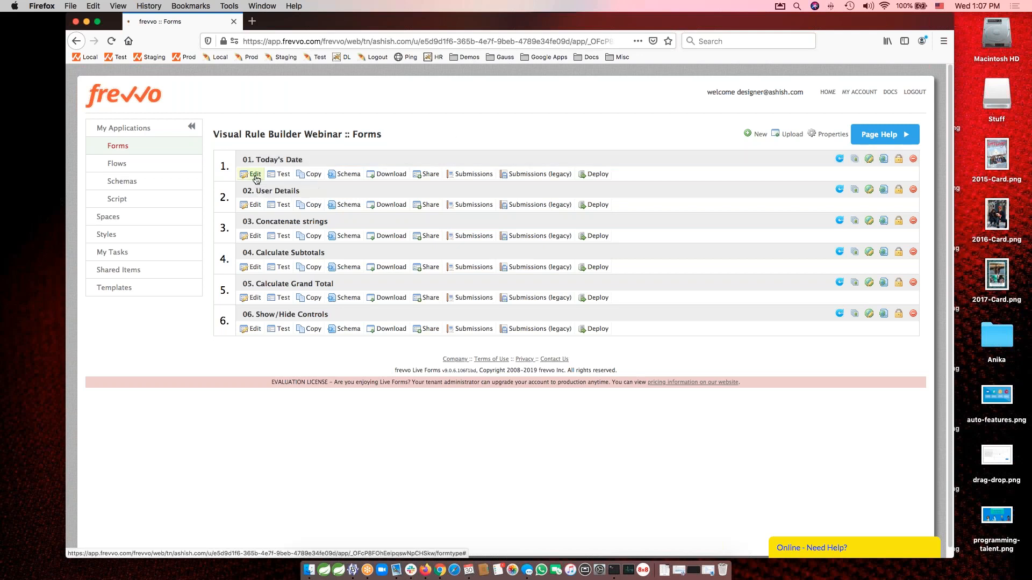
# Open the "01. Today's Date" form for editing and display the properties of its Today's Date field.
pyautogui.click(256, 175)
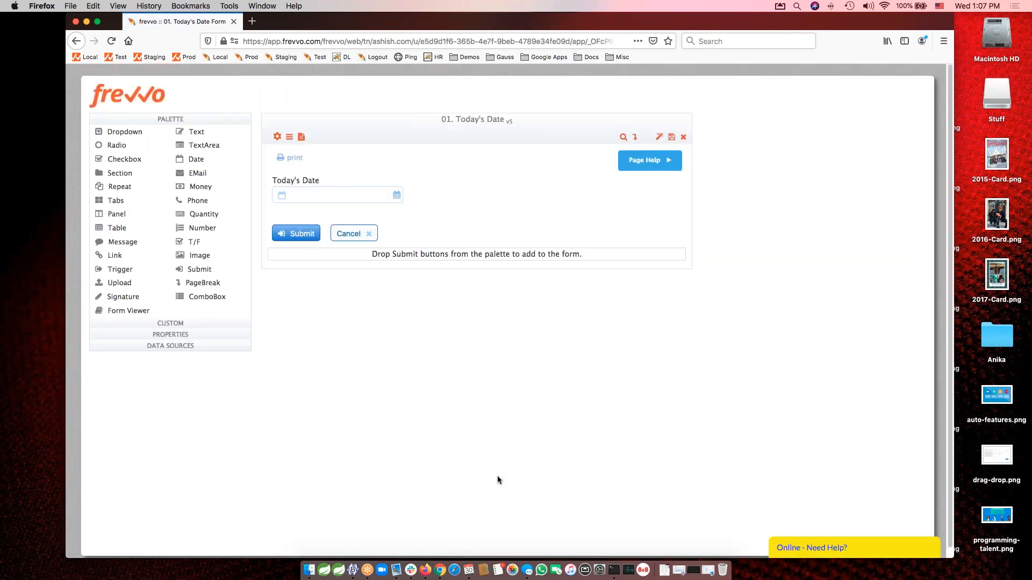
pyautogui.click(345, 183)
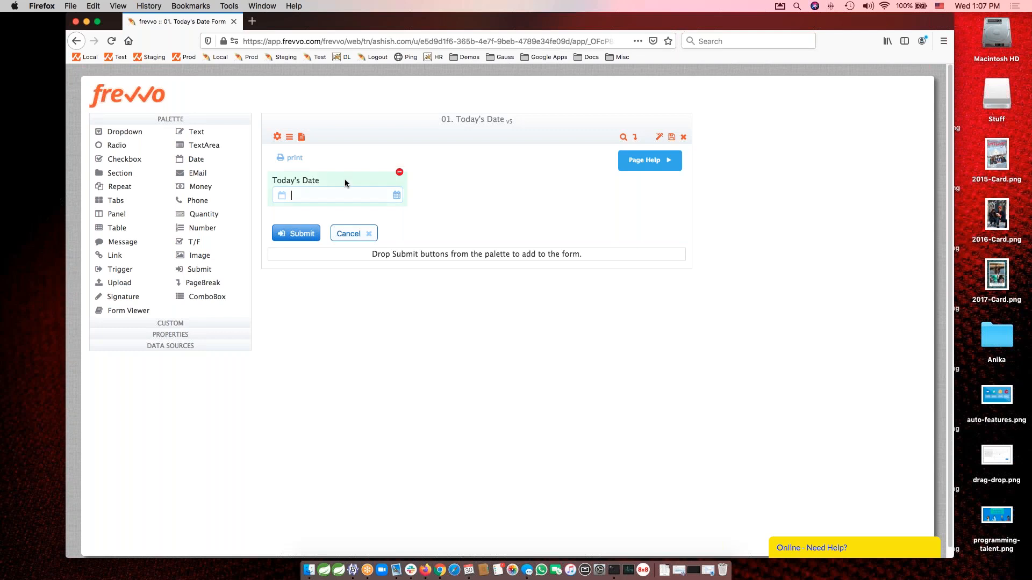
pyautogui.click(191, 336)
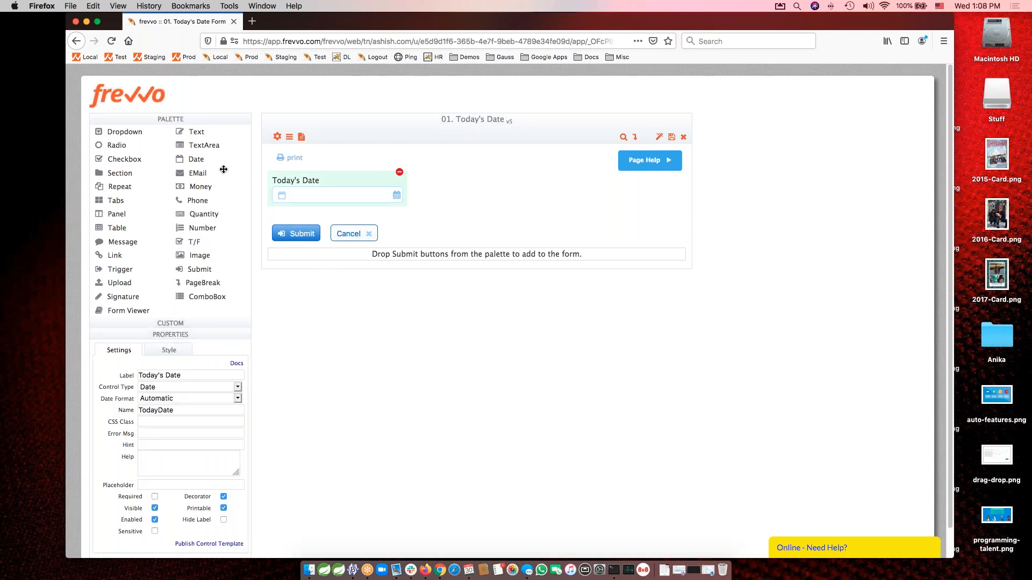
# Try adding a second date control labelled "Today" beside Today's Date, compare the two fields' properties, and remove the added control.
pyautogui.moveTo(180, 160); pyautogui.dragTo(457, 191)
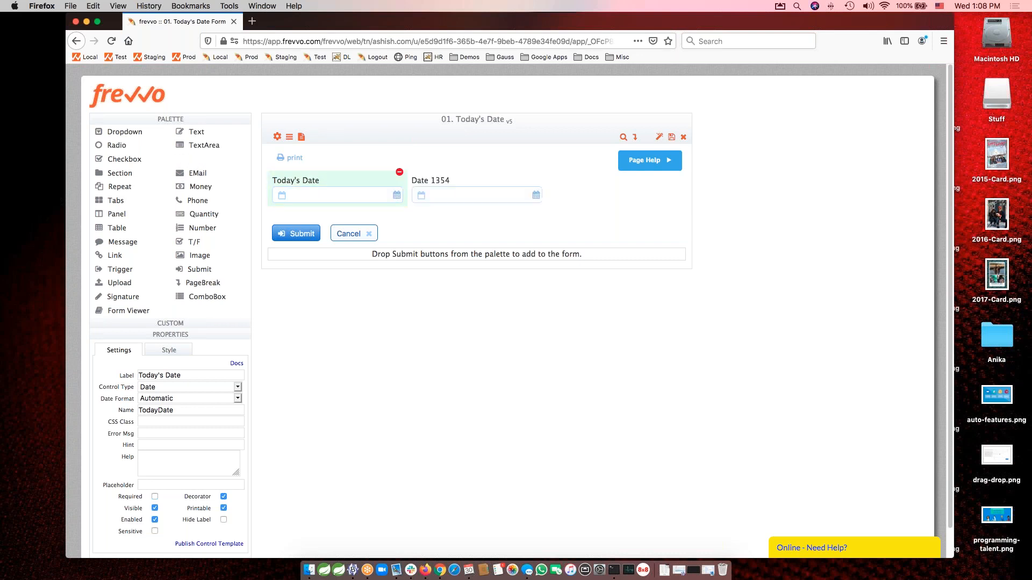
pyautogui.click(445, 179)
pyautogui.write('Today')
pyautogui.press('Tab')
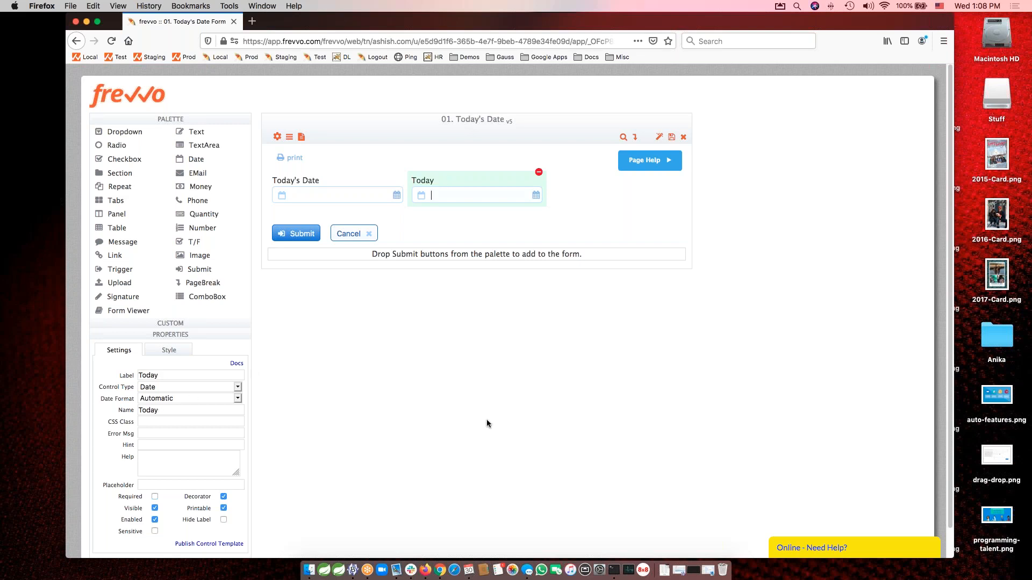
pyautogui.click(337, 183)
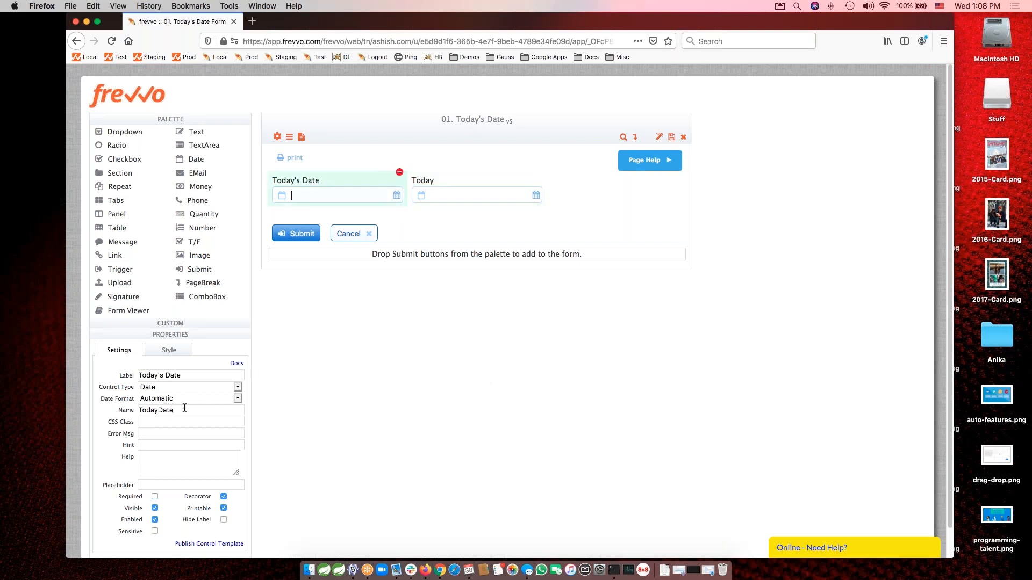
pyautogui.click(487, 183)
pyautogui.click(538, 172)
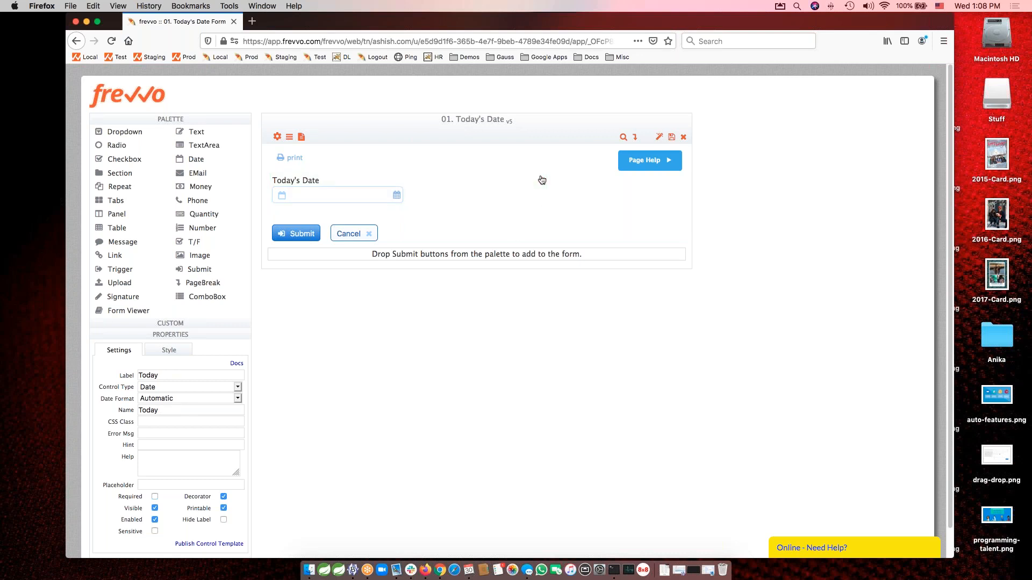
# Open the form's rules, expand the existing "Set Today's Date" rule and delete it.
pyautogui.click(349, 184)
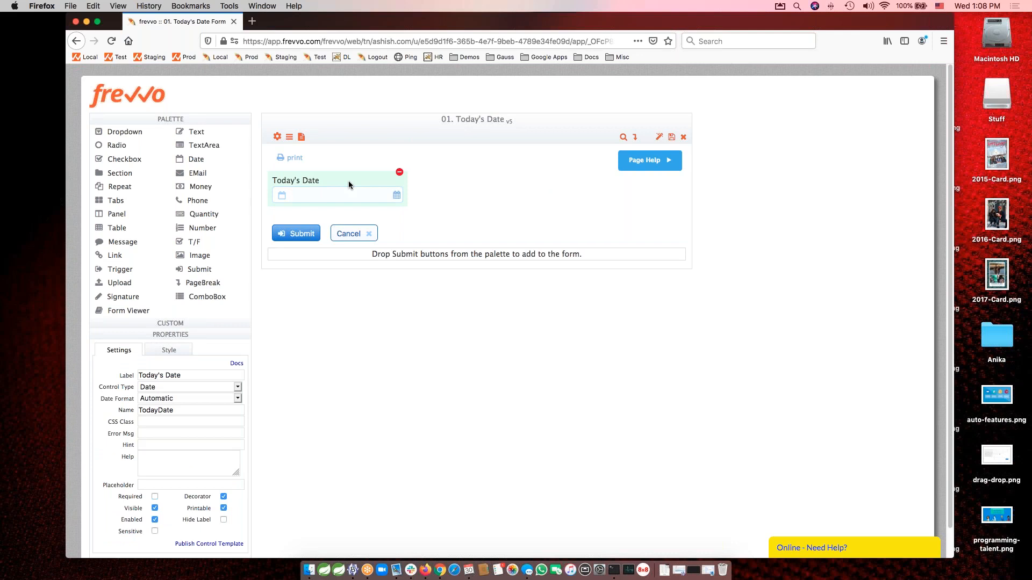
pyautogui.click(289, 137)
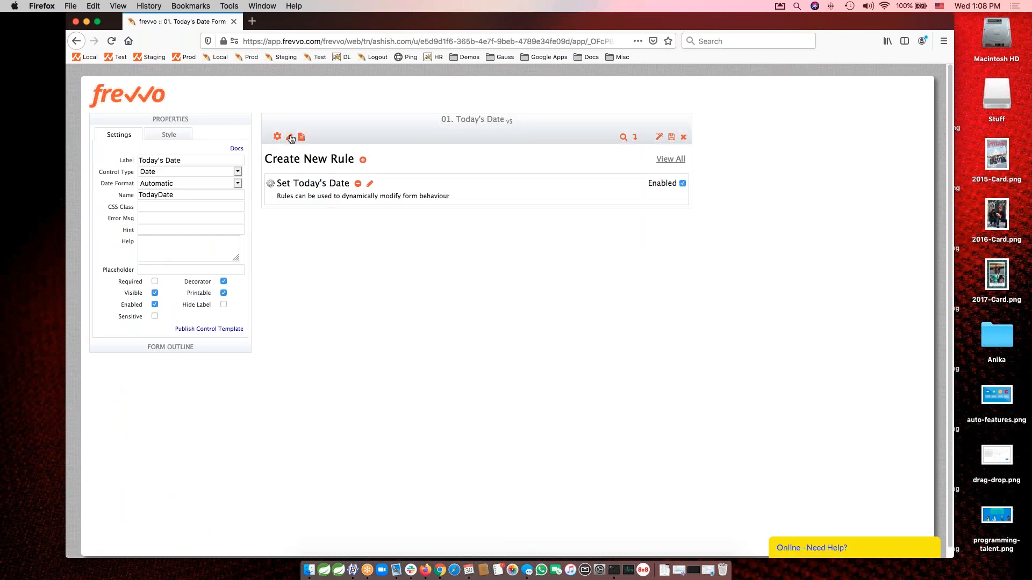
pyautogui.click(370, 184)
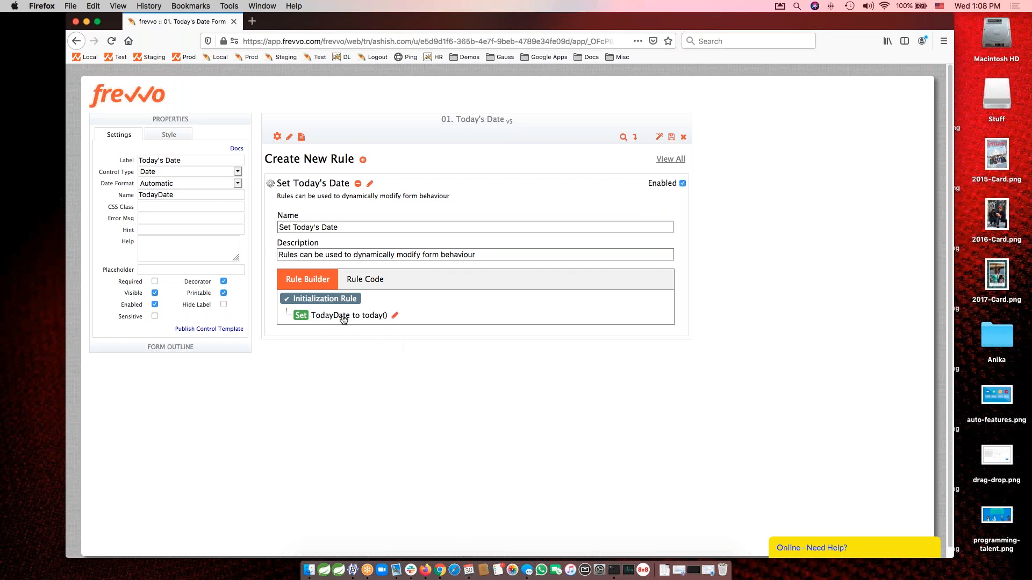
pyautogui.click(358, 184)
pyautogui.click(576, 337)
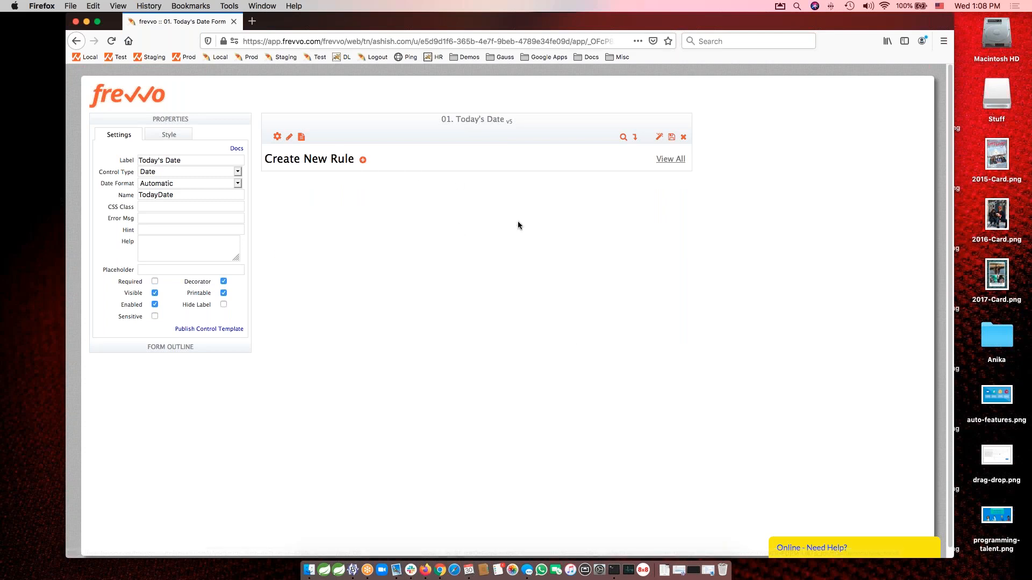
# Create a new rule and name it "Set Today's Date".
pyautogui.click(363, 159)
pyautogui.tripleClick(355, 232)
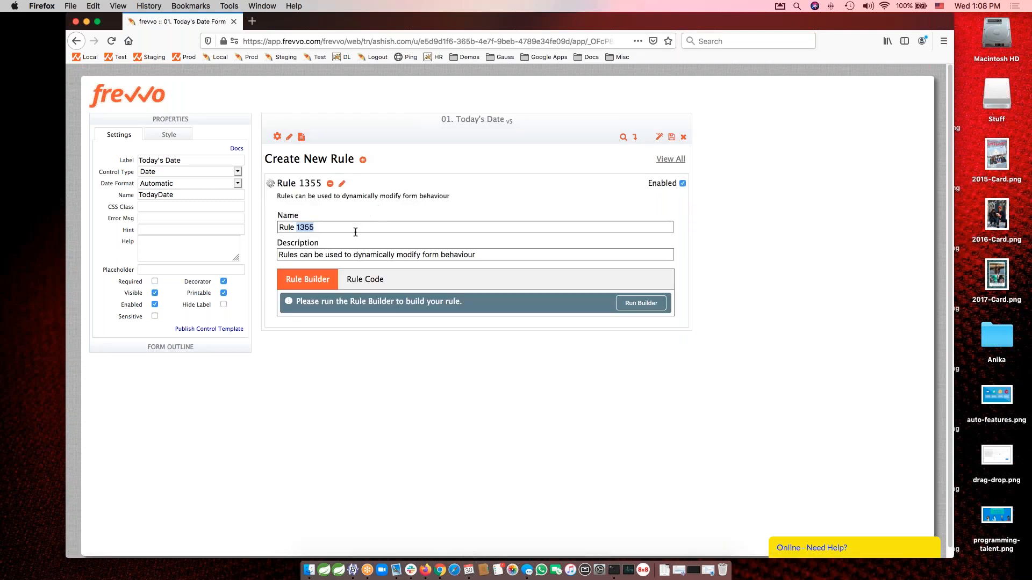
pyautogui.press('BackSpace')
pyautogui.write("Set Today's Date")
pyautogui.press('Tab')
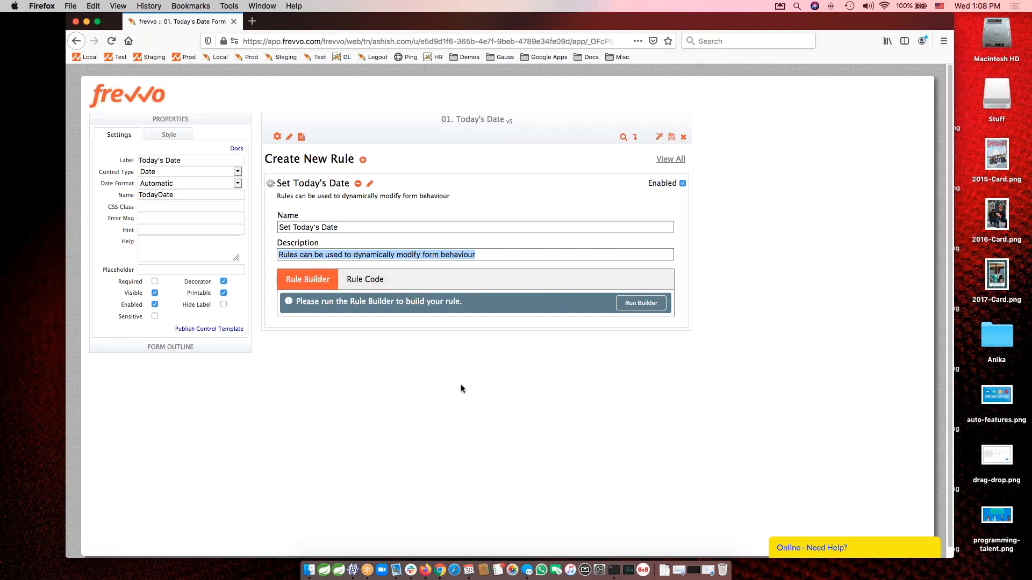
# Run the Rule Builder for the new rule, restrict it to Initialization Rule Only and proceed to its actions.
pyautogui.click(361, 284)
pyautogui.click(308, 279)
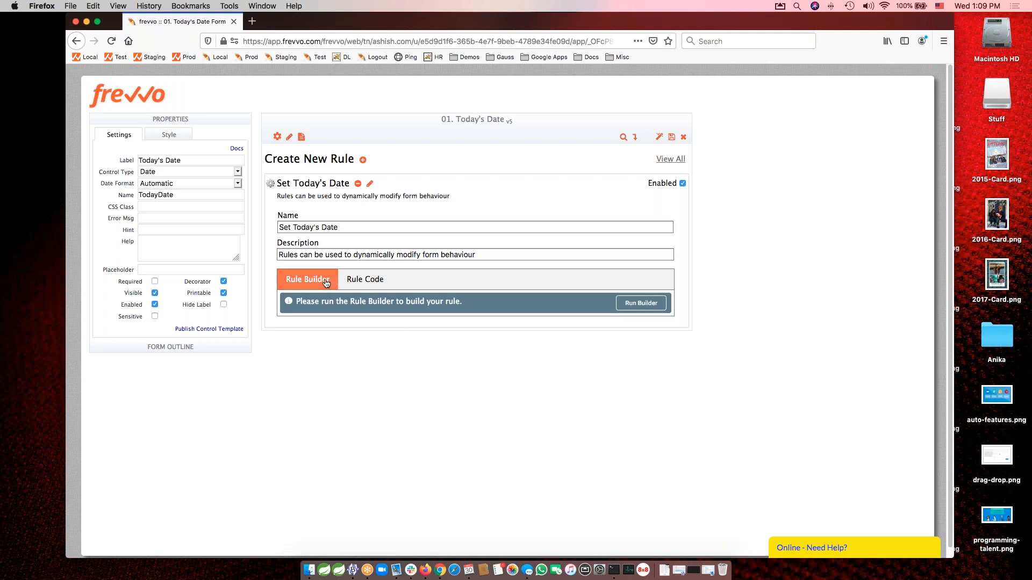
pyautogui.click(641, 303)
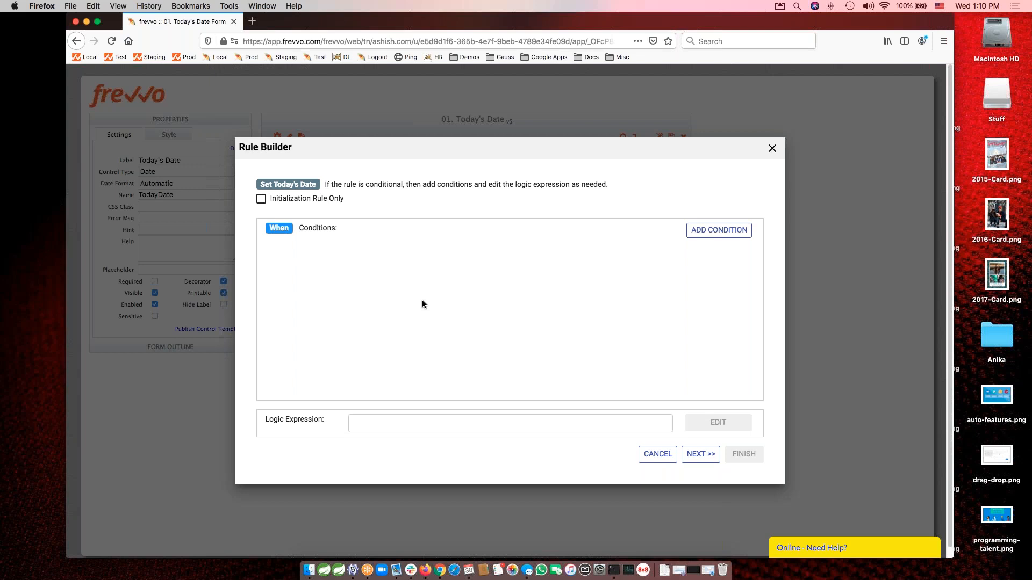
pyautogui.click(285, 199)
pyautogui.click(692, 457)
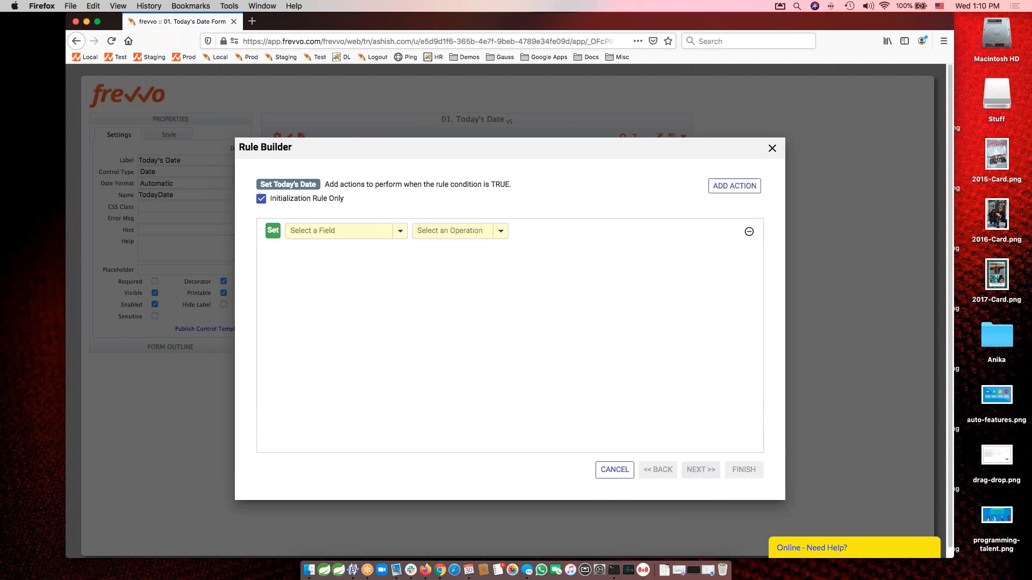
# Define the rule's action as setting TodayDate "to" the expression today(), and finish the Rule Builder.
pyautogui.click(349, 232)
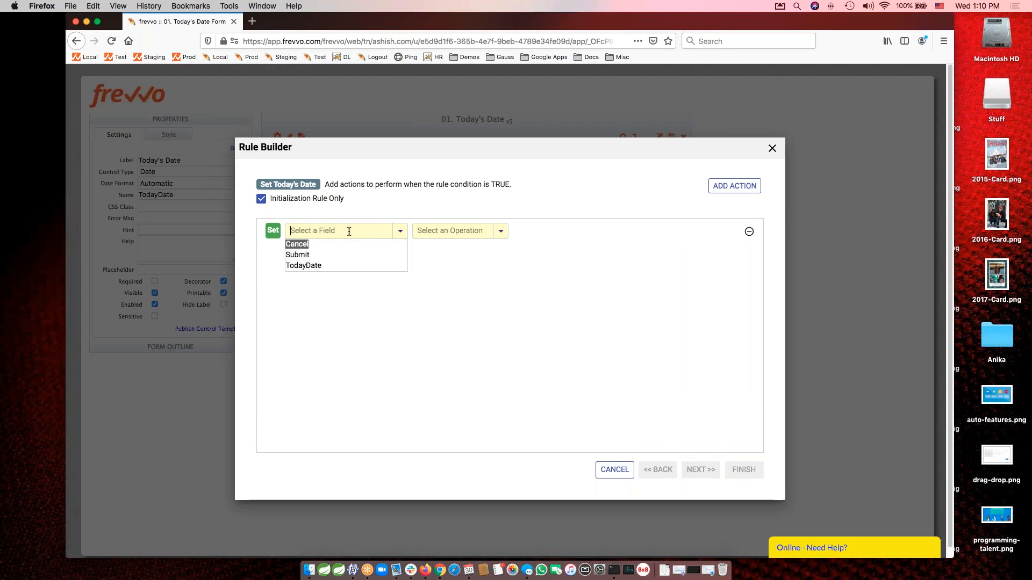
pyautogui.write('To')
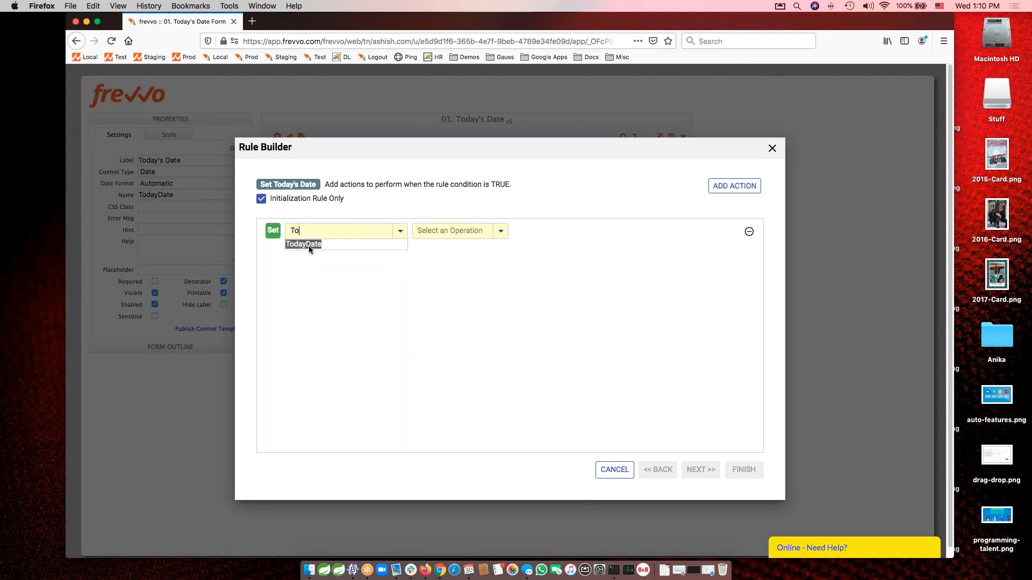
pyautogui.click(308, 245)
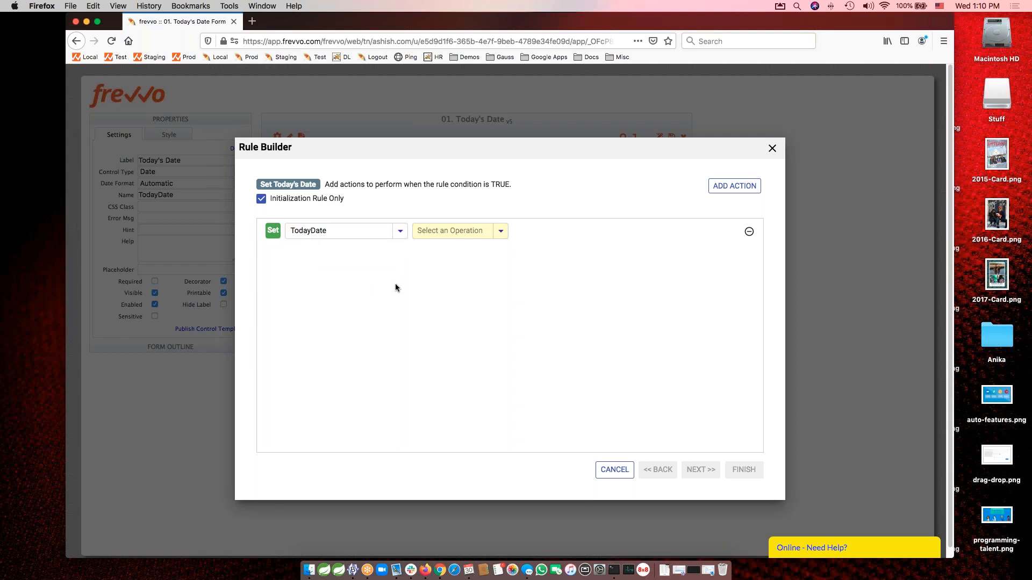
pyautogui.click(450, 231)
pyautogui.write('to')
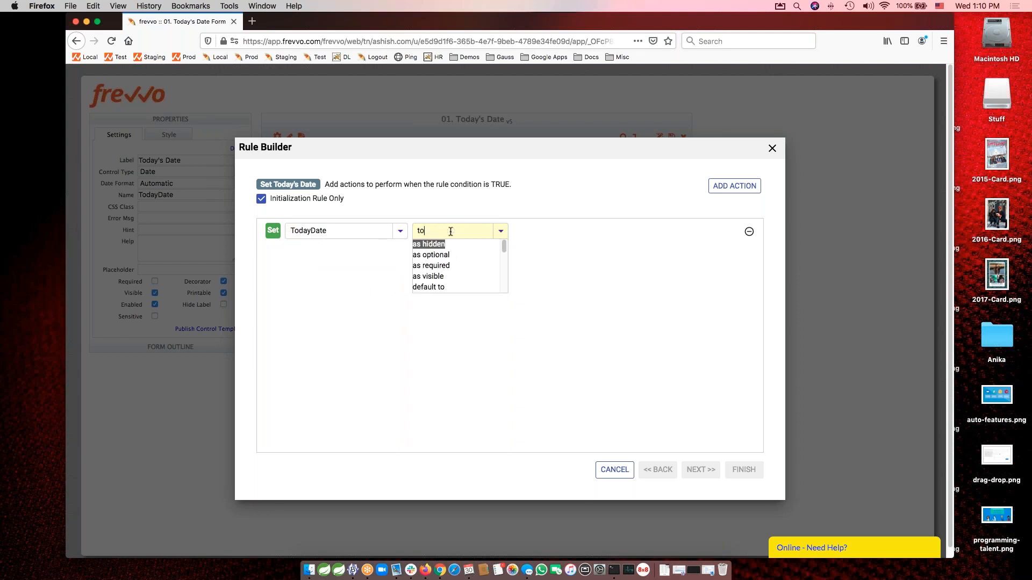
pyautogui.scroll(-1, 453, 264)
pyautogui.press('Down')
pyautogui.press('Down')
pyautogui.press('Down')
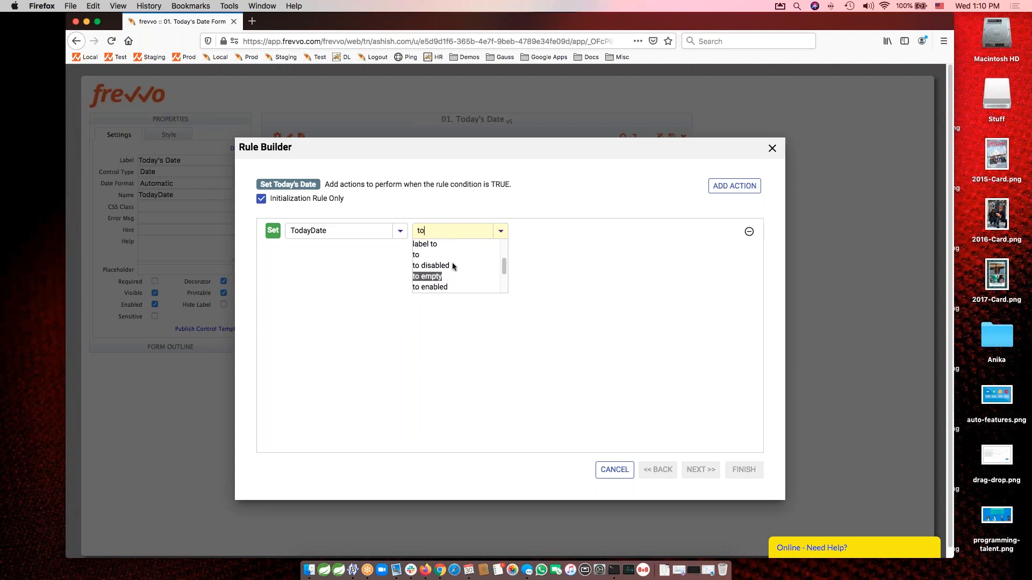
pyautogui.click(419, 256)
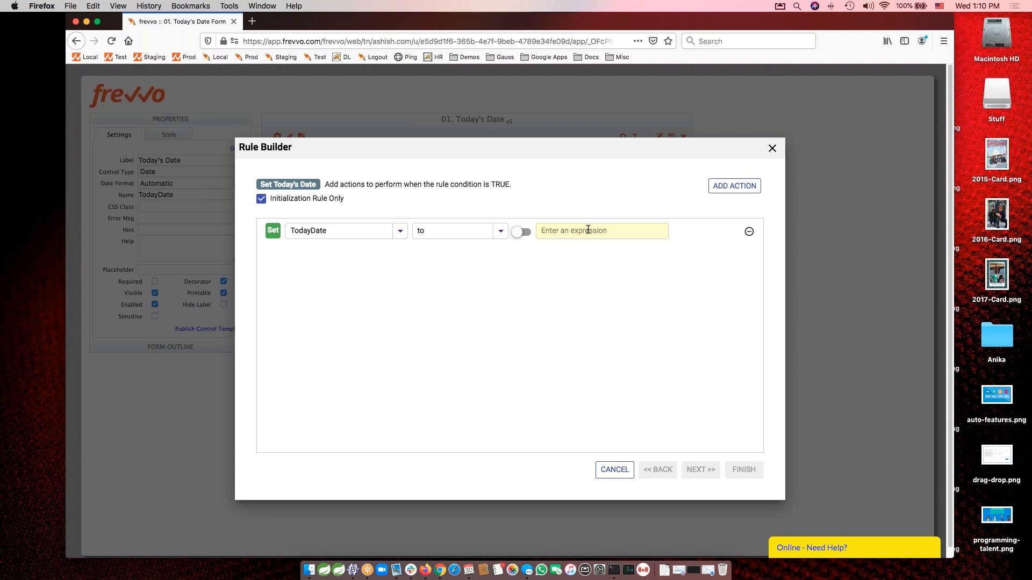
pyautogui.write('today(')
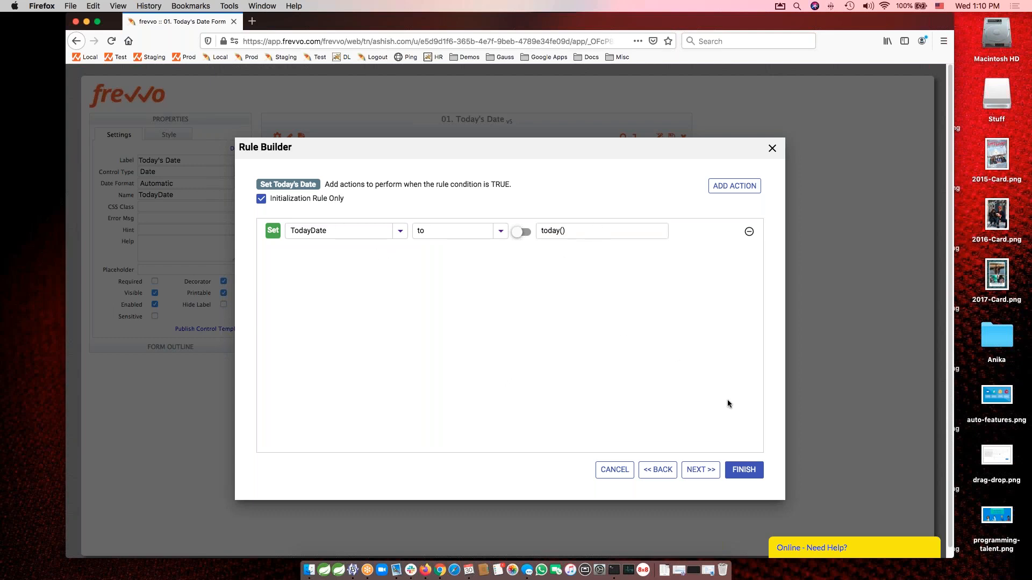
pyautogui.click(741, 470)
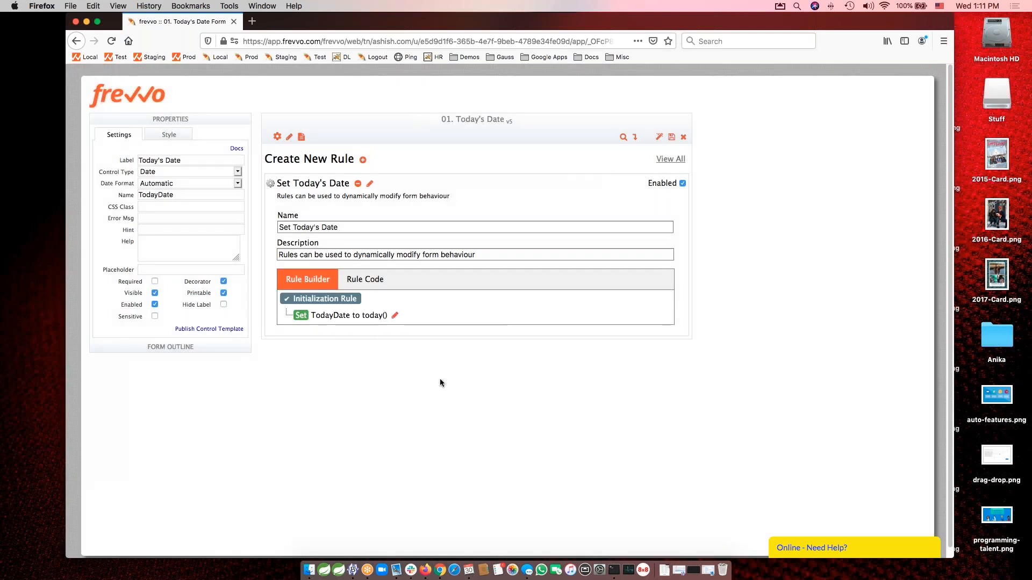
# View the rule code generated for Set Today's Date and return to the Rule Builder view.
pyautogui.click(366, 282)
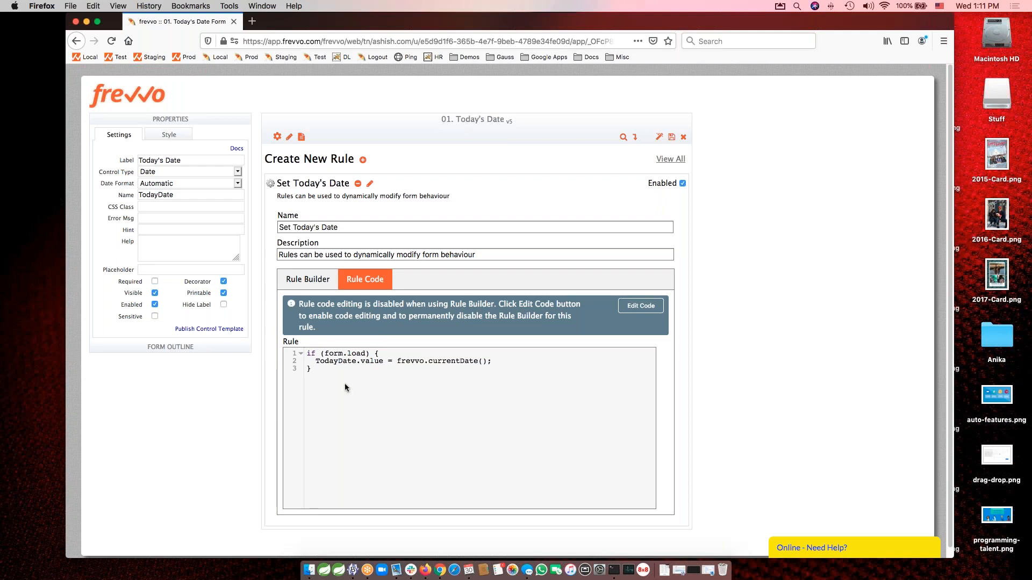
pyautogui.click(312, 285)
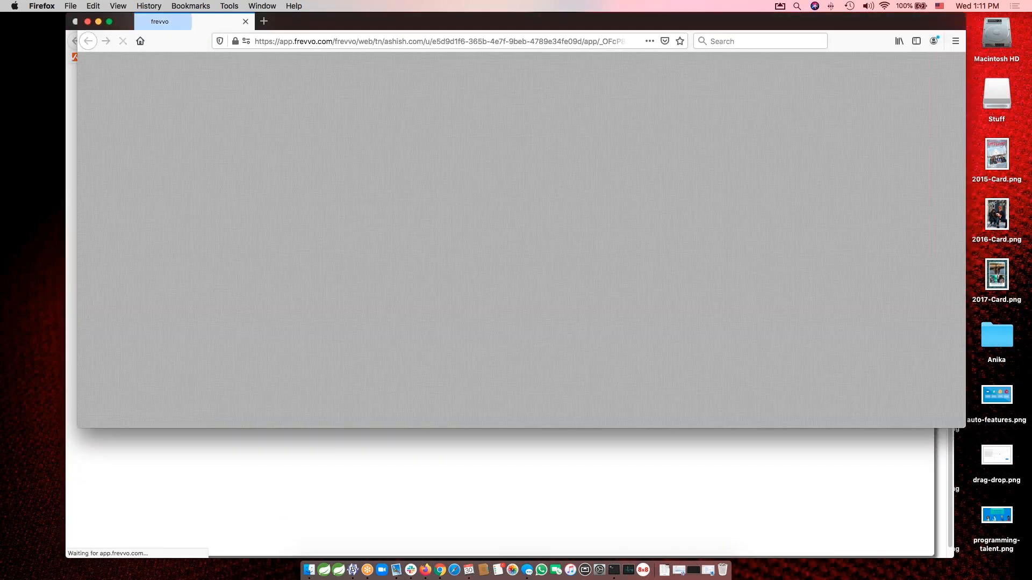
# Check the Today's Date field in the form's test window, enlarging and repositioning the window beside the designer.
pyautogui.moveTo(963, 426); pyautogui.dragTo(920, 520)
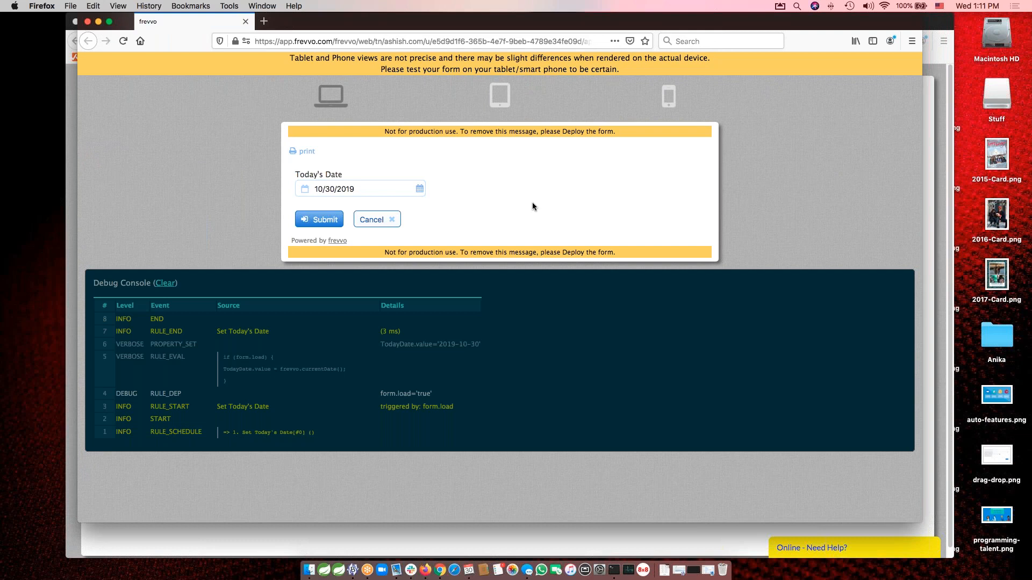
pyautogui.doubleClick(366, 187)
pyautogui.click(529, 190)
pyautogui.moveTo(519, 23); pyautogui.dragTo(576, 21)
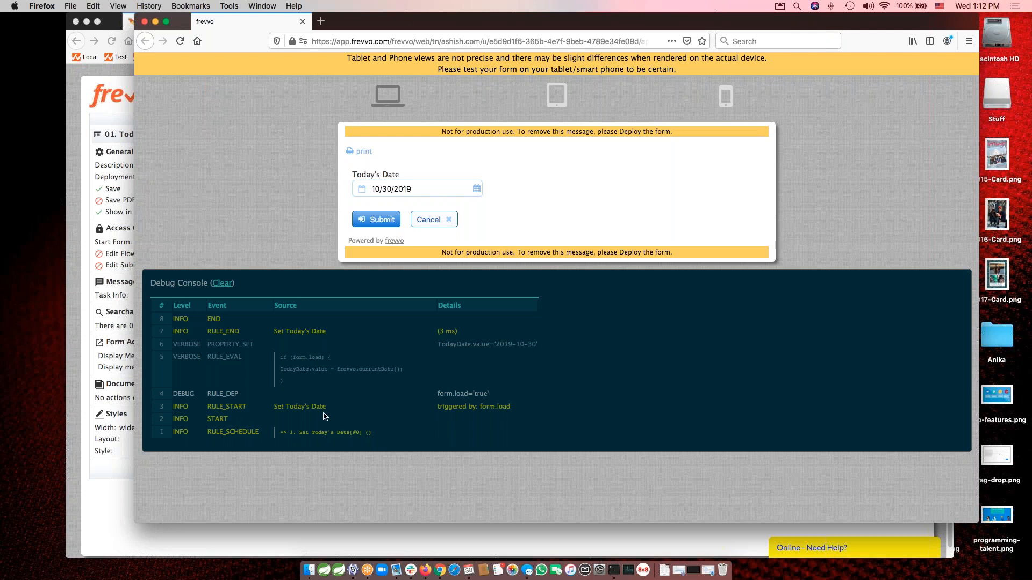
# Examine the debug console entries for the Set Today's Date rule and the TodayDate value, and close the test window.
pyautogui.moveTo(274, 407); pyautogui.dragTo(327, 411)
pyautogui.click(347, 411)
pyautogui.moveTo(438, 344); pyautogui.dragTo(548, 347)
pyautogui.click(575, 345)
pyautogui.click(144, 22)
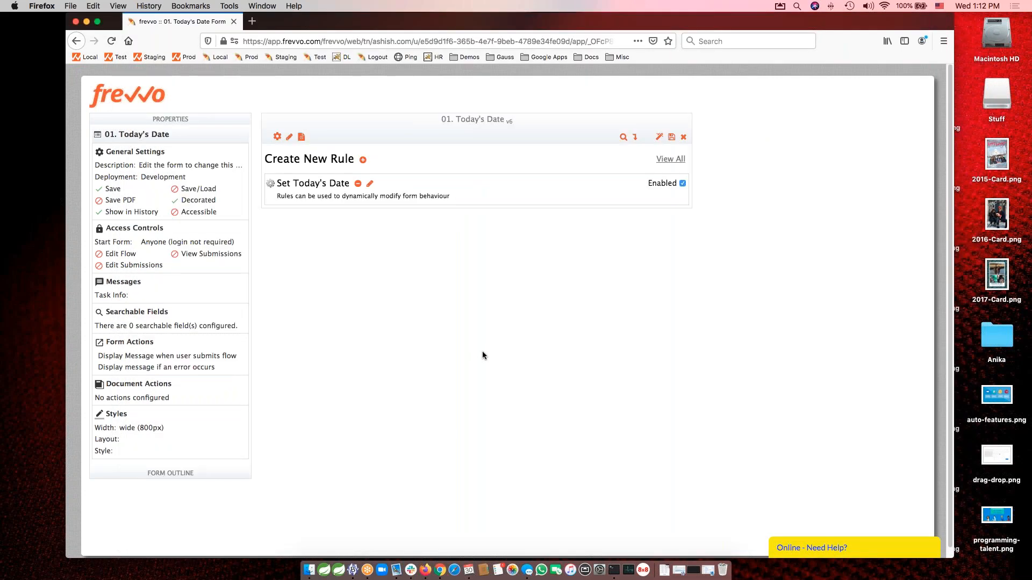
# Review the saved Set Today's Date rule's definition in the rules view and close the form.
pyautogui.click(290, 138)
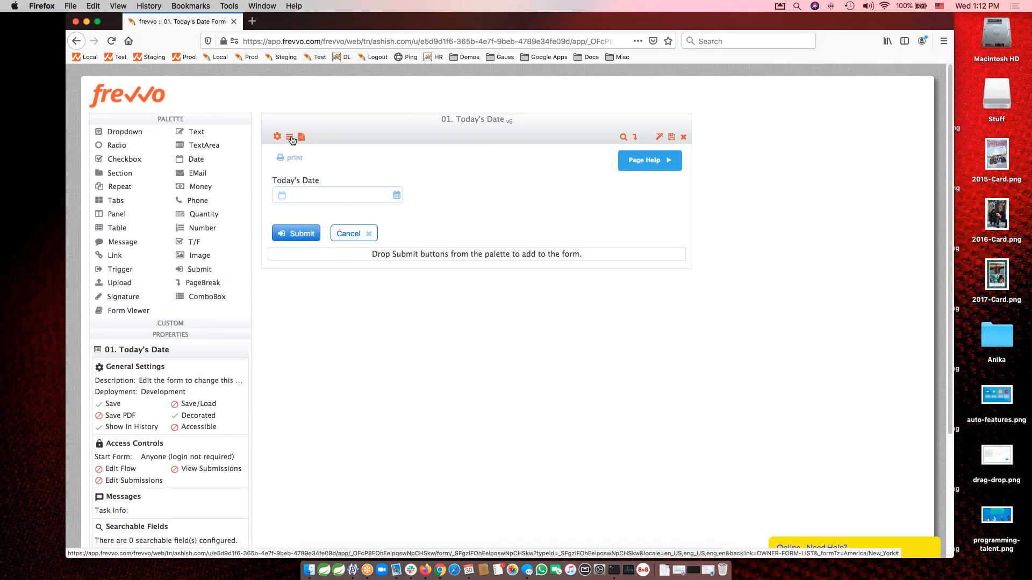
pyautogui.click(291, 139)
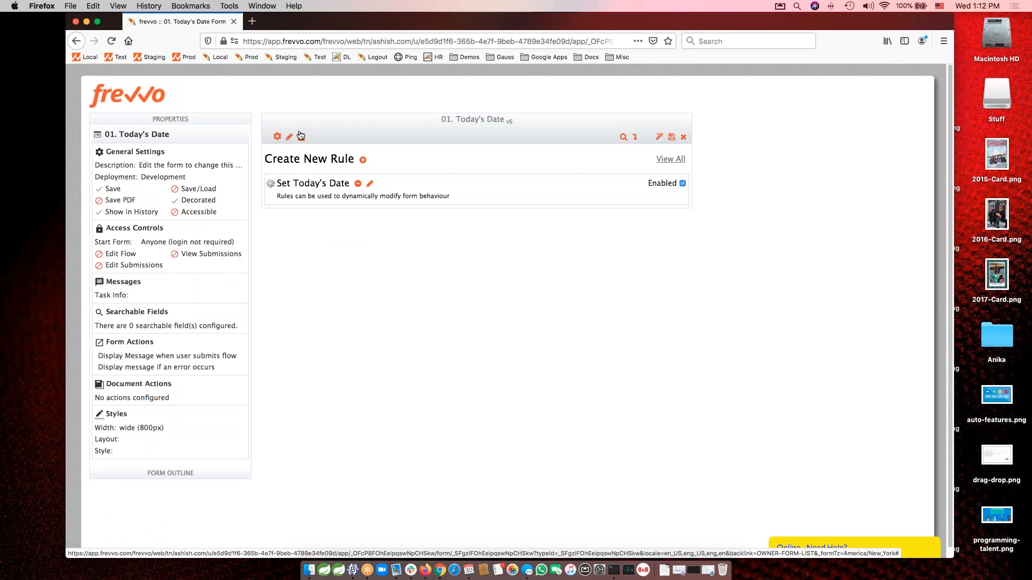
pyautogui.click(370, 185)
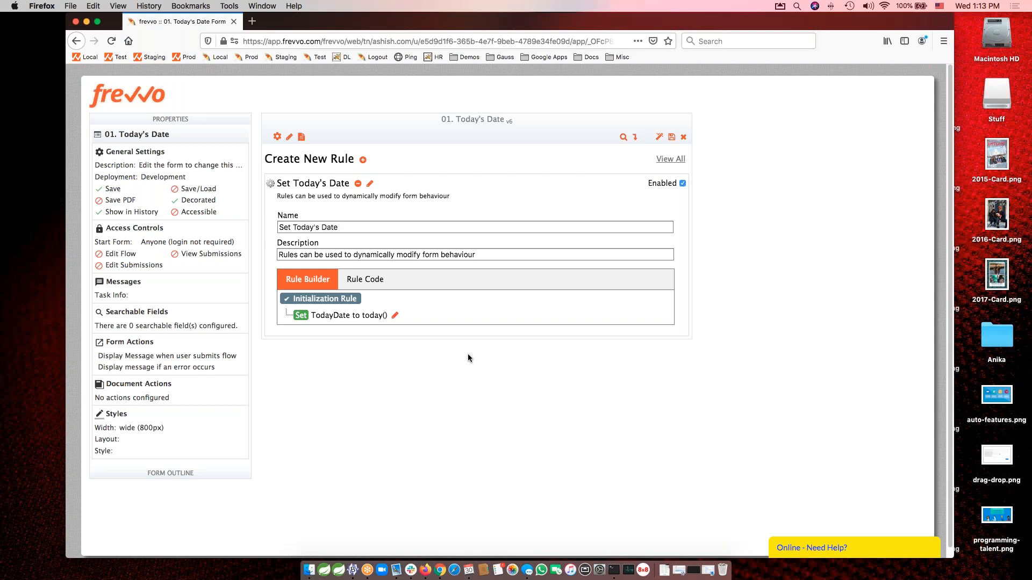
pyautogui.click(683, 137)
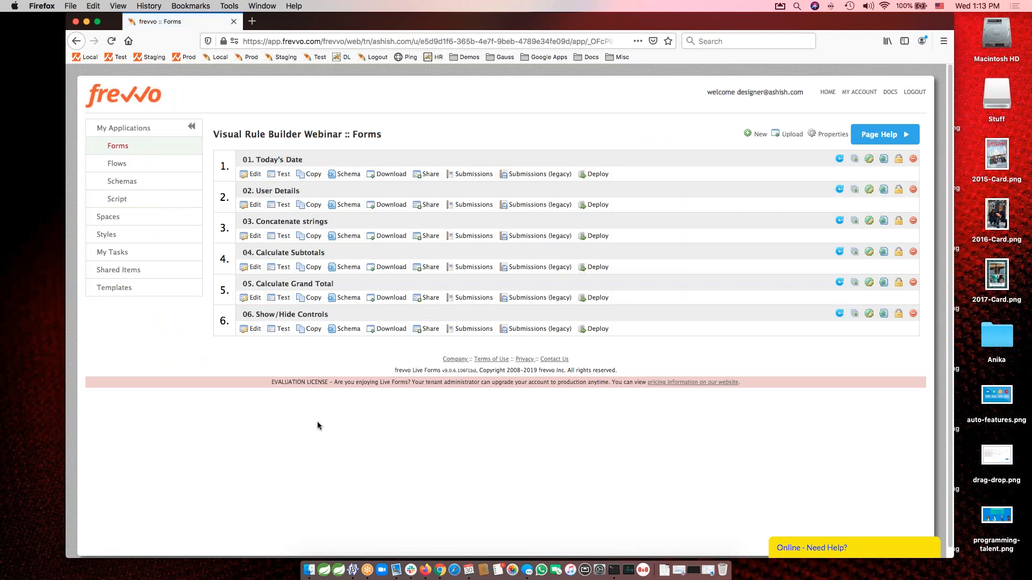
# Open the "02. User Details" form for editing and inspect the properties of its First Name and Manager fields.
pyautogui.click(275, 194)
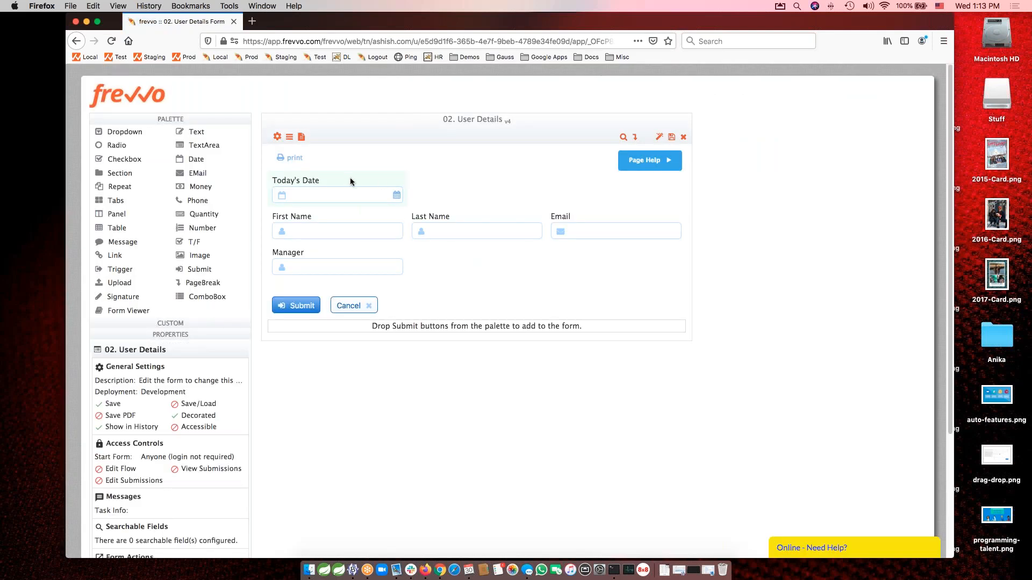
pyautogui.click(350, 214)
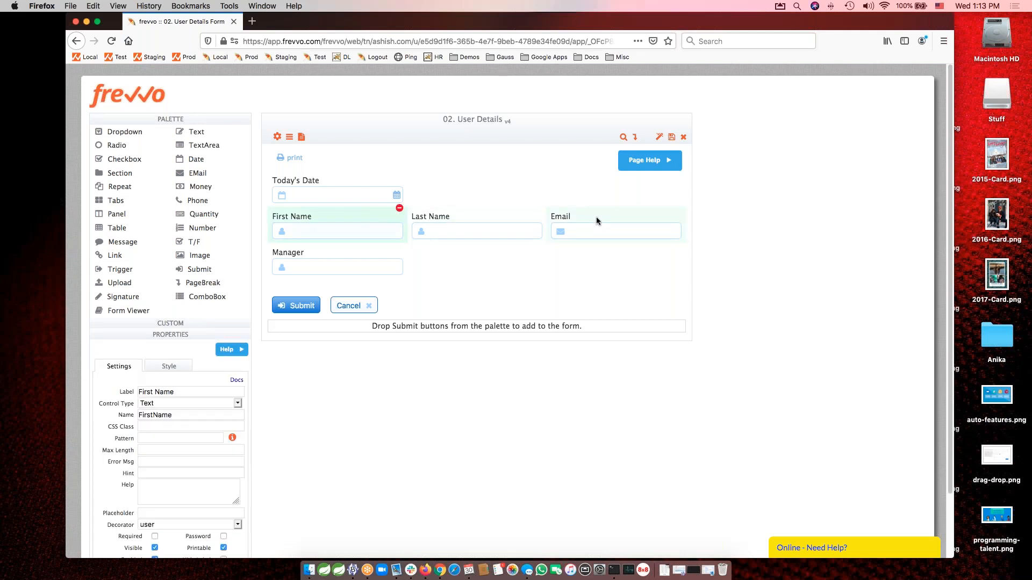
pyautogui.click(353, 256)
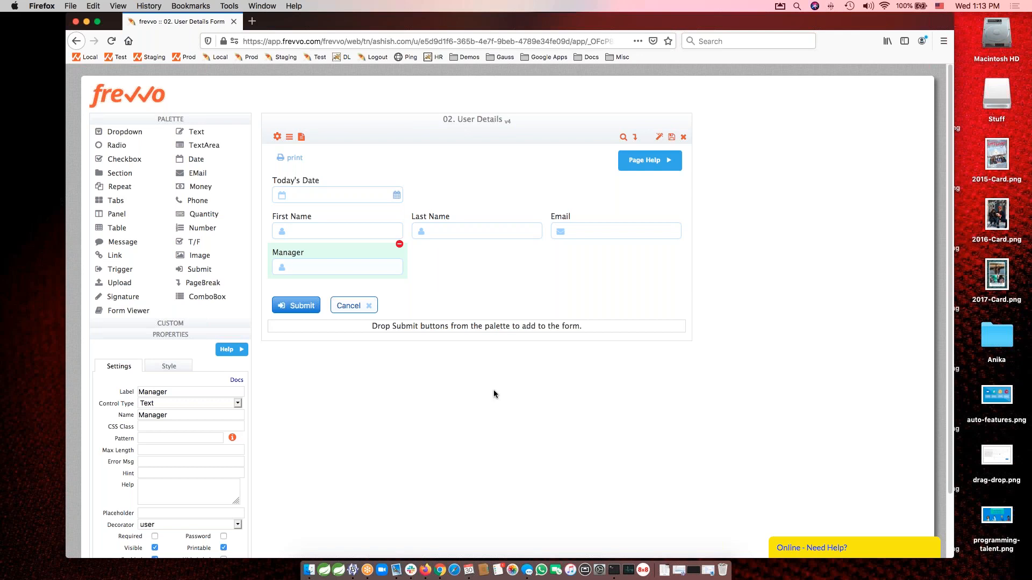
# Review the definitions of the Set today's date and Set User Details rules in the form's rules view.
pyautogui.click(290, 137)
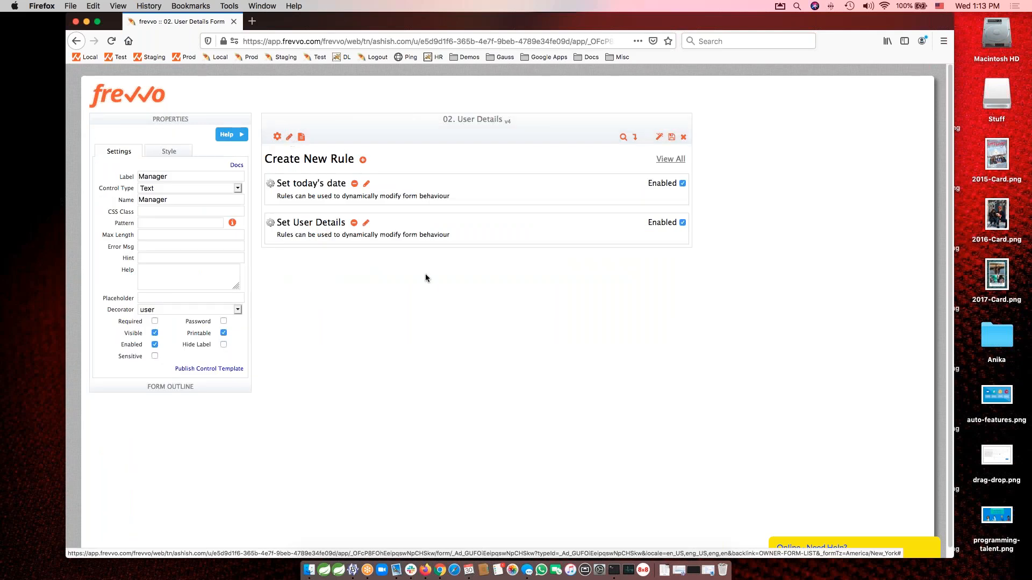
pyautogui.click(367, 183)
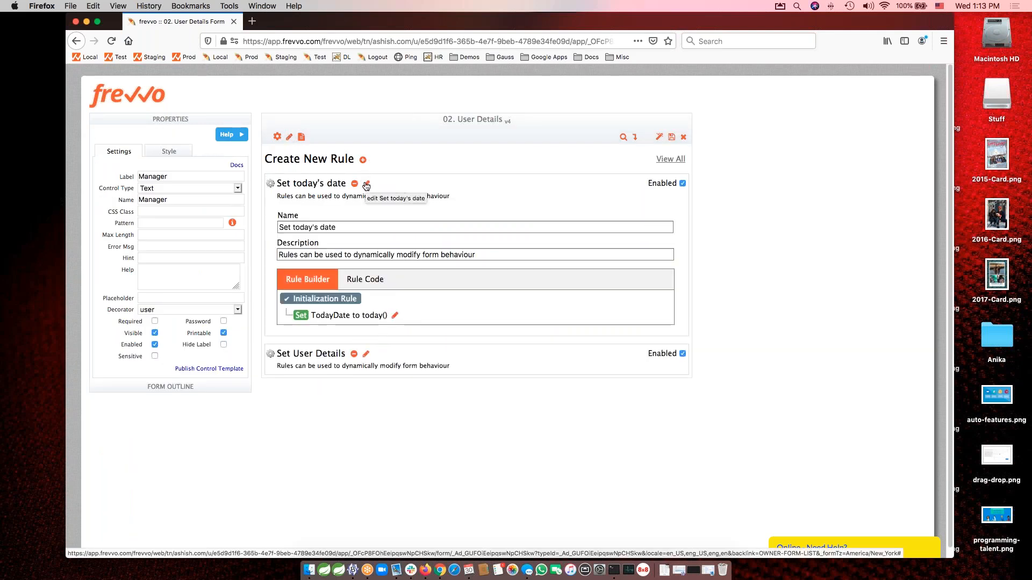
pyautogui.click(367, 184)
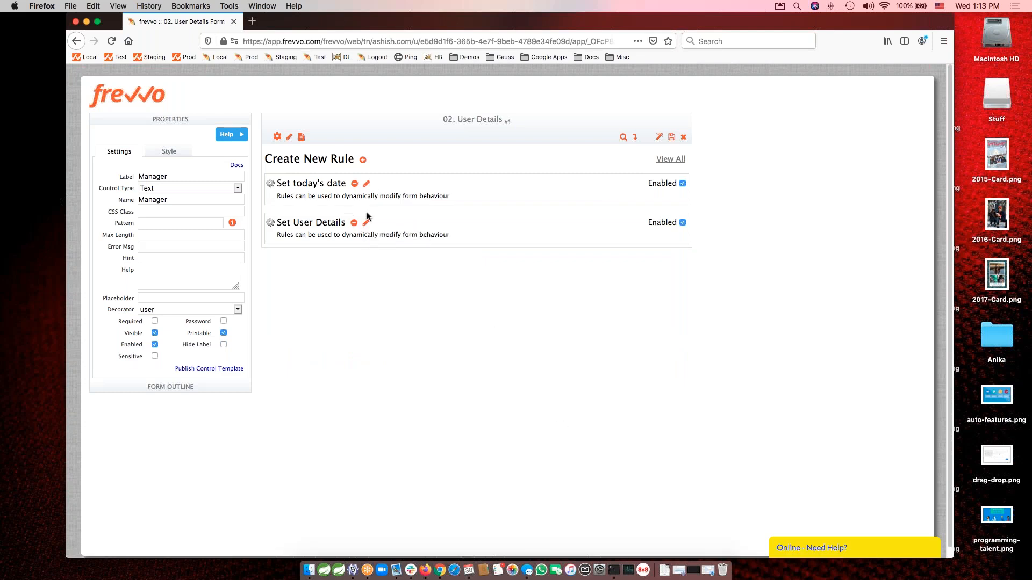
pyautogui.click(366, 223)
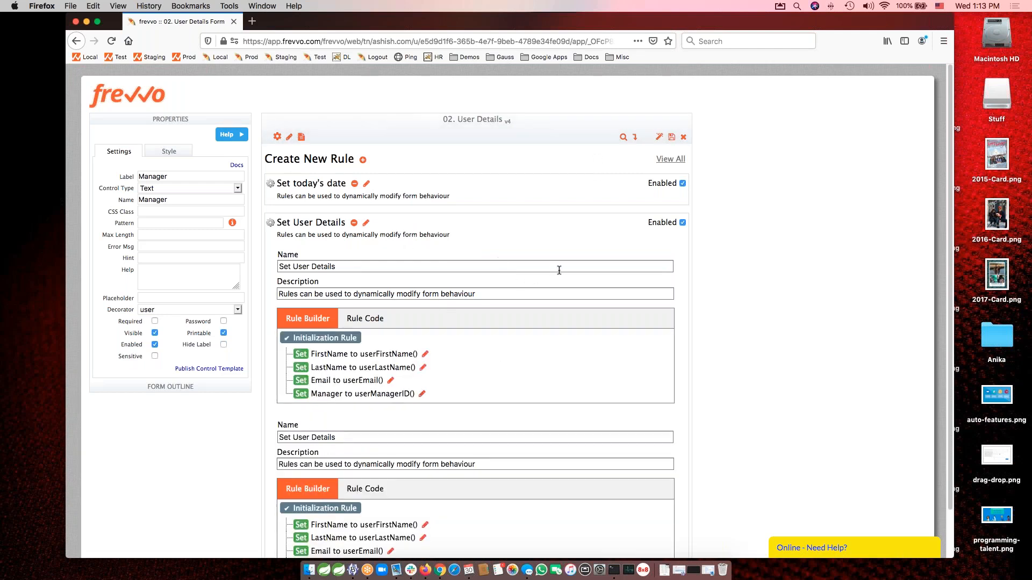
pyautogui.scroll(-2, 448, 248)
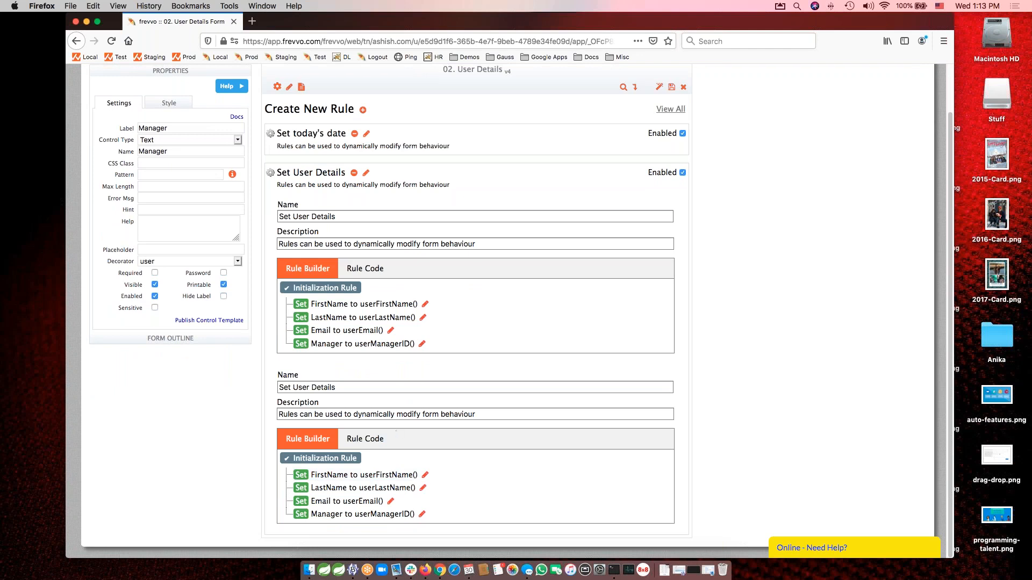
pyautogui.click(289, 88)
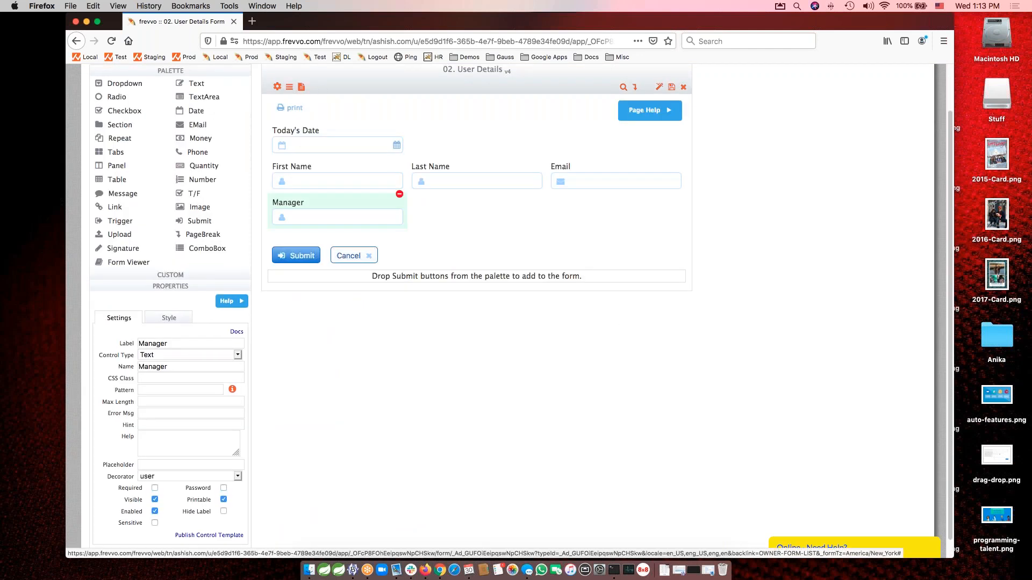
pyautogui.click(288, 135)
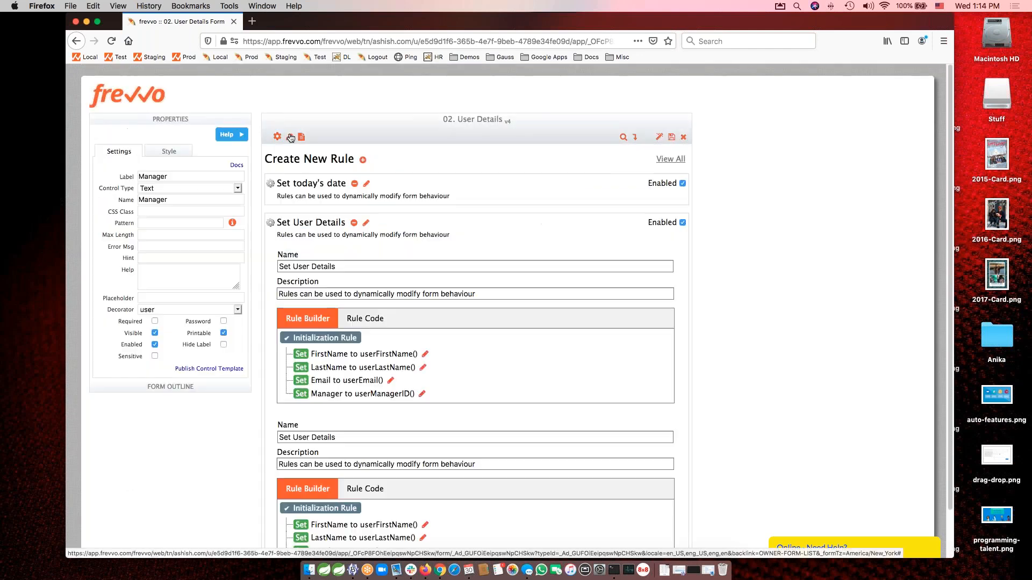
pyautogui.click(367, 226)
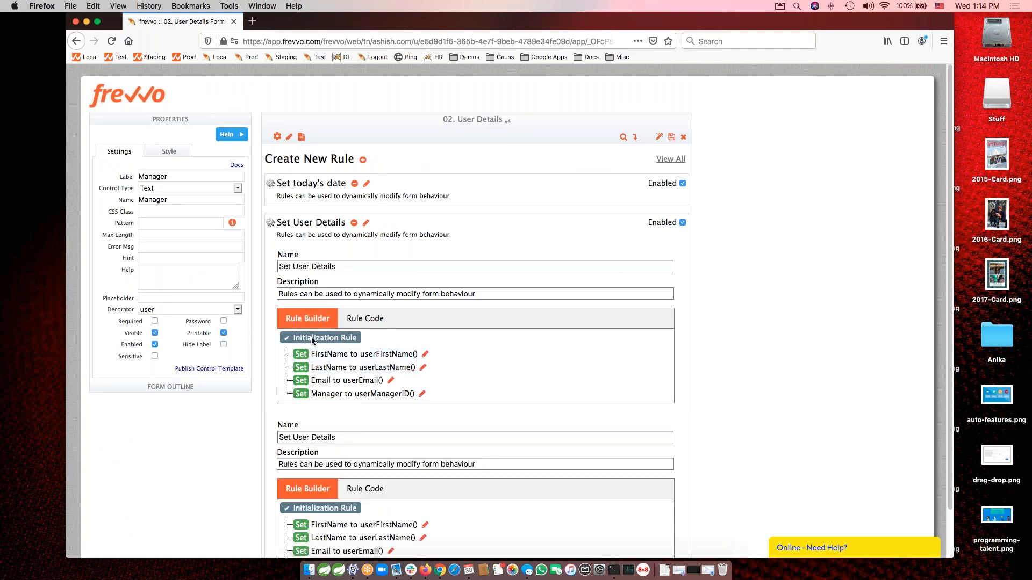
# Open the Set User Details rule in the Rule Builder and remove its FirstName and LastName actions.
pyautogui.click(425, 355)
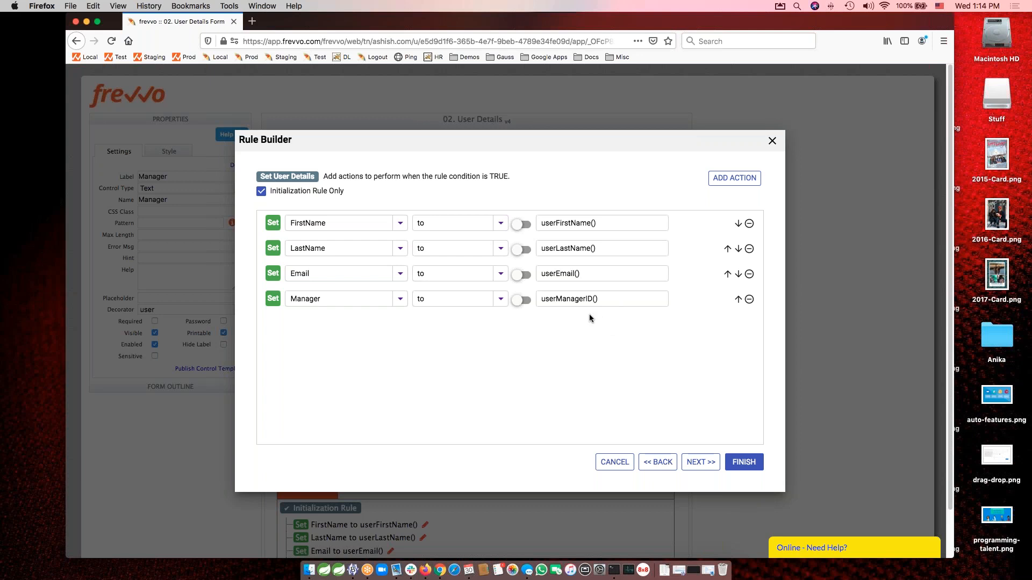
pyautogui.click(749, 224)
pyautogui.click(749, 224)
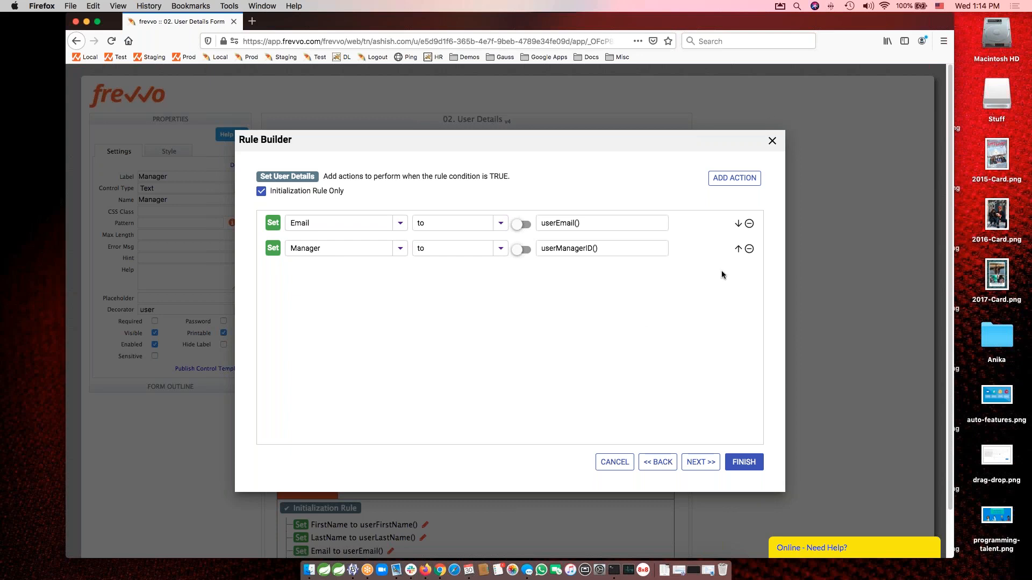
# Add two Set actions to the rule, one for the FirstName field and one for the LastName field.
pyautogui.click(733, 180)
pyautogui.click(733, 180)
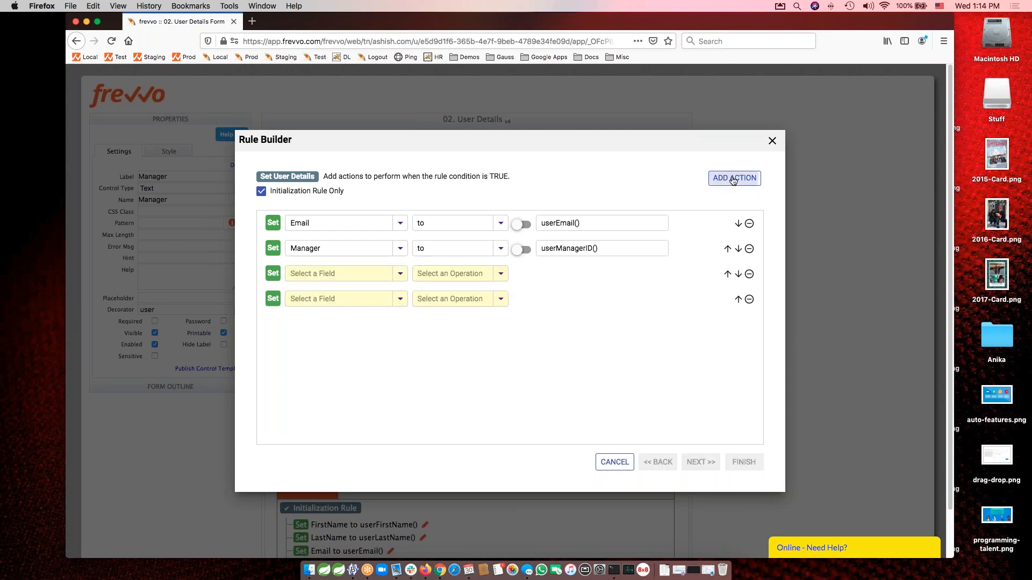
pyautogui.click(342, 275)
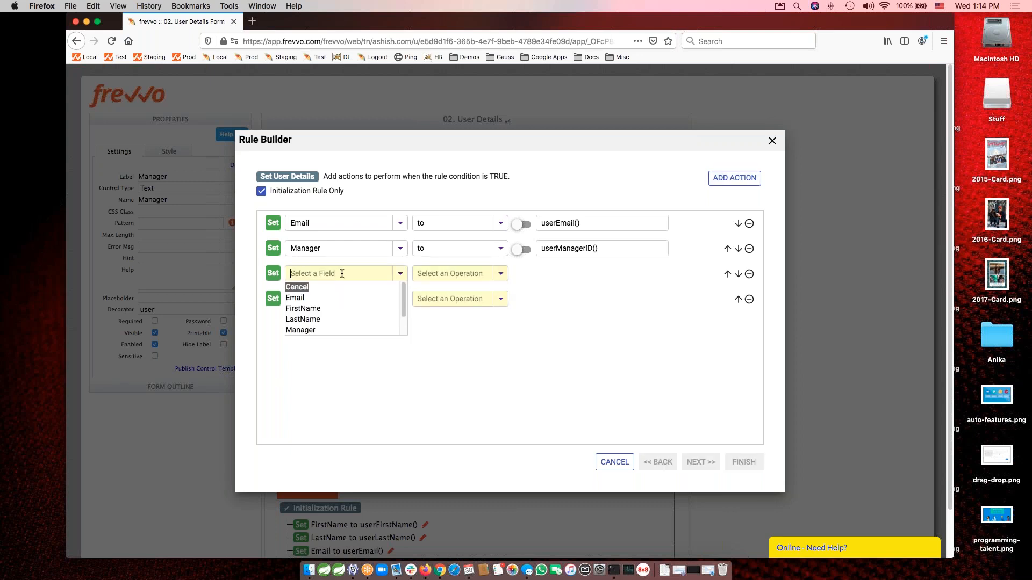
pyautogui.write('Fir')
pyautogui.press('Return')
pyautogui.click(327, 299)
pyautogui.write('Las')
pyautogui.click(318, 312)
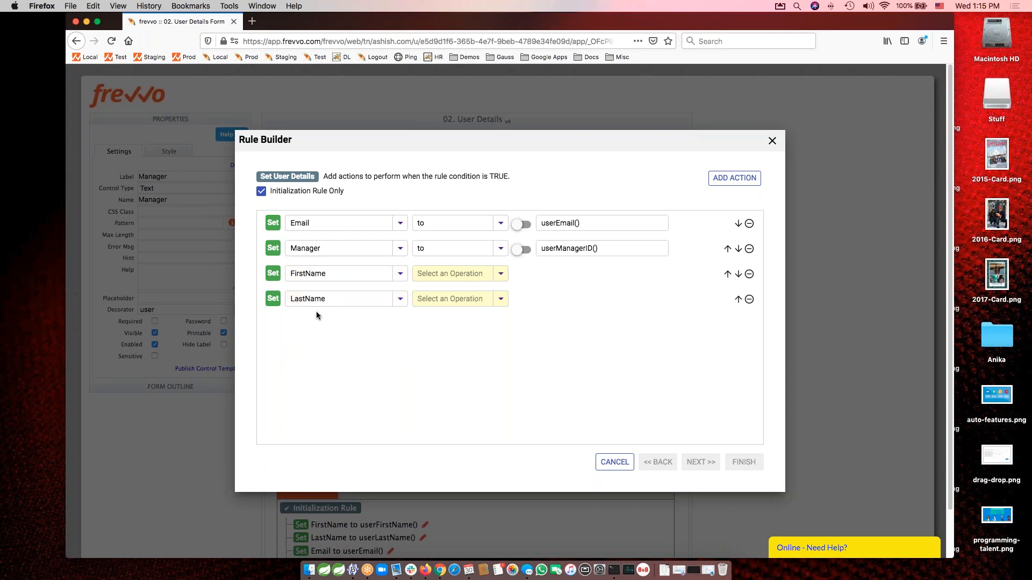
# Choose the "to" operation for both the FirstName and LastName actions.
pyautogui.click(456, 276)
pyautogui.write('to')
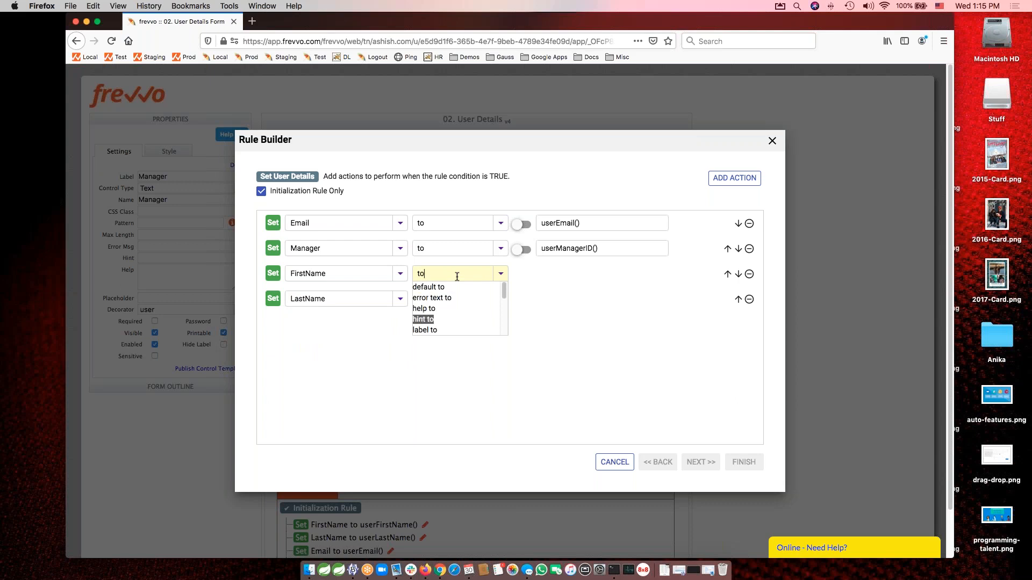
pyautogui.press('Down')
pyautogui.press('Down')
pyautogui.press('Return')
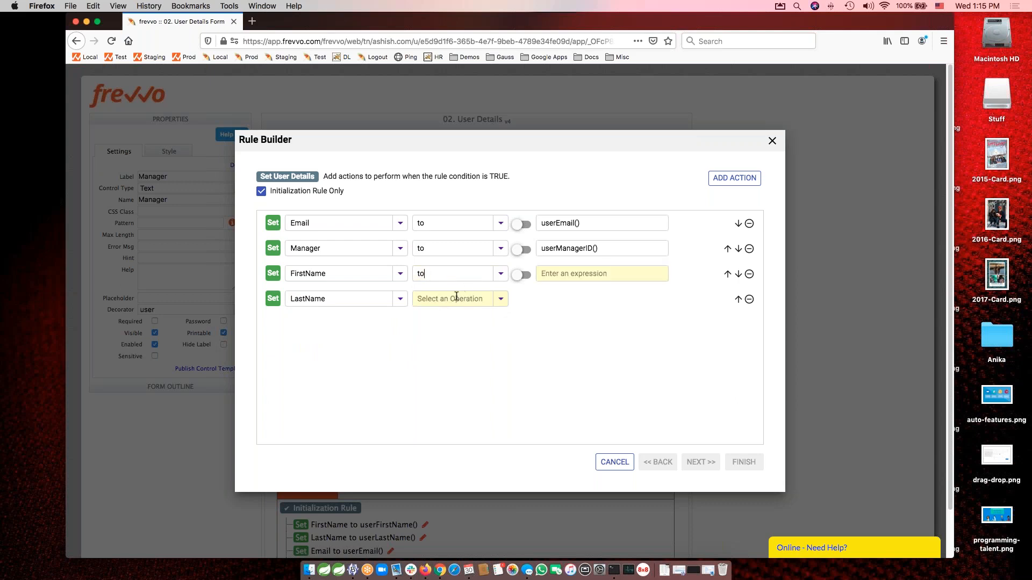
pyautogui.click(457, 297)
pyautogui.write('to')
pyautogui.press('Down')
pyautogui.press('Down')
pyautogui.press('Down')
pyautogui.press('Down')
pyautogui.press('Down')
pyautogui.press('Return')
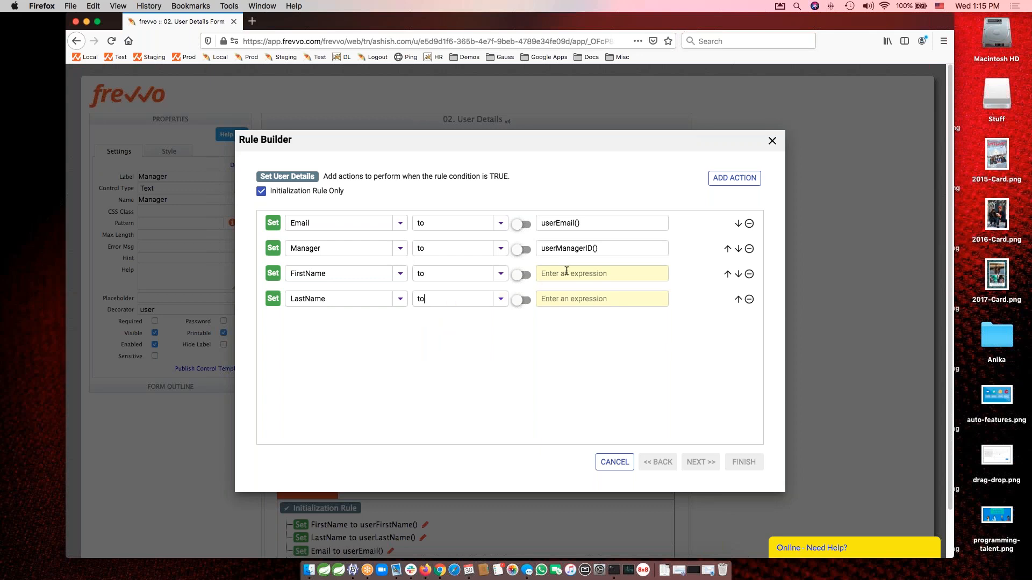
# Set the FirstName action's expression to the userFirstName() function.
pyautogui.write('userF')
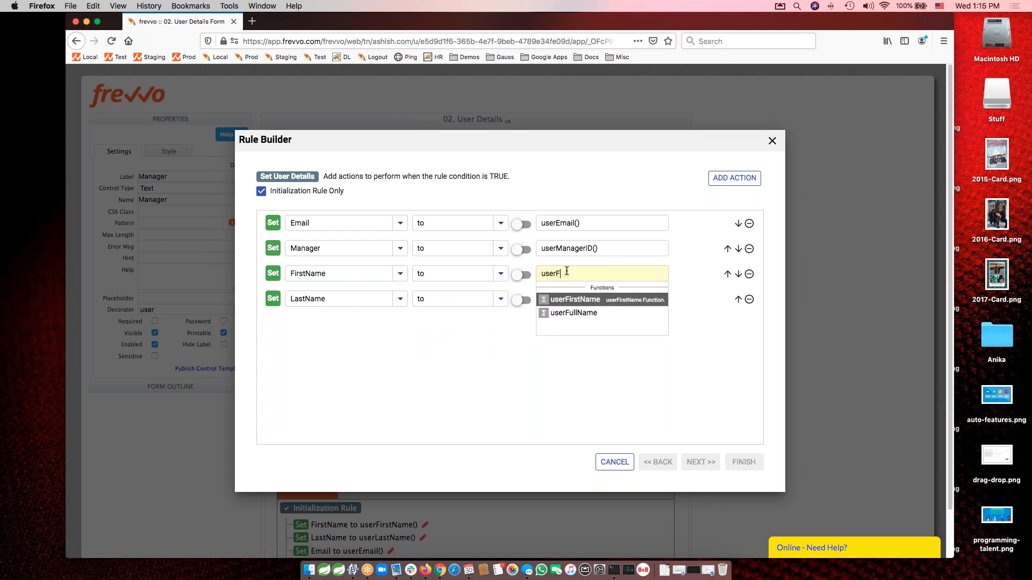
pyautogui.press('BackSpace')
pyautogui.press('BackSpace')
pyautogui.press('BackSpace')
pyautogui.write('erfi')
pyautogui.press('Return')
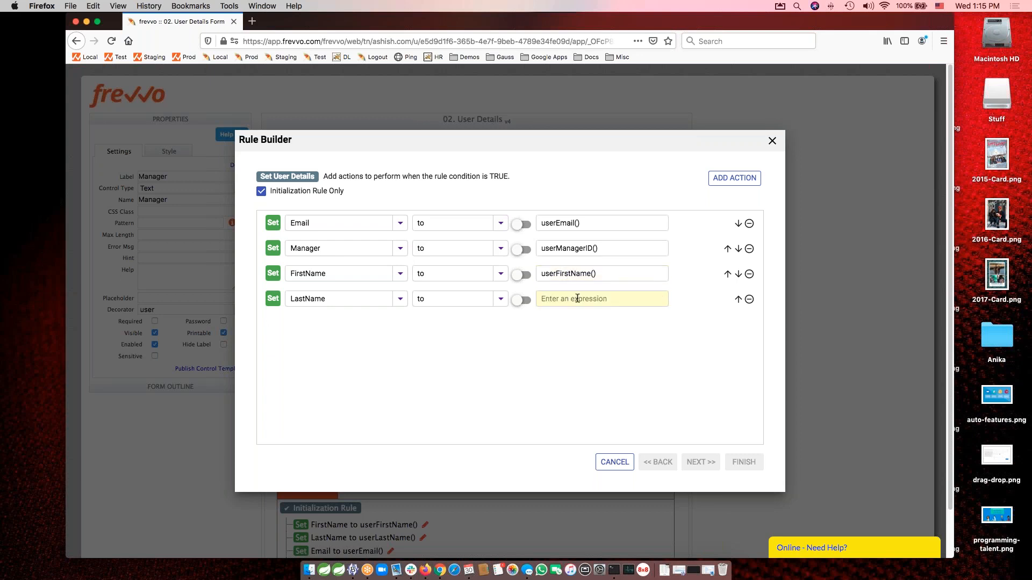
# Set the LastName action's expression to userLastName() and finish the rule without adding any condition-FALSE actions.
pyautogui.write('userlast')
pyautogui.press('Return')
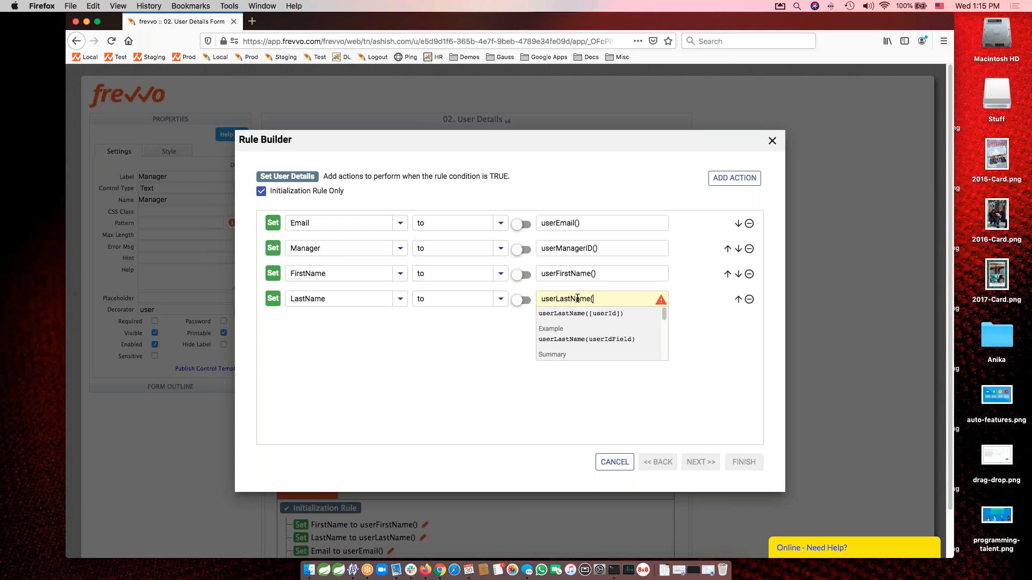
pyautogui.write(')')
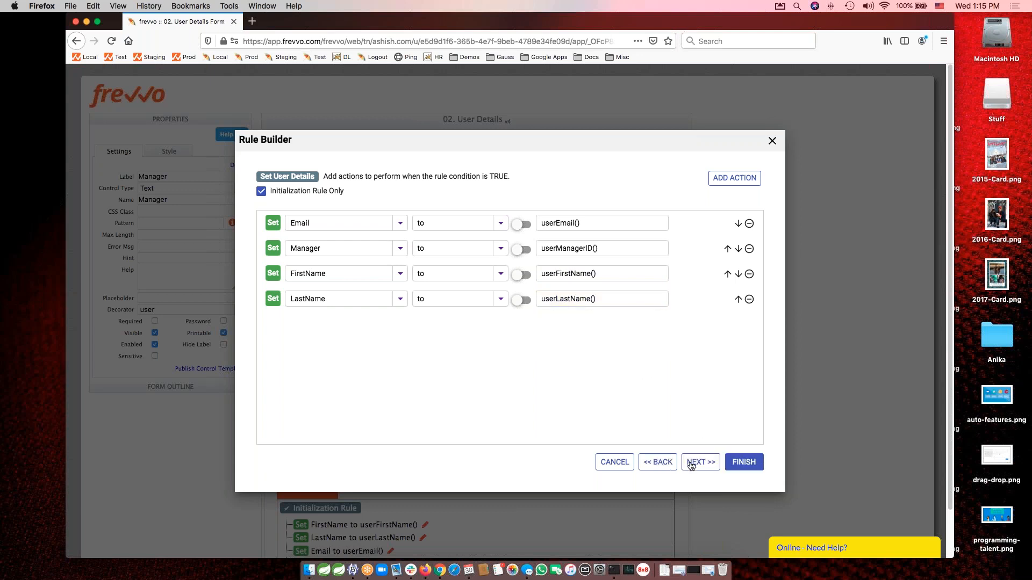
pyautogui.click(693, 464)
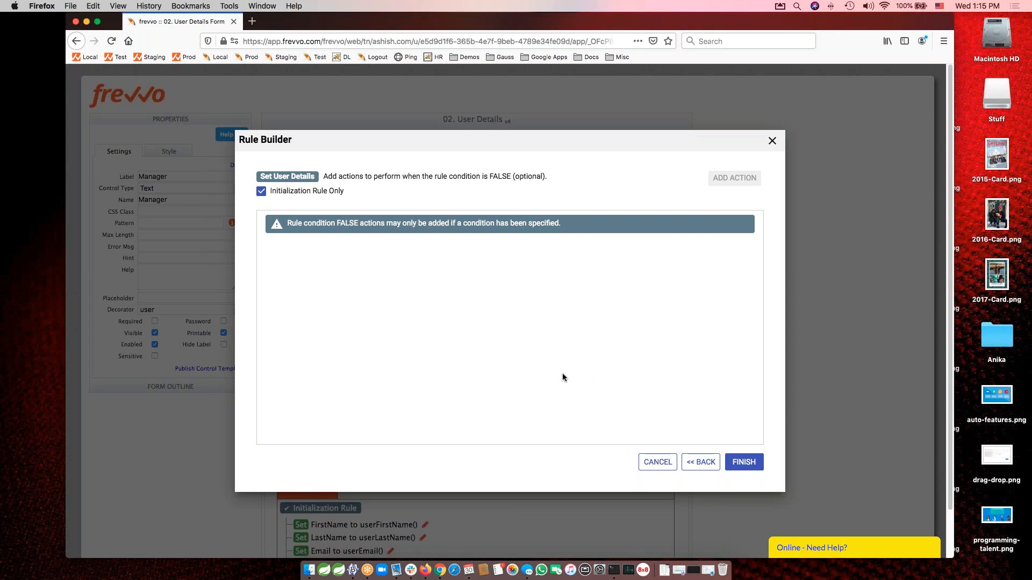
pyautogui.click(746, 463)
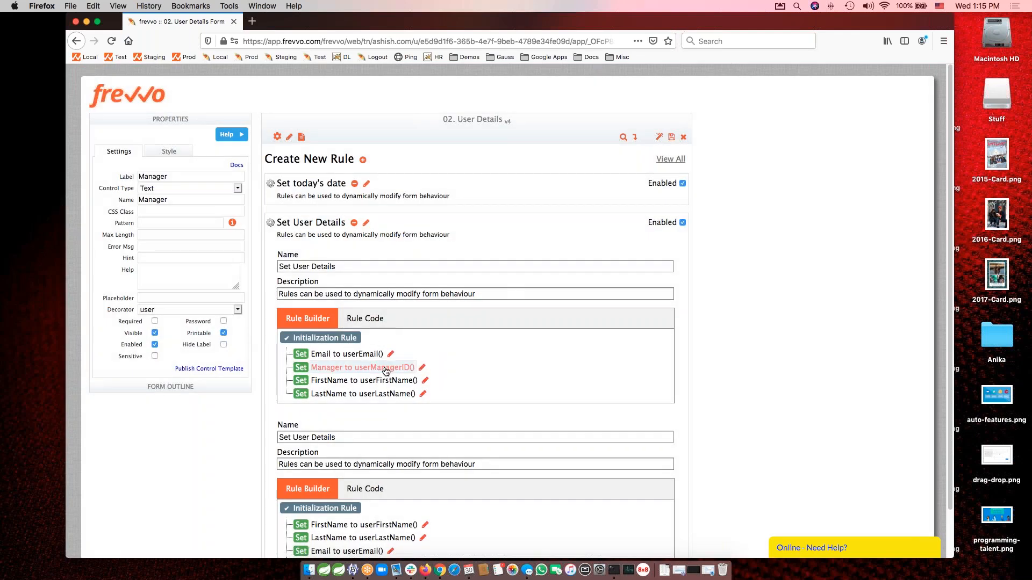
# Test the form, examine the filled user fields and the debug console entries in an enlarged window, and close the test.
pyautogui.click(659, 138)
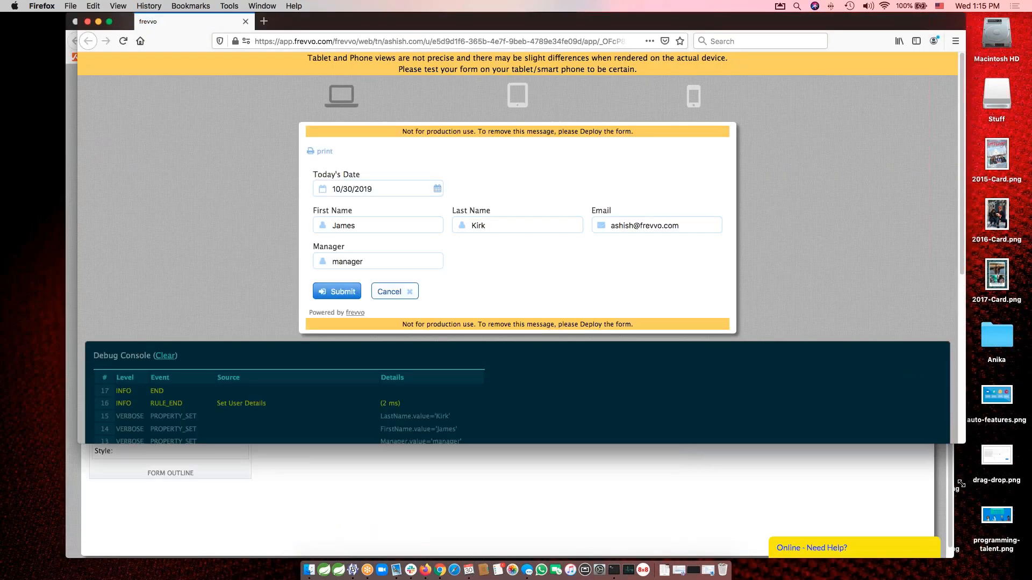
pyautogui.moveTo(965, 428); pyautogui.dragTo(960, 504)
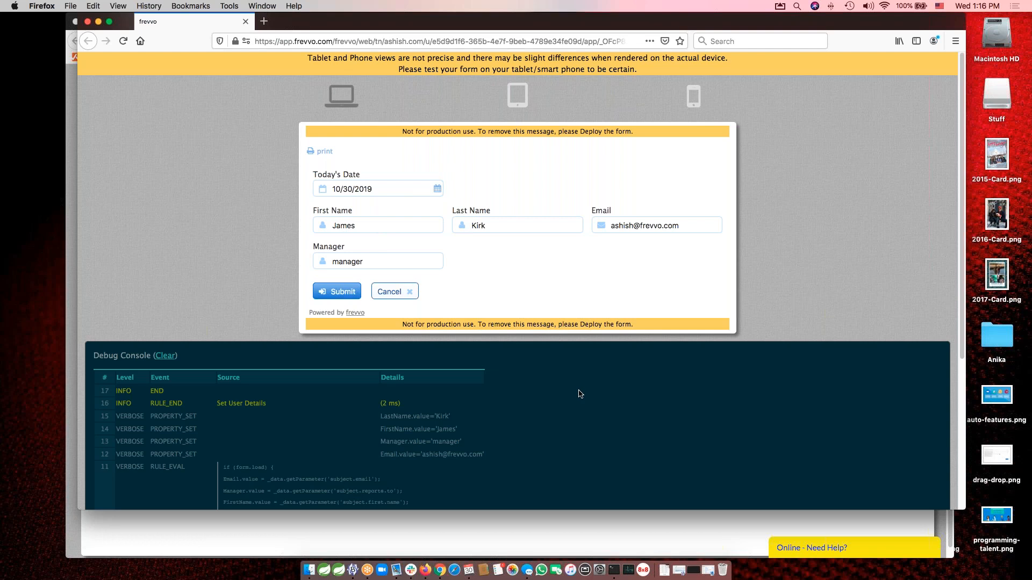
pyautogui.scroll(-5, 580, 394)
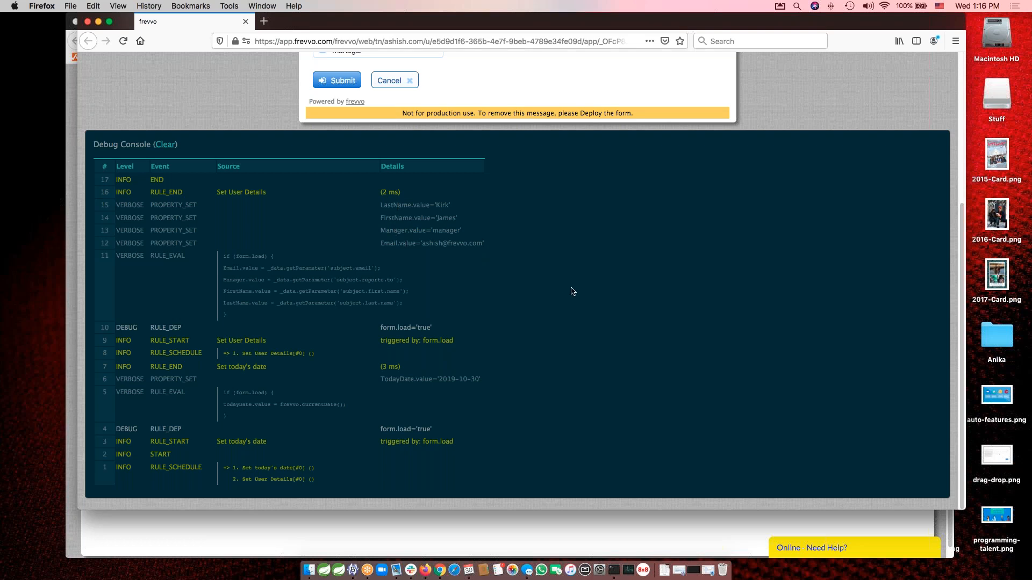
pyautogui.scroll(5, 573, 291)
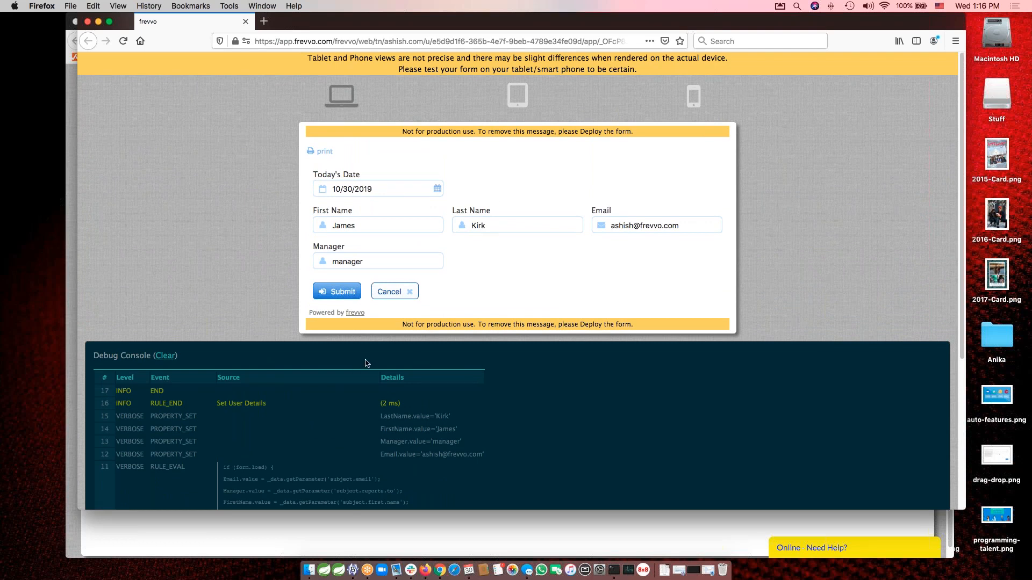
pyautogui.click(87, 22)
# Close the User Details form, open "03. Concatenate strings" for editing and inspect its Full Name field's properties.
pyautogui.click(684, 138)
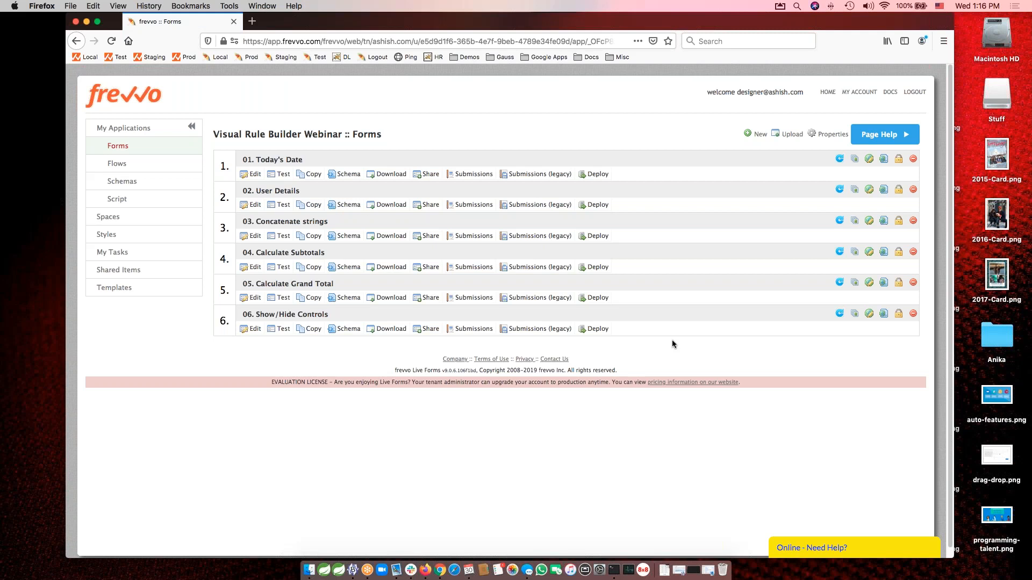
pyautogui.click(251, 237)
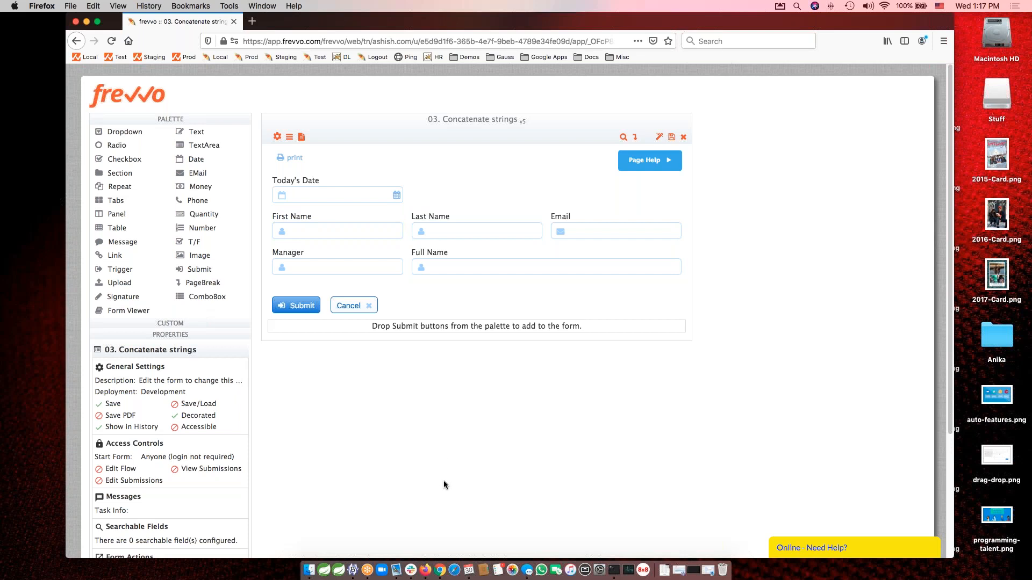
pyautogui.click(471, 249)
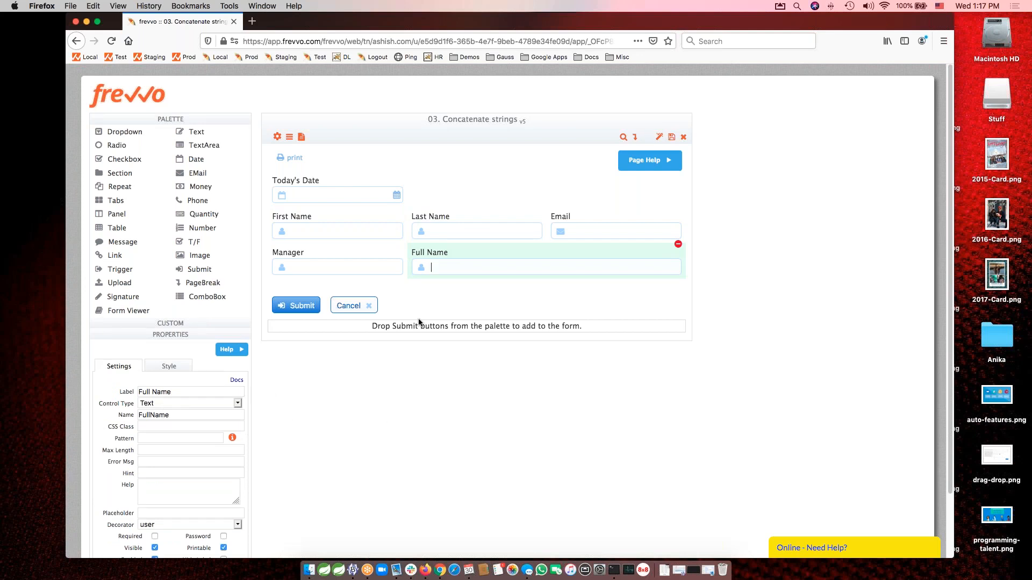
# Review the existing Set Full Name rule in the form's rules view and delete it.
pyautogui.click(289, 137)
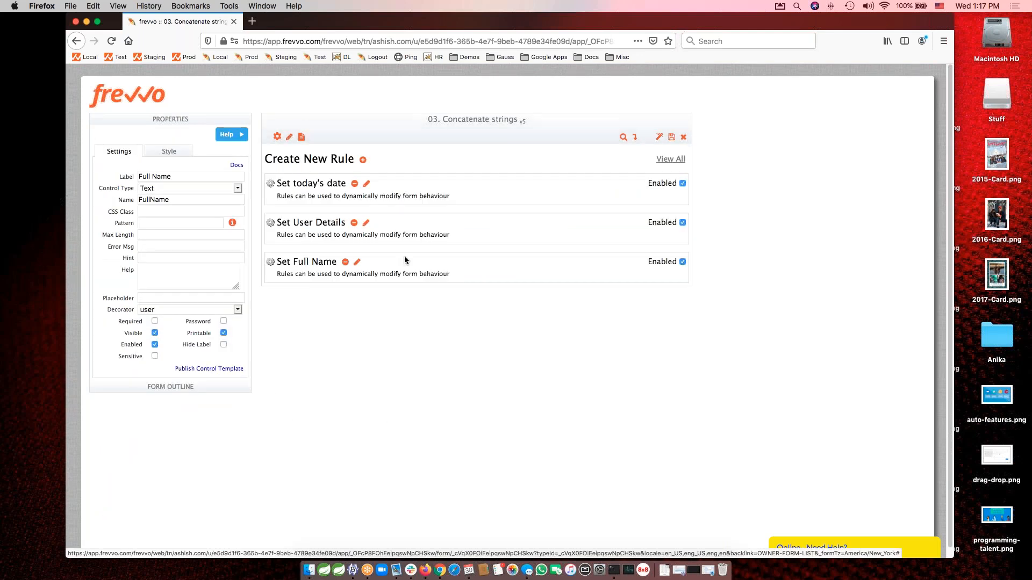
pyautogui.click(356, 262)
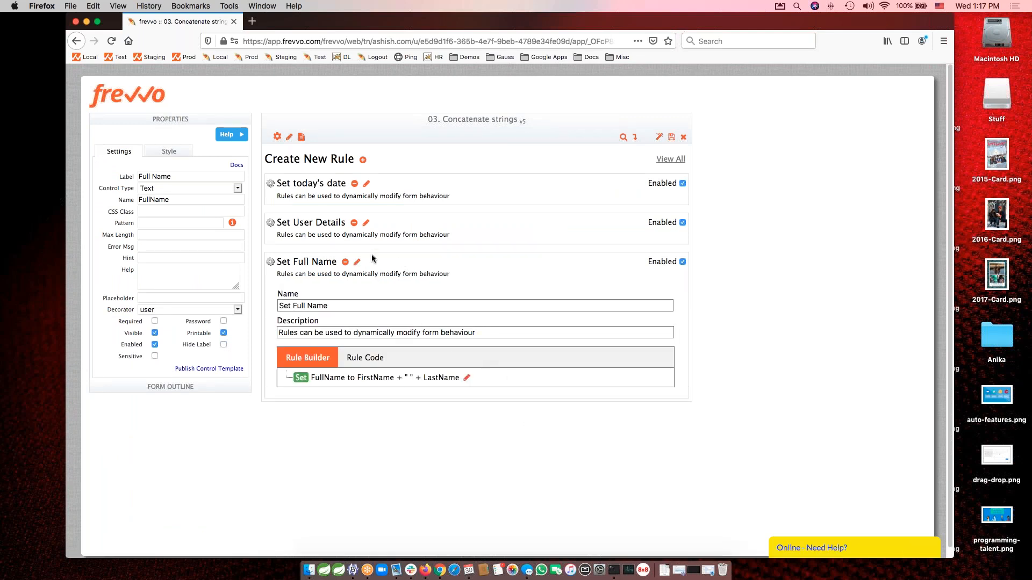
pyautogui.click(346, 263)
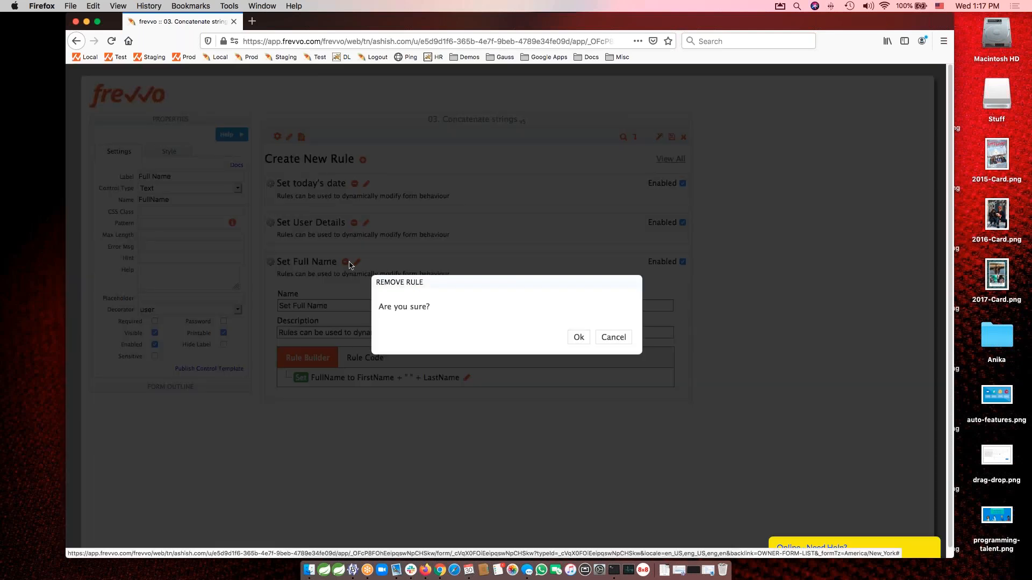
pyautogui.click(578, 337)
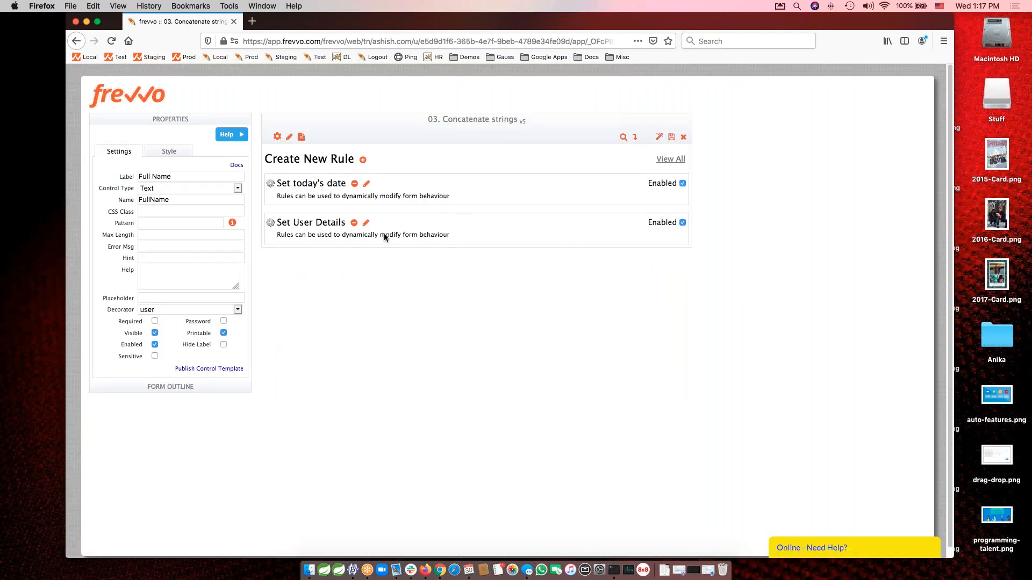
# Create a new rule in the Concatenate strings form and name it "Set Full Name Automatically".
pyautogui.click(363, 161)
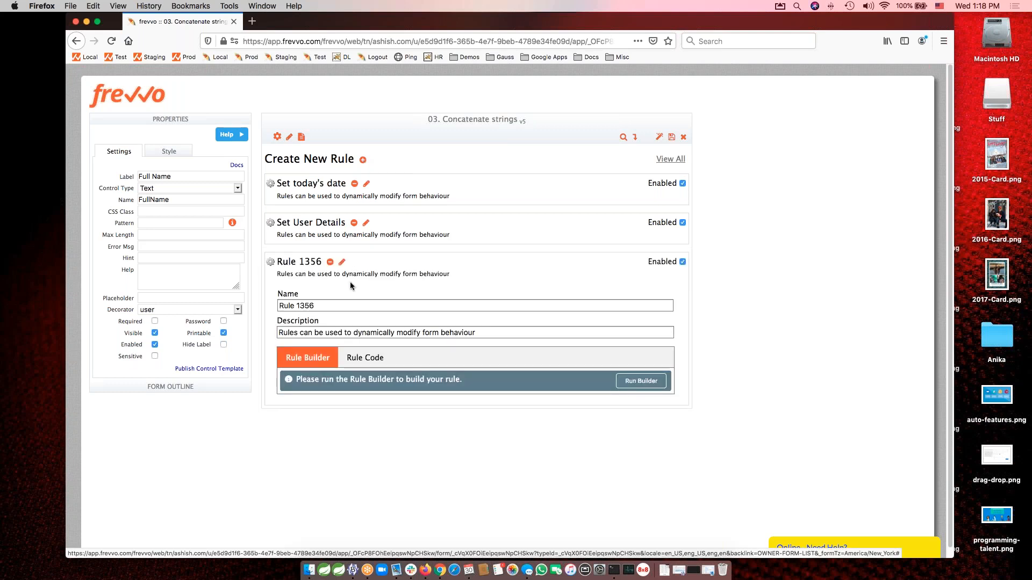
pyautogui.moveTo(315, 306); pyautogui.dragTo(278, 306)
pyautogui.write('S')
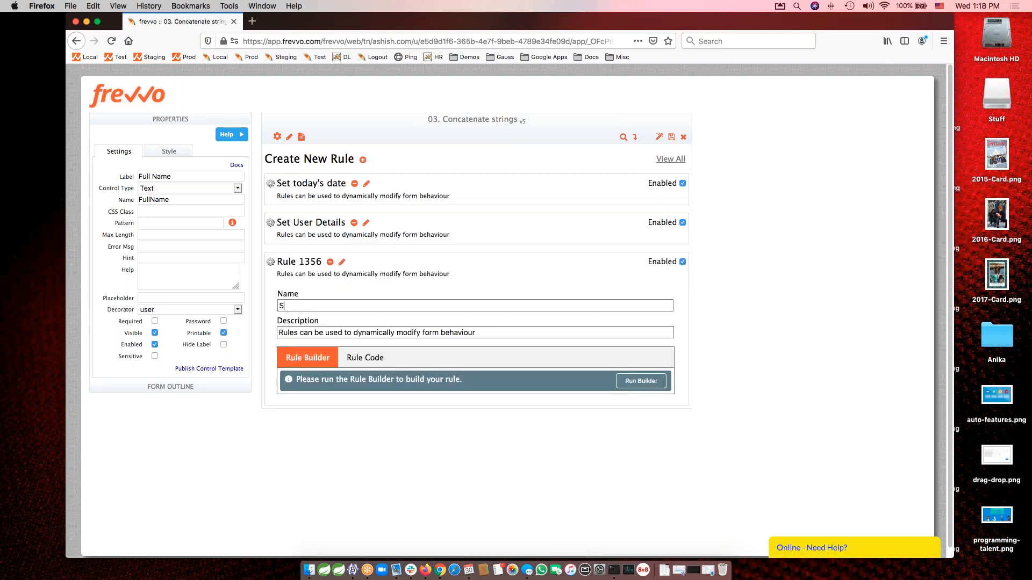
pyautogui.write('et Full Name ')
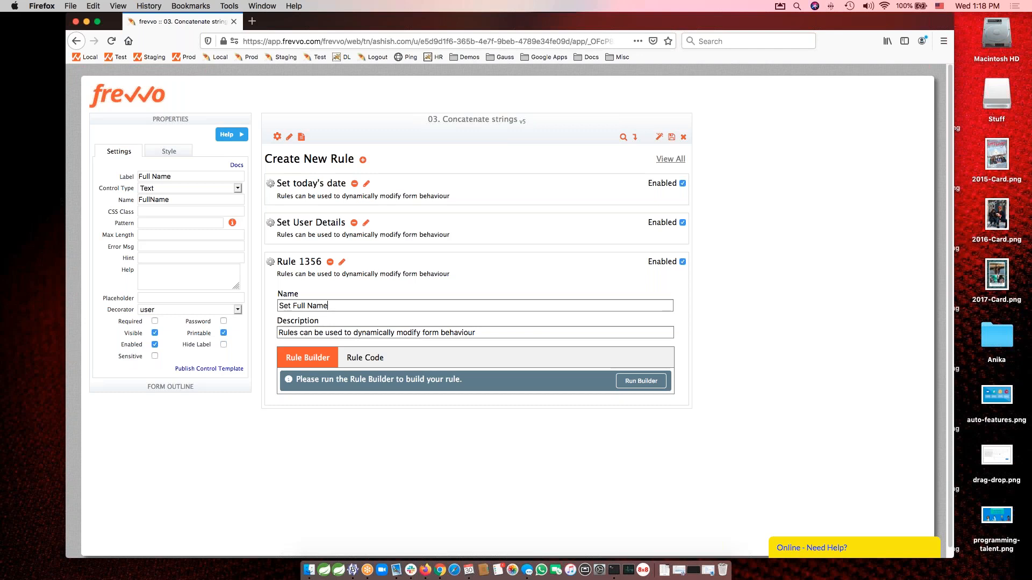
pyautogui.write('Automatically')
pyautogui.press('Tab')
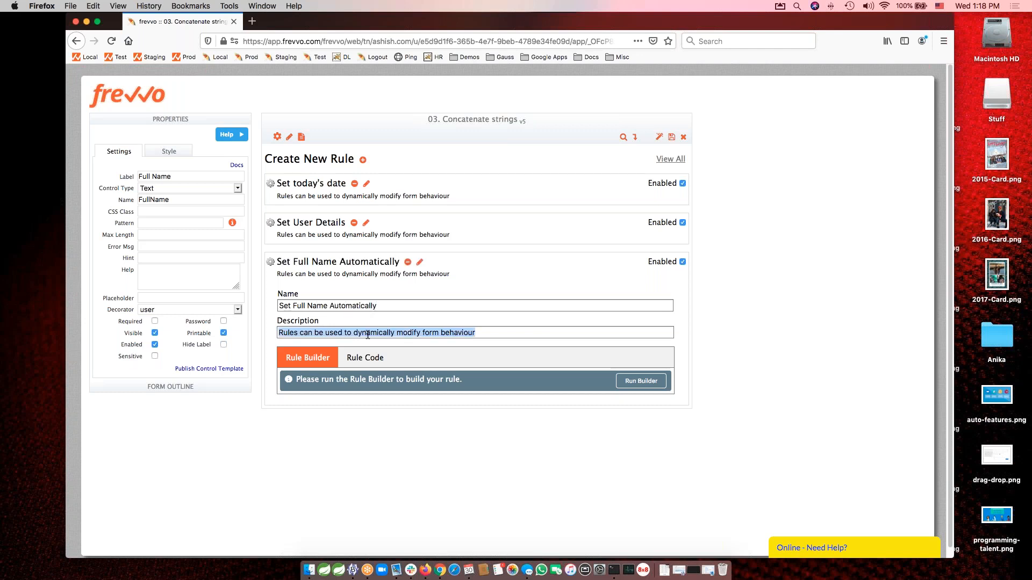
# Run the Rule Builder for this rule, add no conditions, and set the action to the FullName field with the "to" operation.
pyautogui.click(640, 382)
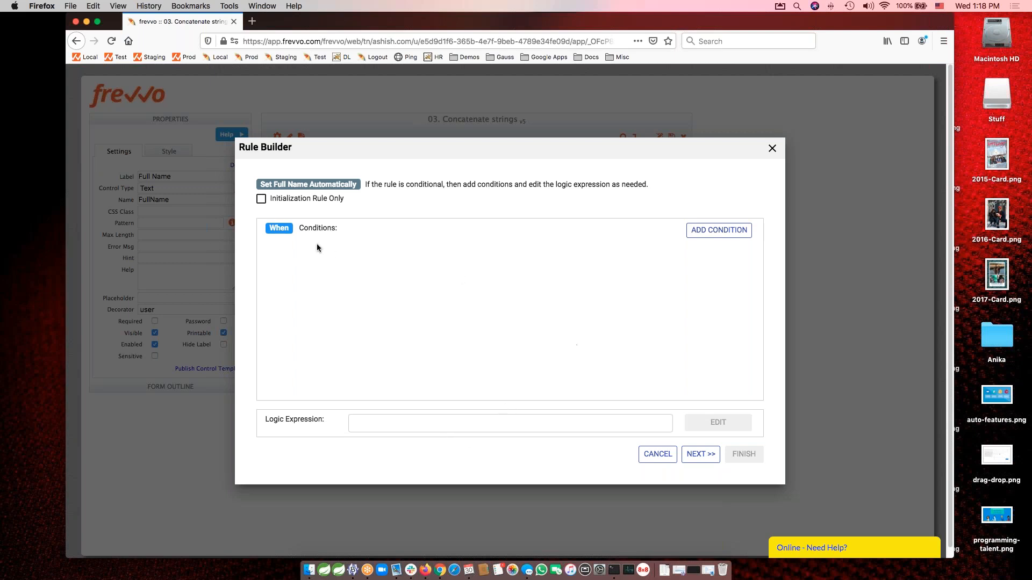
pyautogui.click(702, 456)
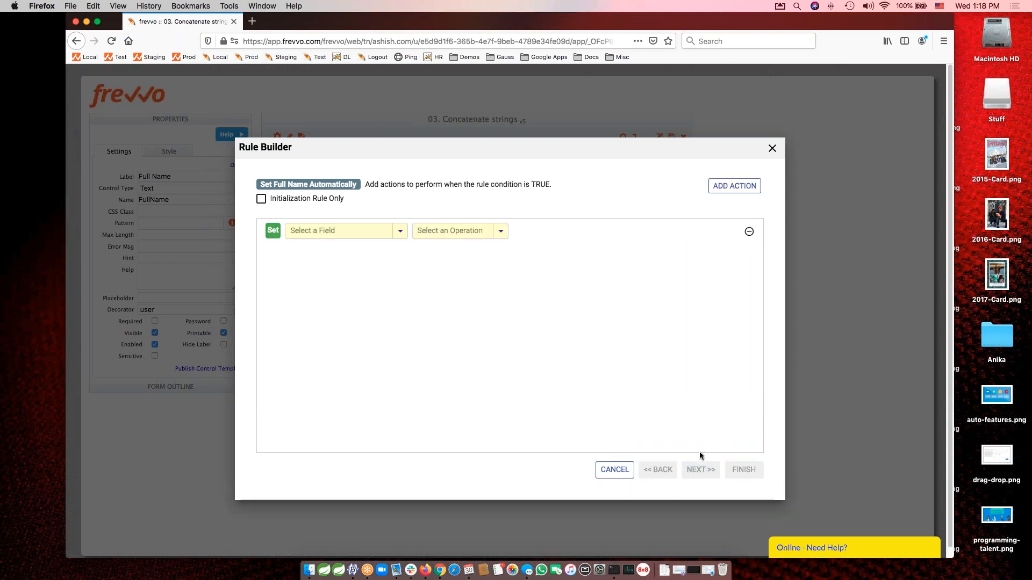
pyautogui.click(336, 229)
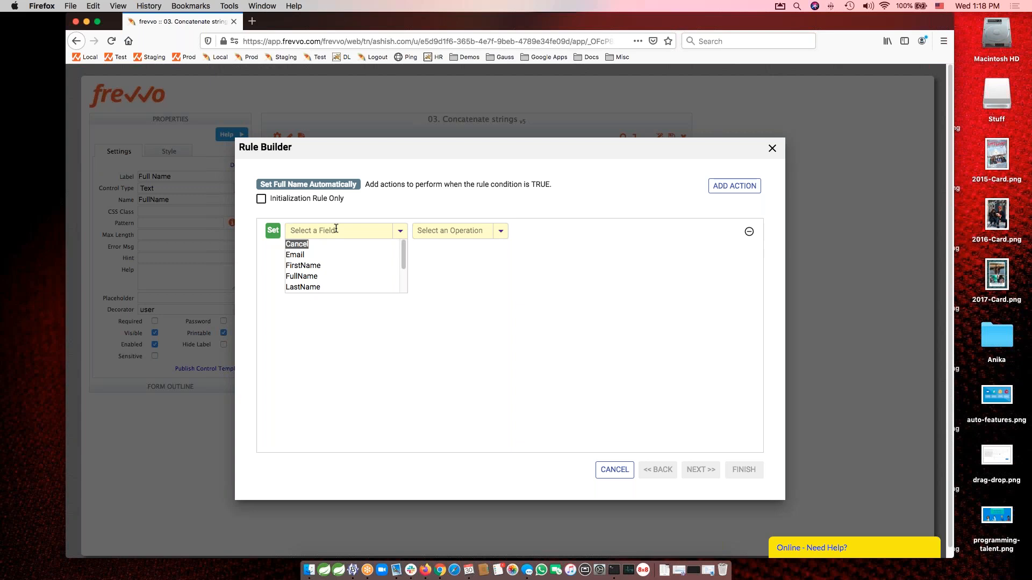
pyautogui.write('Full')
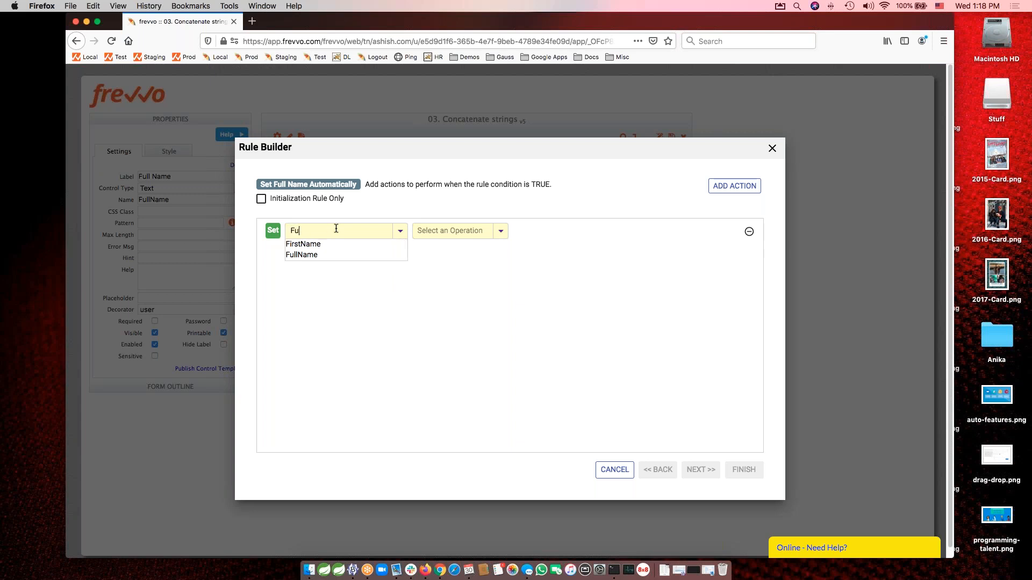
pyautogui.click(296, 246)
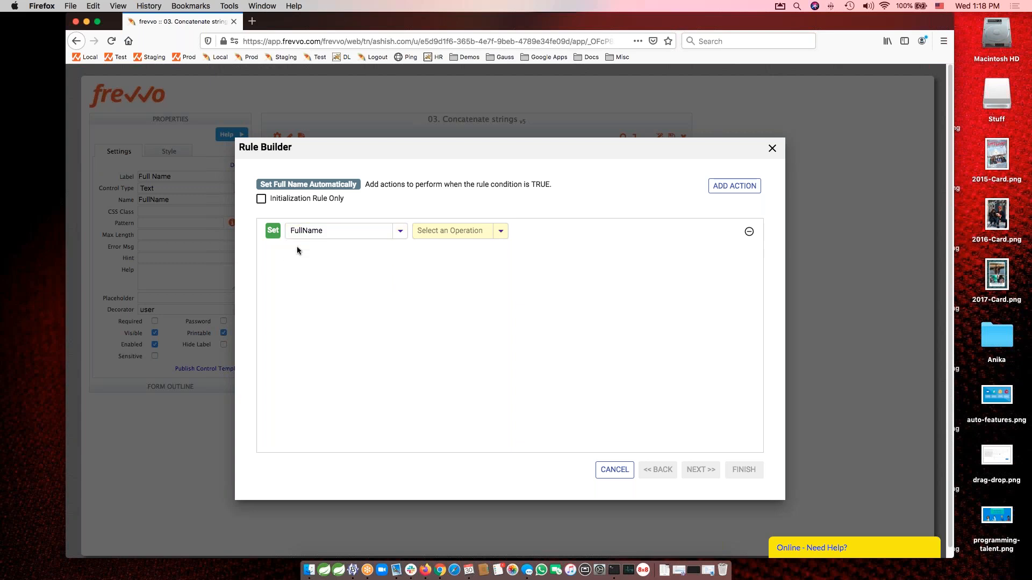
pyautogui.click(447, 232)
pyautogui.write('to')
pyautogui.press('Down')
pyautogui.press('Down')
pyautogui.press('Down')
pyautogui.press('Down')
pyautogui.press('Down')
pyautogui.press('Down')
pyautogui.press('Down')
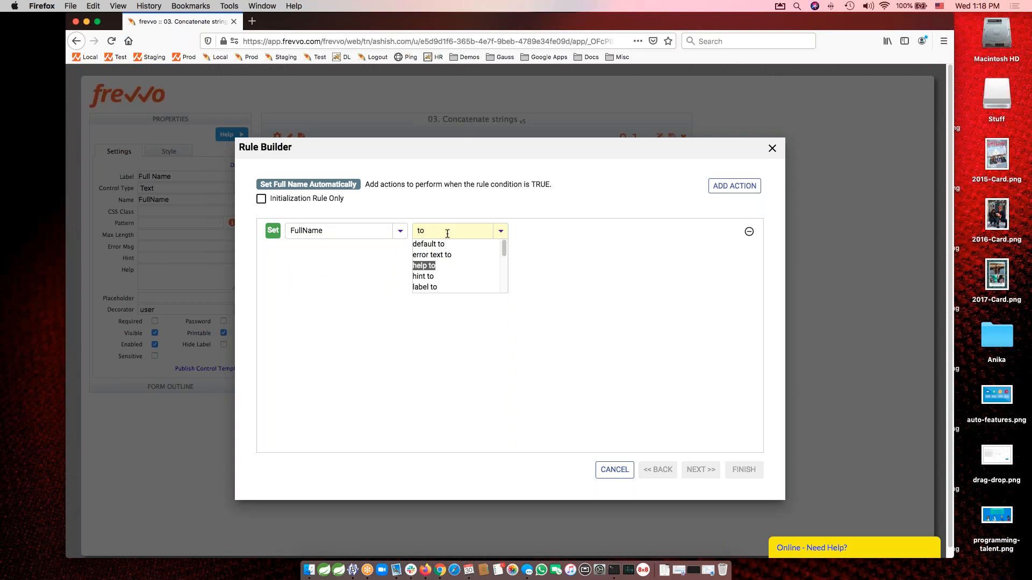
pyautogui.press('Up')
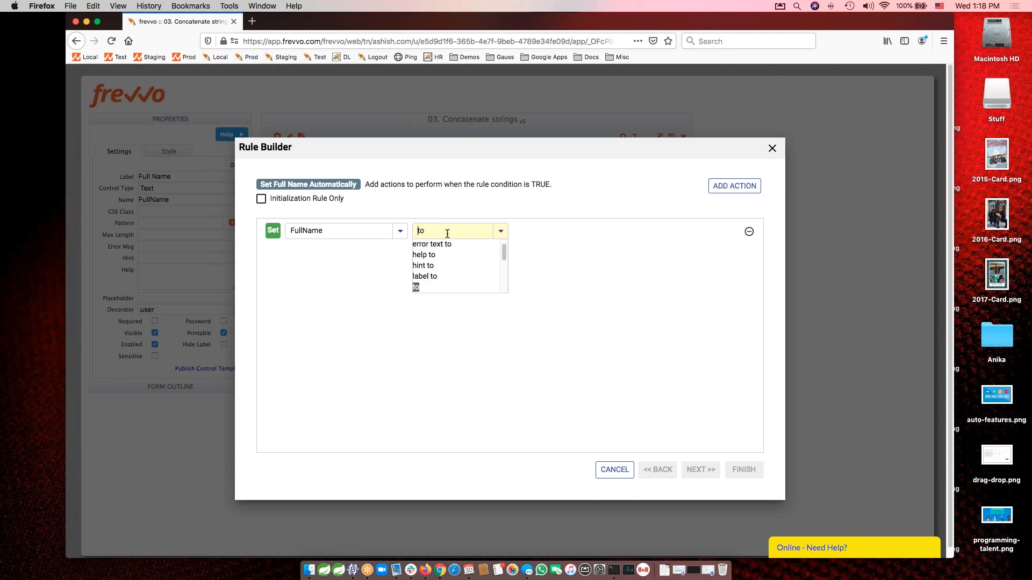
pyautogui.press('Return')
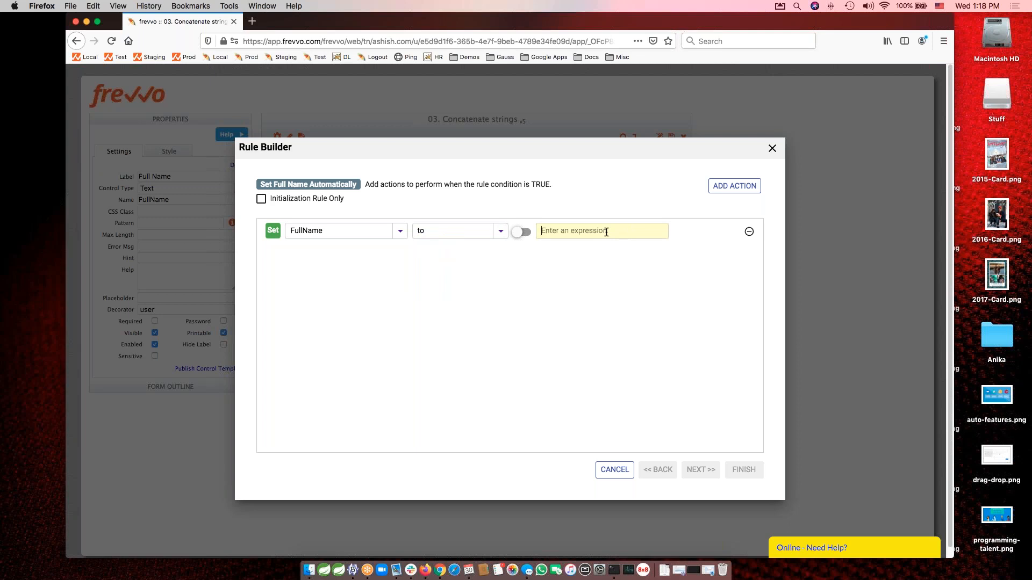
# Consult the concatenation example on the operators slide and set the FullName action's expression to FirstName + LastName.
pyautogui.press('super+Tab')
pyautogui.press('super+Tab')
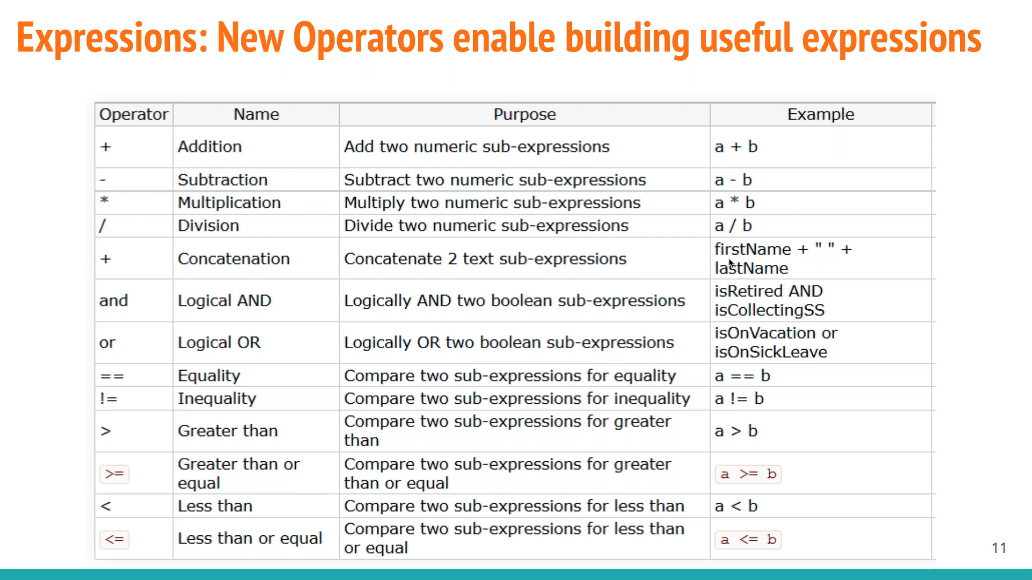
pyautogui.press('super+Tab')
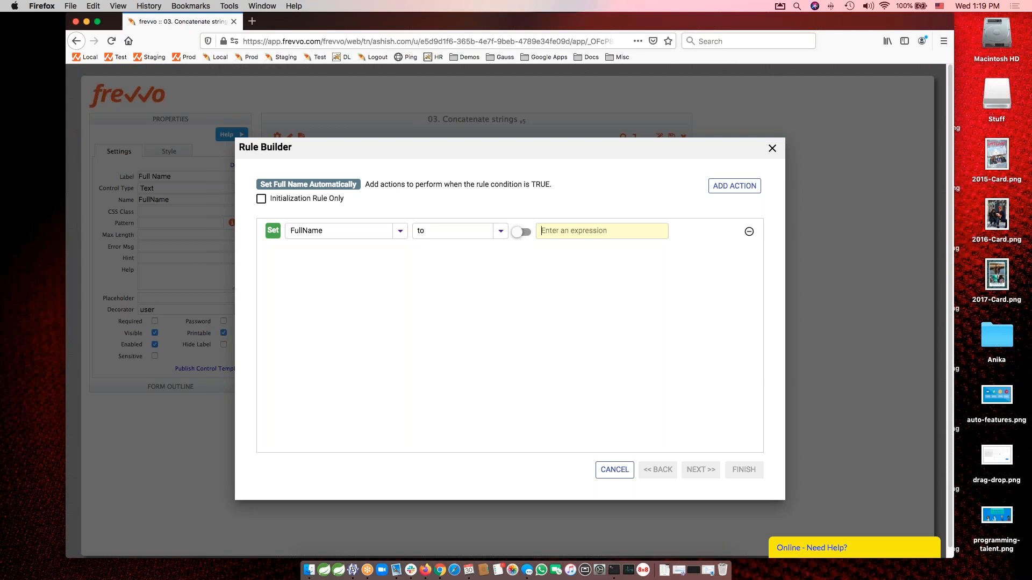
pyautogui.write('first')
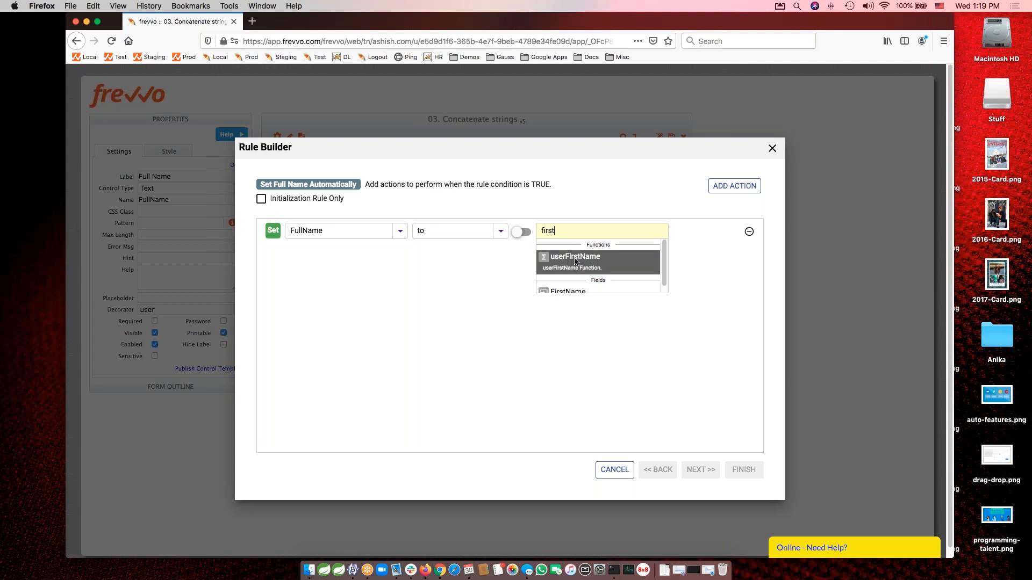
pyautogui.press('Down')
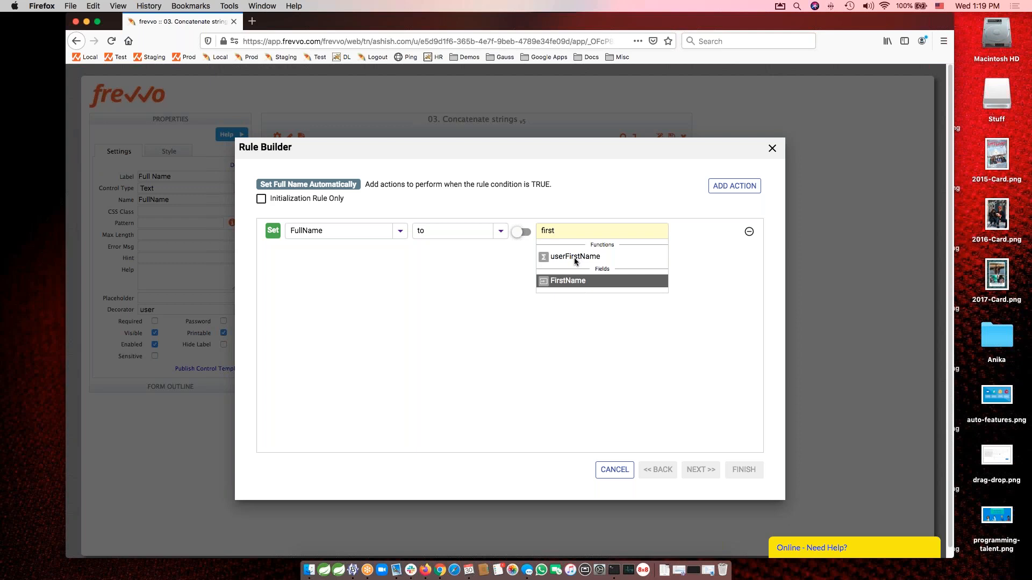
pyautogui.press('Return')
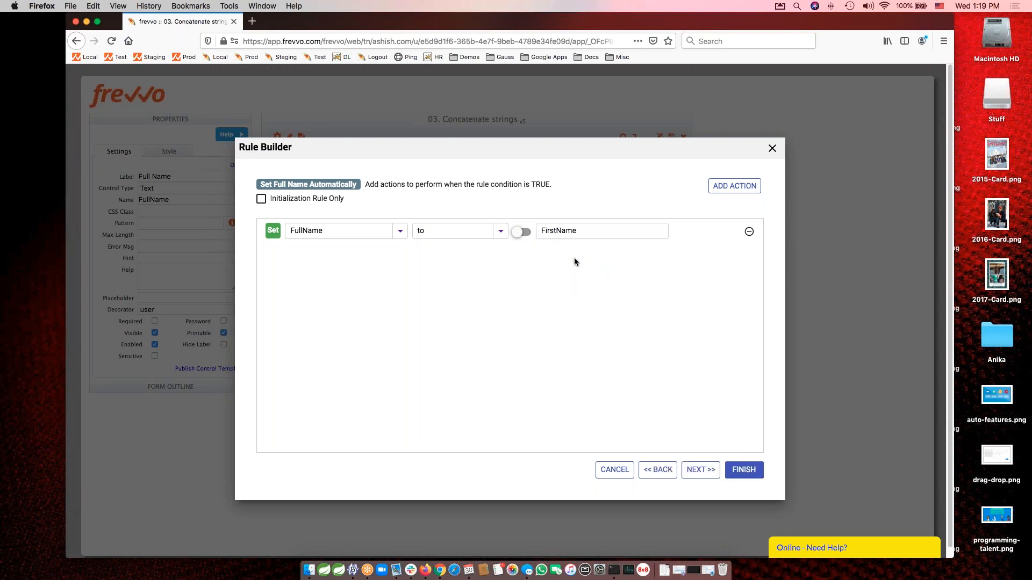
pyautogui.write('+ LastN')
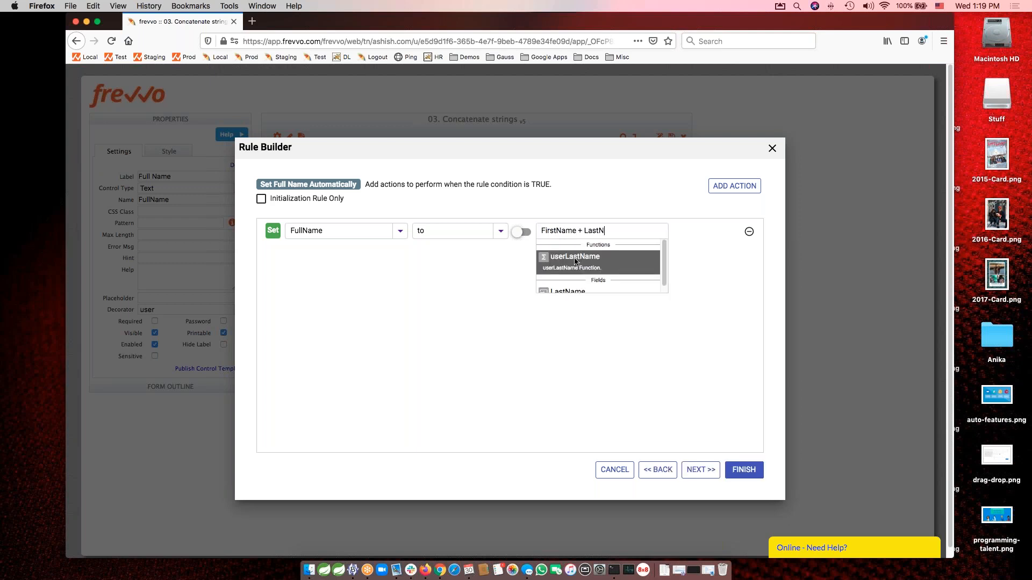
pyautogui.press('Down')
pyautogui.press('Return')
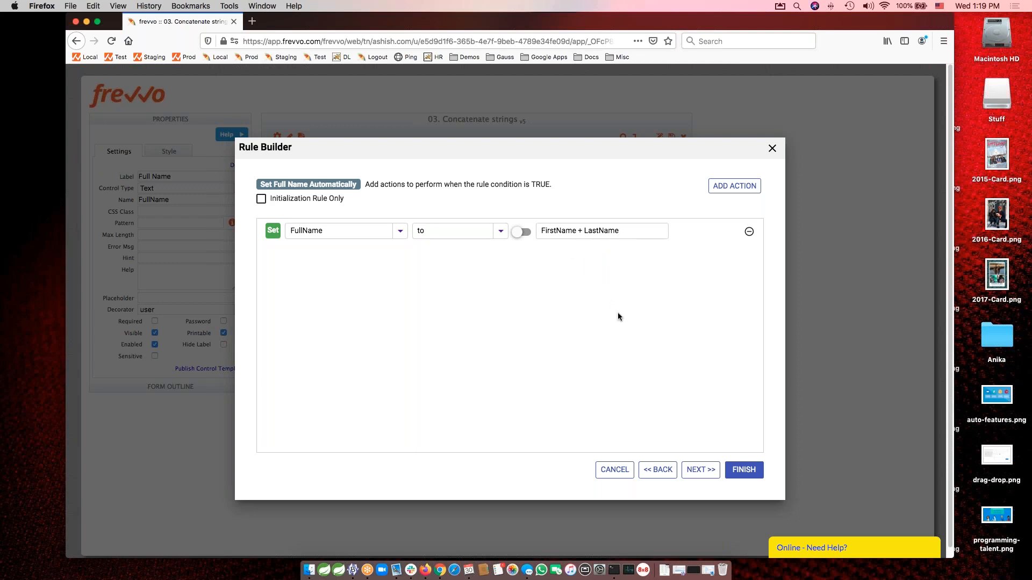
# Insert a quoted space into the expression, making it FirstName + " " + LastName, and finish the rule.
pyautogui.click(580, 230)
pyautogui.write('" " +')
pyautogui.click(743, 470)
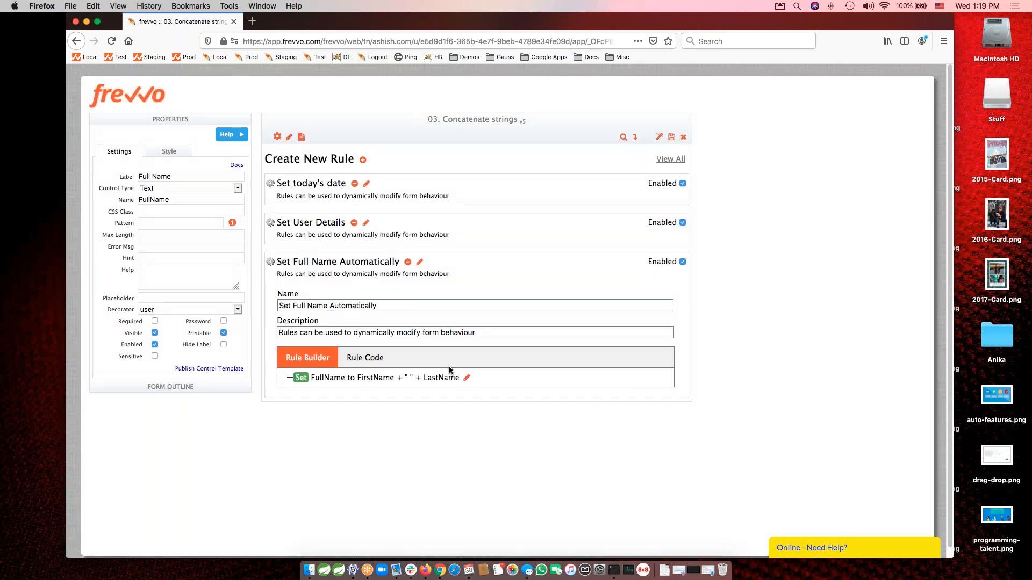
# View the code generated for the Set Full Name Automatically rule, return to its builder view and collapse the rule.
pyautogui.click(365, 365)
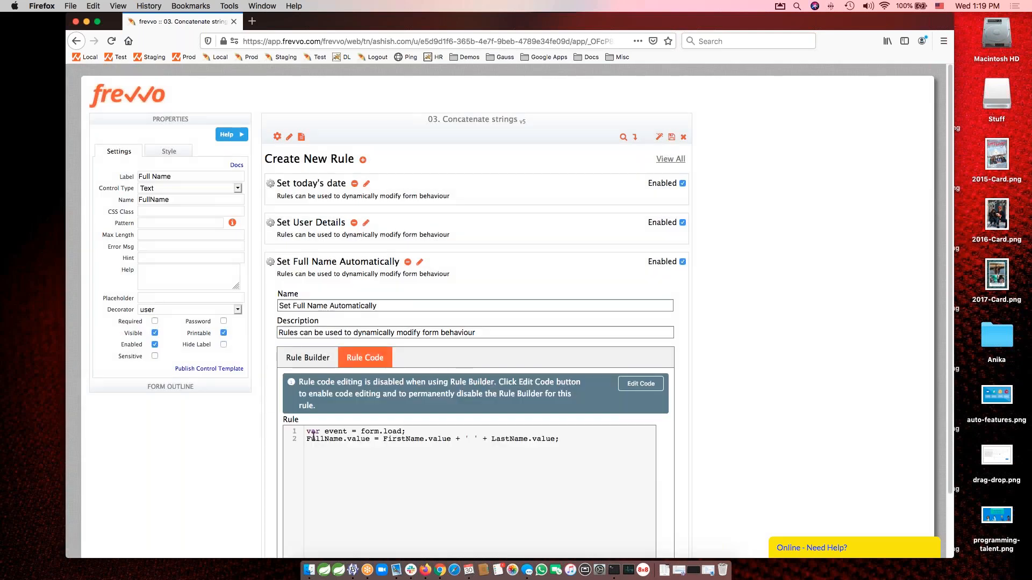
pyautogui.click(308, 359)
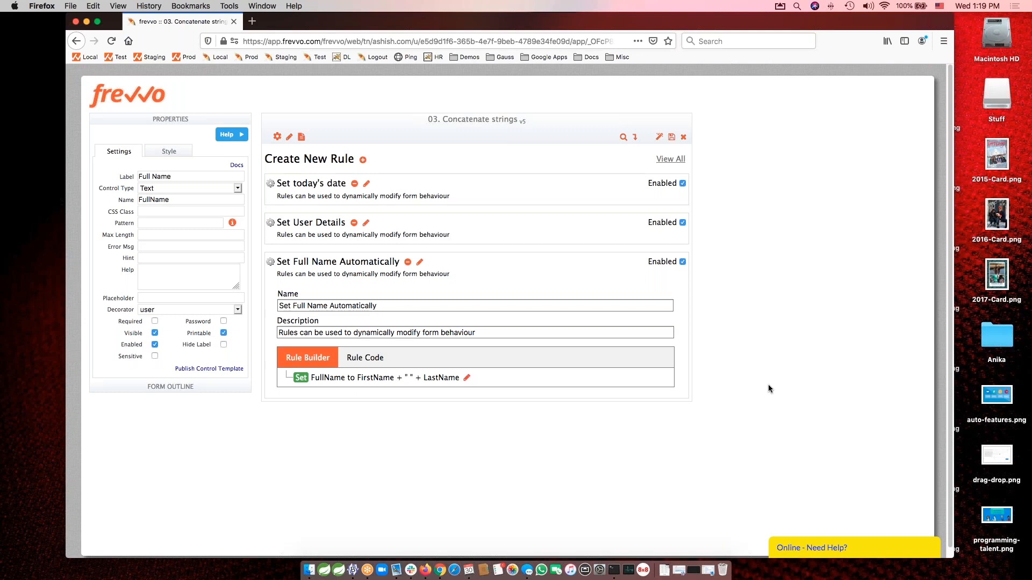
pyautogui.click(420, 263)
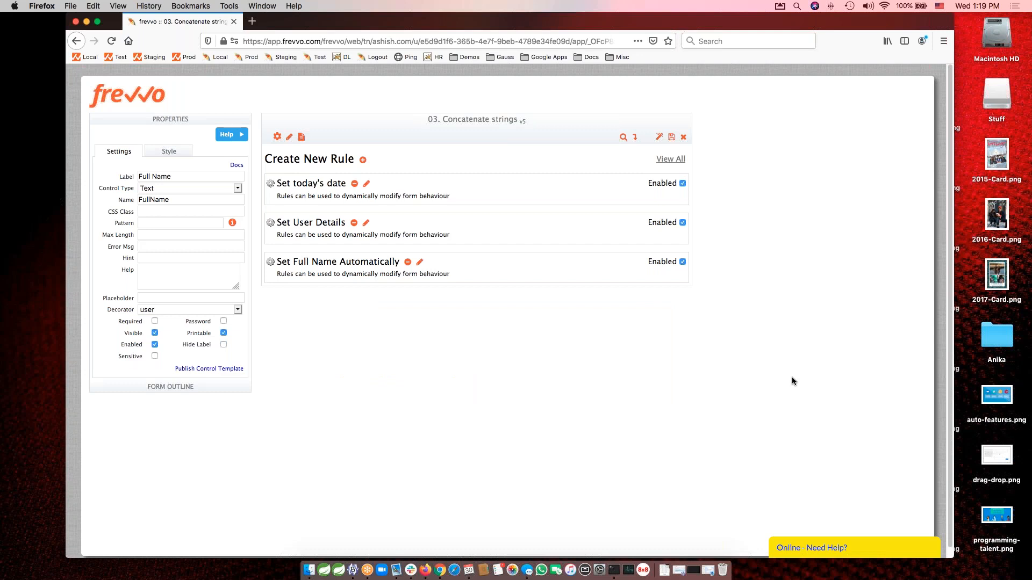
# Save and test the form, enlarge the test window and examine the filled fields and the debug console entries.
pyautogui.click(660, 139)
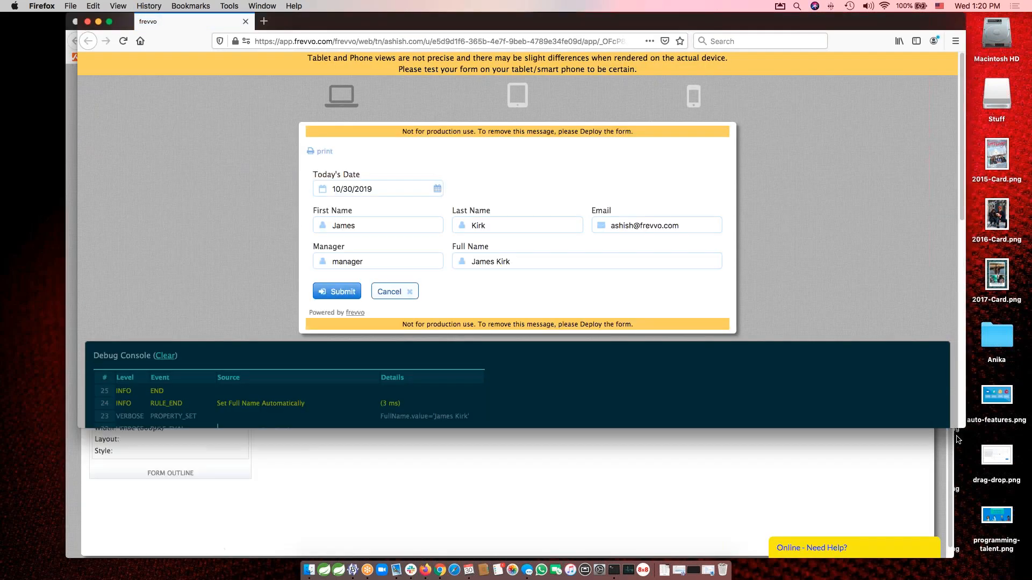
pyautogui.moveTo(962, 423); pyautogui.dragTo(958, 488)
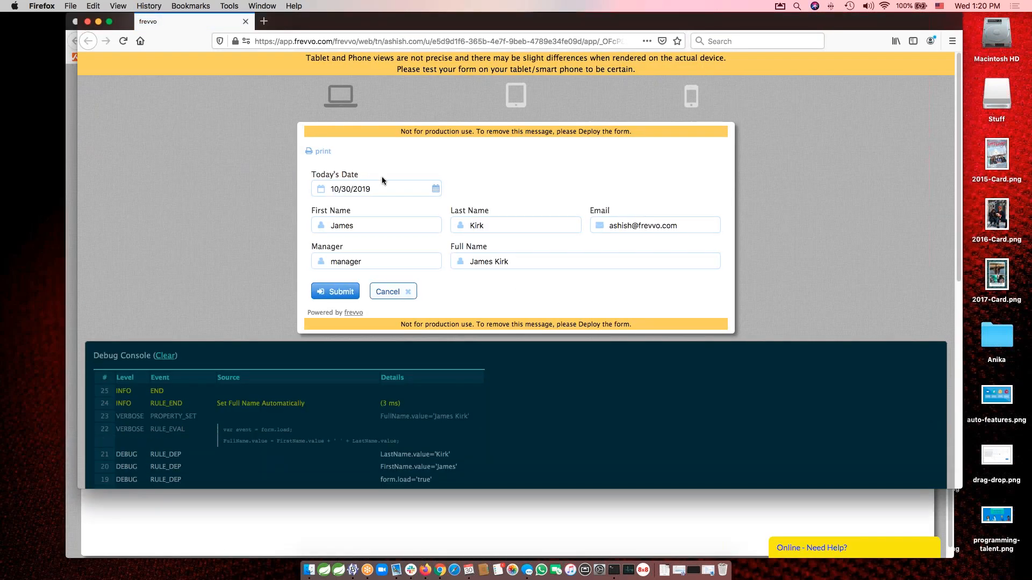
pyautogui.scroll(-10, 535, 377)
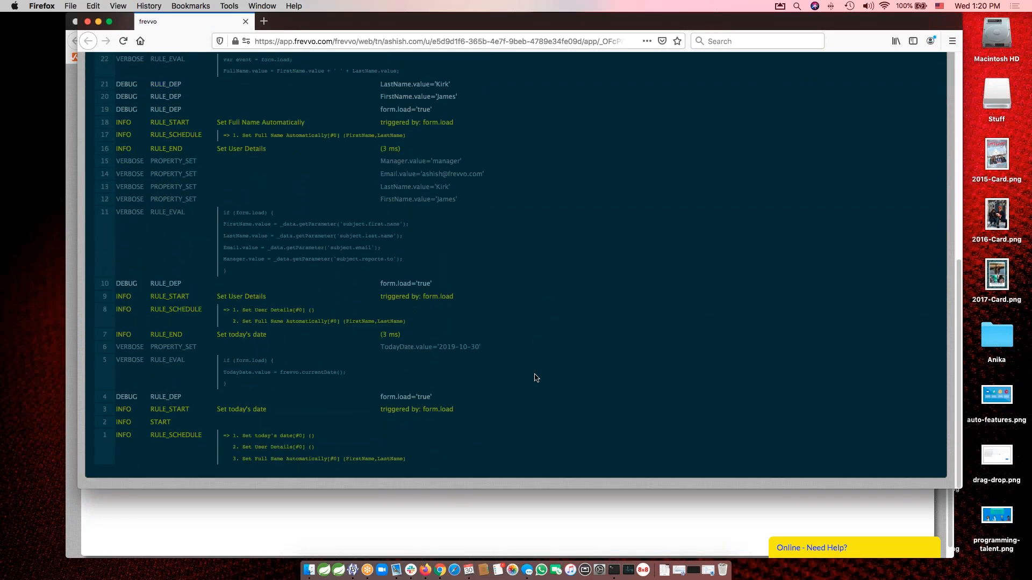
pyautogui.scroll(4, 254, 296)
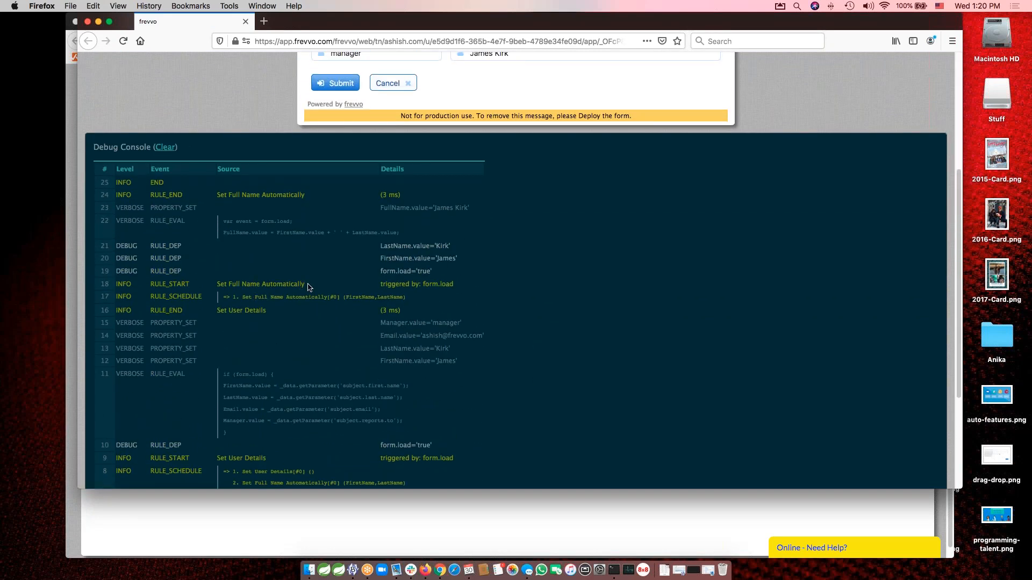
pyautogui.scroll(5, 581, 302)
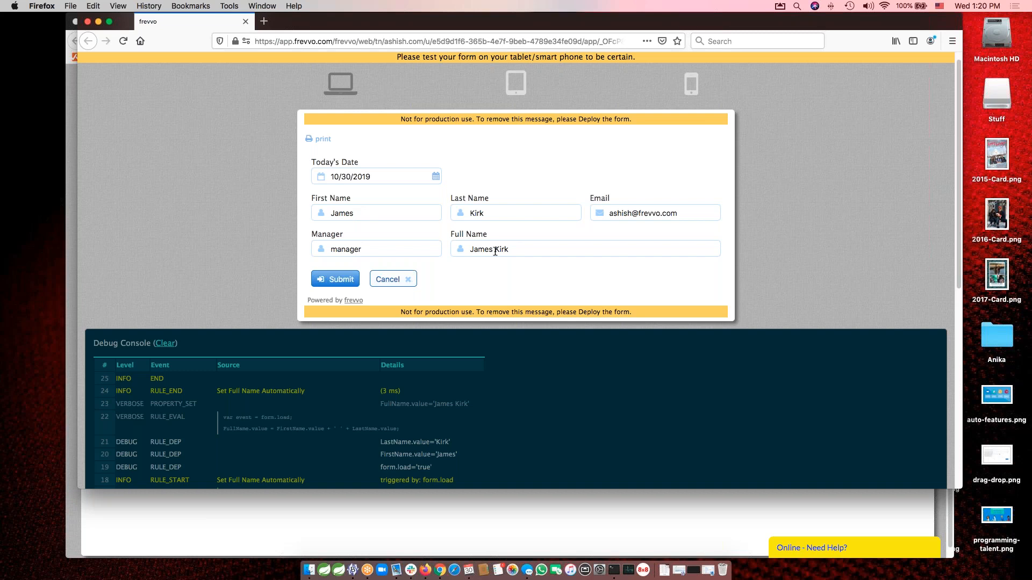
# Replace the Last Name in the test form with a different surname to check the Full Name field, and close the test.
pyautogui.doubleClick(490, 207)
pyautogui.write('Smith')
pyautogui.press('Tab')
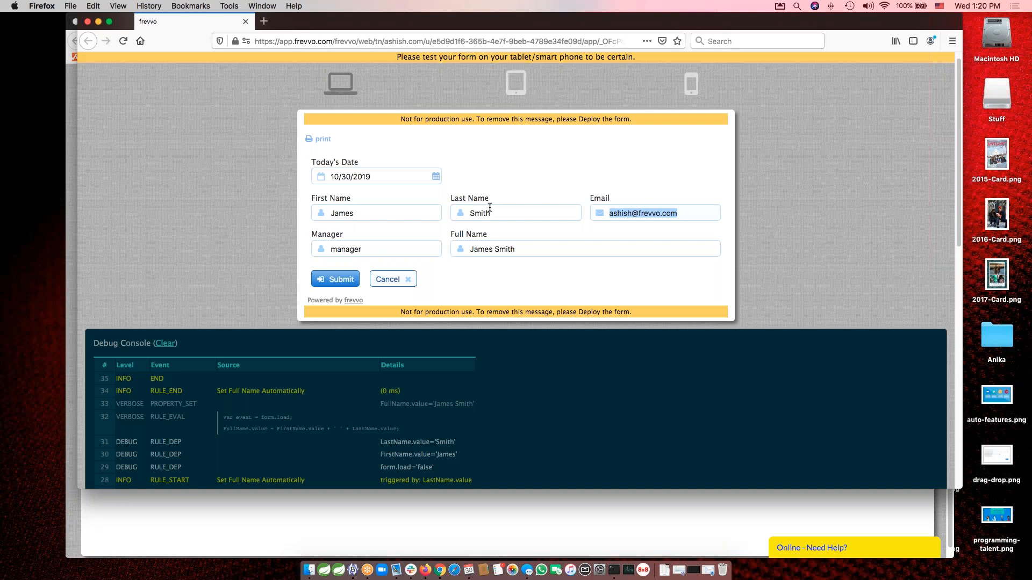
pyautogui.click(88, 21)
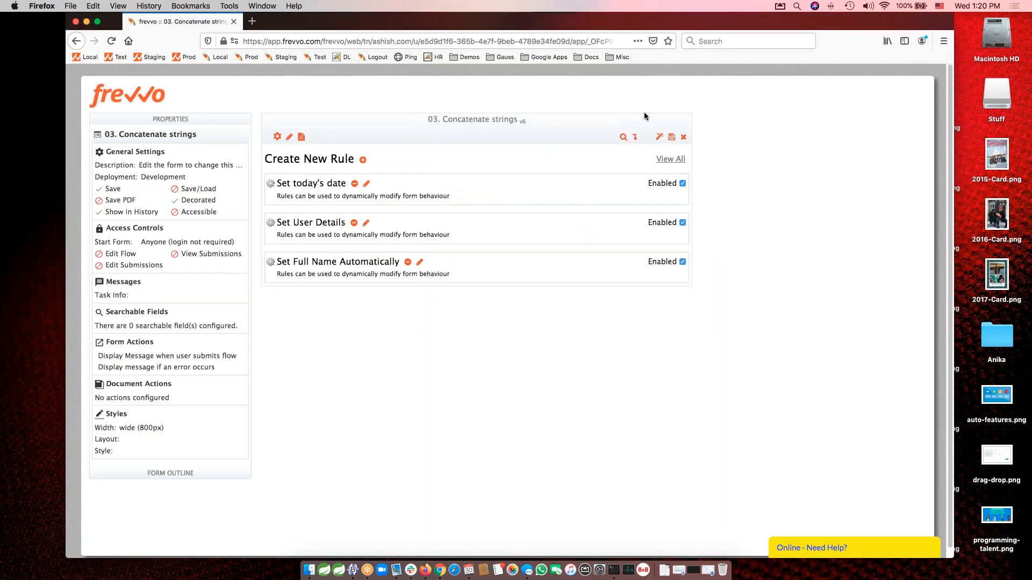
# Close the Concatenate strings form, open "04. Calculate Subtotals" for editing and select its Items table to inspect the properties.
pyautogui.click(683, 137)
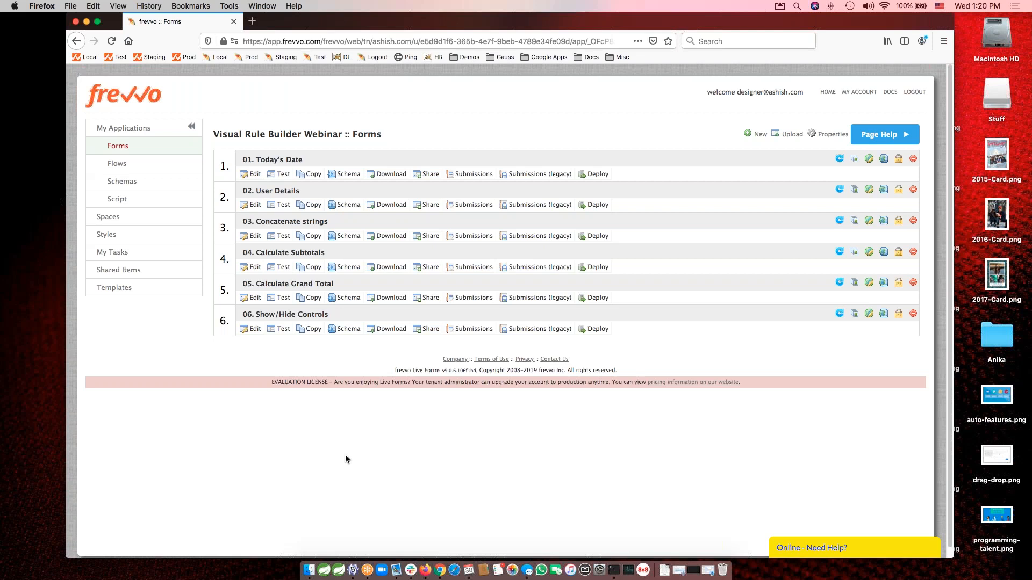
pyautogui.click(252, 267)
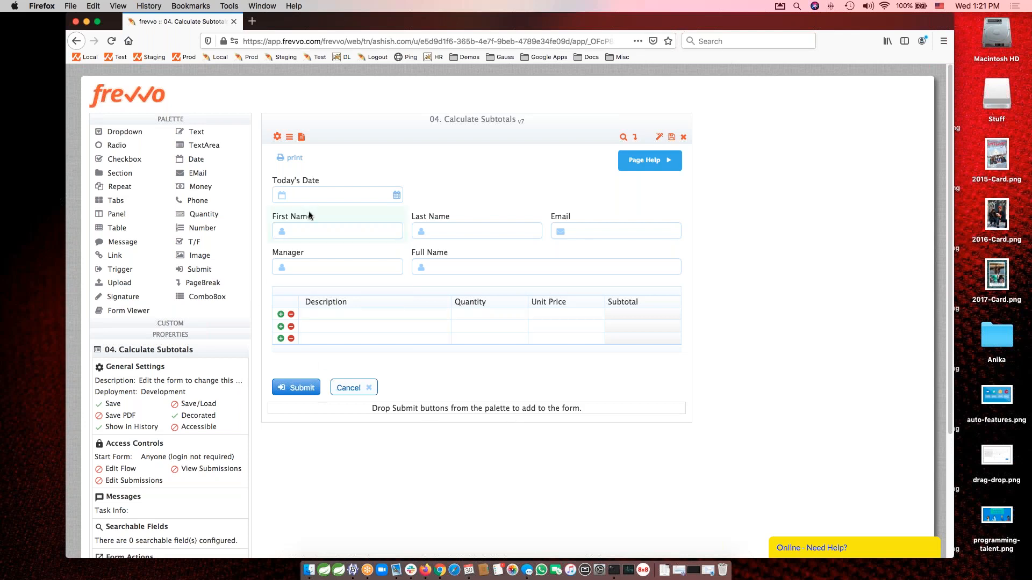
pyautogui.click(492, 291)
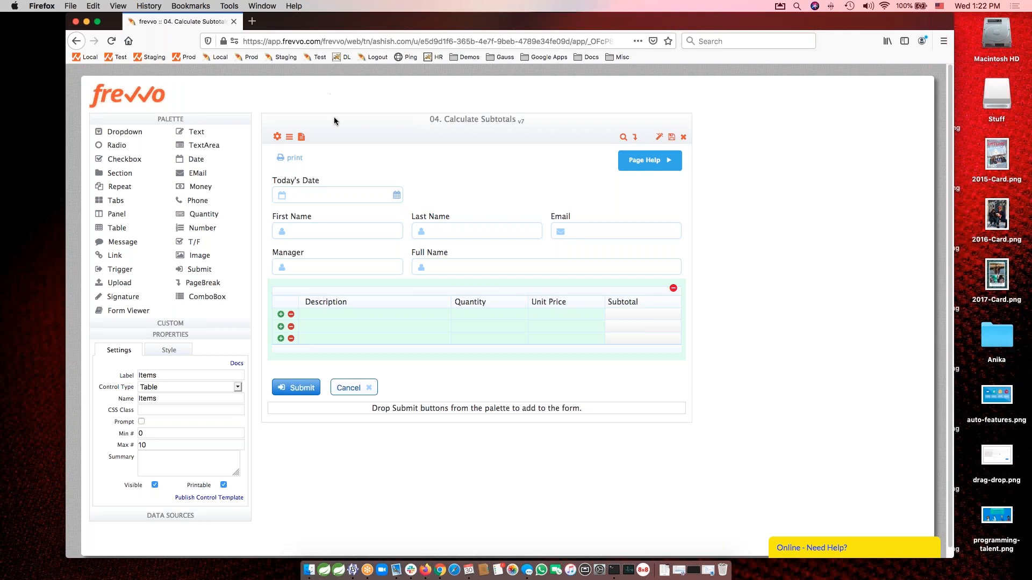
# Open the form's rules view and expand the "Calculate Subtotal for each row" rule to review its conditions and actions.
pyautogui.click(290, 139)
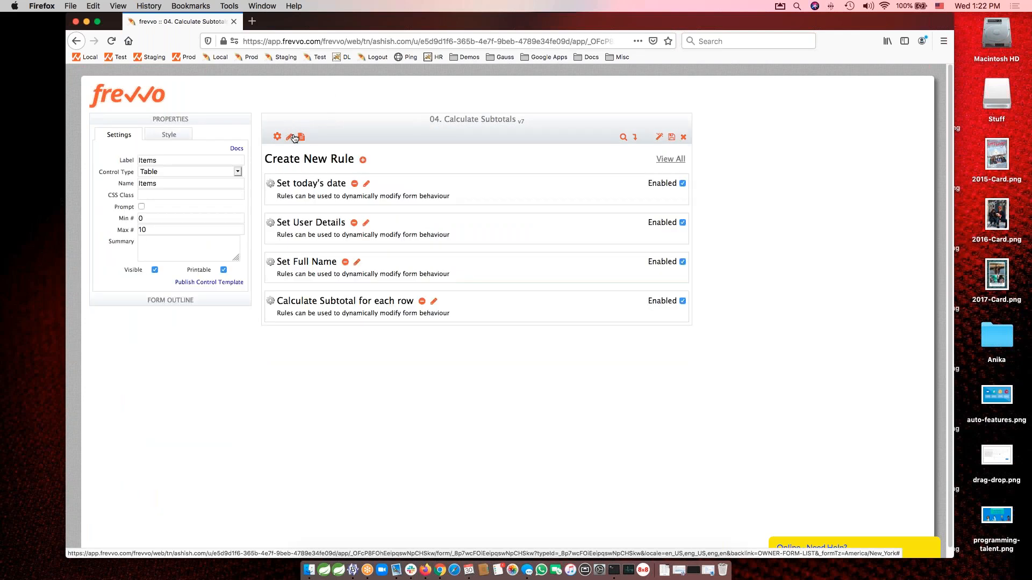
pyautogui.click(433, 301)
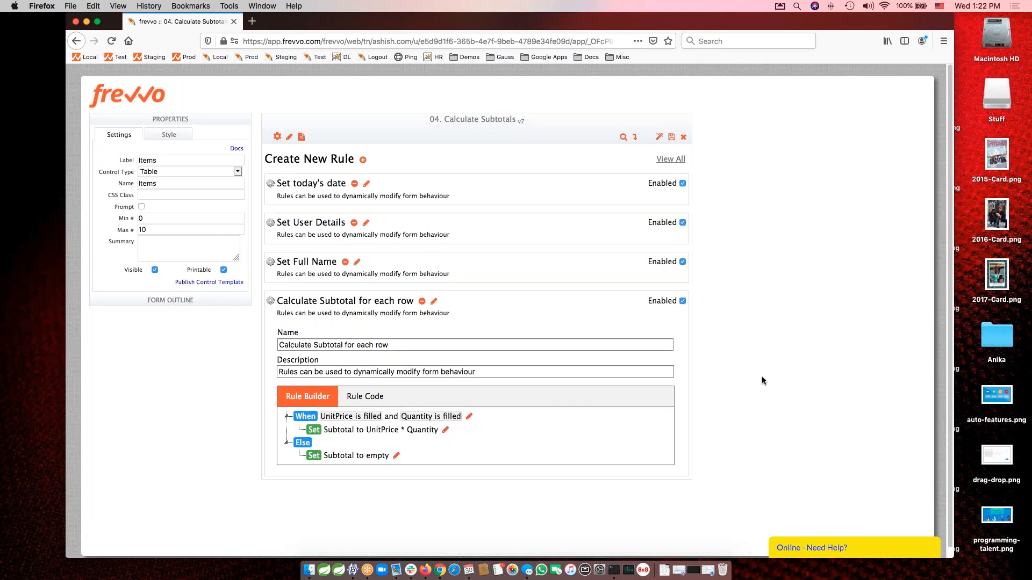
# Delete the "Calculate Subtotal for each row" rule and create a new rule in its place.
pyautogui.click(423, 302)
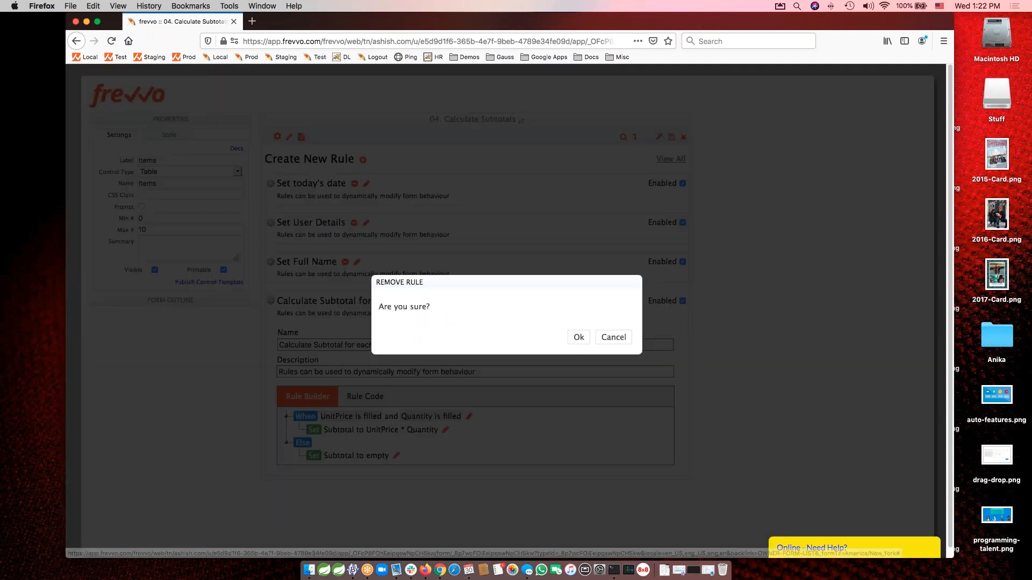
pyautogui.click(578, 338)
pyautogui.click(362, 159)
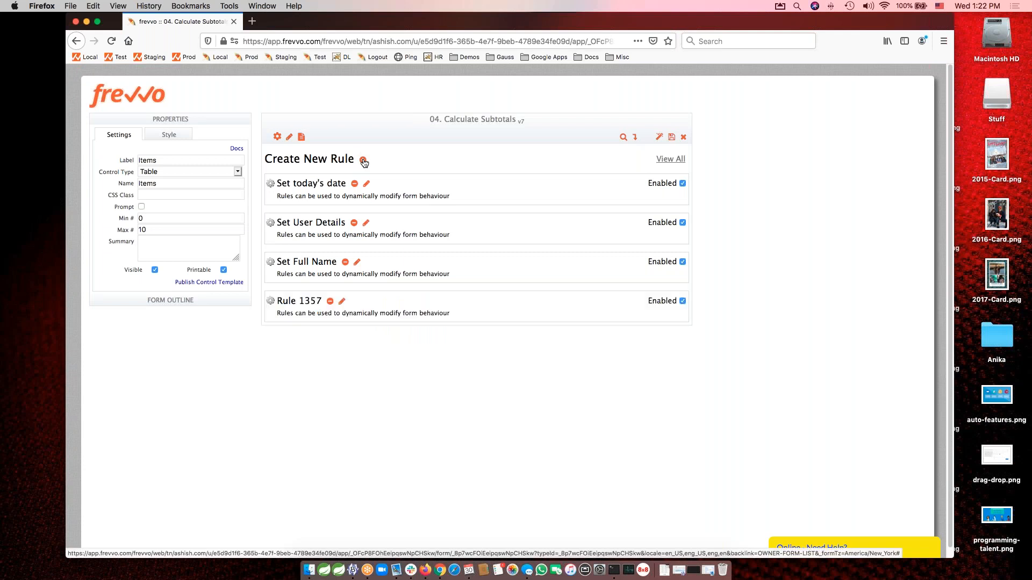
# Name the new rule "Calculate Subtotals".
pyautogui.tripleClick(387, 347)
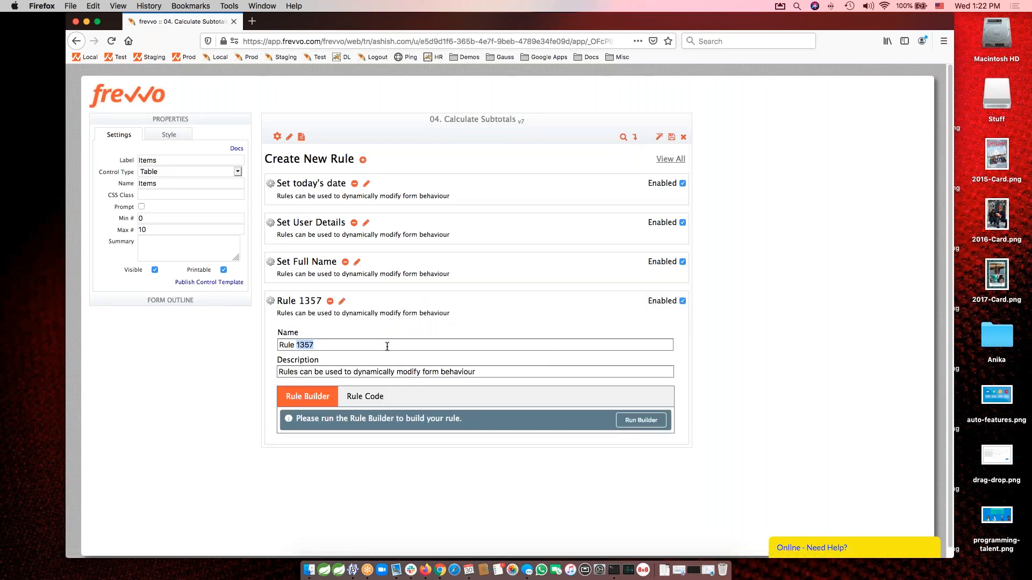
pyautogui.write('Calcu')
pyautogui.write('late')
pyautogui.write(' the Sub')
pyautogui.press('BackSpace')
pyautogui.press('BackSpace')
pyautogui.press('BackSpace')
pyautogui.press('BackSpace')
pyautogui.press('BackSpace')
pyautogui.press('BackSpace')
pyautogui.press('BackSpace')
pyautogui.write('Subtotals')
pyautogui.press('Tab')
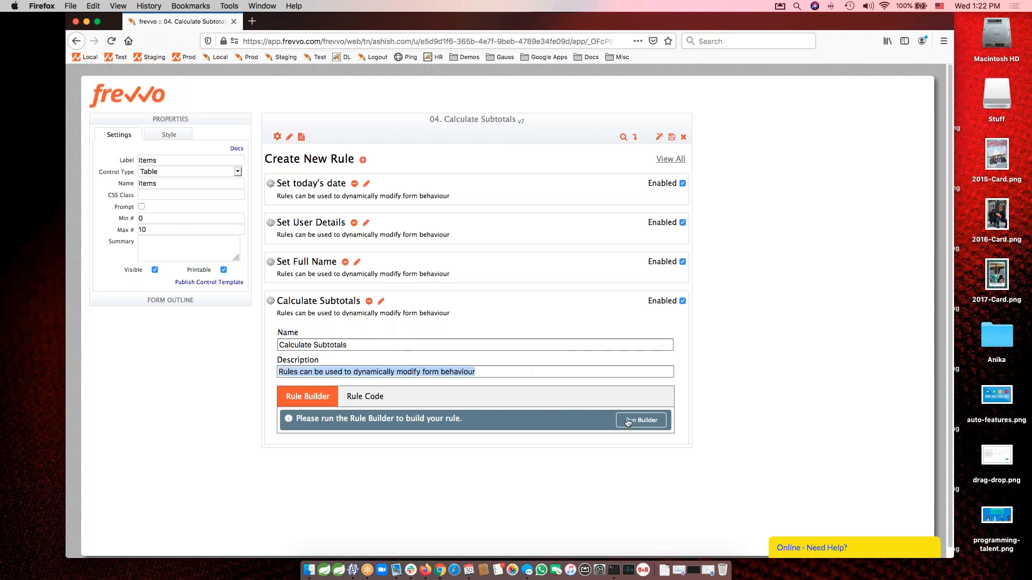
# Run the Rule Builder for the new rule, add two conditions and set the first one to UnitPrice is filled.
pyautogui.click(638, 423)
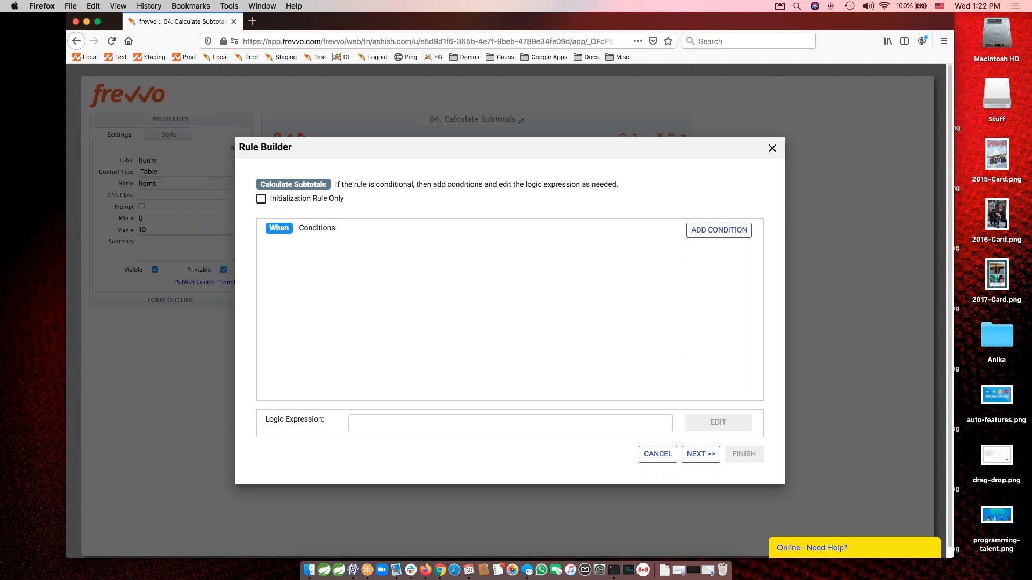
pyautogui.click(742, 230)
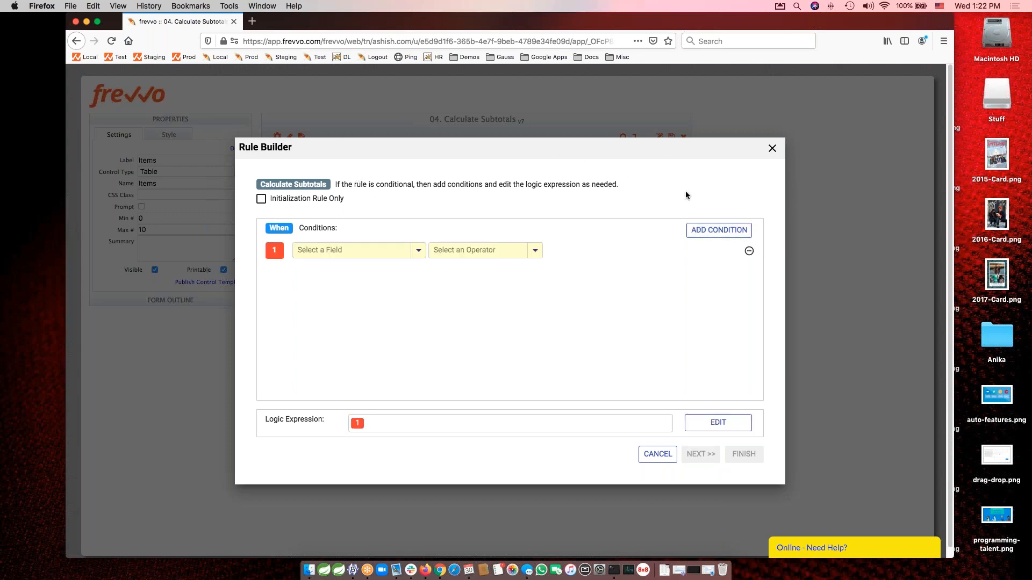
pyautogui.click(710, 232)
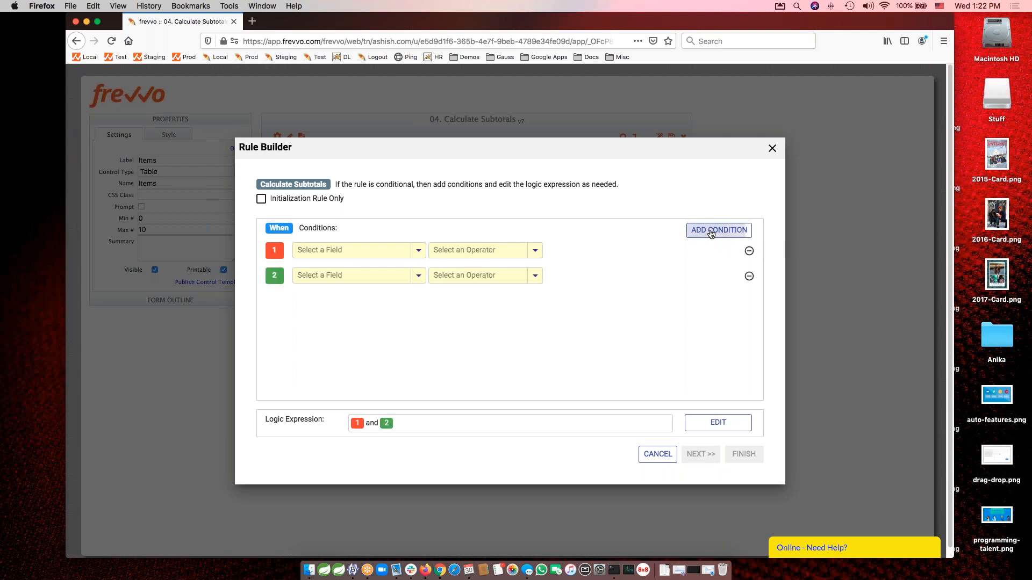
pyautogui.click(345, 250)
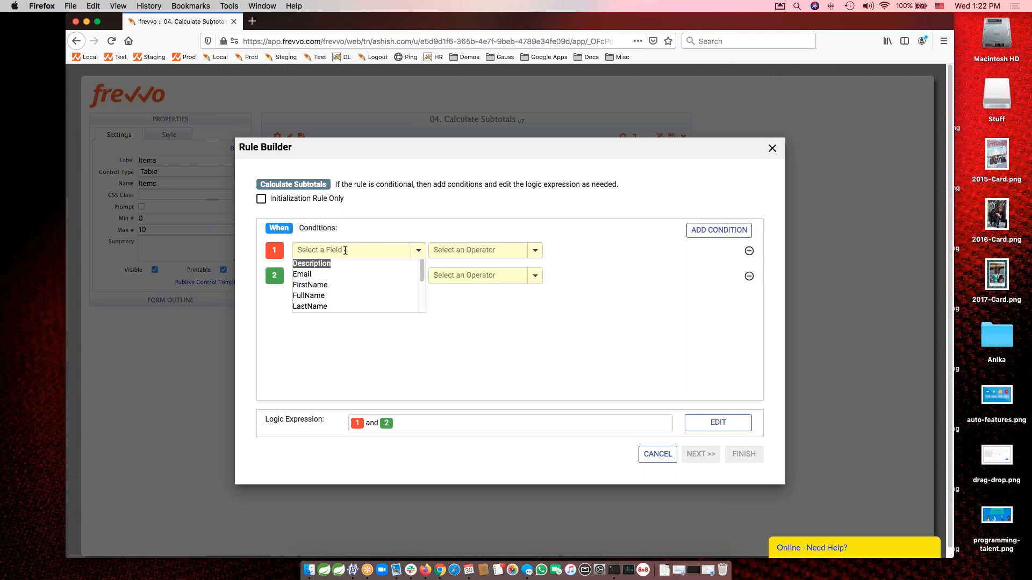
pyautogui.write('Unit')
pyautogui.press('Down')
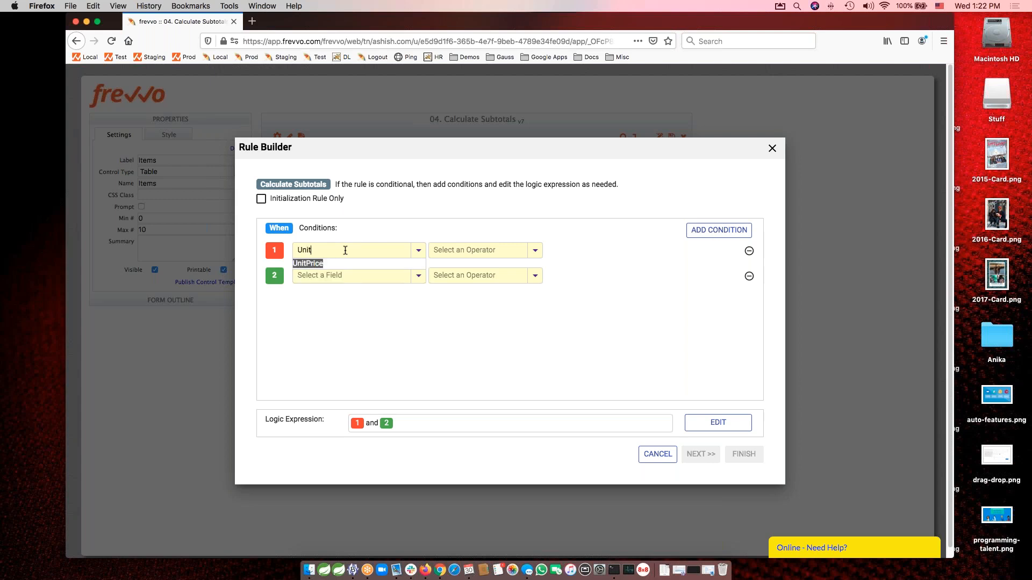
pyautogui.press('Return')
pyautogui.click(536, 251)
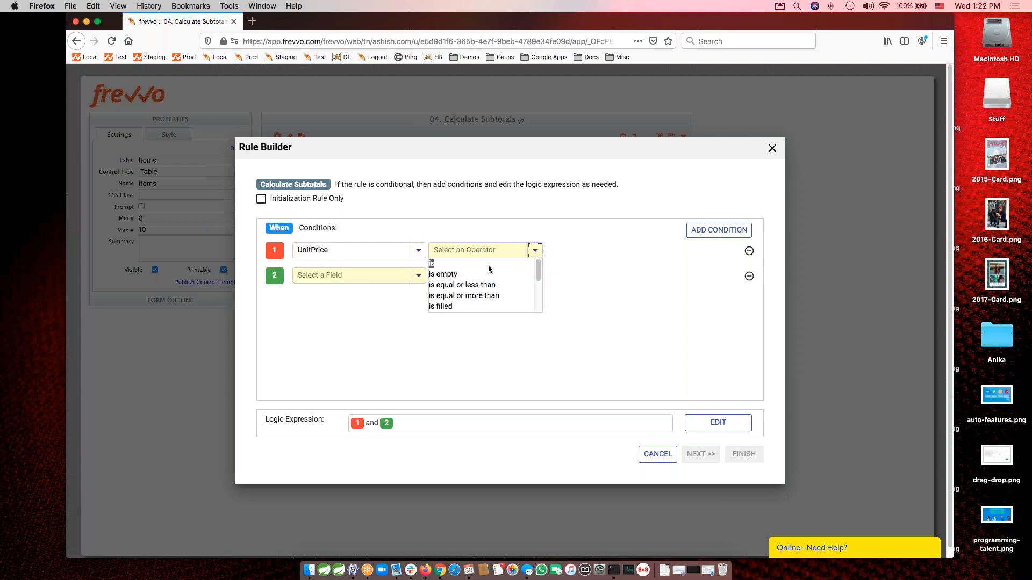
pyautogui.click(460, 305)
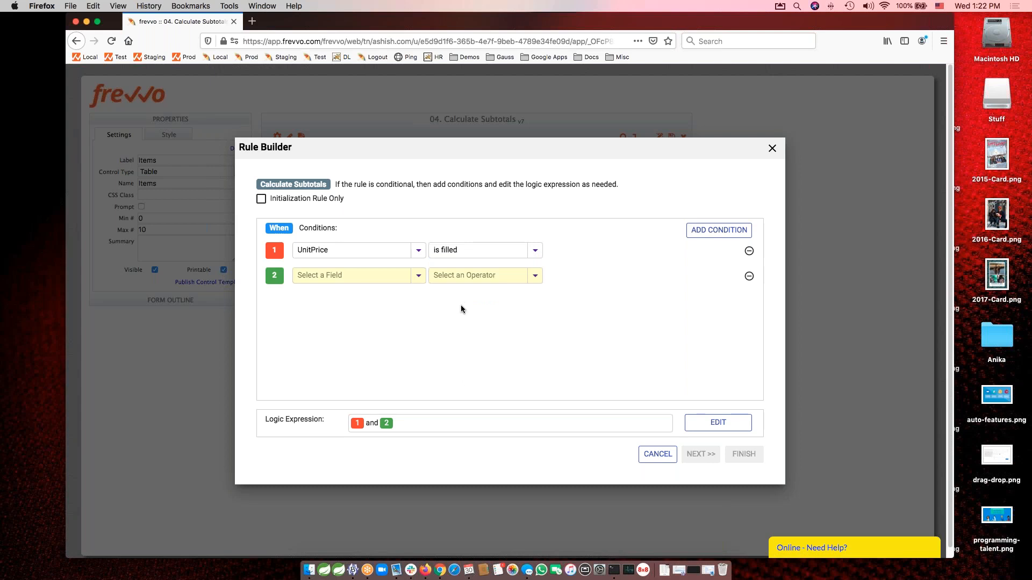
# Set the second condition to Quantity is filled.
pyautogui.click(346, 274)
pyautogui.write('q')
pyautogui.click(323, 286)
pyautogui.click(510, 275)
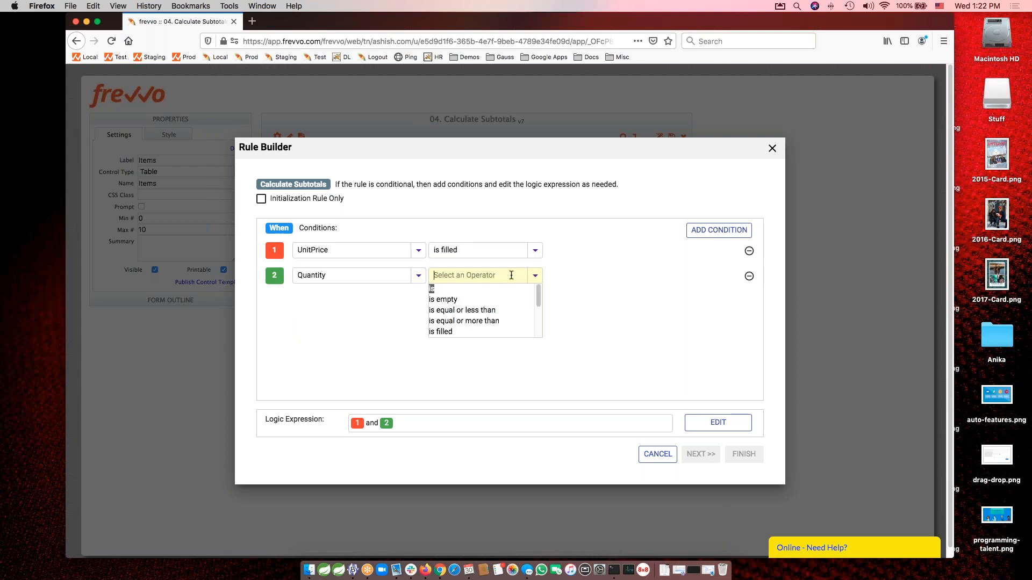
pyautogui.click(454, 331)
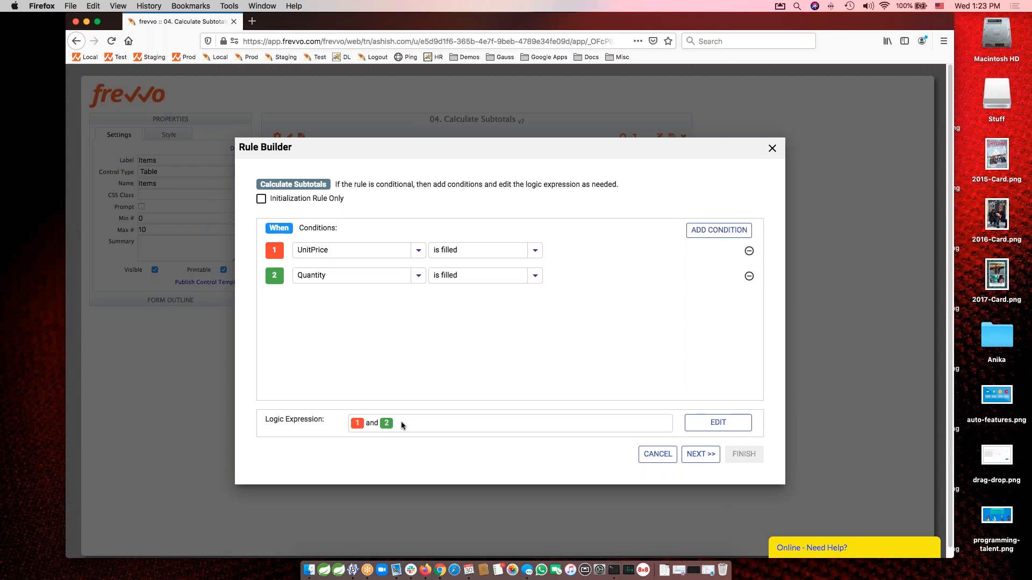
# Try "or" between the two conditions in the logic expression, restore "and", and save the expression.
pyautogui.click(716, 424)
pyautogui.doubleClick(364, 423)
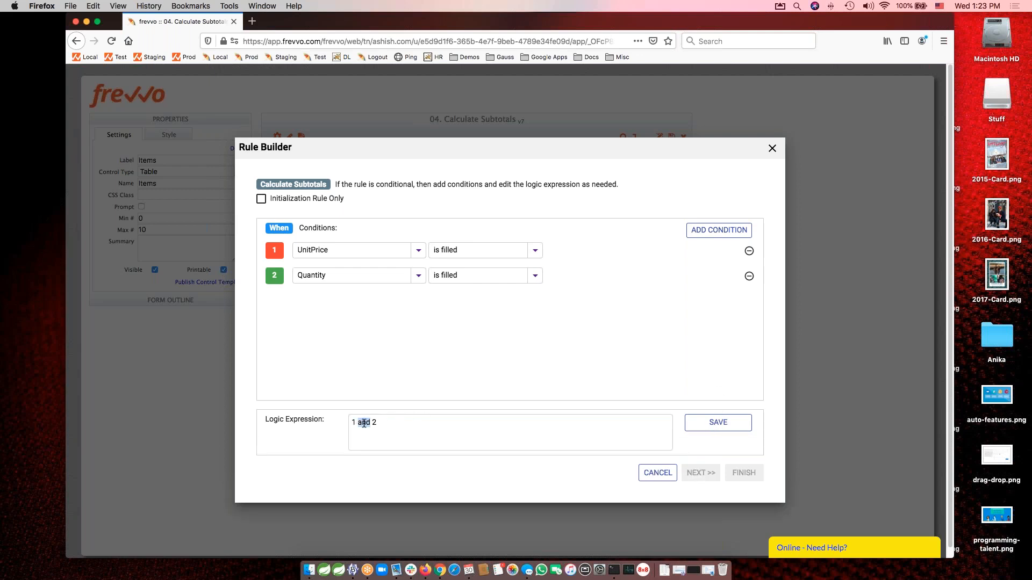
pyautogui.write('or')
pyautogui.doubleClick(364, 423)
pyautogui.press('BackSpace')
pyautogui.write('and')
pyautogui.click(718, 423)
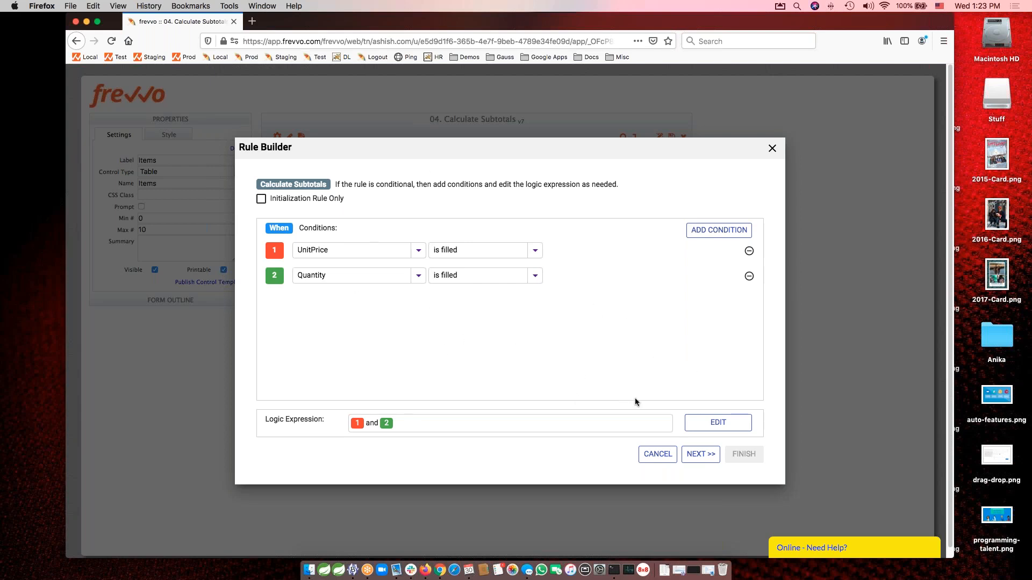
# Continue to the actions for a true condition and choose the Subtotal field with the "to" operation.
pyautogui.click(700, 455)
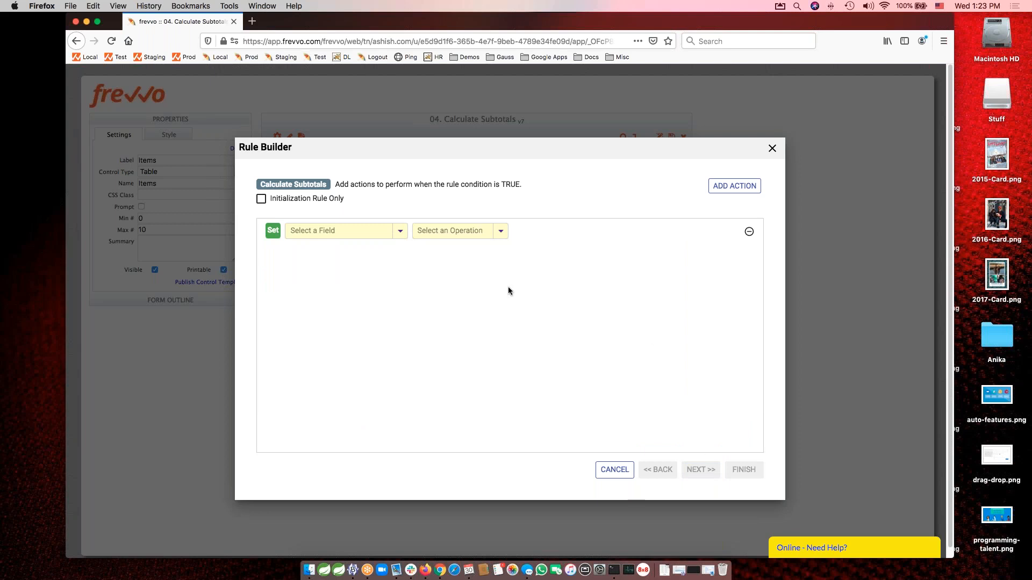
pyautogui.click(333, 231)
pyautogui.write('subt')
pyautogui.press('Down')
pyautogui.press('Return')
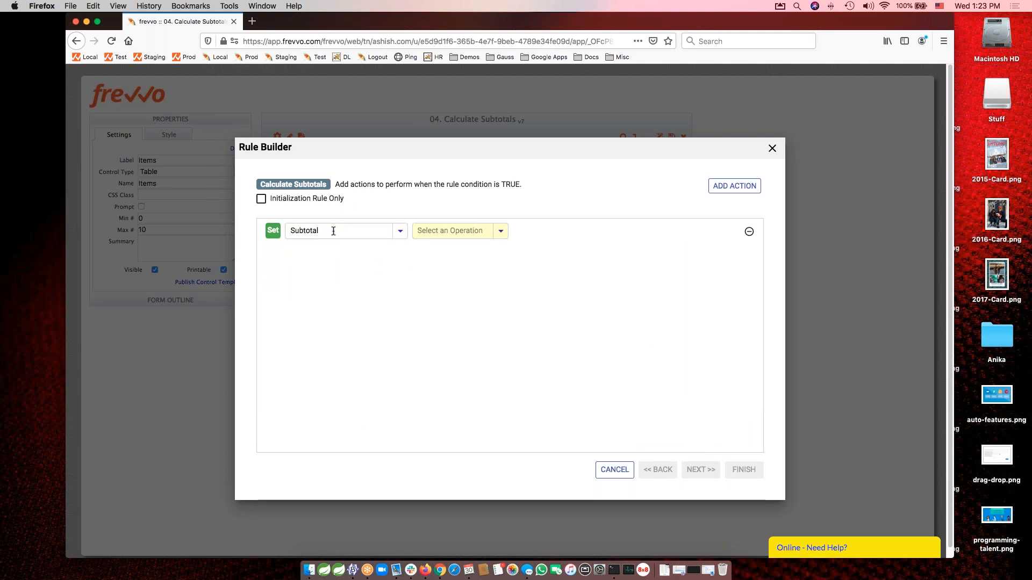
pyautogui.click(464, 235)
pyautogui.write('to')
pyautogui.press('Down')
pyautogui.press('Down')
pyautogui.press('Down')
pyautogui.press('Down')
pyautogui.press('Down')
pyautogui.press('Down')
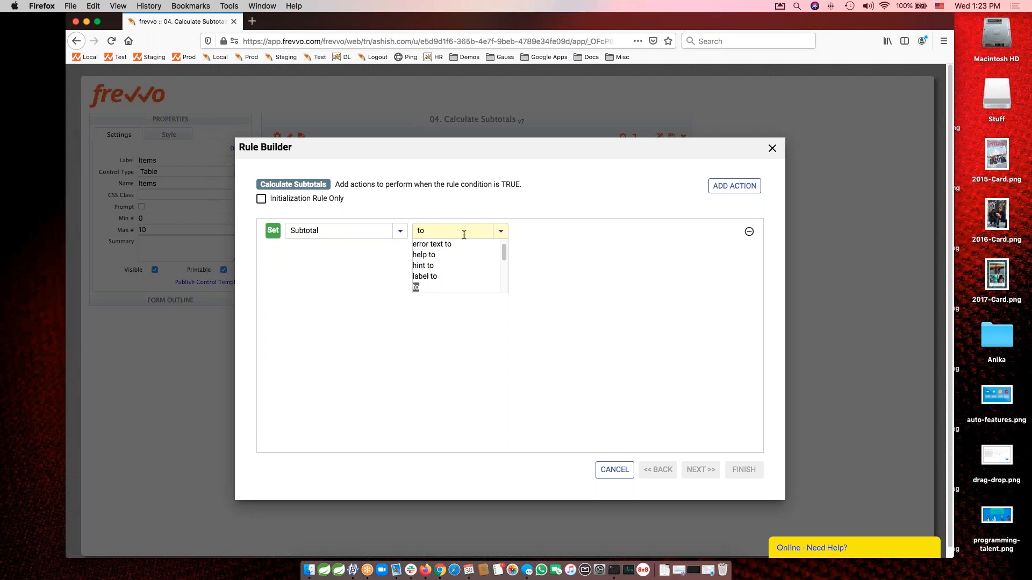
pyautogui.press('Return')
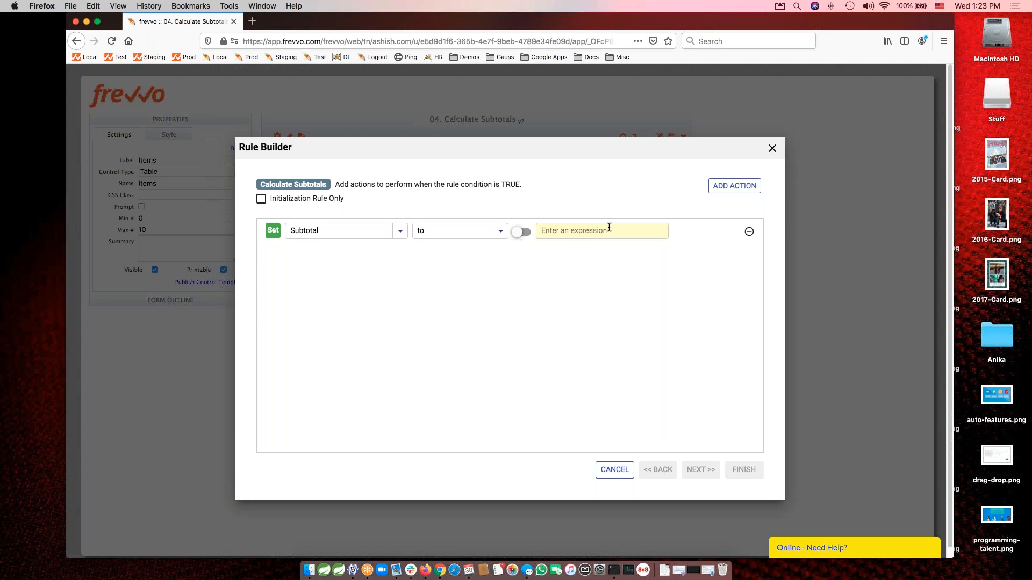
# Switch to the presentation slide of expression operators, look up the multiplication operator and return to the Rule Builder.
pyautogui.press('super+Tab')
pyautogui.press('super+Tab')
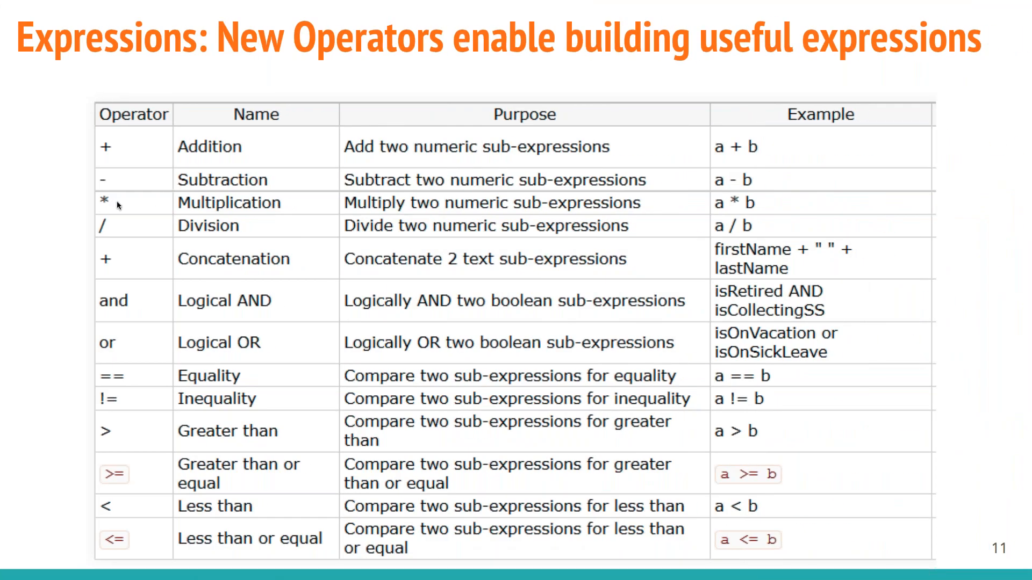
pyautogui.press('super+Tab')
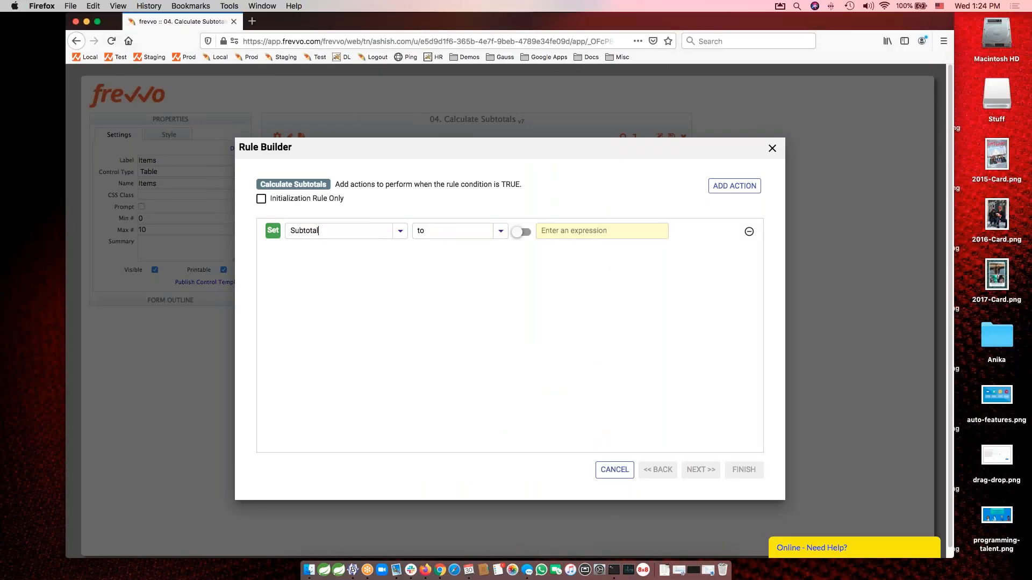
# Enter the expression UnitPrice * Quantity for the Subtotal action.
pyautogui.write('UnitPrice')
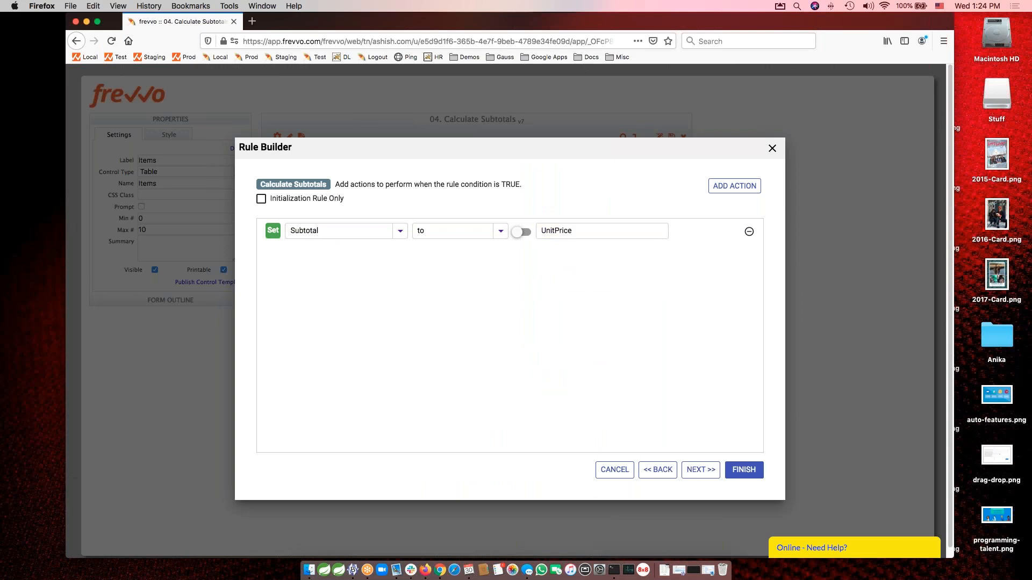
pyautogui.write(' * Quantity')
pyautogui.press('Tab')
# Continue to the actions for a false condition and add an action on the Subtotal field.
pyautogui.click(698, 471)
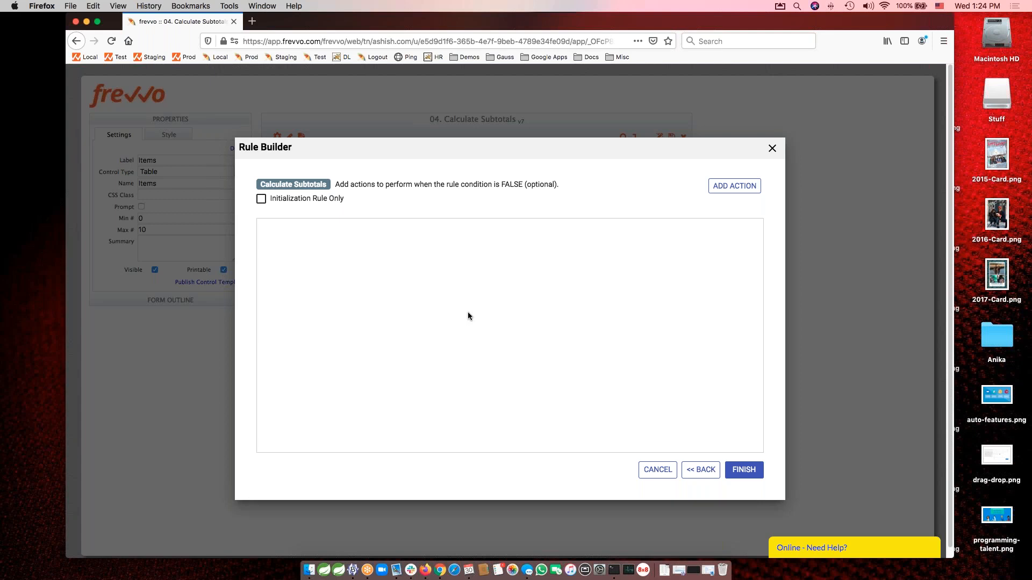
pyautogui.click(728, 187)
pyautogui.click(336, 229)
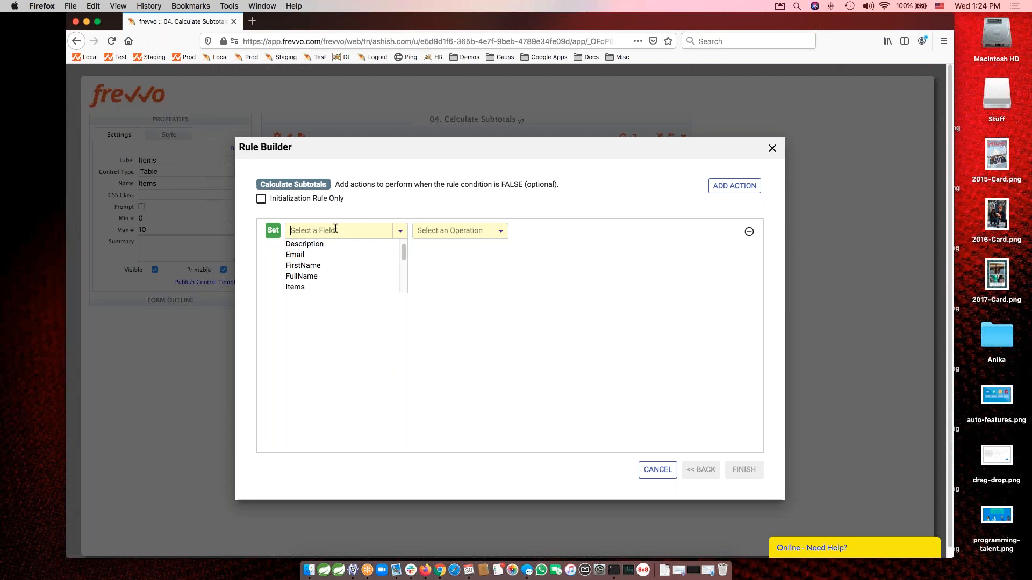
pyautogui.write('Sub')
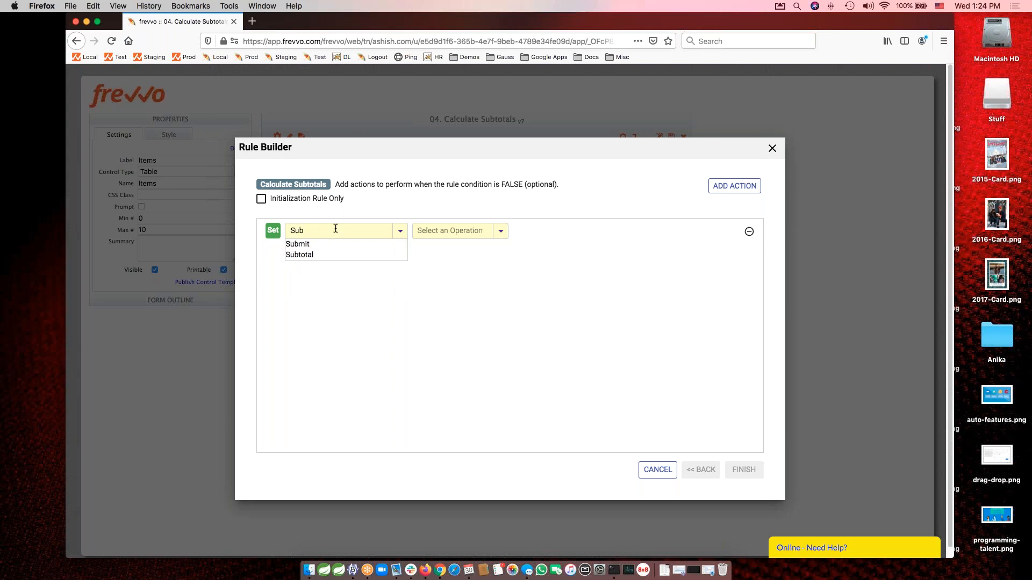
pyautogui.press('Down')
pyautogui.press('Down')
pyautogui.press('Return')
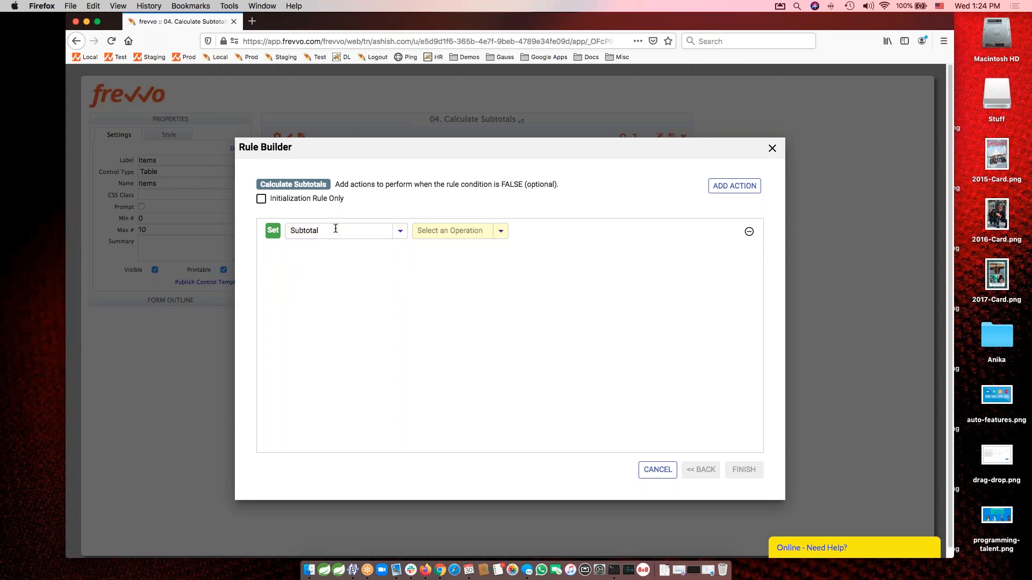
# Set the false-condition action's operation to "to empty" and finish the rule.
pyautogui.click(500, 233)
pyautogui.press('Down')
pyautogui.press('Down')
pyautogui.press('Down')
pyautogui.press('Down')
pyautogui.press('Down')
pyautogui.press('Down')
pyautogui.press('Down')
pyautogui.press('Down')
pyautogui.press('Down')
pyautogui.scroll(-2, 456, 283)
pyautogui.click(441, 263)
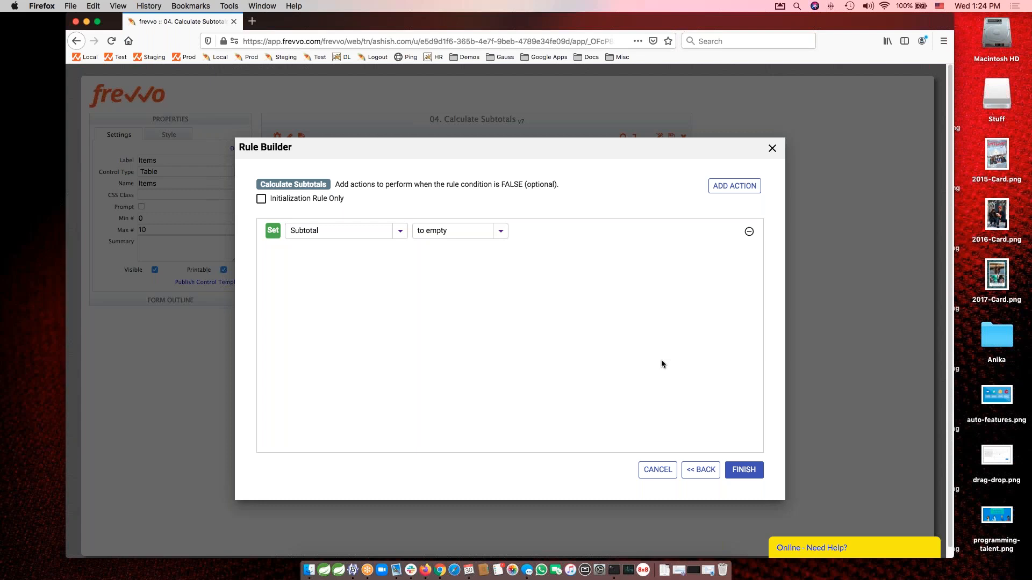
pyautogui.click(743, 471)
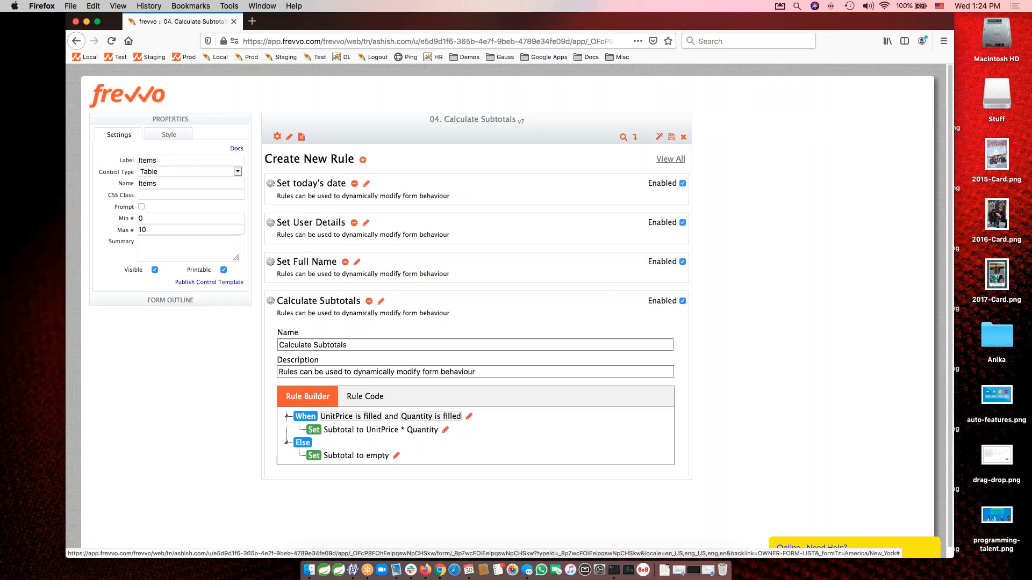
# Test the form in an enlarged window, examine the debug console entries for Calculate Subtotals and clear the console.
pyautogui.click(623, 138)
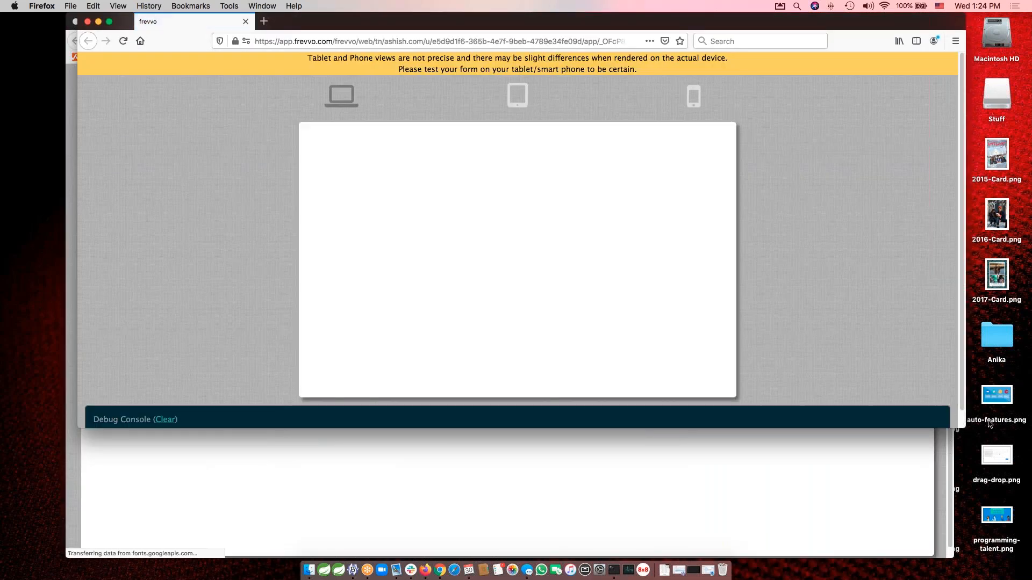
pyautogui.moveTo(962, 427); pyautogui.dragTo(970, 506)
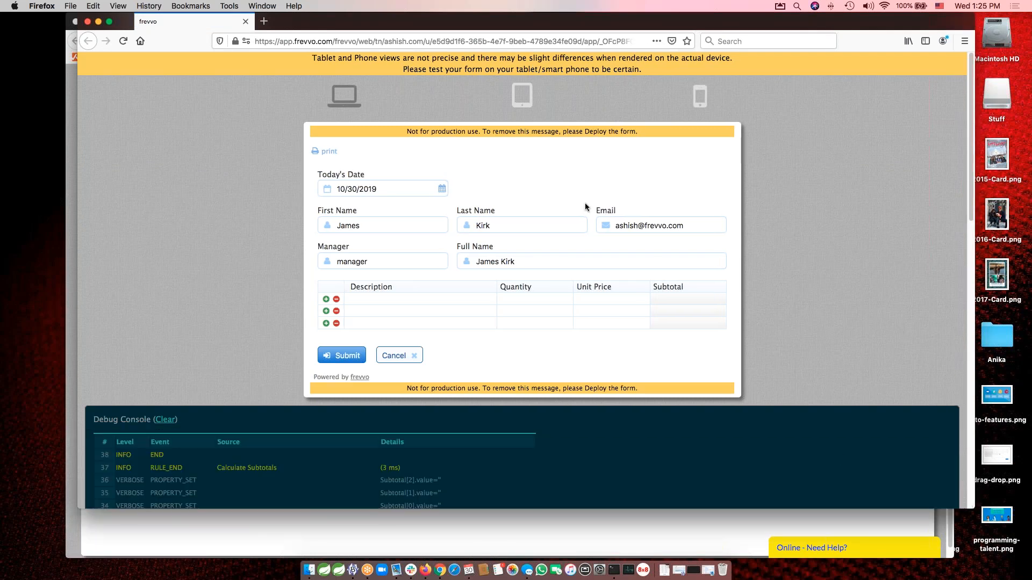
pyautogui.scroll(-5, 518, 448)
pyautogui.scroll(-3, 518, 449)
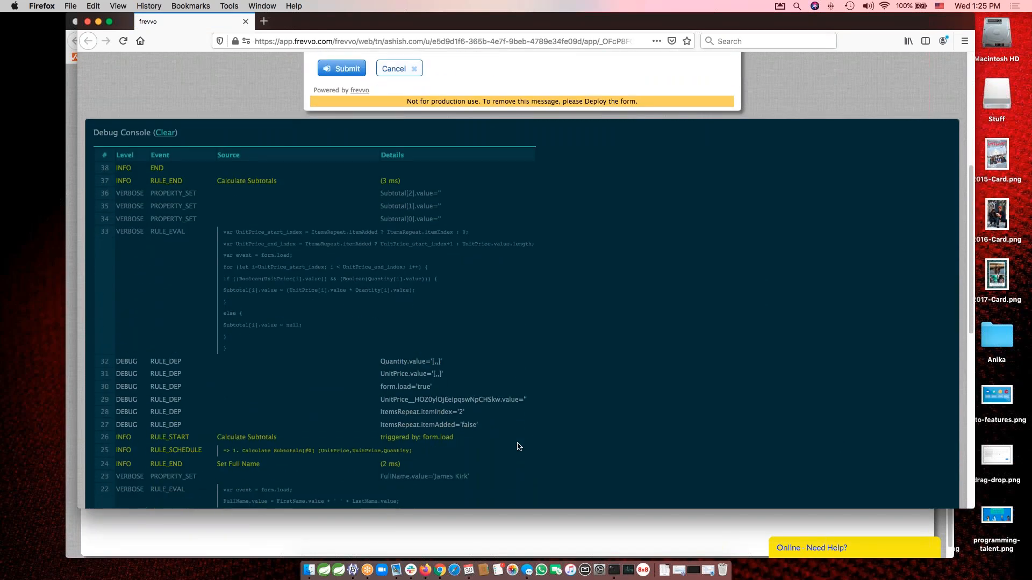
pyautogui.scroll(7, 516, 446)
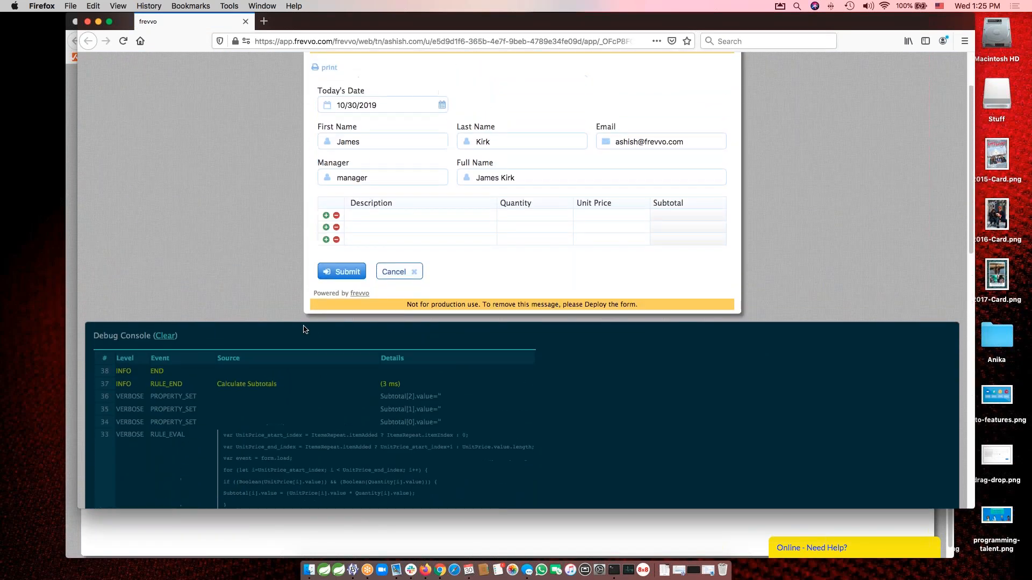
pyautogui.click(165, 334)
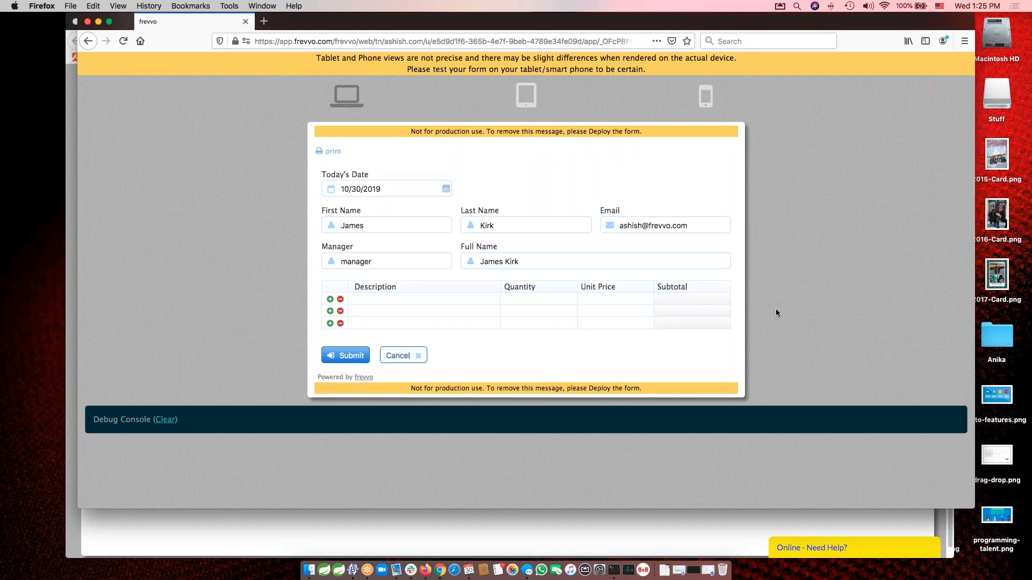
# Enter "Red widgets" with quantity 11 in the first table row and check the resulting debug console entries.
pyautogui.click(430, 301)
pyautogui.write('Red widgets')
pyautogui.press('Tab')
pyautogui.write('11')
pyautogui.press('Tab')
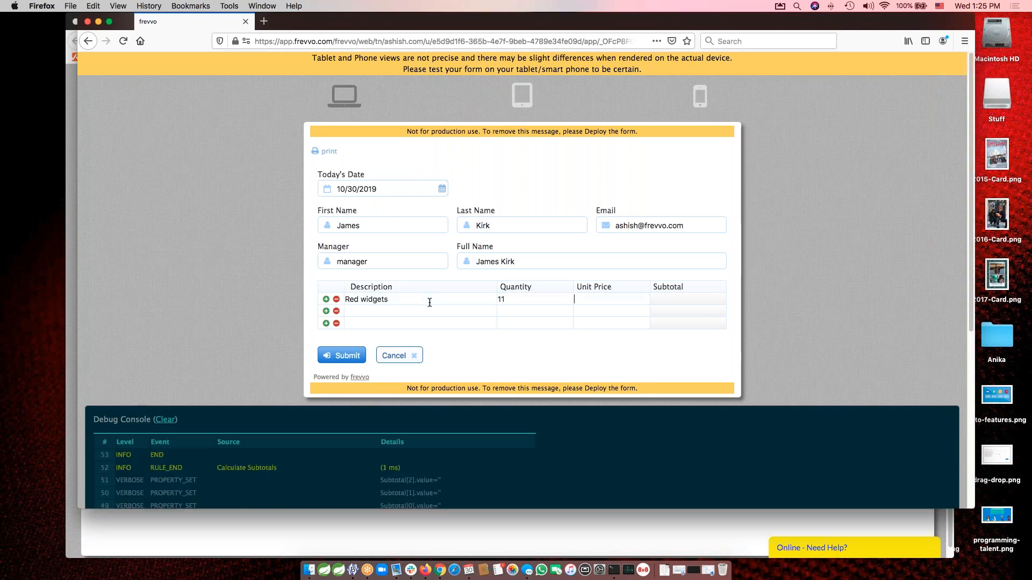
pyautogui.scroll(-3, 462, 495)
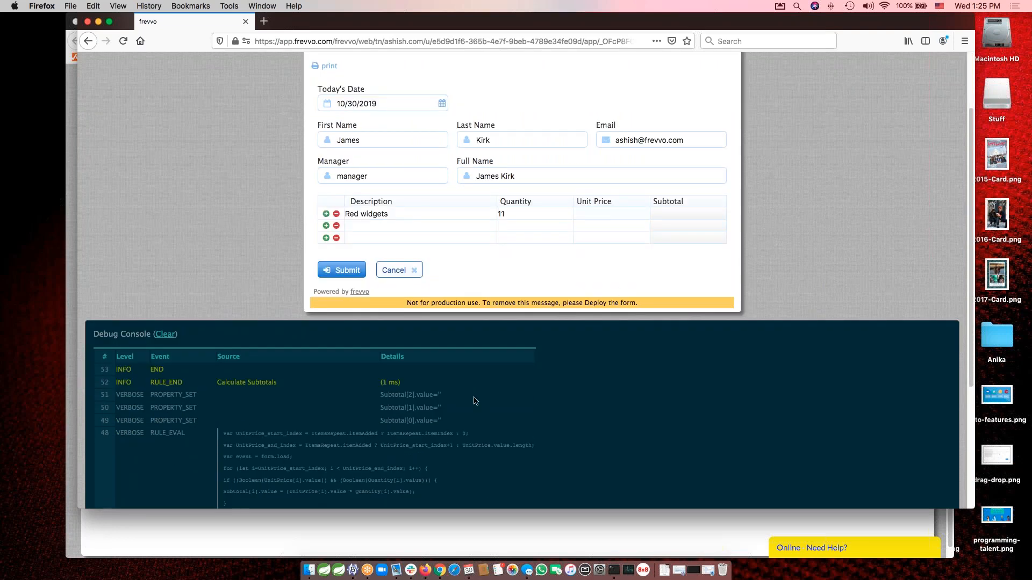
# Enter a unit price of 13.77 for Red widgets and check the resulting subtotal entries in the debug console.
pyautogui.scroll(3, 474, 401)
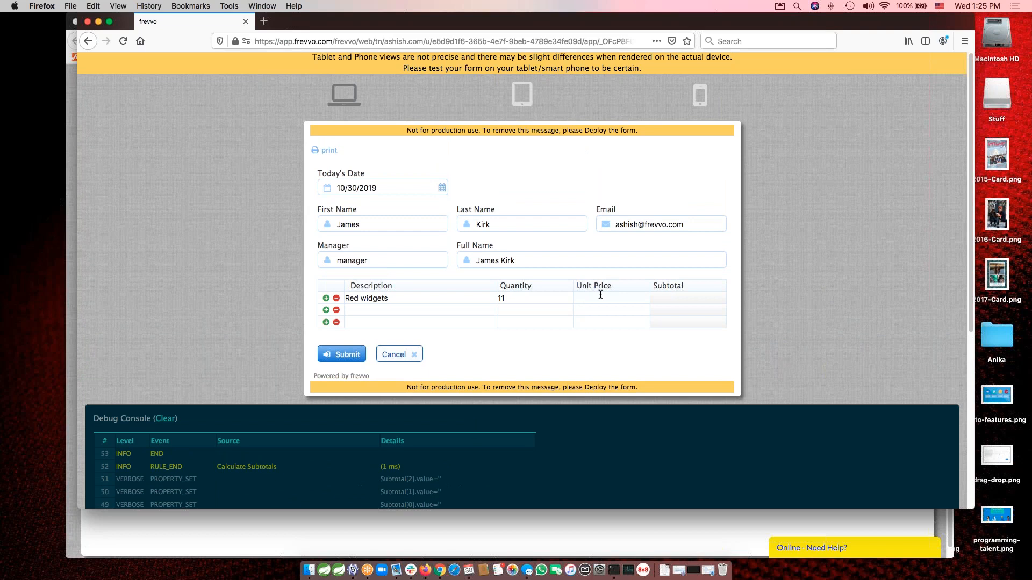
pyautogui.write('13.77')
pyautogui.press('Tab')
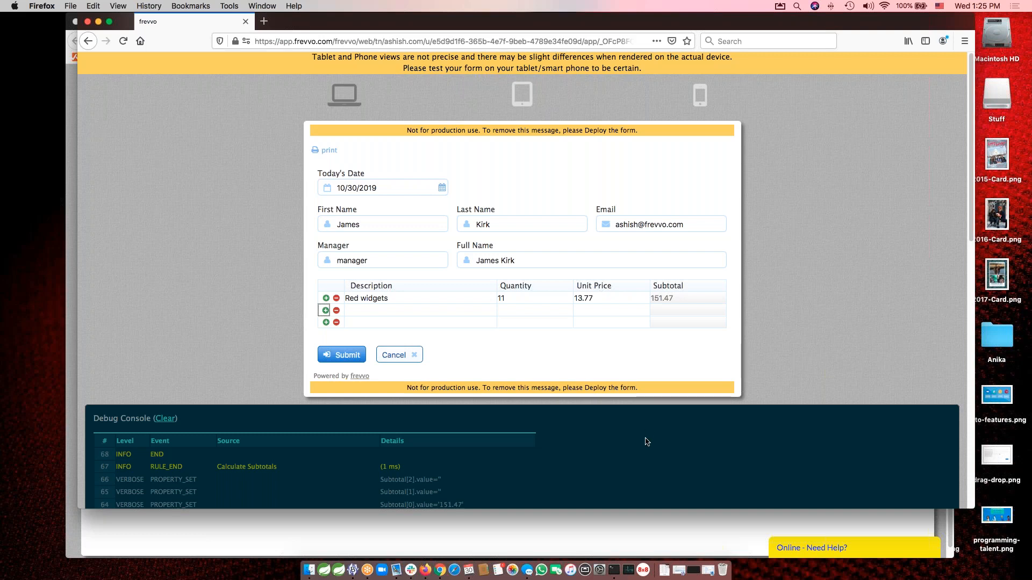
pyautogui.scroll(-5, 648, 436)
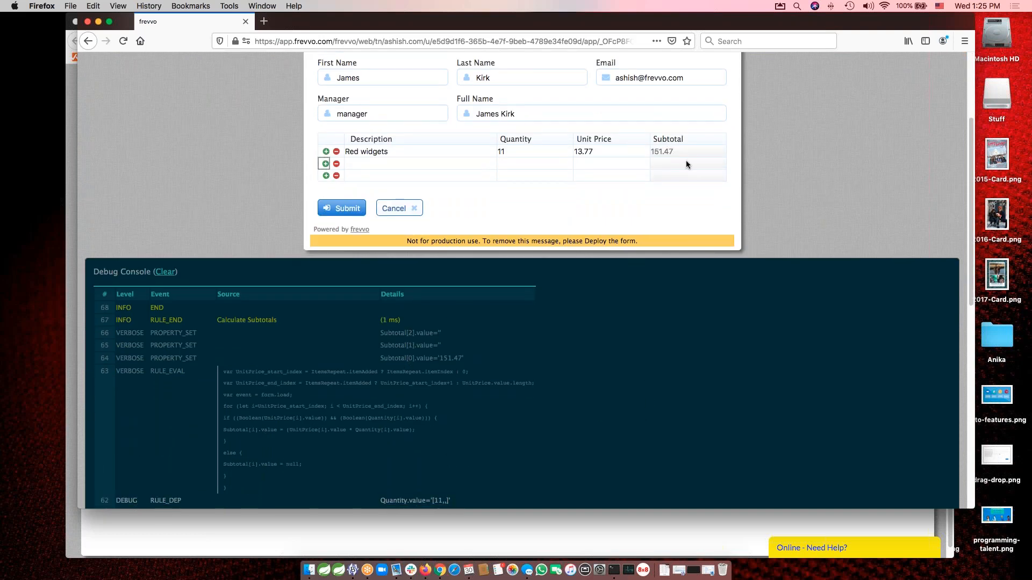
# Enter "Blue widgets" in the second table row with quantity 131 and unit price 11.09.
pyautogui.scroll(5, 472, 246)
pyautogui.click(424, 304)
pyautogui.write('Blue wid')
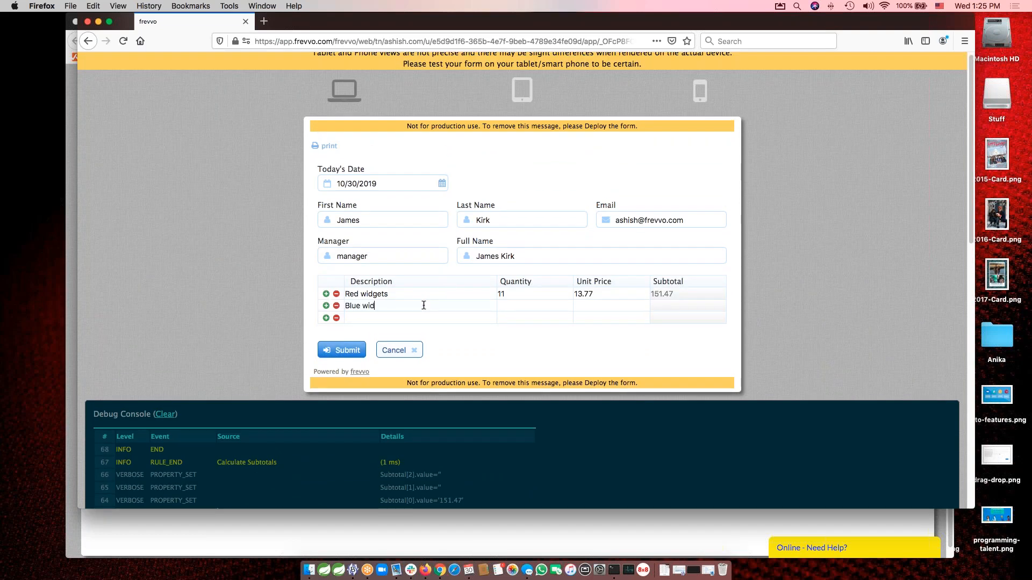
pyautogui.write('gets131')
pyautogui.press('Tab')
pyautogui.write('11.09')
pyautogui.press('BackSpace')
pyautogui.press('BackSpace')
pyautogui.press('BackSpace')
pyautogui.write('.09')
pyautogui.press('Tab')
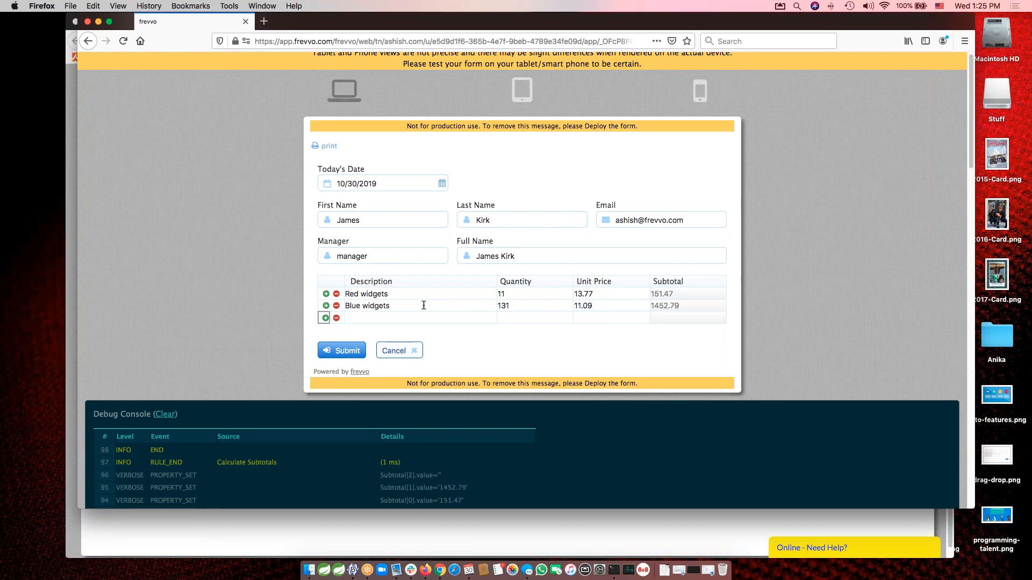
# Clear the Red widgets unit price to test an empty value, and set it to 130.71.
pyautogui.doubleClick(615, 297)
pyautogui.press('BackSpace')
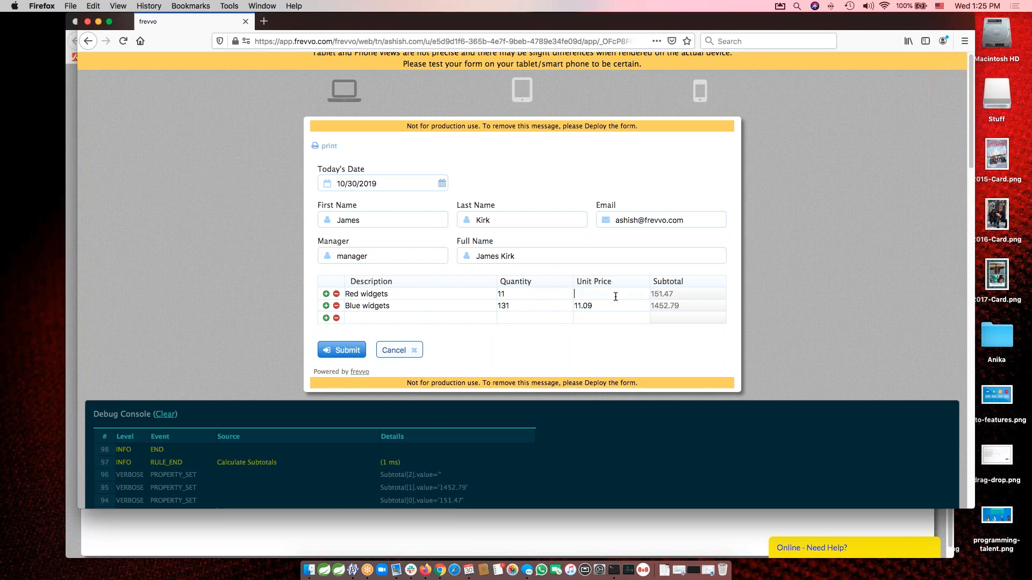
pyautogui.press('Tab')
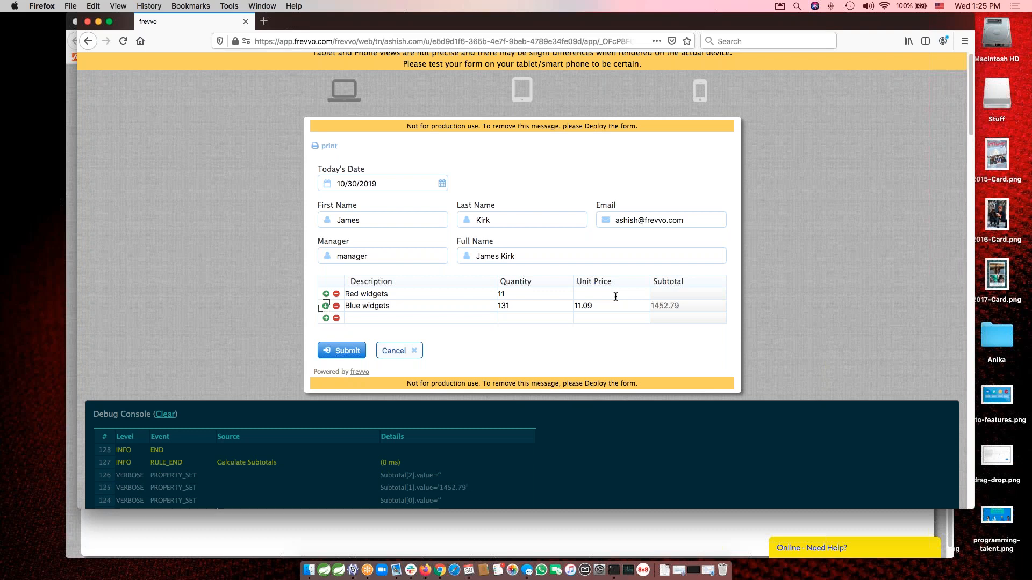
pyautogui.click(596, 291)
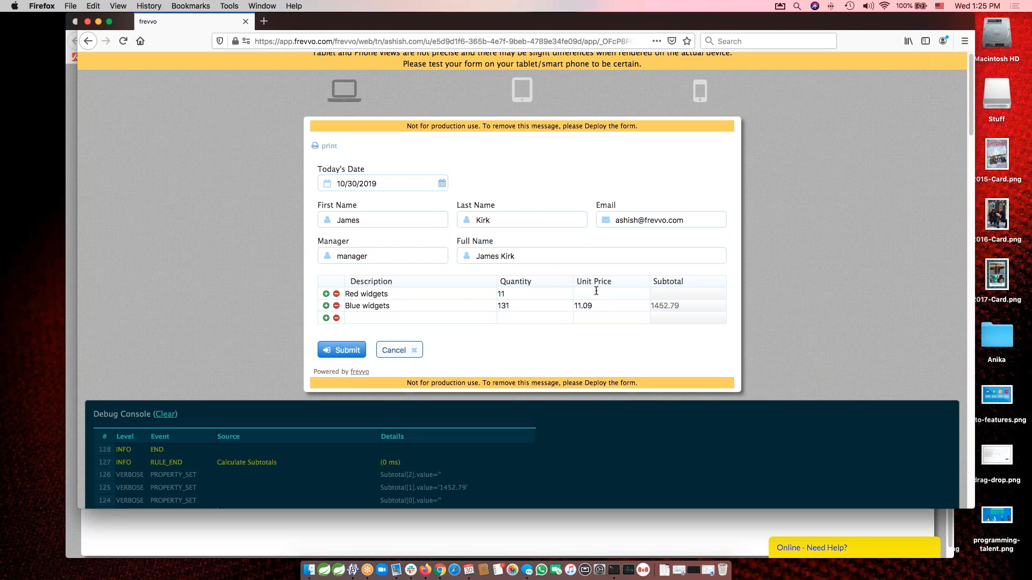
pyautogui.write('130.71')
pyautogui.press('Tab')
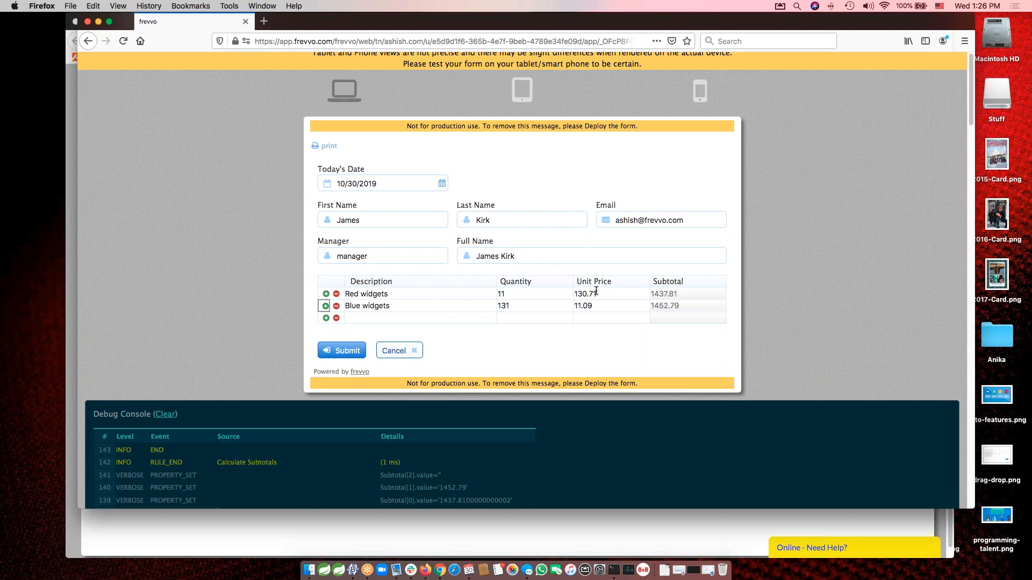
# Close the test window, examine the generated code of the Calculate Subtotals rule and collapse the rule.
pyautogui.click(88, 22)
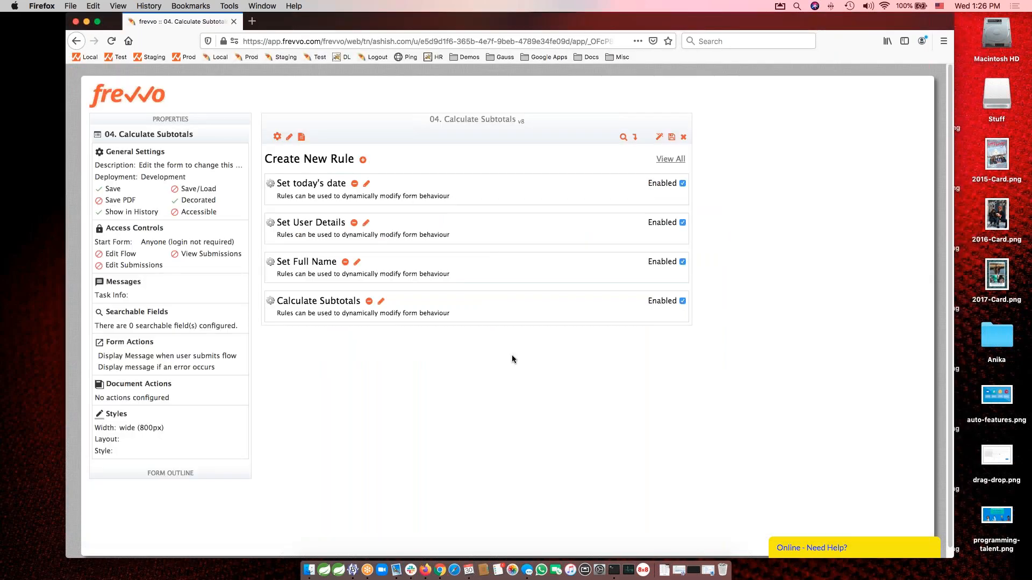
pyautogui.click(382, 302)
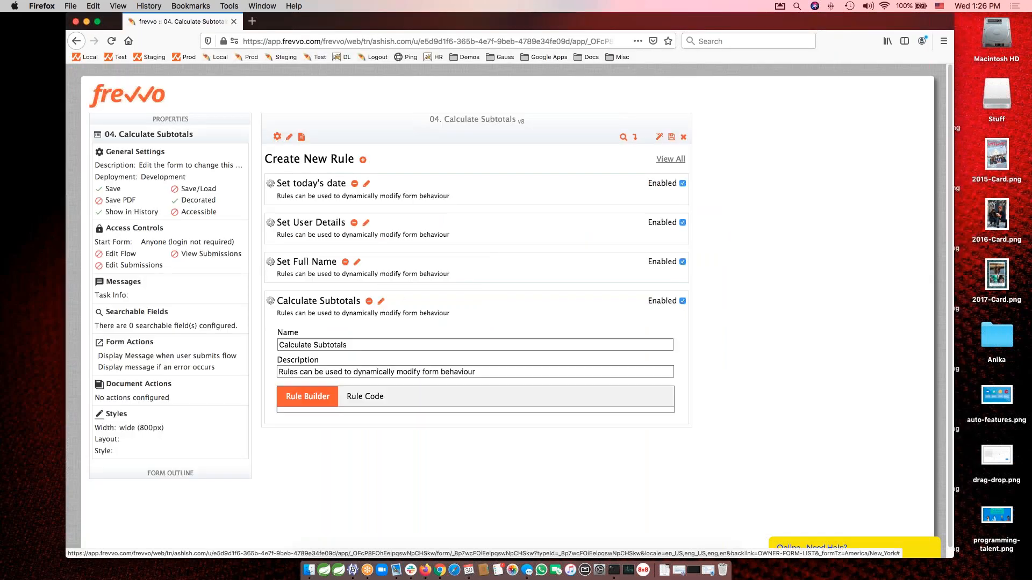
pyautogui.click(365, 396)
pyautogui.scroll(-3, 778, 442)
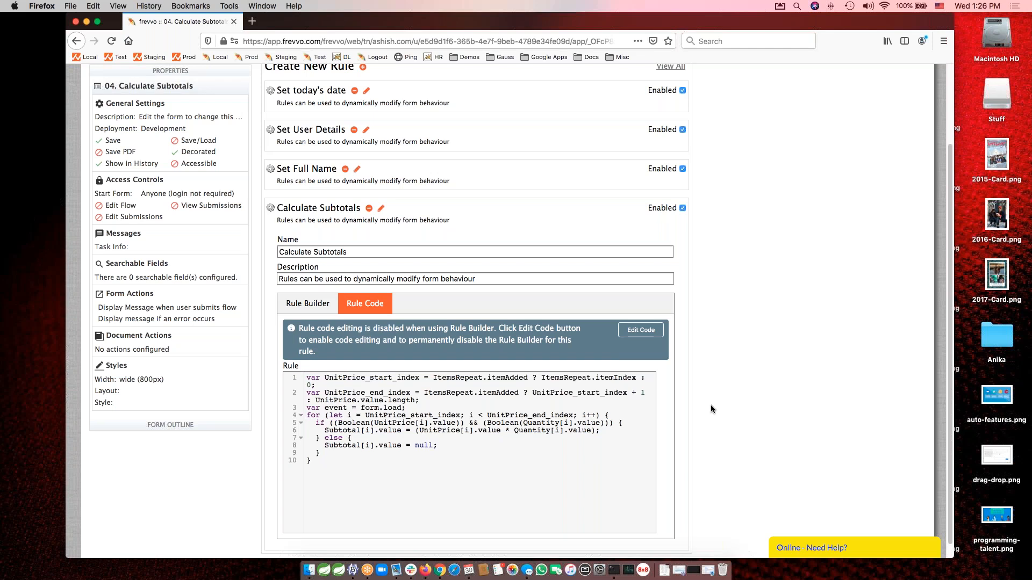
pyautogui.click(307, 303)
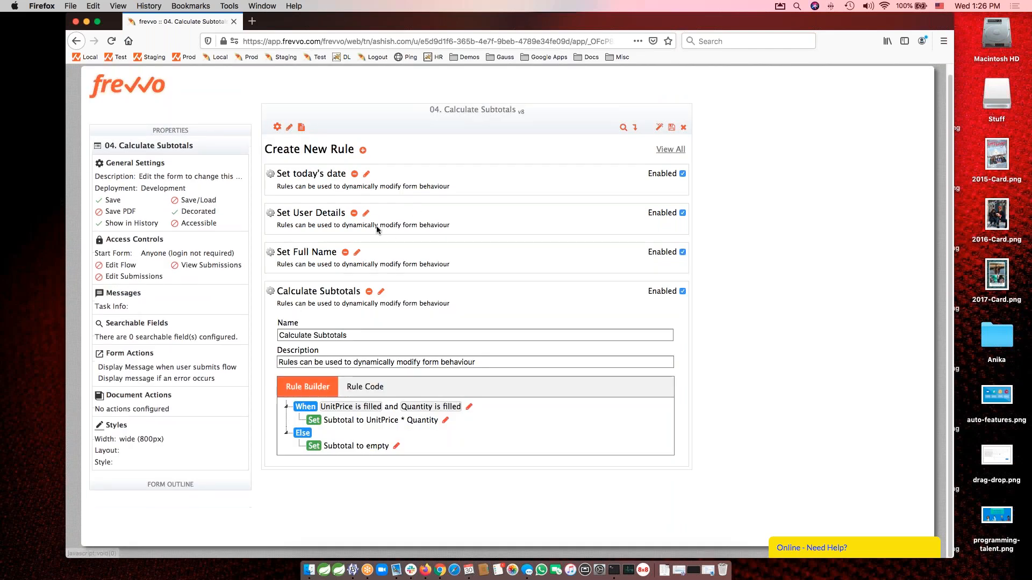
pyautogui.click(381, 293)
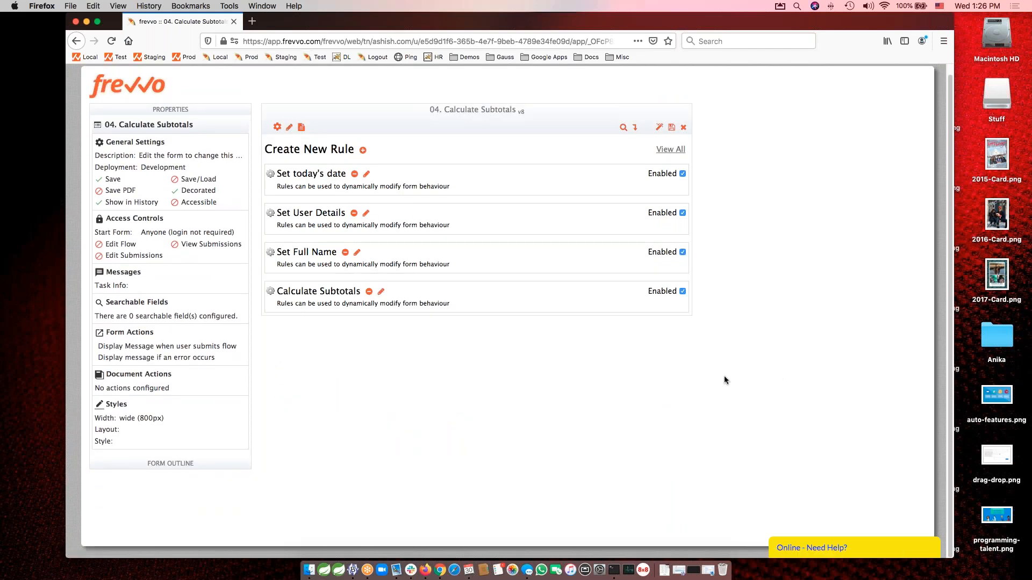
# Close the current form, open the 05. Calculate Grand Total form for editing and view the Grand Total field's properties.
pyautogui.click(683, 126)
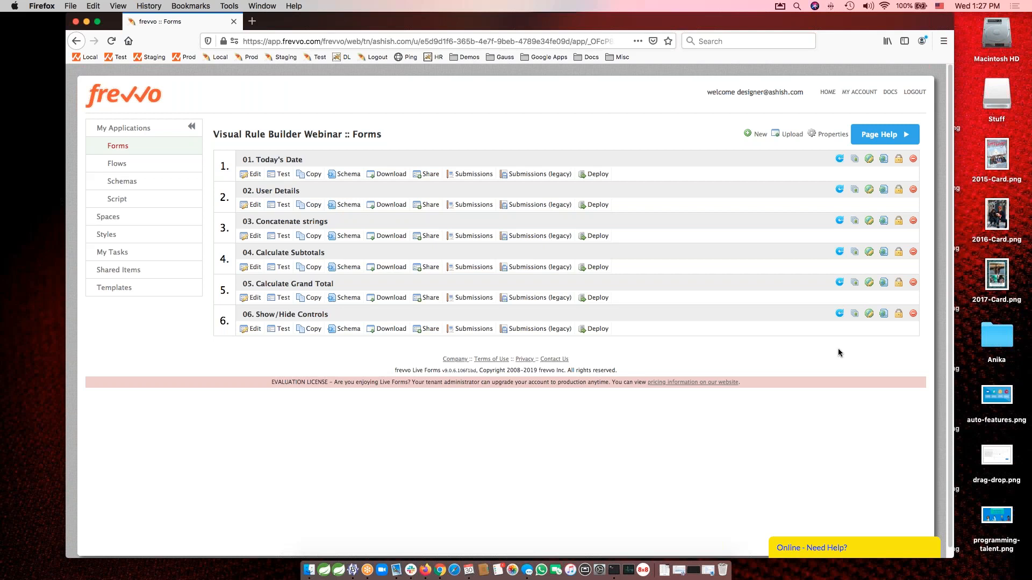
pyautogui.click(264, 286)
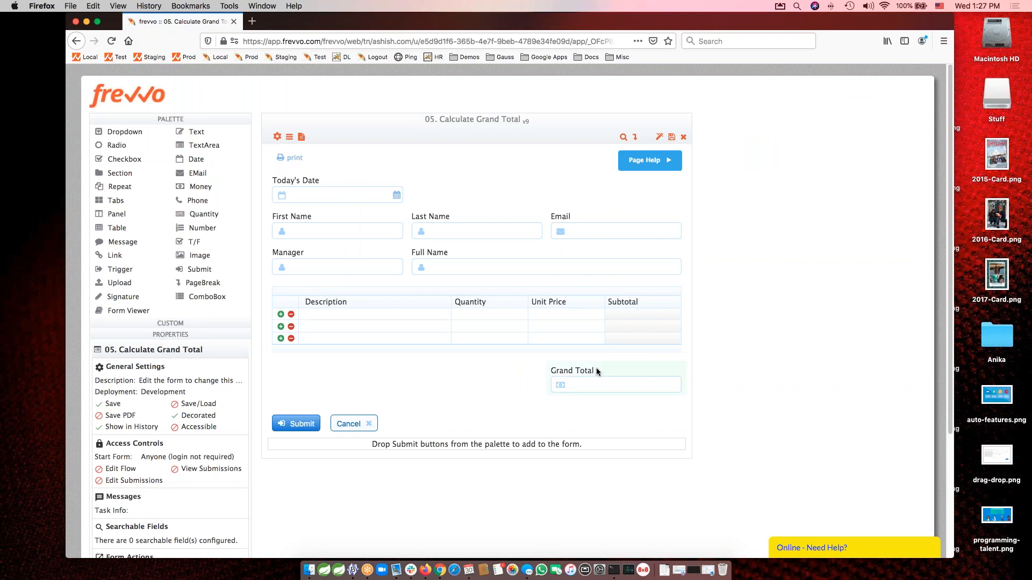
pyautogui.click(653, 374)
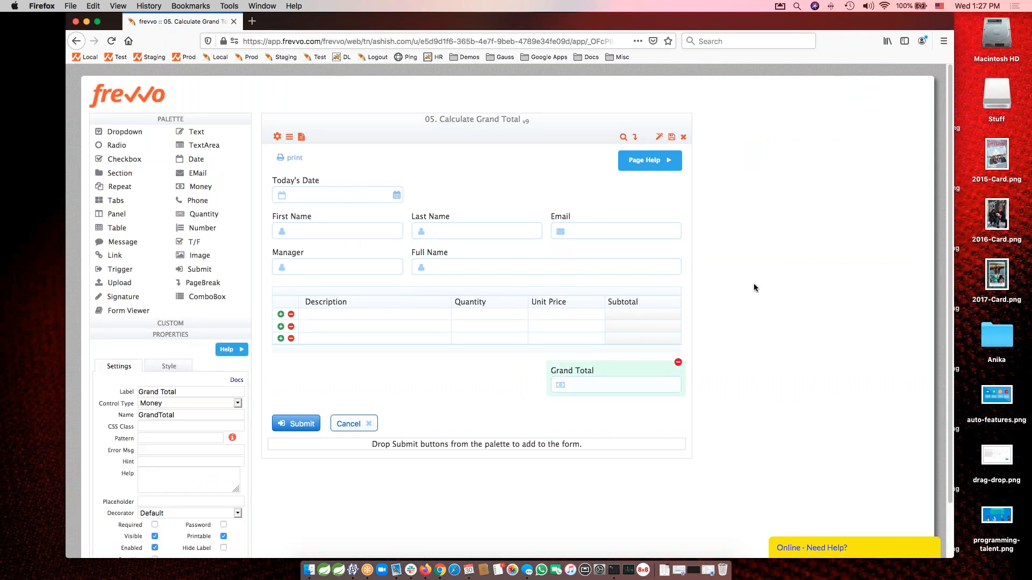
pyautogui.click(498, 133)
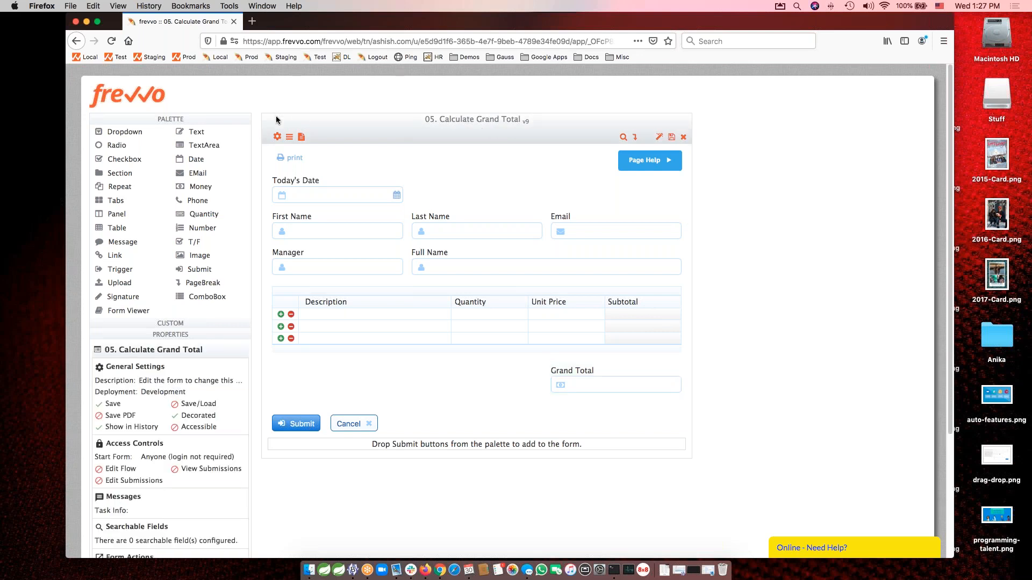
# Examine the action of the existing Calculate Grand Total rule in the Rule Builder and close it without changes.
pyautogui.click(290, 137)
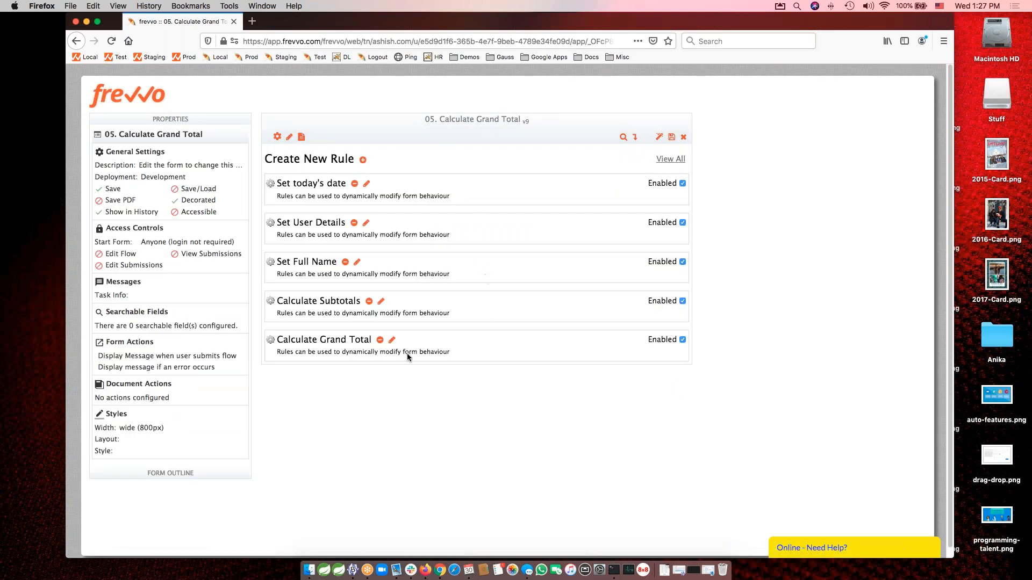
pyautogui.click(392, 341)
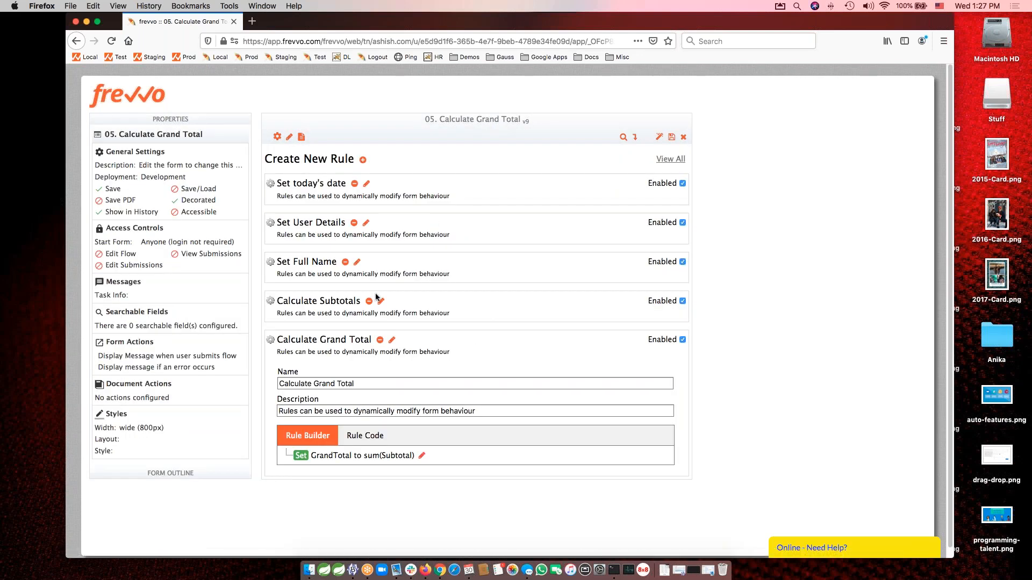
pyautogui.click(422, 457)
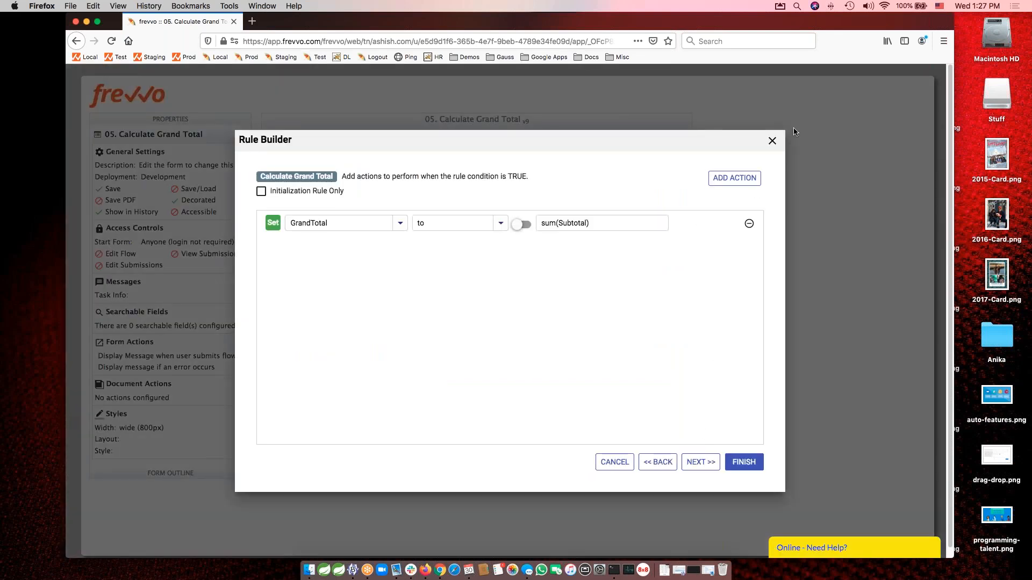
pyautogui.click(773, 143)
pyautogui.click(608, 322)
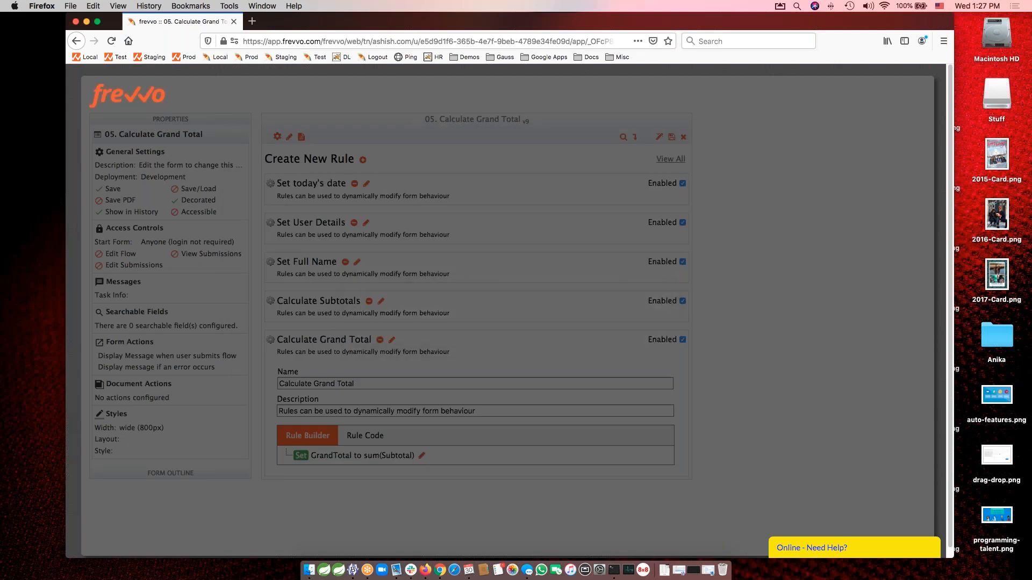
# Delete the existing Calculate Grand Total rule and create a new rule named "Calculate Grand Total".
pyautogui.click(380, 341)
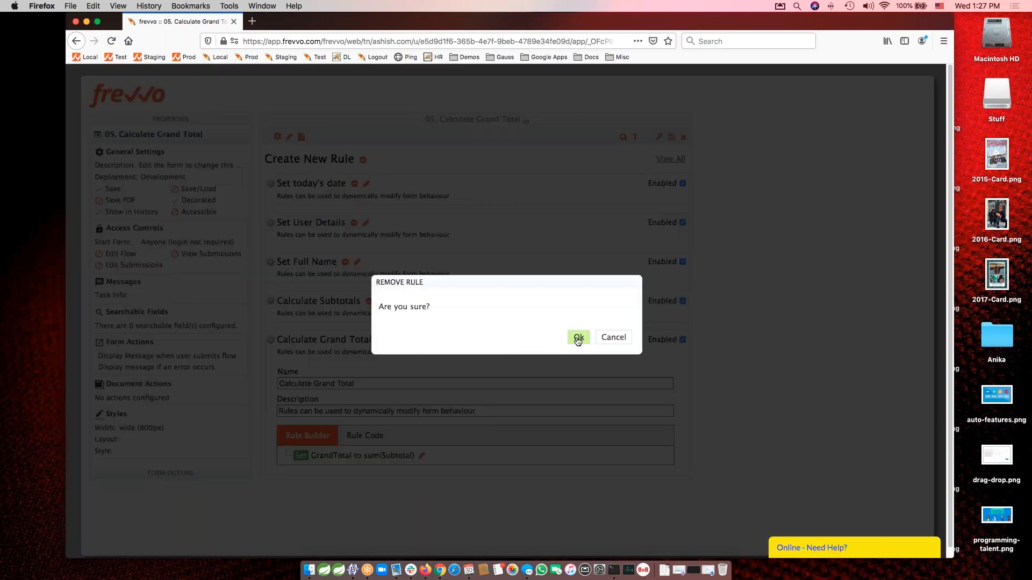
pyautogui.click(579, 338)
pyautogui.click(363, 160)
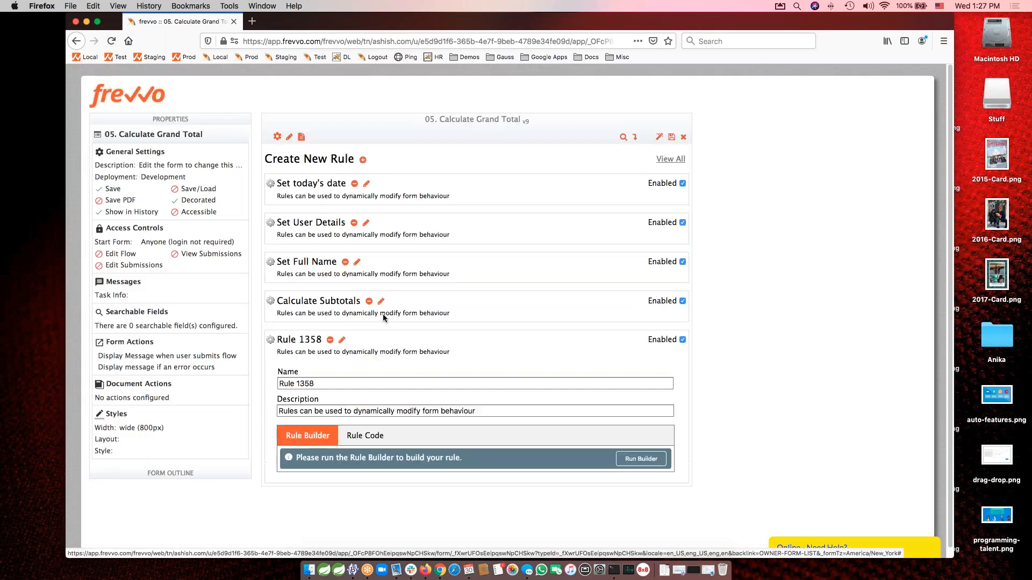
pyautogui.tripleClick(346, 382)
pyautogui.write('Cal')
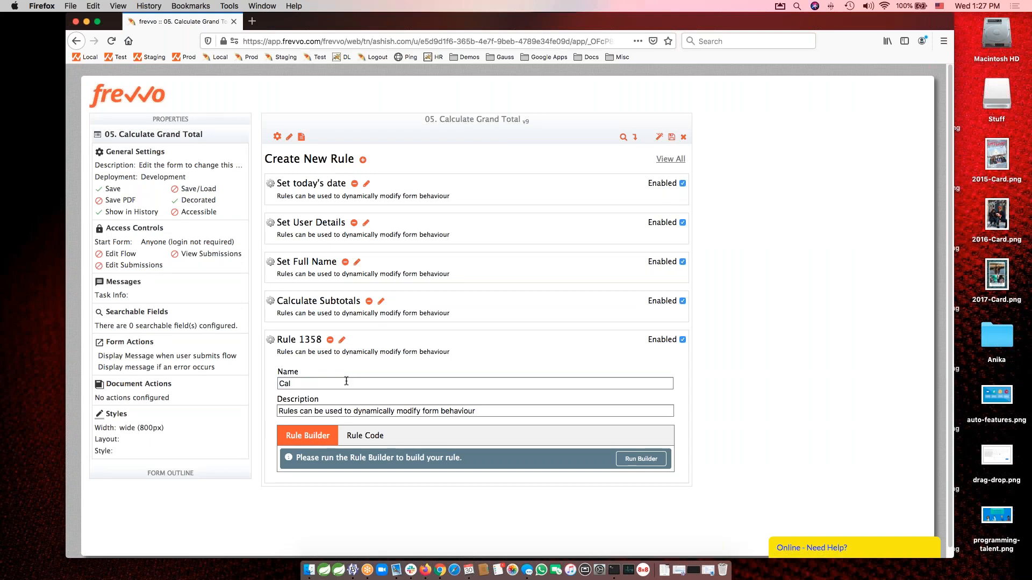
pyautogui.write('culate Grand Total')
pyautogui.press('Tab')
# Run the Rule Builder for the new rule without conditions and add an action on GrandTotal with the operation "to".
pyautogui.click(641, 460)
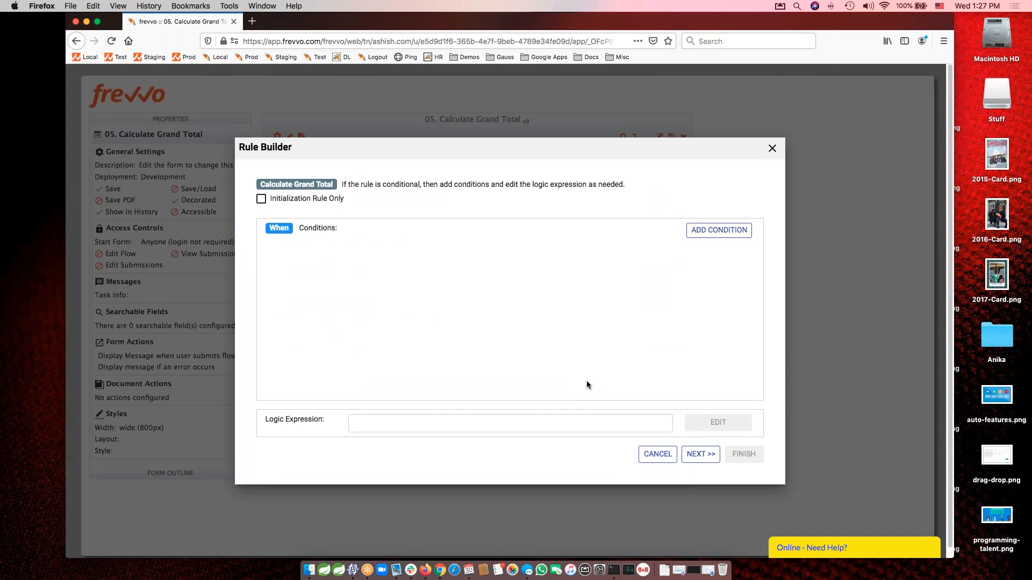
pyautogui.click(700, 454)
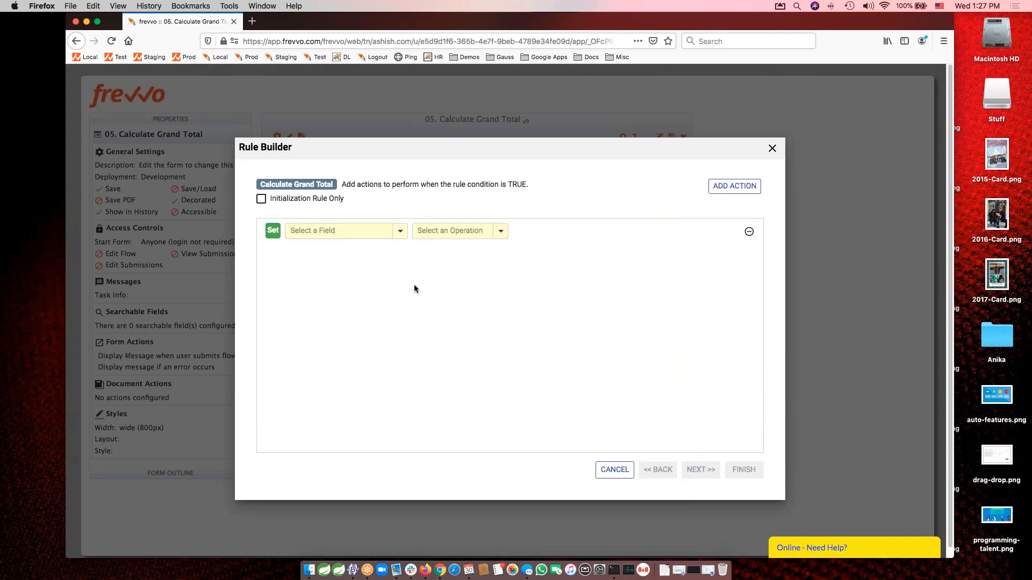
pyautogui.click(355, 232)
pyautogui.write('Grand')
pyautogui.press('Down')
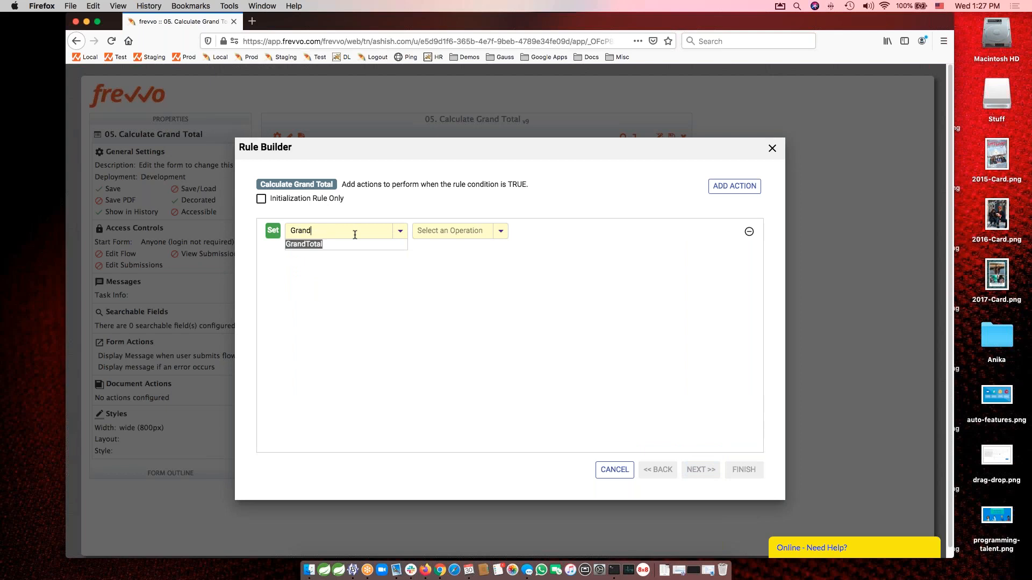
pyautogui.press('Return')
pyautogui.click(446, 233)
pyautogui.write('to')
pyautogui.press('Return')
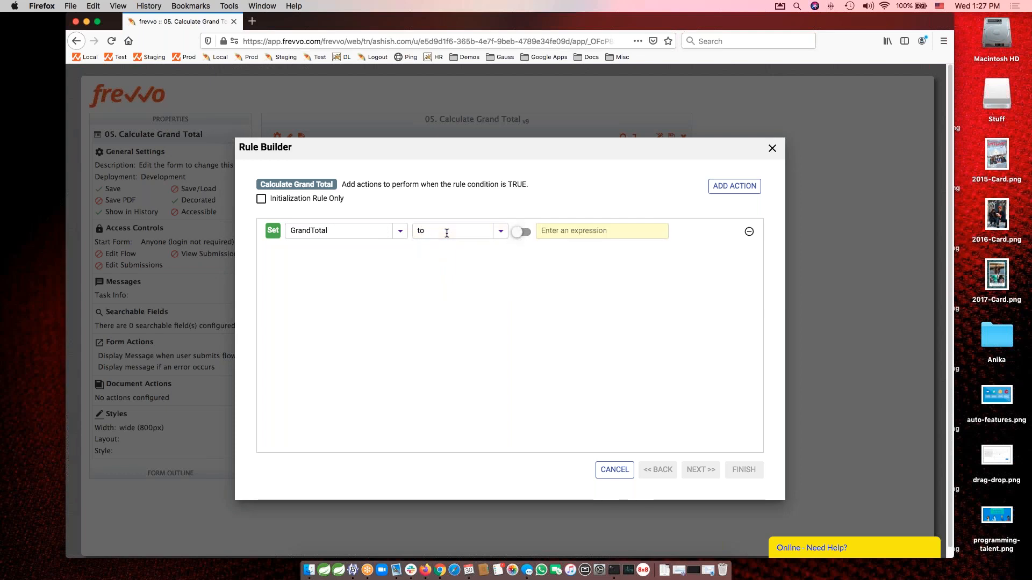
# Set the GrandTotal action's expression to sum(Subtotal) and continue to the actions for a false condition.
pyautogui.write('sum')
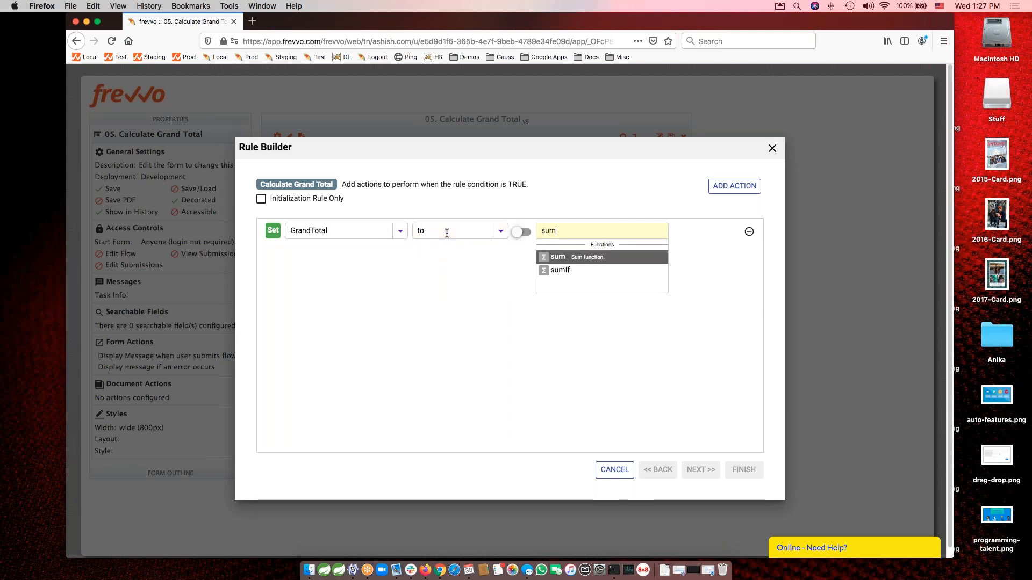
pyautogui.press('Return')
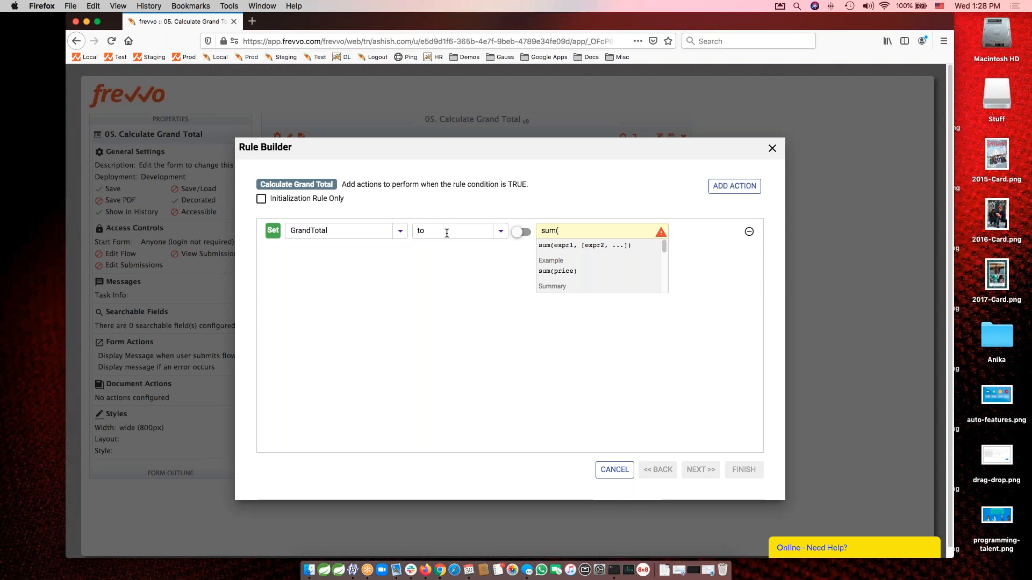
pyautogui.write('Sub')
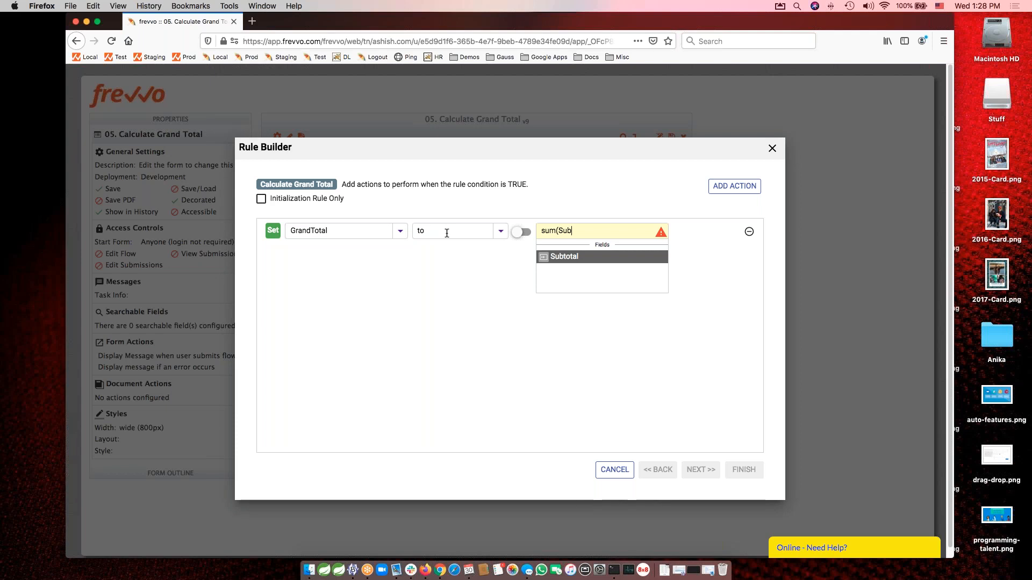
pyautogui.press('Return')
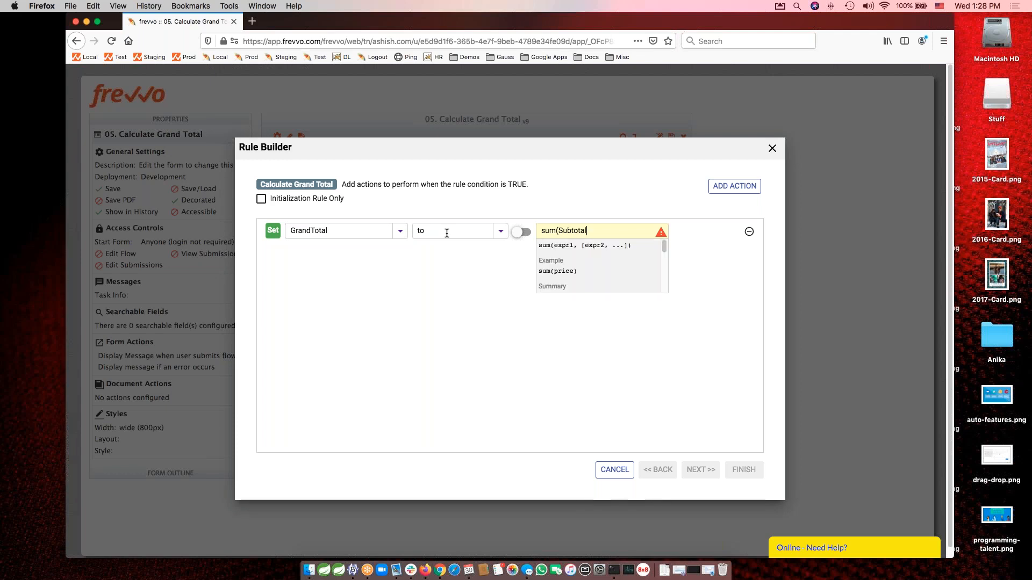
pyautogui.write(')')
pyautogui.press('Tab')
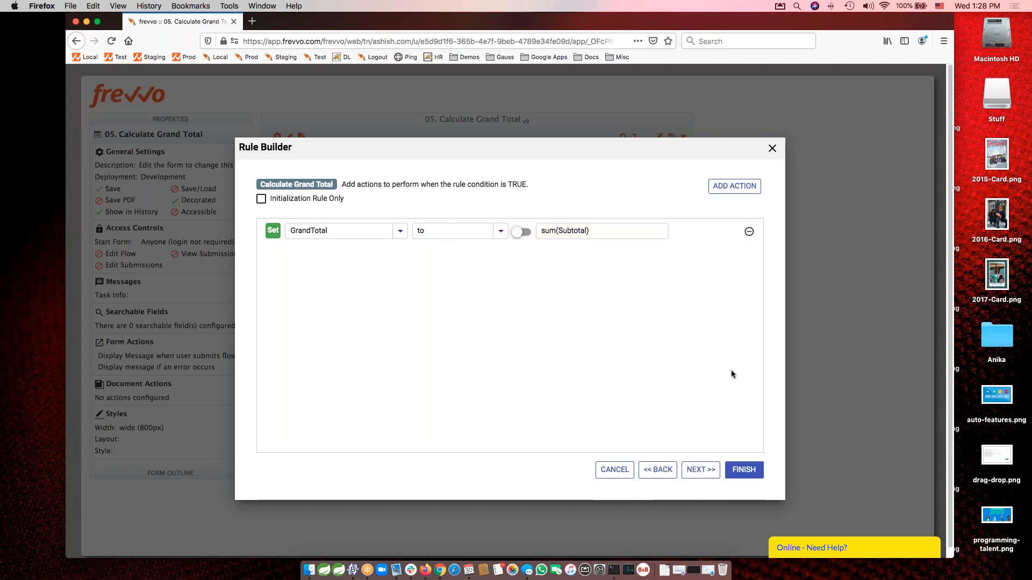
pyautogui.click(698, 473)
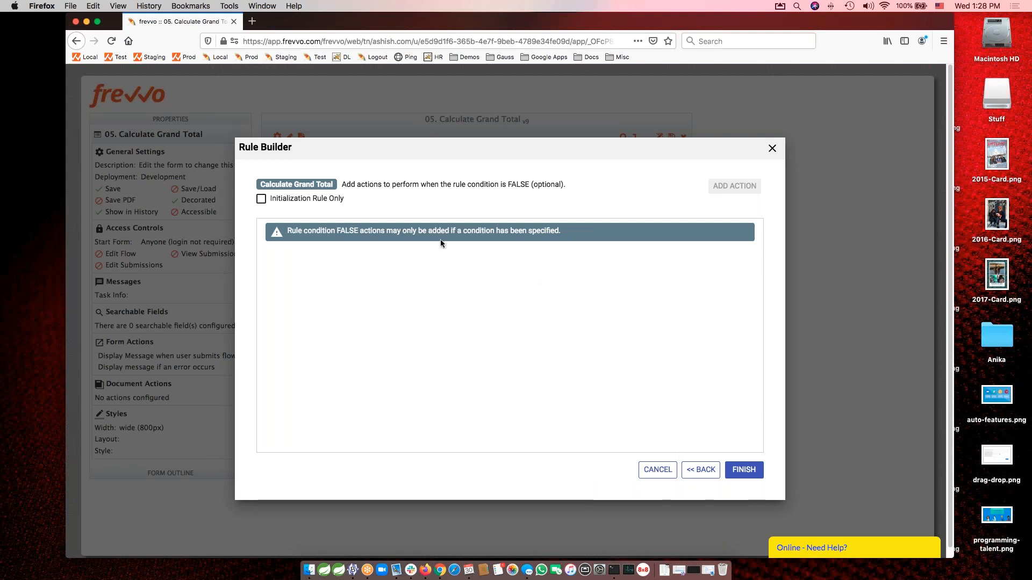
# Return to the actions for a true condition, finish the Calculate Grand Total rule, and collapse its details to test the form.
pyautogui.click(692, 471)
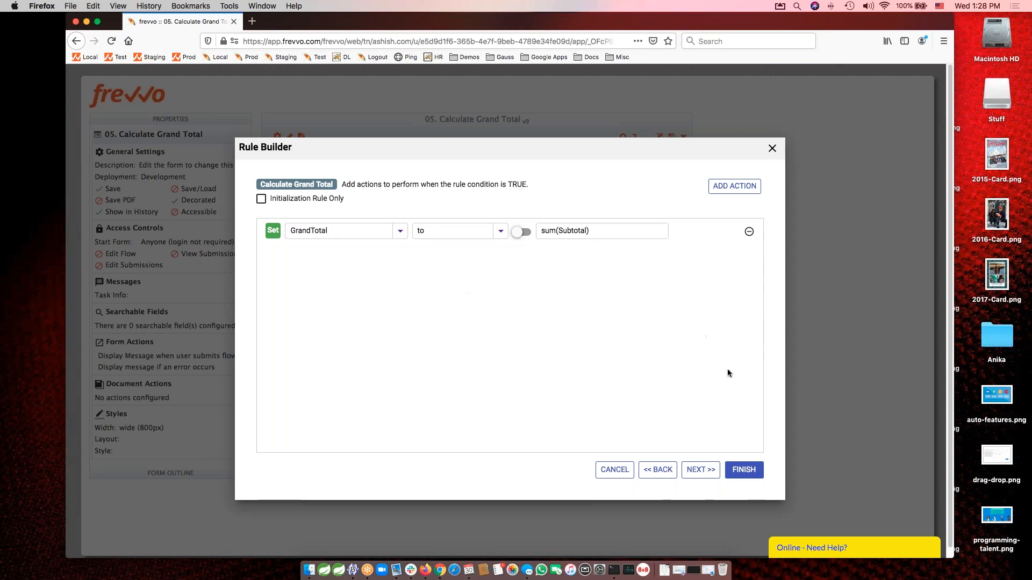
pyautogui.click(745, 473)
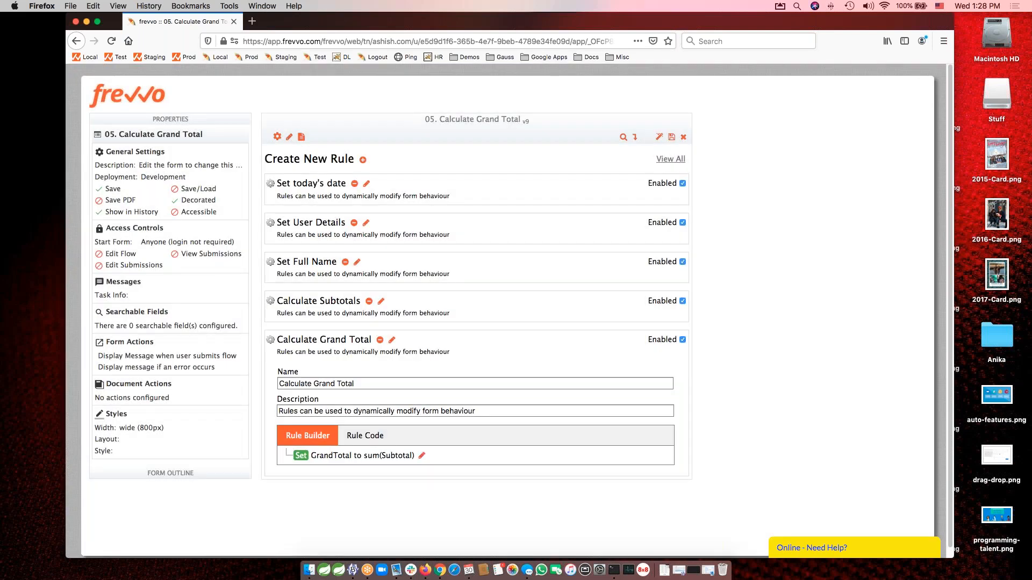
pyautogui.click(392, 343)
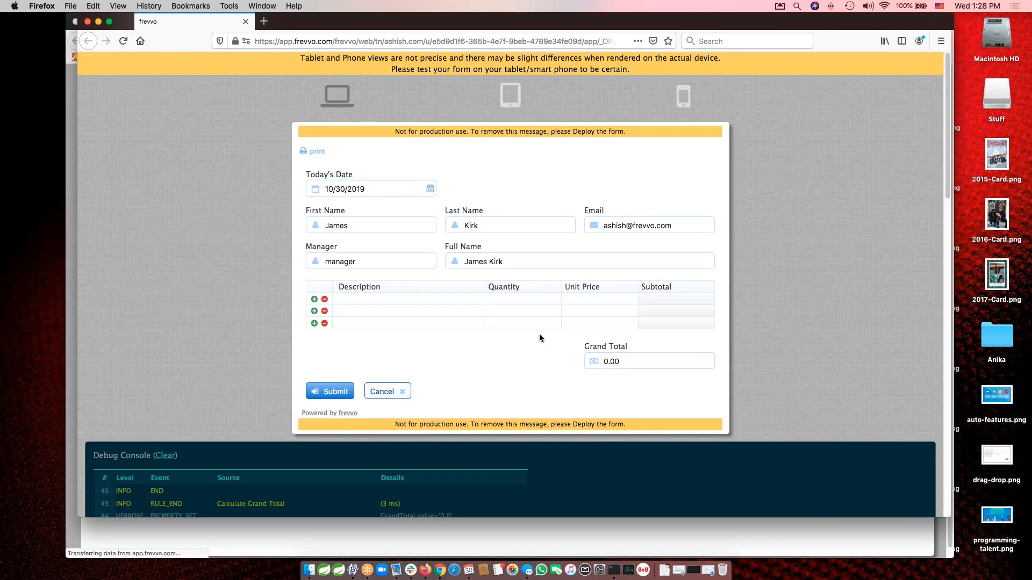
# Fill the first table row of the test form with Red widgets, quantity 11 and unit price 13.79.
pyautogui.write('Red widgets')
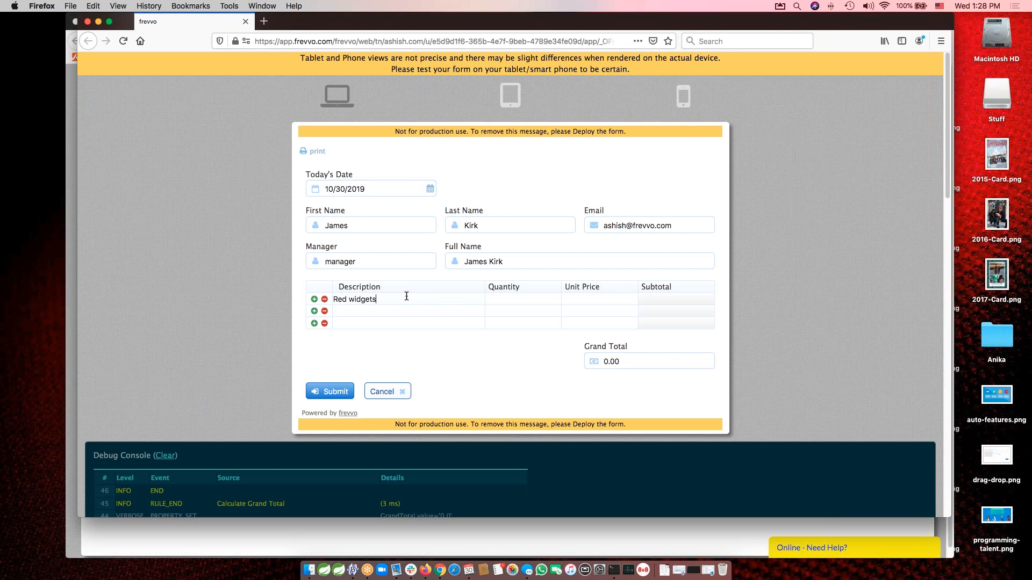
pyautogui.write('11')
pyautogui.press('Tab')
pyautogui.write('13.79')
pyautogui.press('Tab')
# Fill the second table row with Blue widgets, quantity 103 and unit price 12.91.
pyautogui.click(389, 310)
pyautogui.write('Blue widgets')
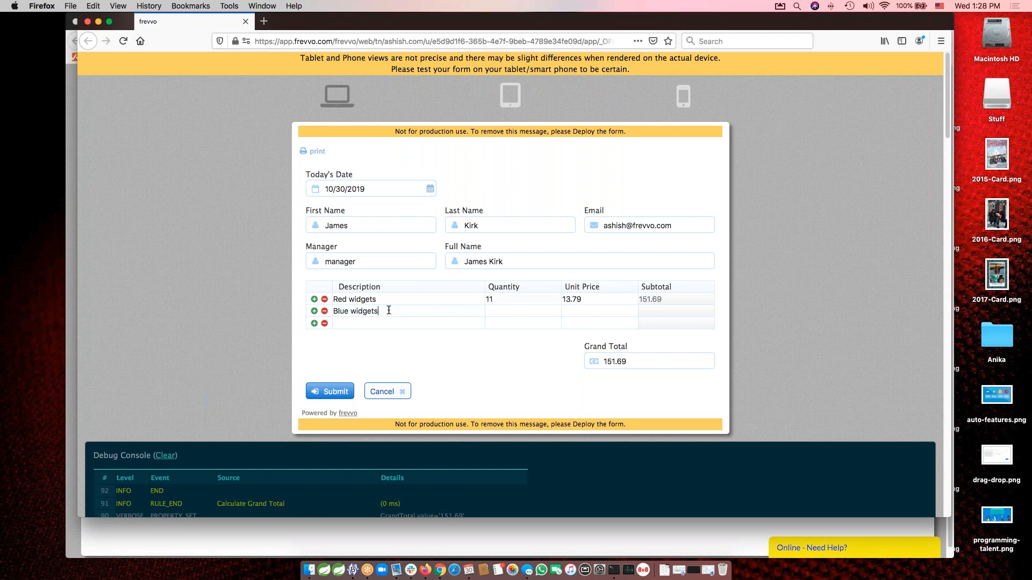
pyautogui.press('Tab')
pyautogui.write('103')
pyautogui.press('Tab')
pyautogui.write('12.91')
pyautogui.press('Tab')
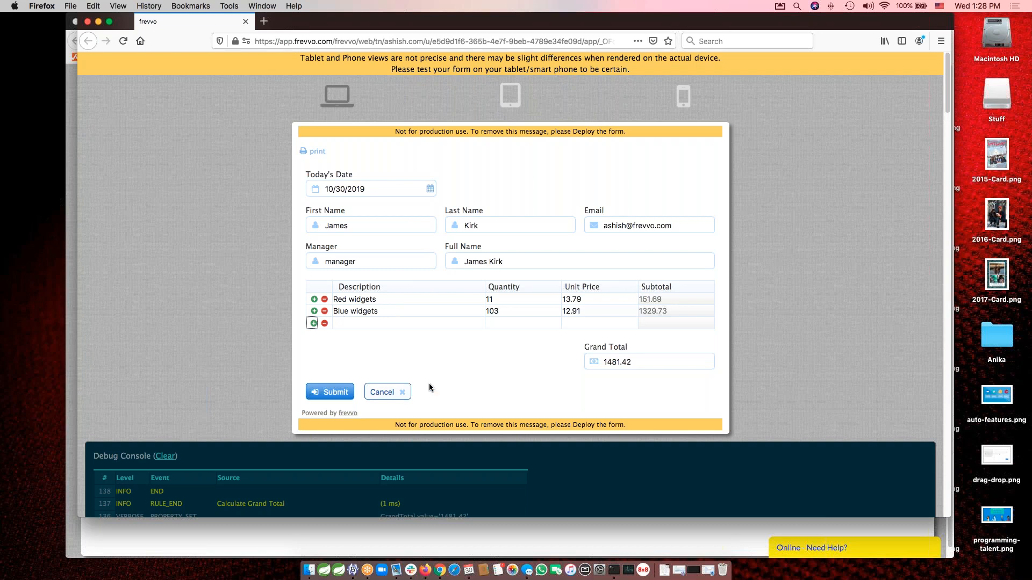
pyautogui.click(439, 350)
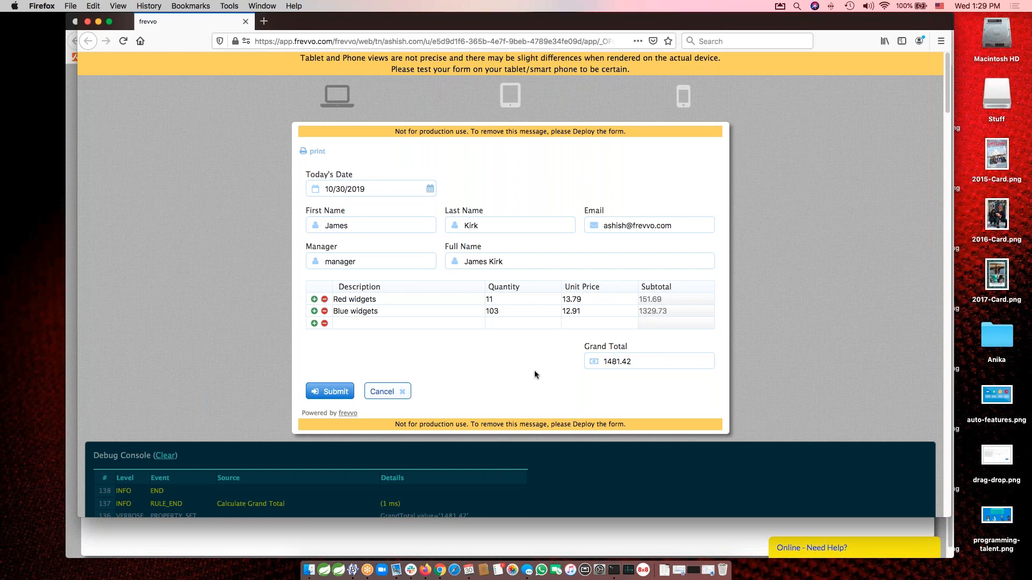
# Delete the Red widgets row and fill the empty row with Green widgets, quantity 14.
pyautogui.click(324, 300)
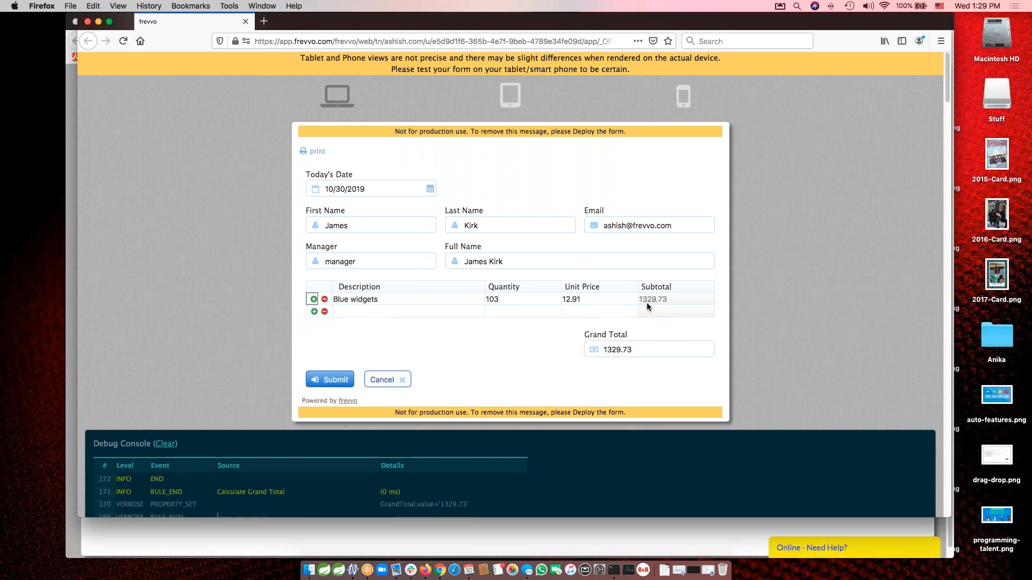
pyautogui.click(365, 314)
pyautogui.write('Green widgets')
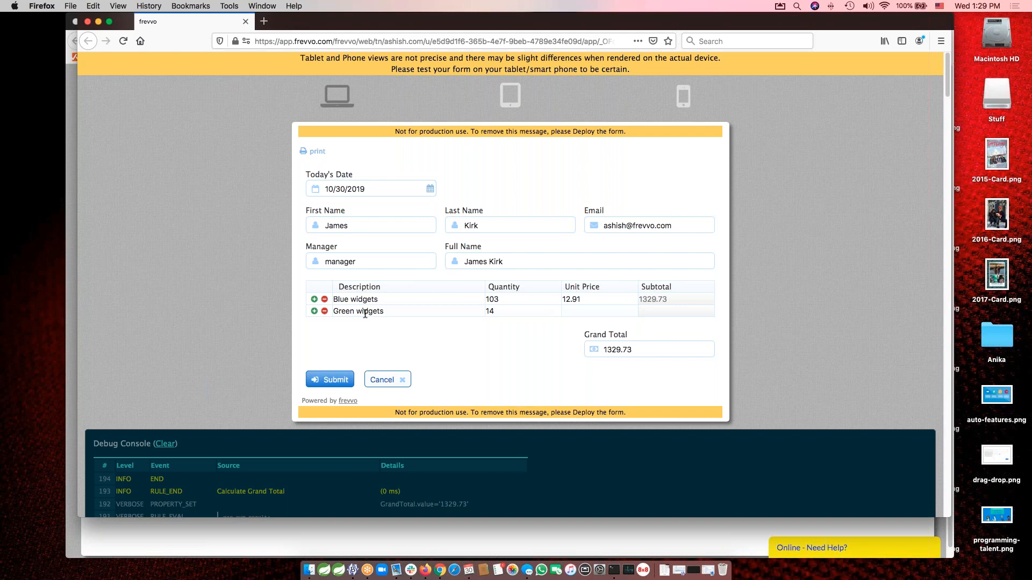
pyautogui.write('10.o0')
# Set the unit price of the Green widgets row to 10.00.
pyautogui.press('Tab')
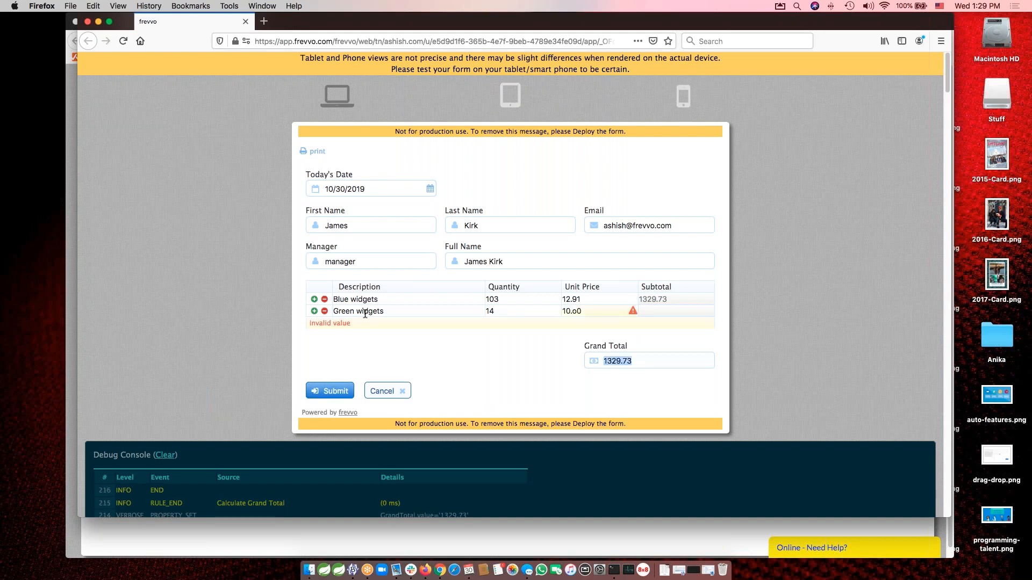
pyautogui.doubleClick(567, 311)
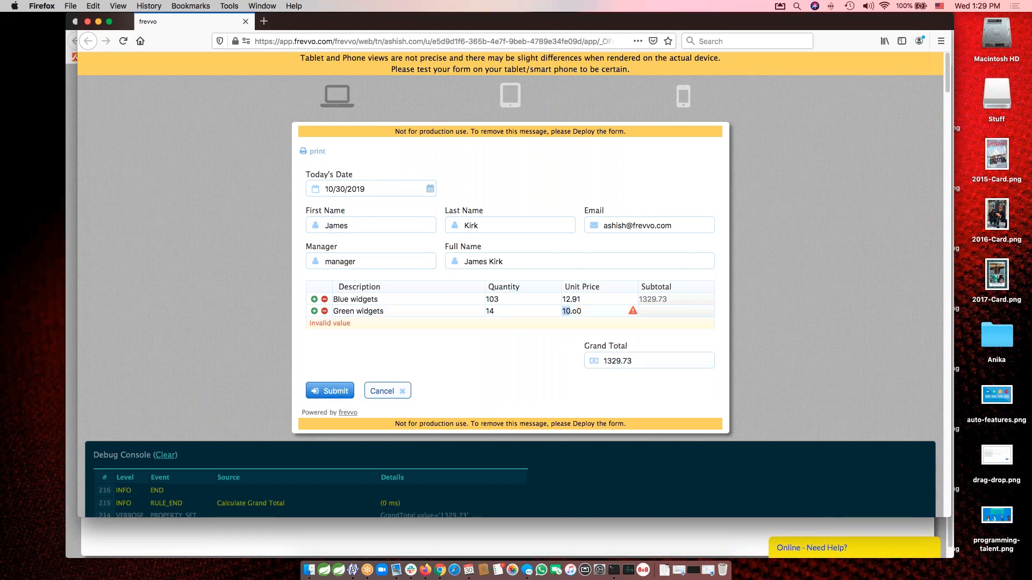
pyautogui.click(573, 311)
pyautogui.press('Delete')
pyautogui.press('Delete')
pyautogui.write('00')
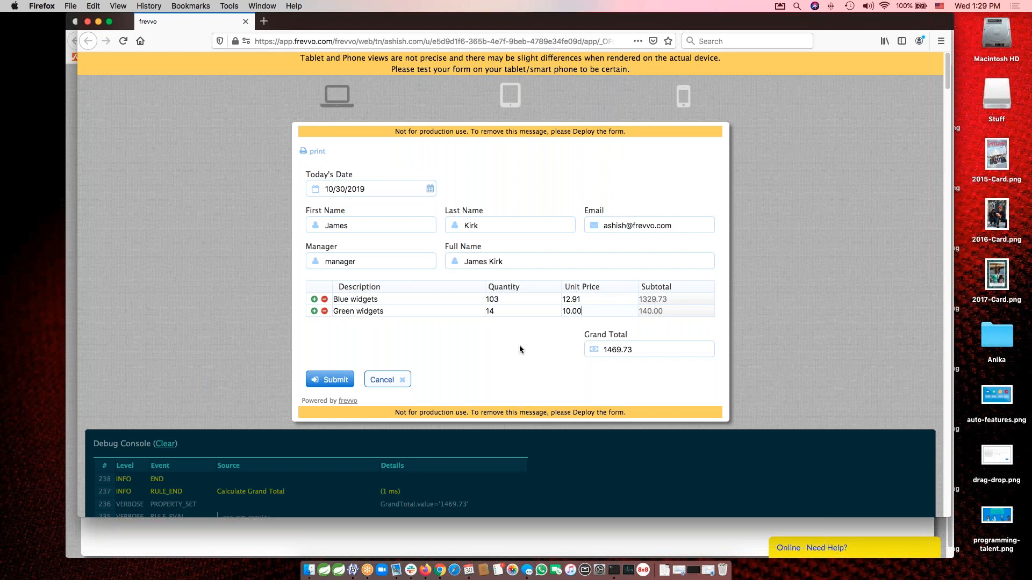
# Close the test form, examine the generated code of the Calculate Grand Total rule, and return to its Rule Builder view.
pyautogui.click(87, 21)
pyautogui.click(391, 341)
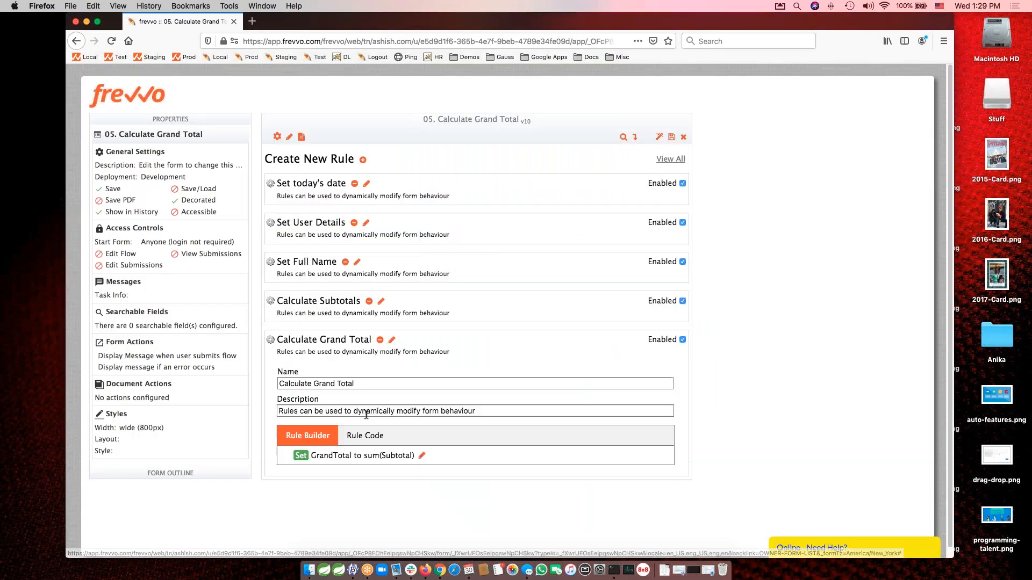
pyautogui.scroll(-1, 758, 450)
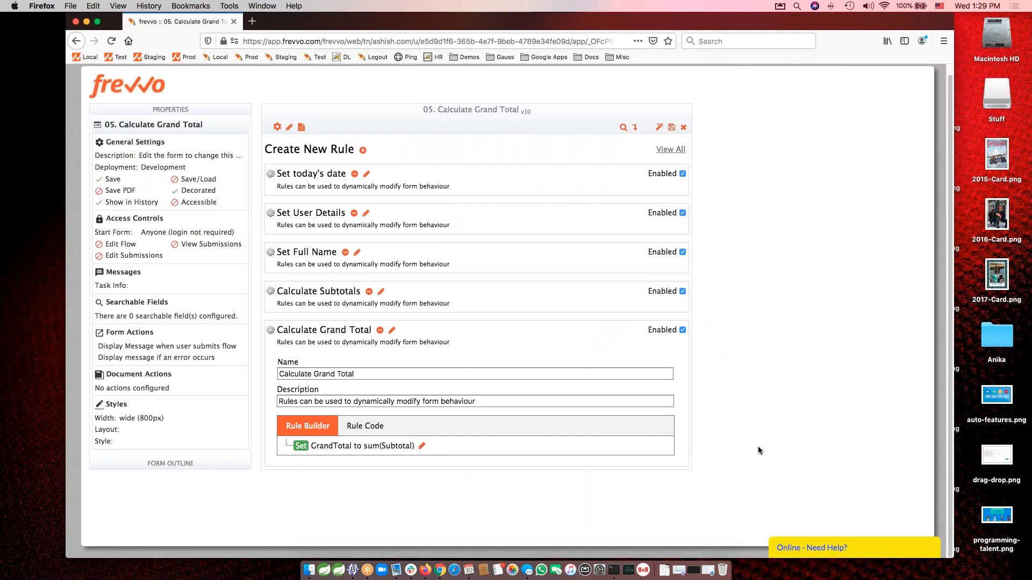
pyautogui.click(359, 428)
pyautogui.scroll(-3, 800, 427)
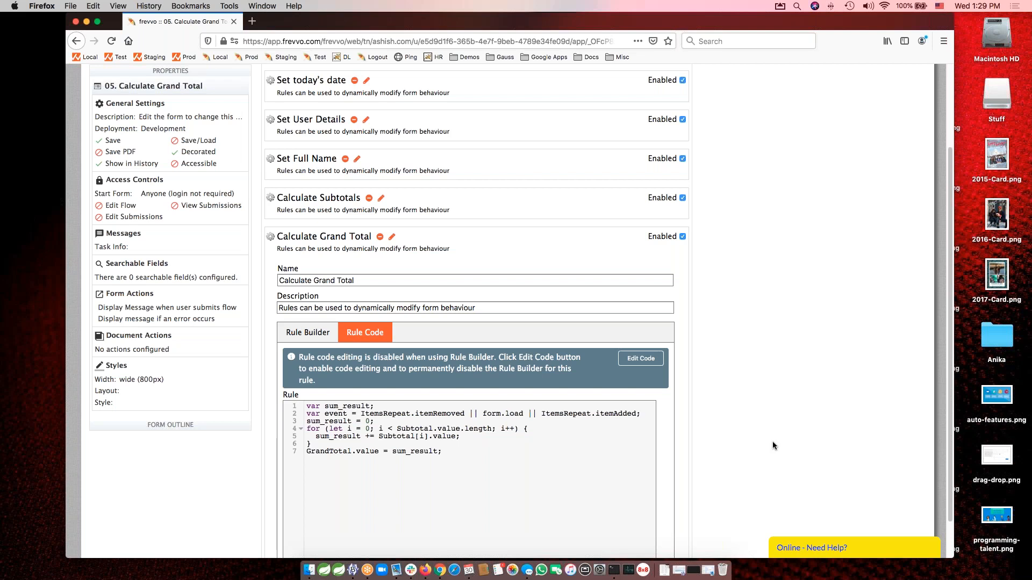
pyautogui.click(308, 332)
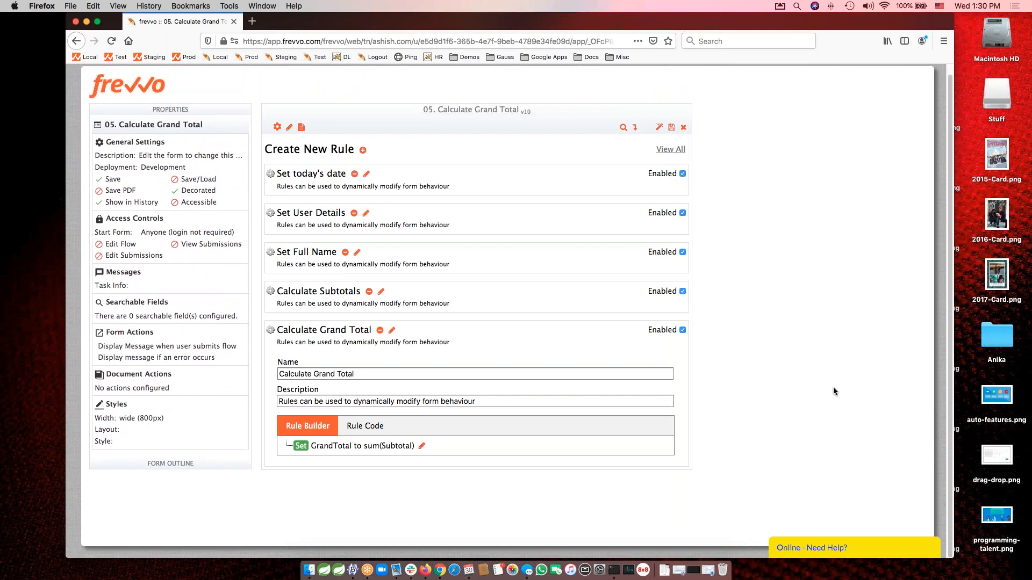
# Close the Calculate Grand Total form and open the form "06. Show/Hide Controls" for editing.
pyautogui.click(684, 127)
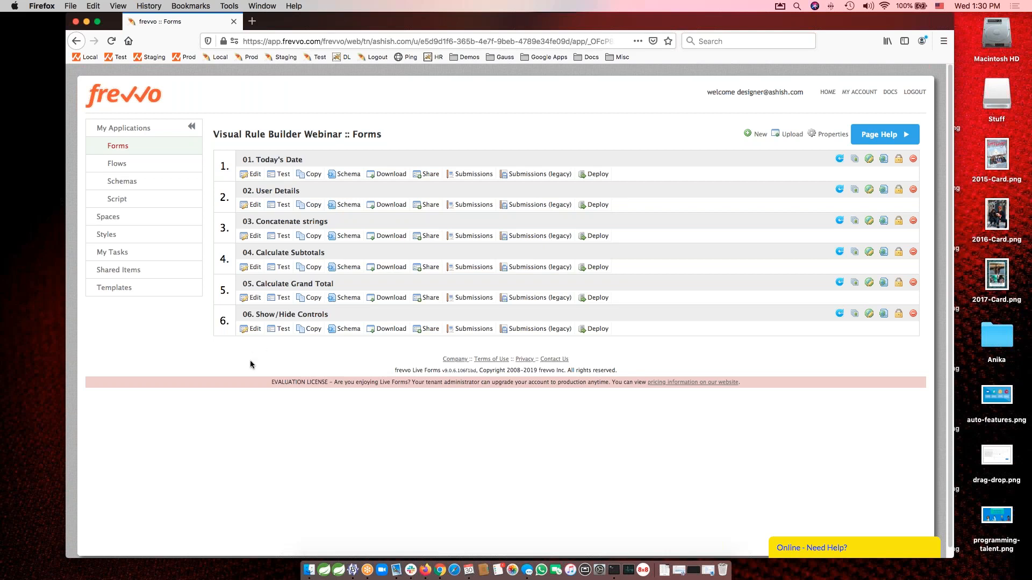
pyautogui.click(271, 327)
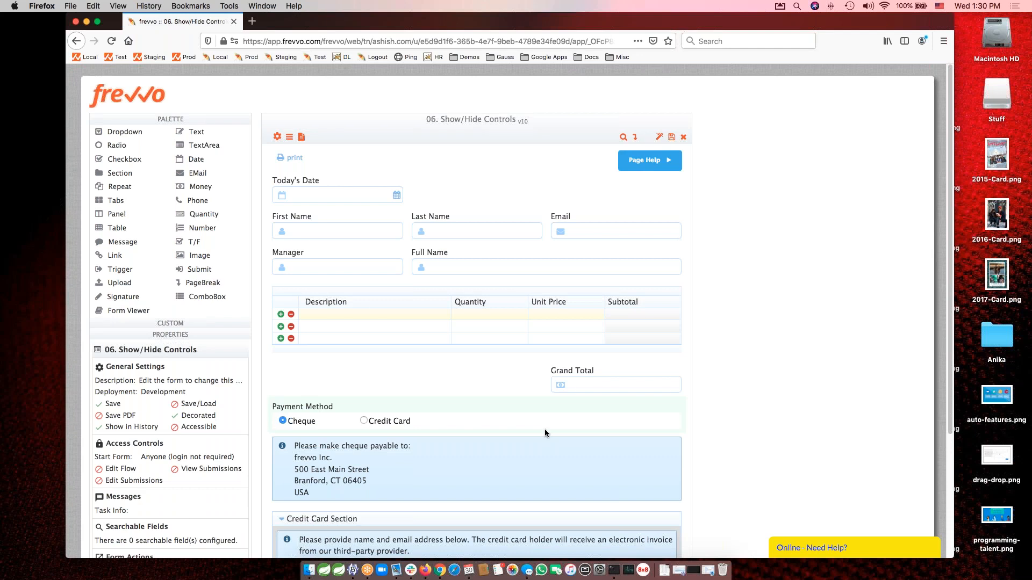
pyautogui.scroll(-5, 789, 444)
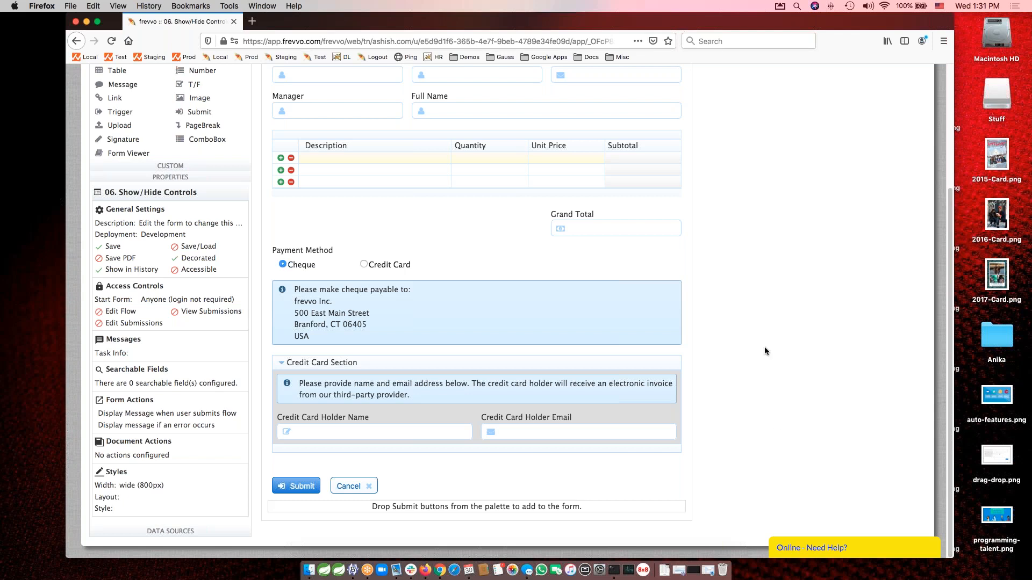
pyautogui.scroll(5, 770, 329)
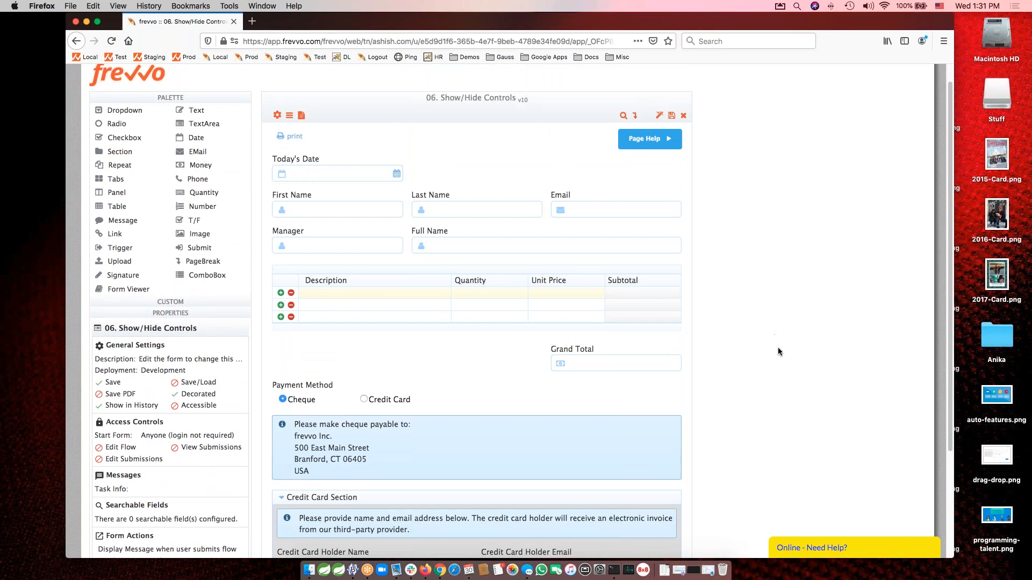
pyautogui.scroll(-5, 781, 363)
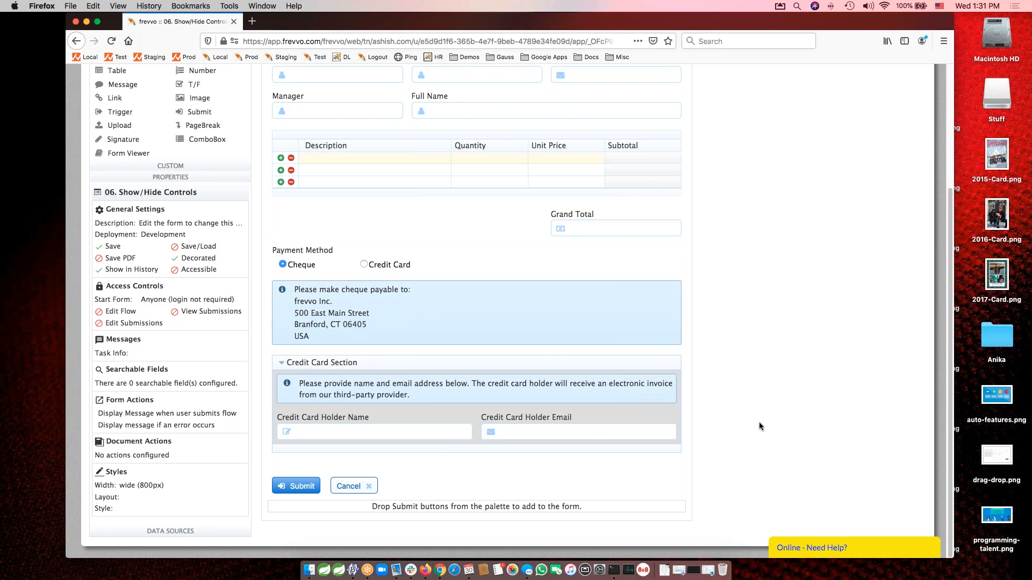
# Examine the properties of the Credit Card Section and its Credit Card Holder Name field.
pyautogui.click(637, 367)
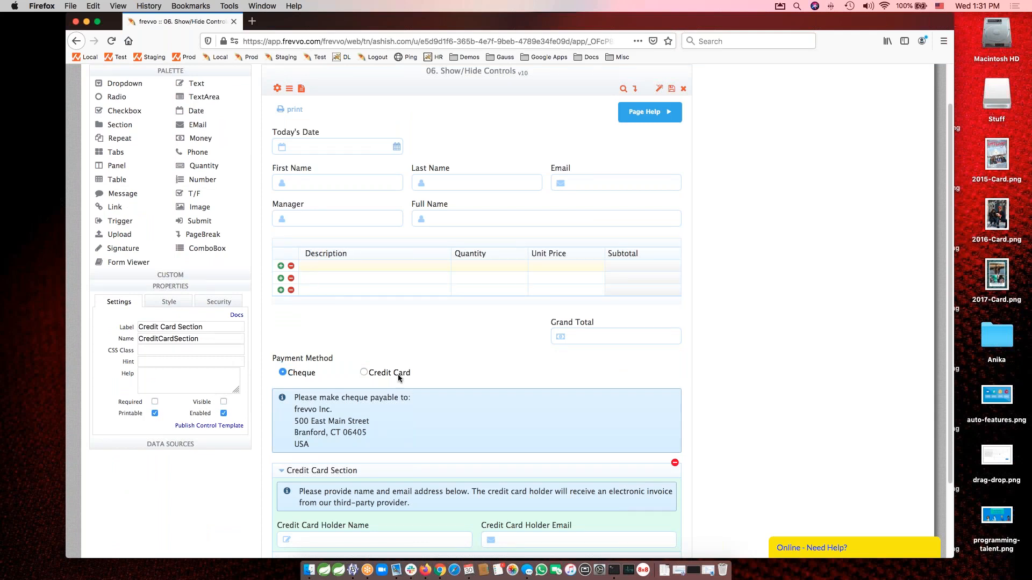
pyautogui.scroll(-3, 753, 456)
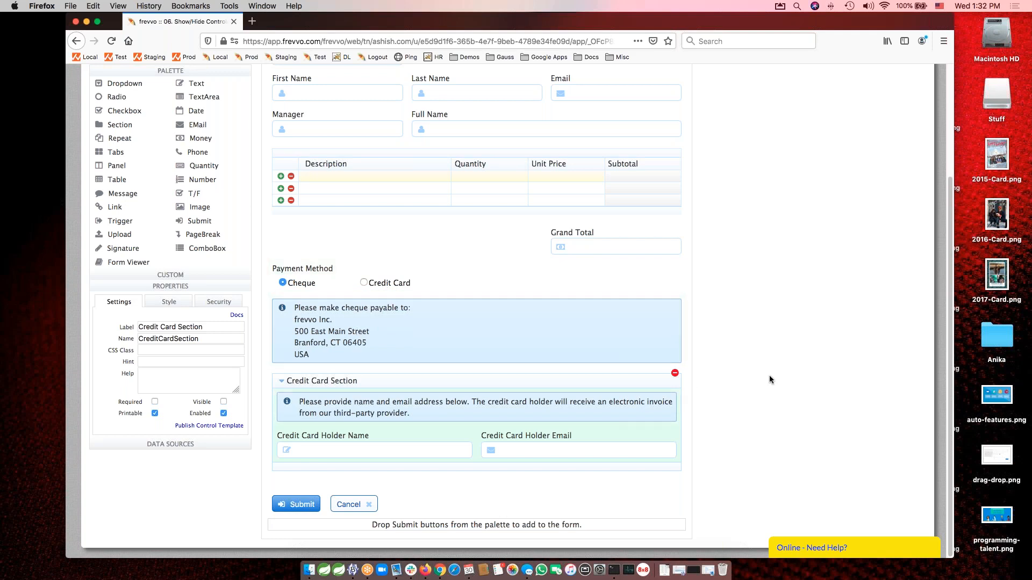
pyautogui.click(379, 434)
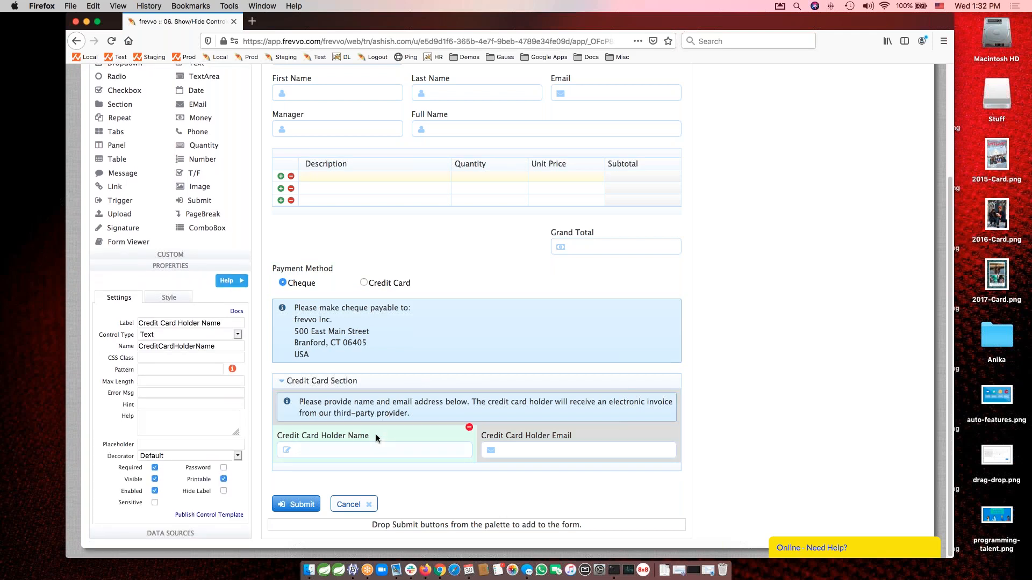
pyautogui.click(519, 436)
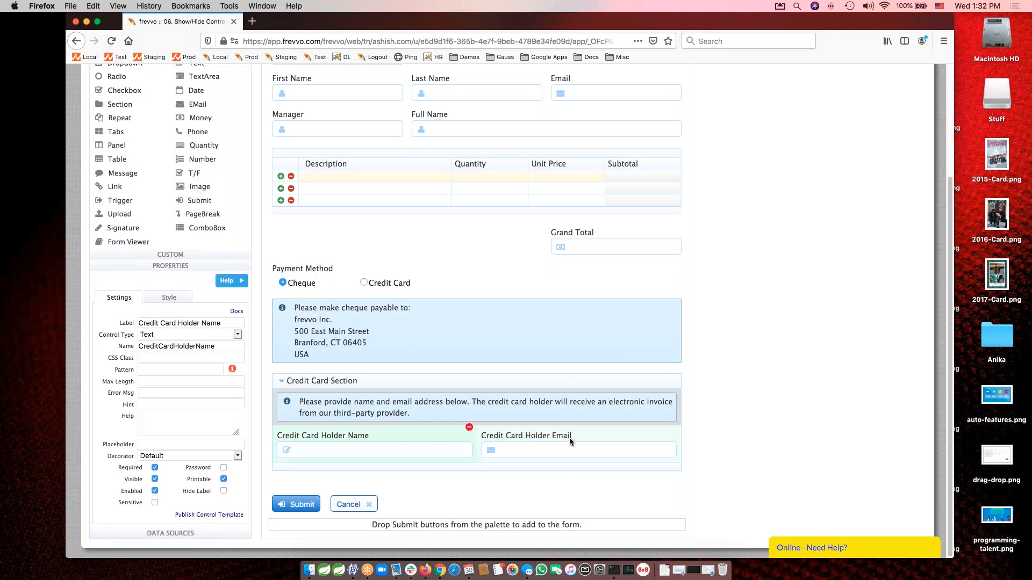
pyautogui.click(457, 387)
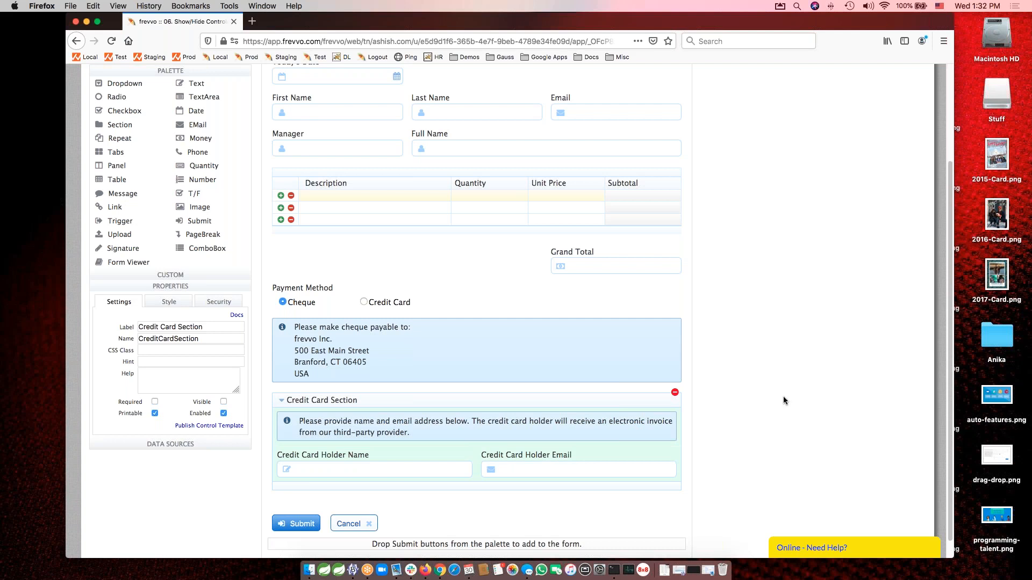
pyautogui.scroll(3, 781, 393)
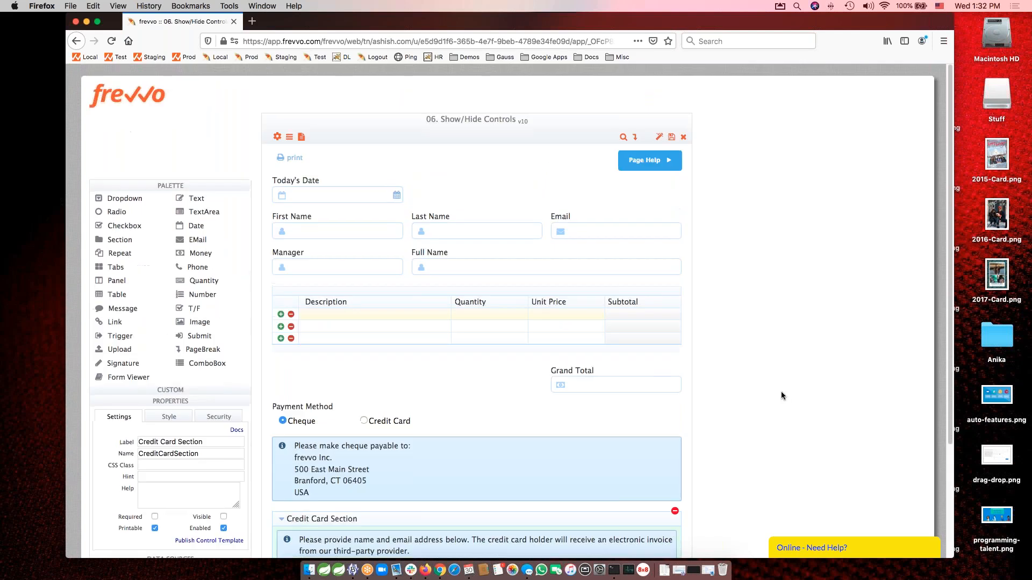
# Open the form's rules and examine the conditions and actions of the Show/Hide Cheque/Credit Card Info rule.
pyautogui.click(290, 138)
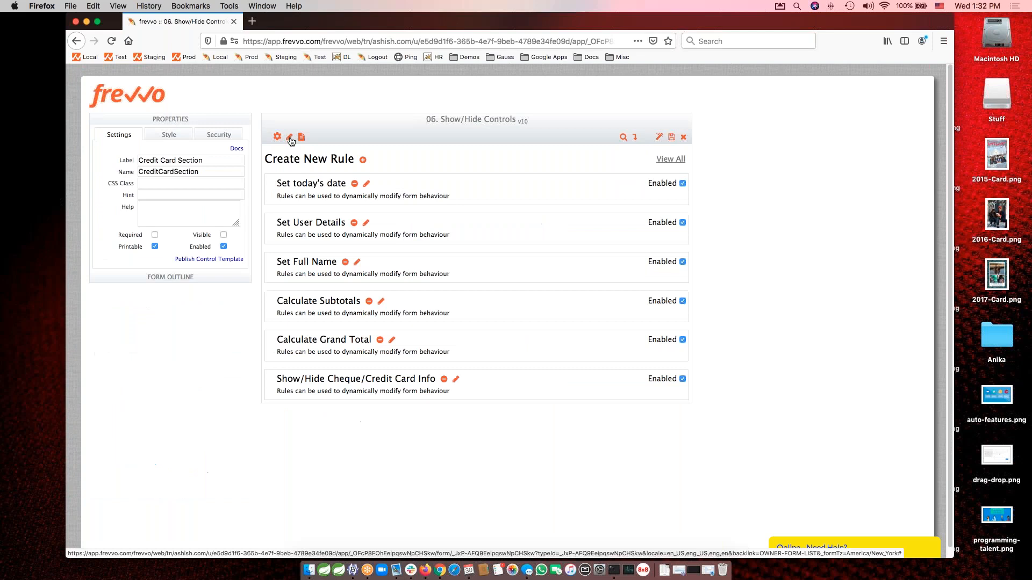
pyautogui.click(456, 380)
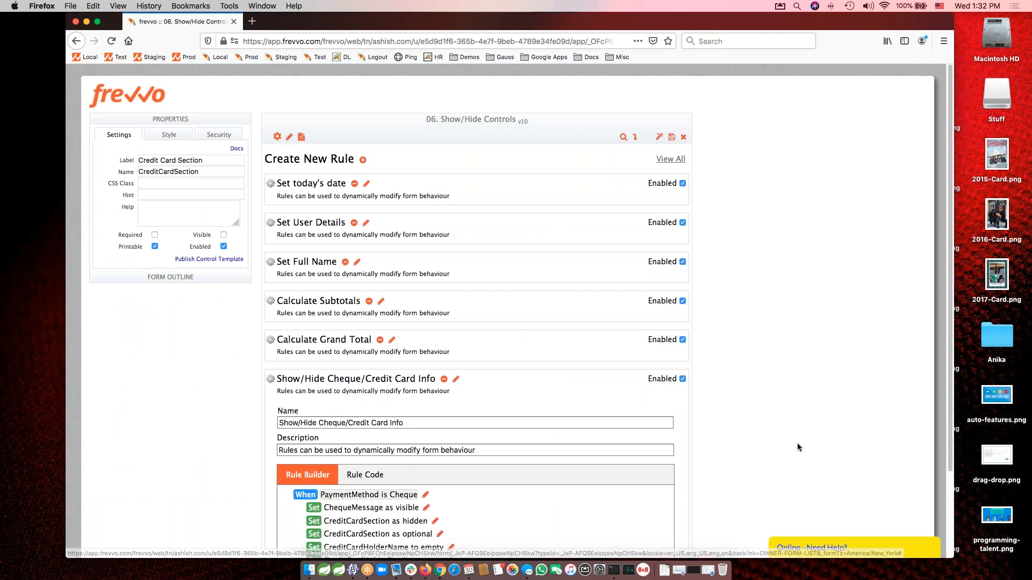
pyautogui.scroll(-3, 798, 443)
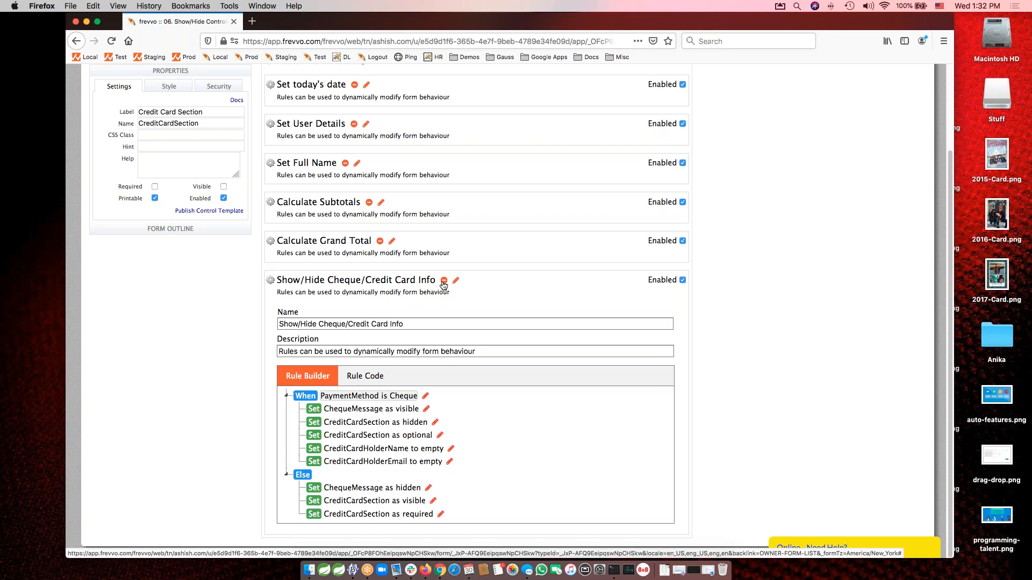
pyautogui.scroll(3, 760, 318)
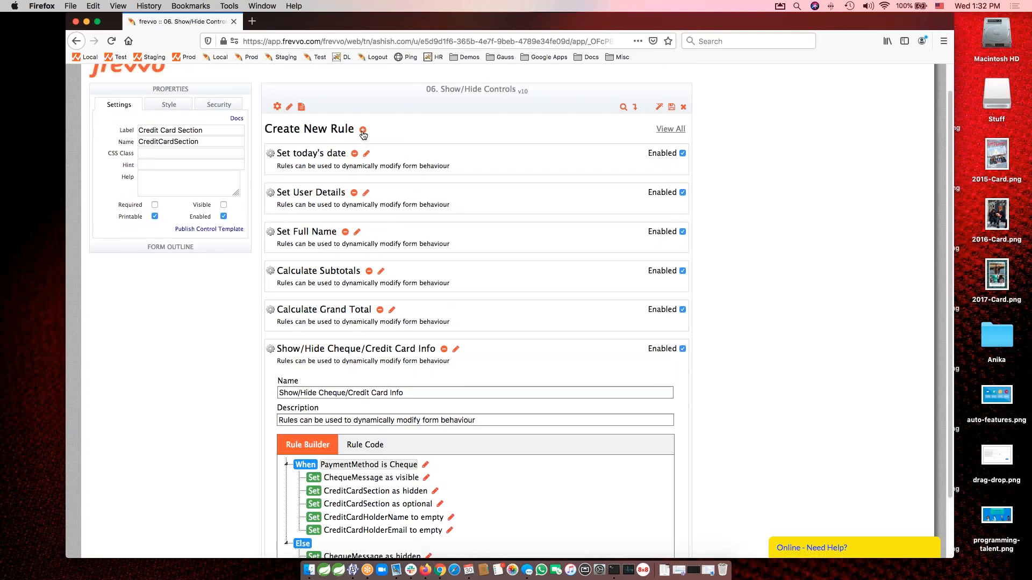
# Create a new rule named "Show/Hide Cheque/Credit Card".
pyautogui.click(363, 131)
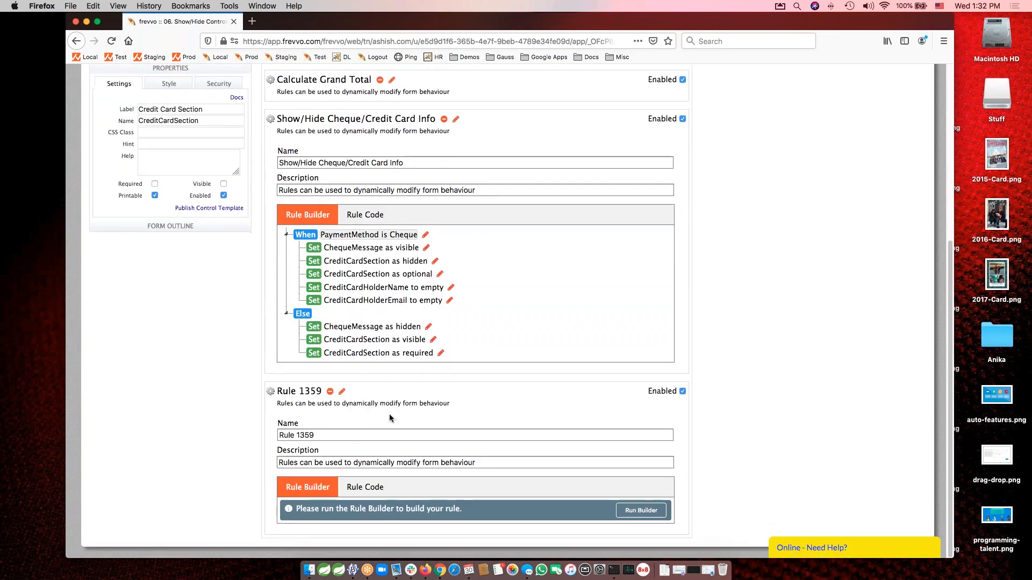
pyautogui.tripleClick(326, 436)
pyautogui.write('Show/Hide C')
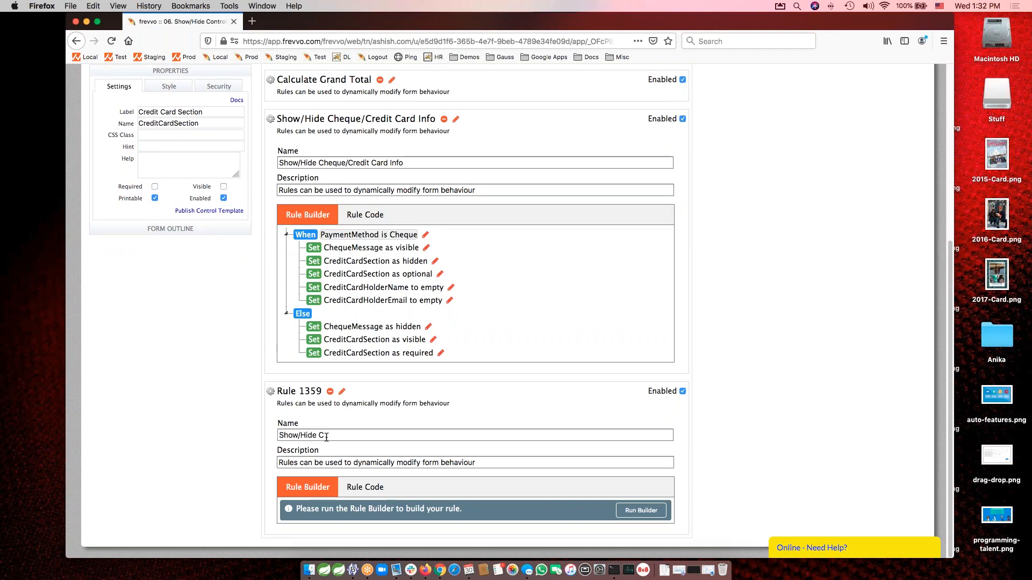
pyautogui.write('heque/Credit Card')
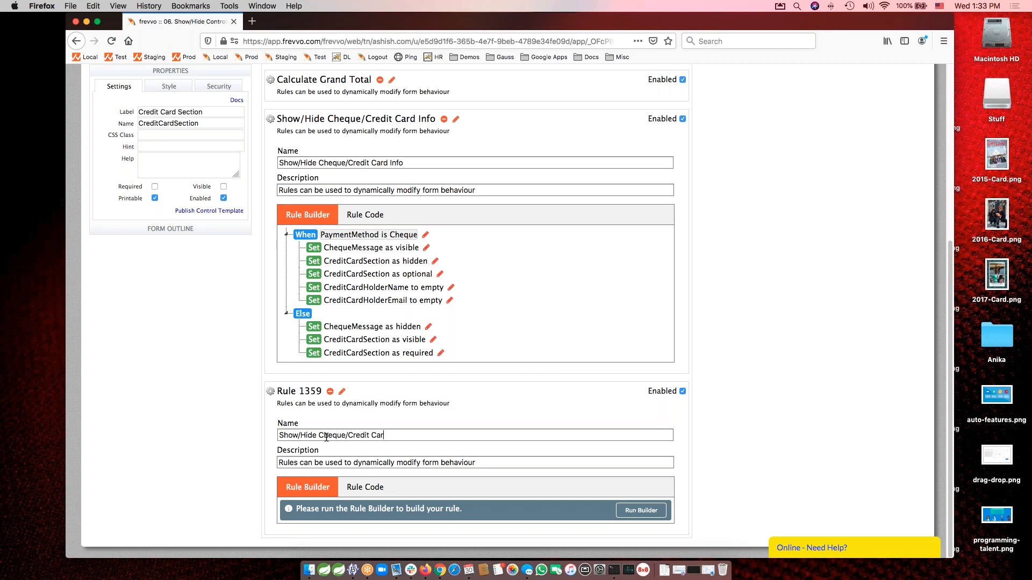
pyautogui.press('Tab')
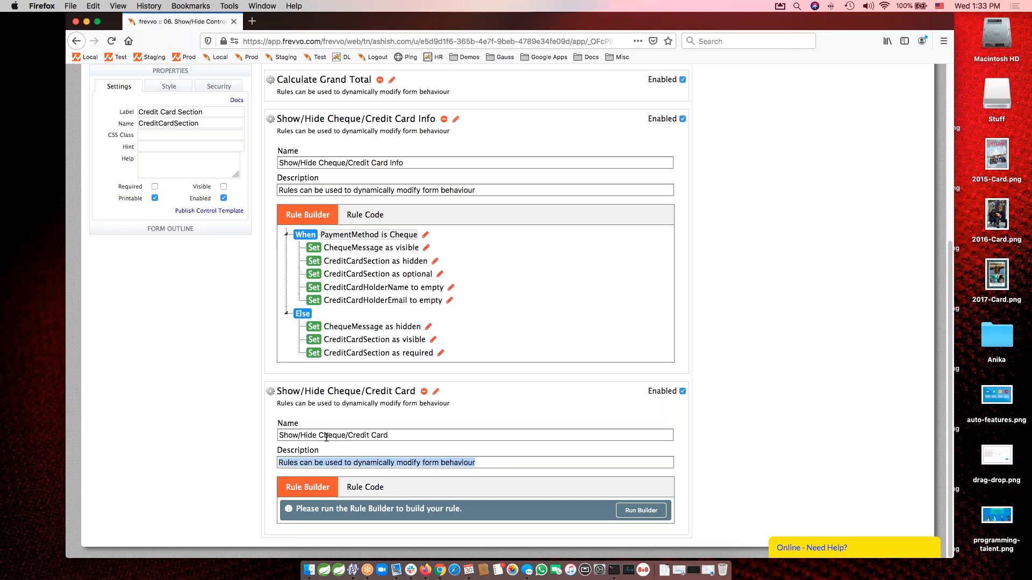
# Run the Rule Builder for the Show/Hide Cheque/Credit Card rule and add the condition PaymentMethod is Cheque.
pyautogui.click(640, 511)
pyautogui.click(717, 235)
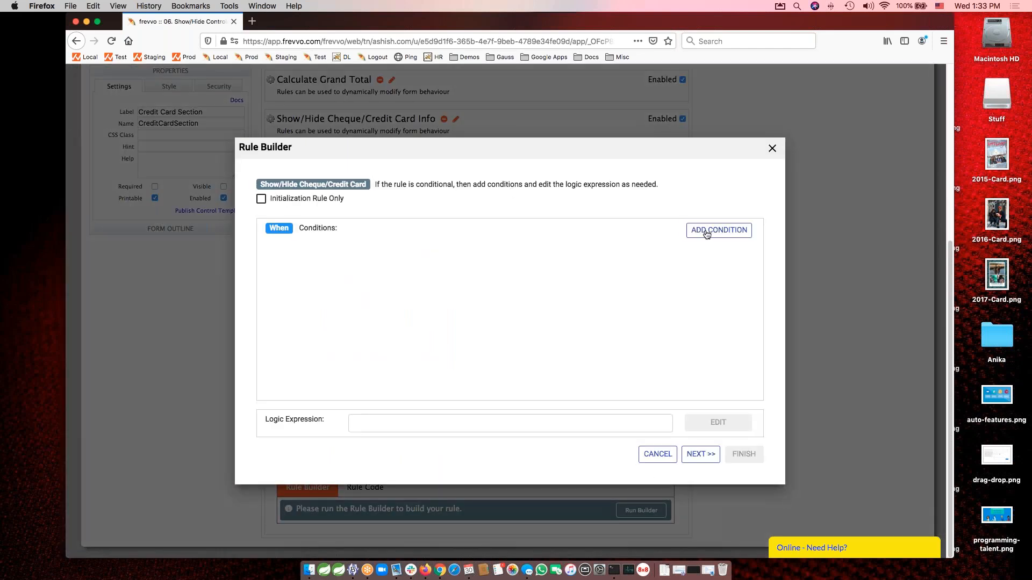
pyautogui.click(337, 249)
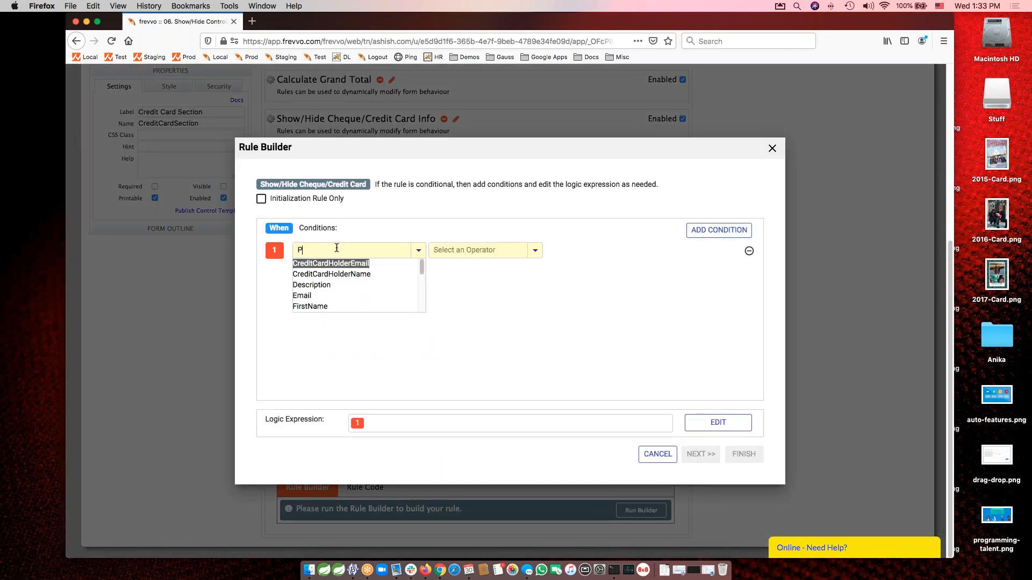
pyautogui.write('Paym')
pyautogui.click(331, 263)
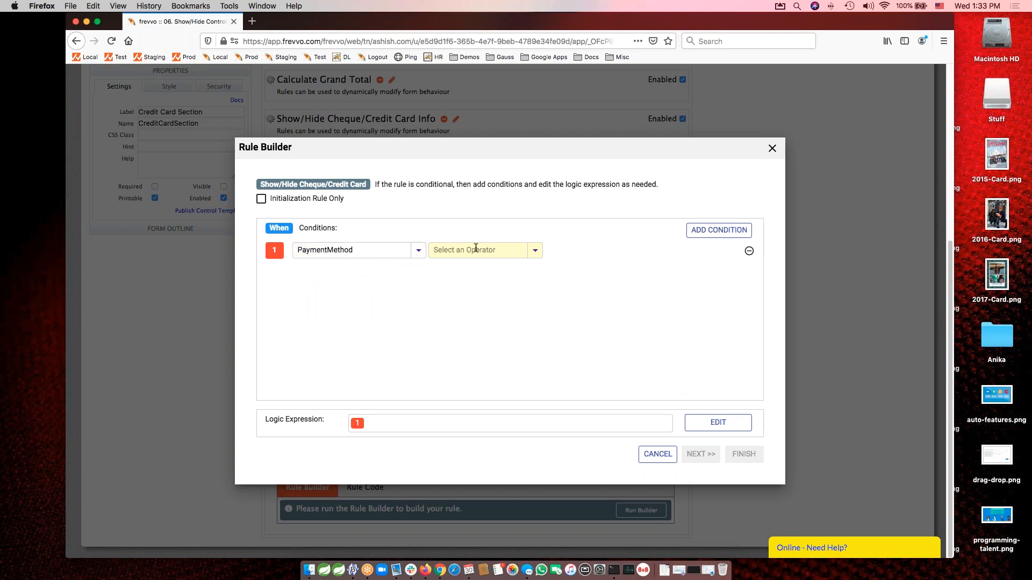
pyautogui.click(477, 250)
pyautogui.write('is')
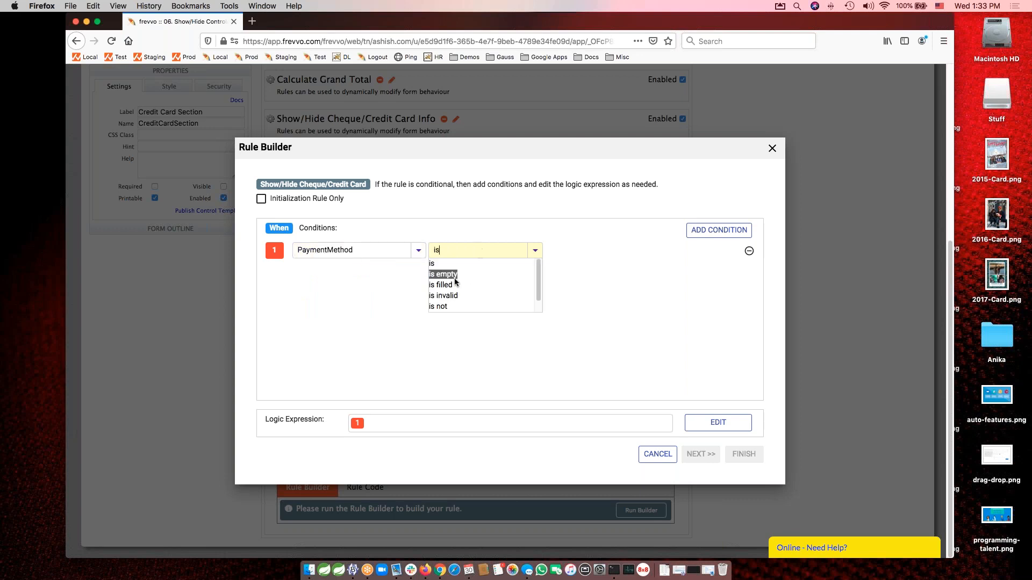
pyautogui.click(447, 261)
pyautogui.click(559, 251)
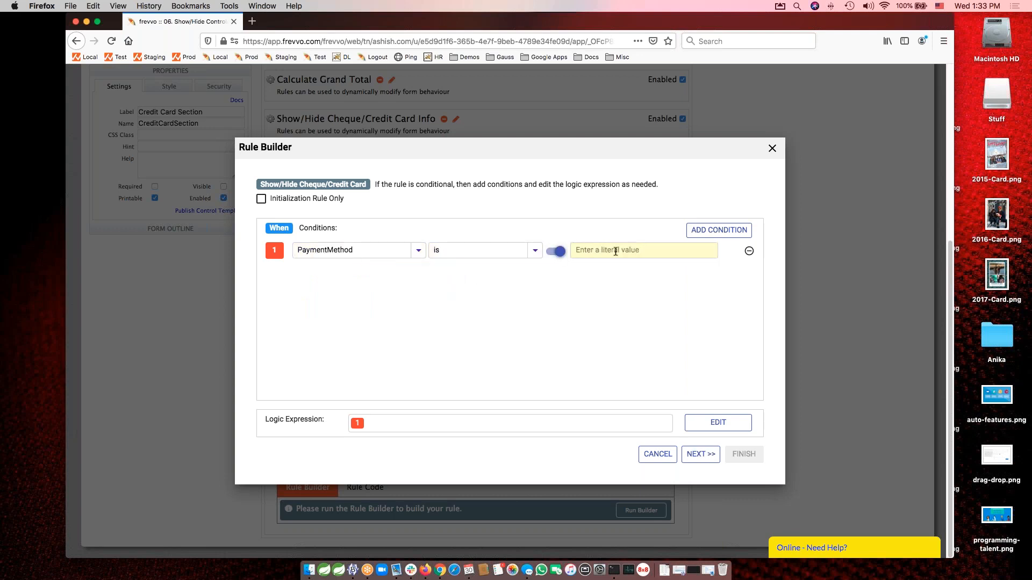
pyautogui.write('Cheque')
pyautogui.press('Tab')
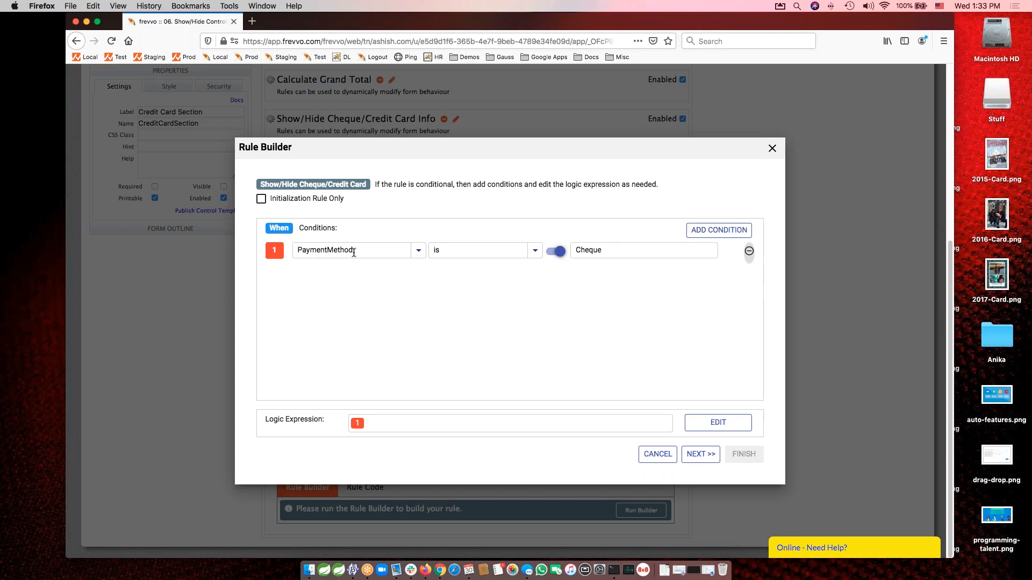
# For when the rule condition is true, set ChequeMessage as visible in the first action.
pyautogui.click(696, 456)
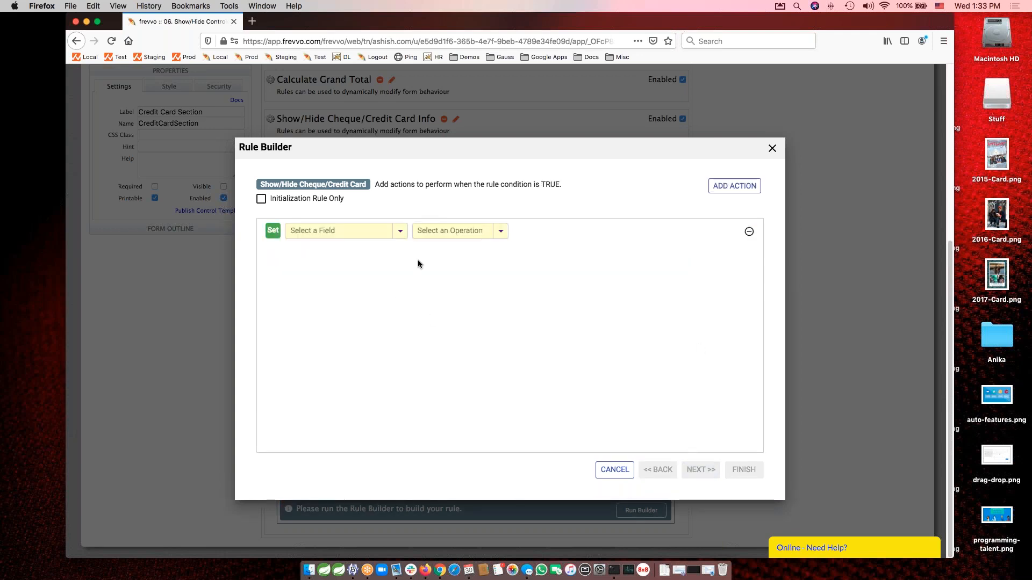
pyautogui.click(345, 231)
pyautogui.write('Che')
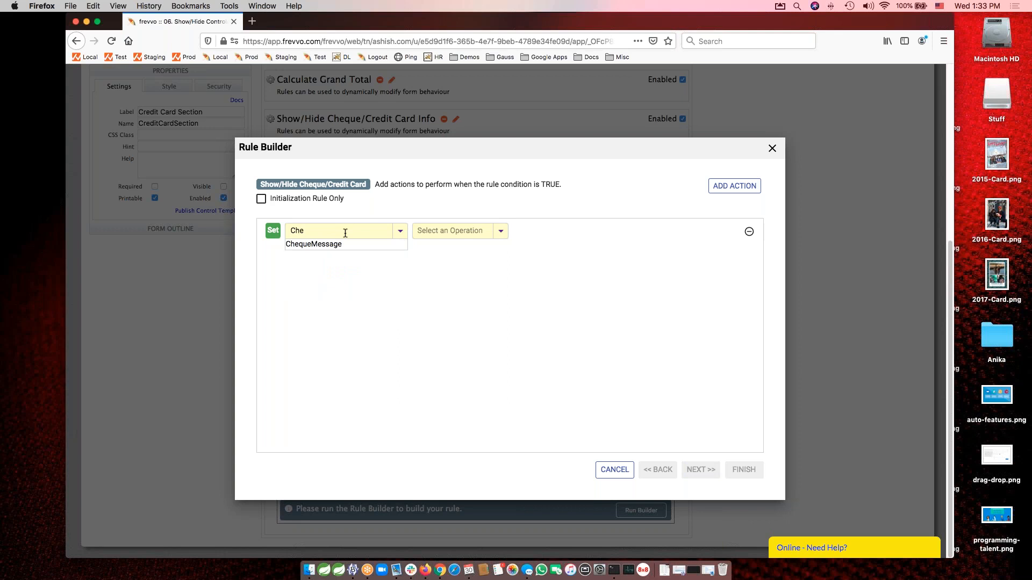
pyautogui.click(317, 245)
pyautogui.click(445, 232)
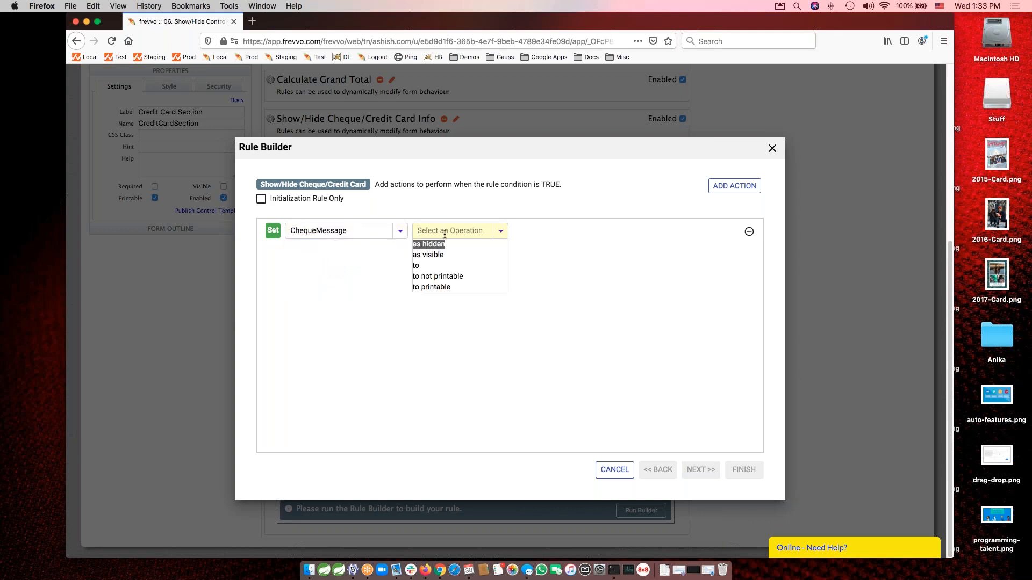
pyautogui.write('visible')
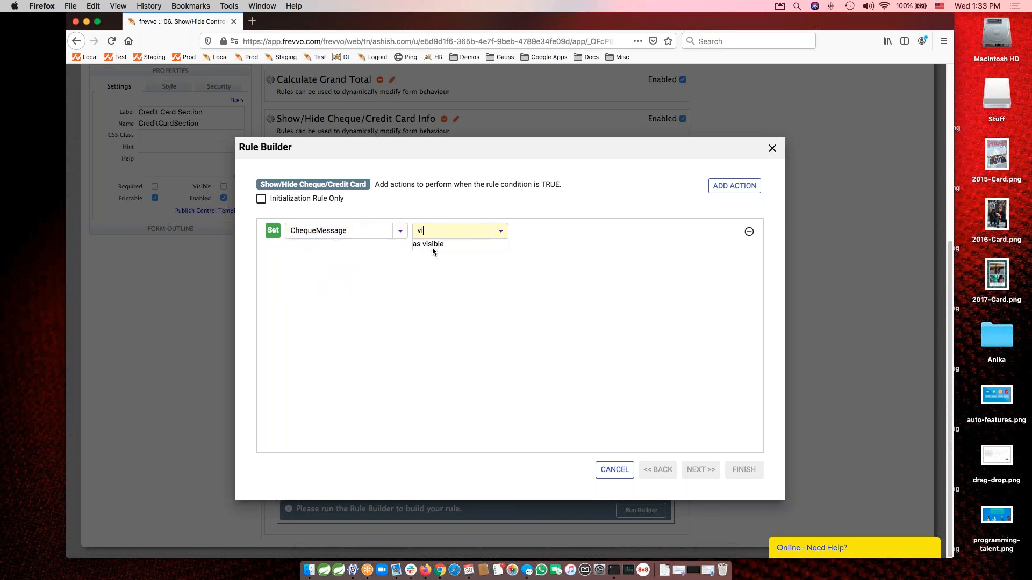
pyautogui.click(433, 244)
# Add four more actions for the true condition and set CreditCardSection as hidden in the first of them.
pyautogui.click(735, 189)
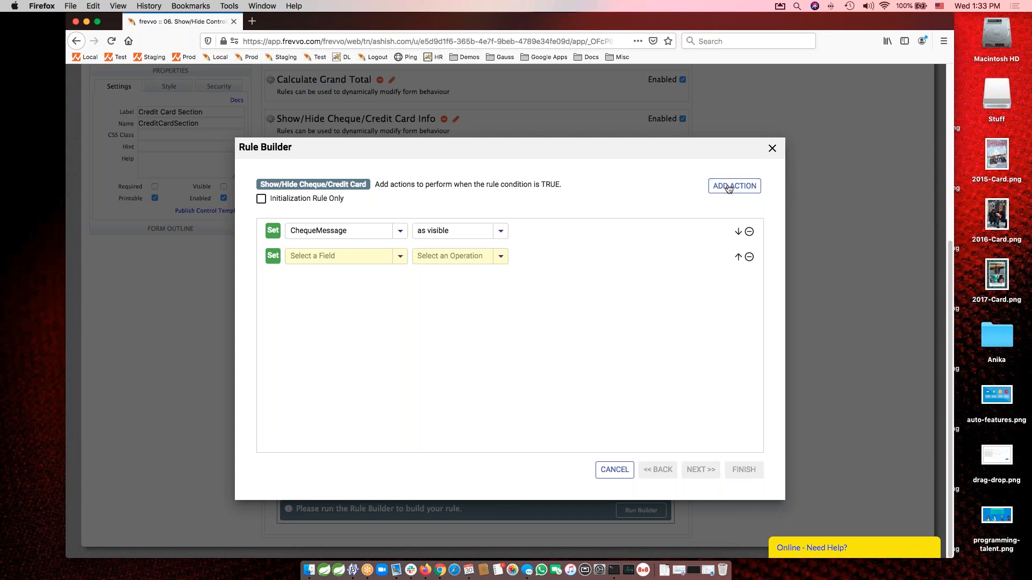
pyautogui.click(733, 188)
pyautogui.click(732, 187)
pyautogui.click(732, 187)
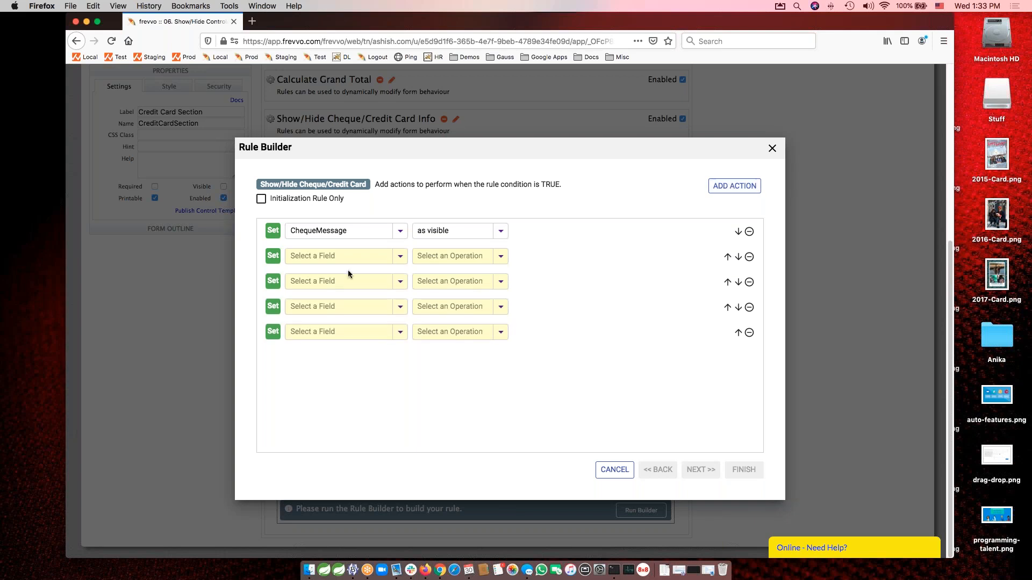
pyautogui.click(339, 255)
pyautogui.write('Credi')
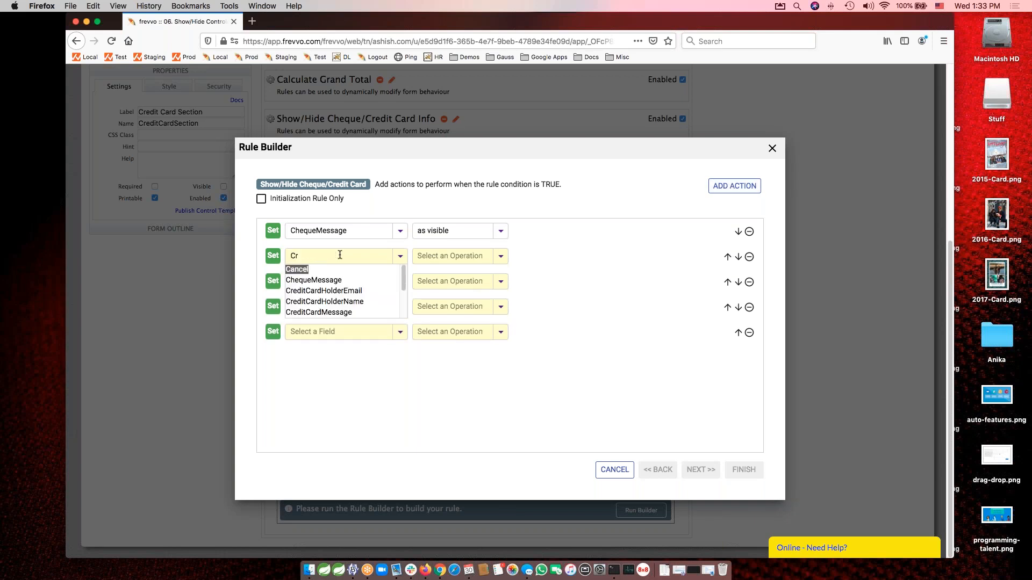
pyautogui.press('Down')
pyautogui.press('Down')
pyautogui.press('Down')
pyautogui.press('Down')
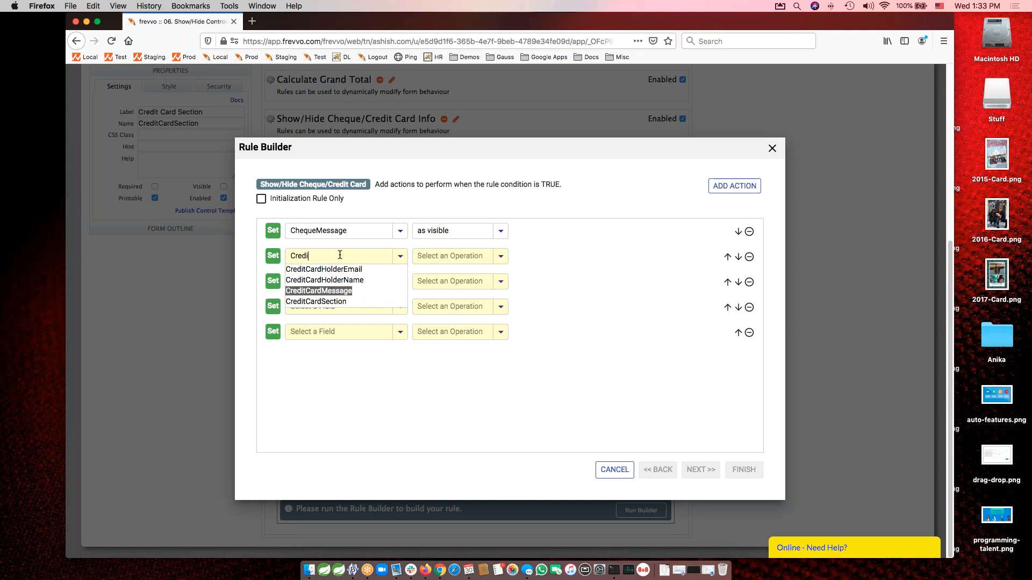
pyautogui.press('Return')
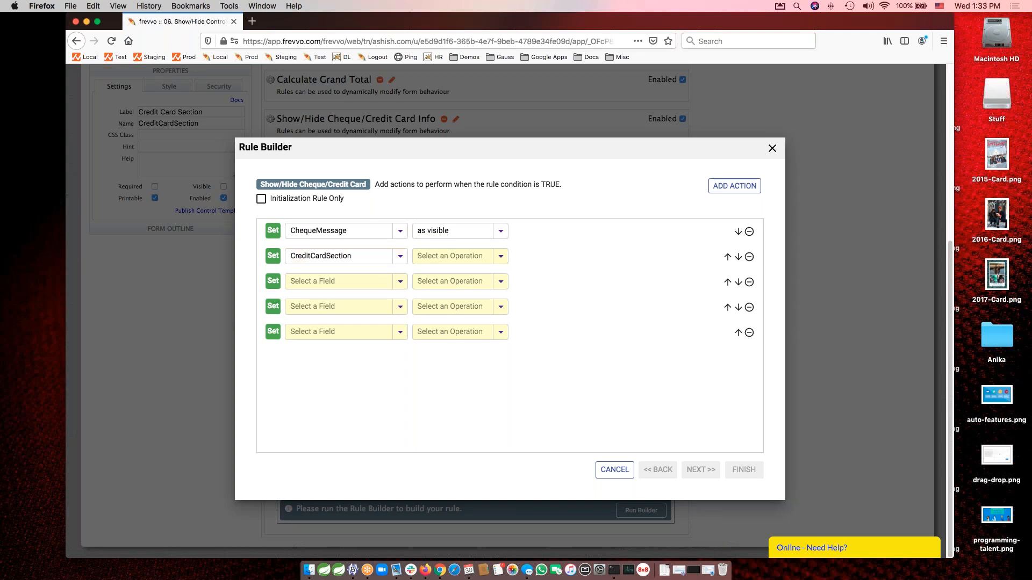
pyautogui.click(446, 251)
pyautogui.click(434, 271)
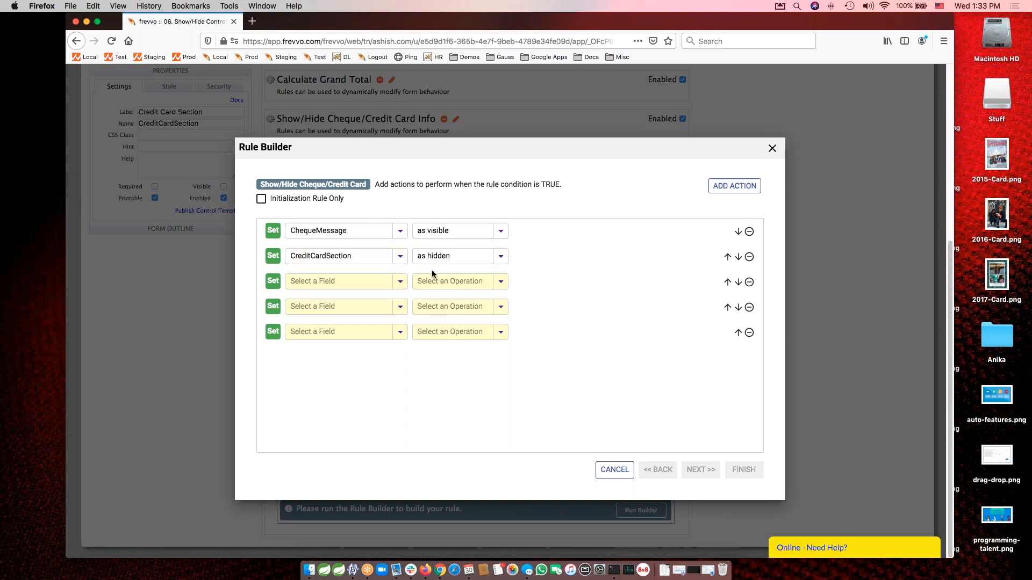
# Set CreditCardSection as optional in the third action of the true condition.
pyautogui.click(338, 281)
pyautogui.write('Credit')
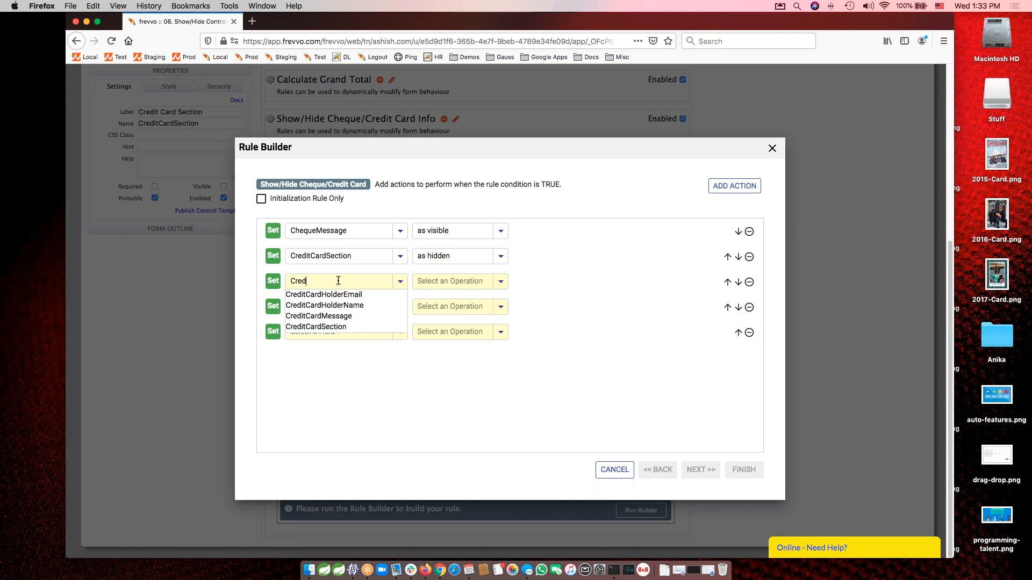
pyautogui.click(364, 328)
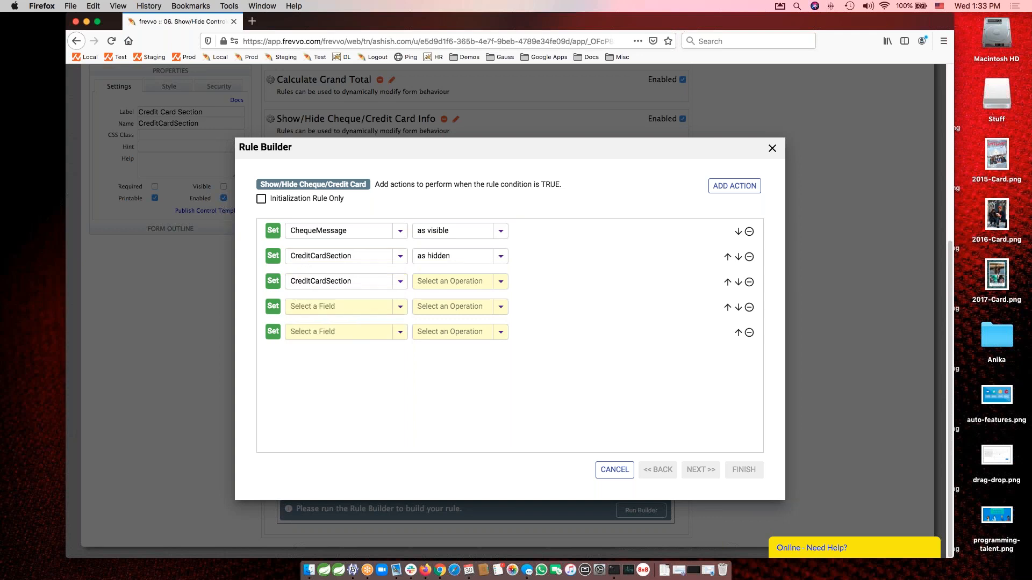
pyautogui.click(436, 282)
pyautogui.write('option')
pyautogui.click(433, 295)
# Set CreditCardHolderName to empty in the fourth action of the true condition.
pyautogui.click(320, 307)
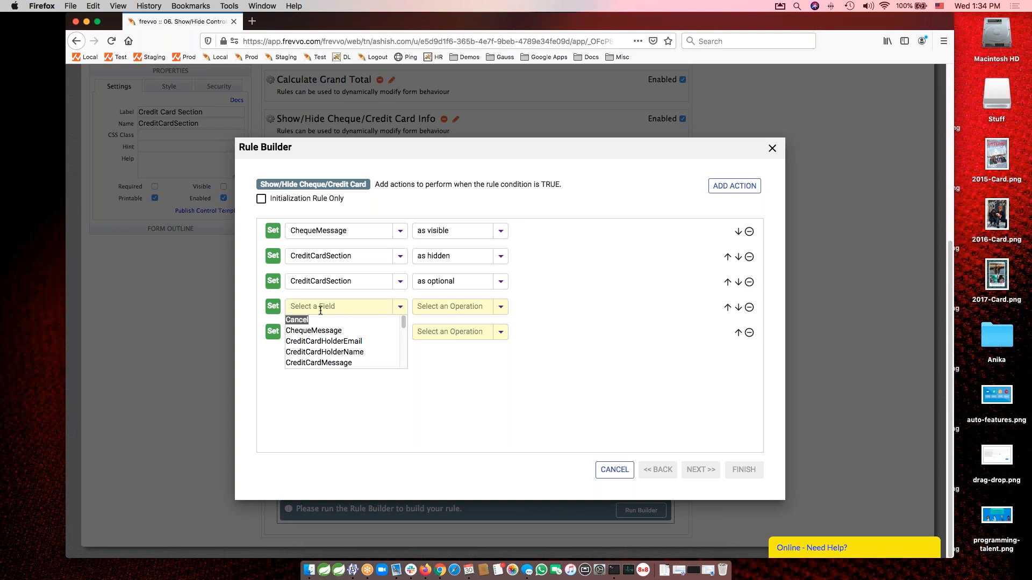
pyautogui.click(341, 351)
pyautogui.click(483, 307)
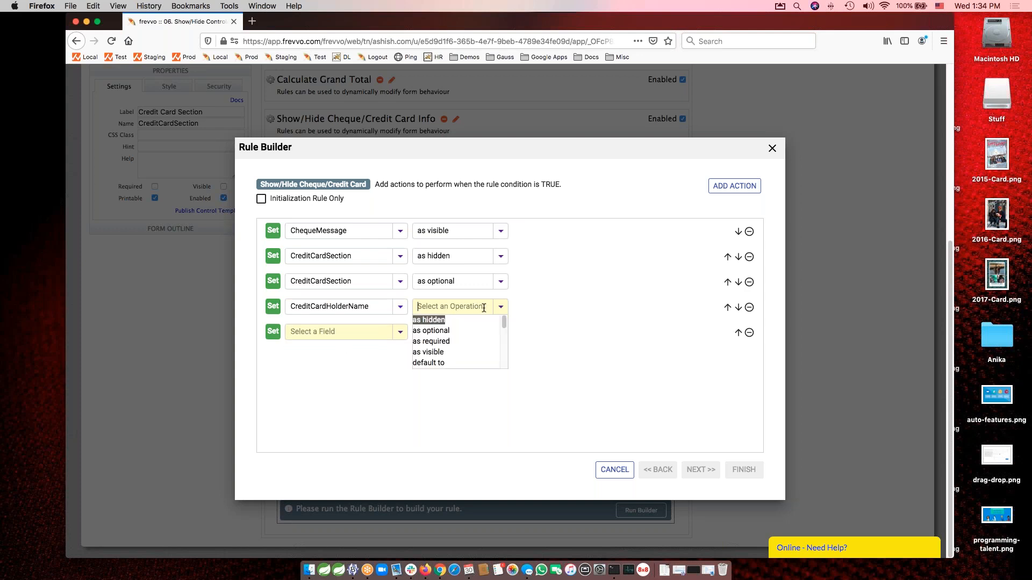
pyautogui.write('emp')
pyautogui.click(448, 318)
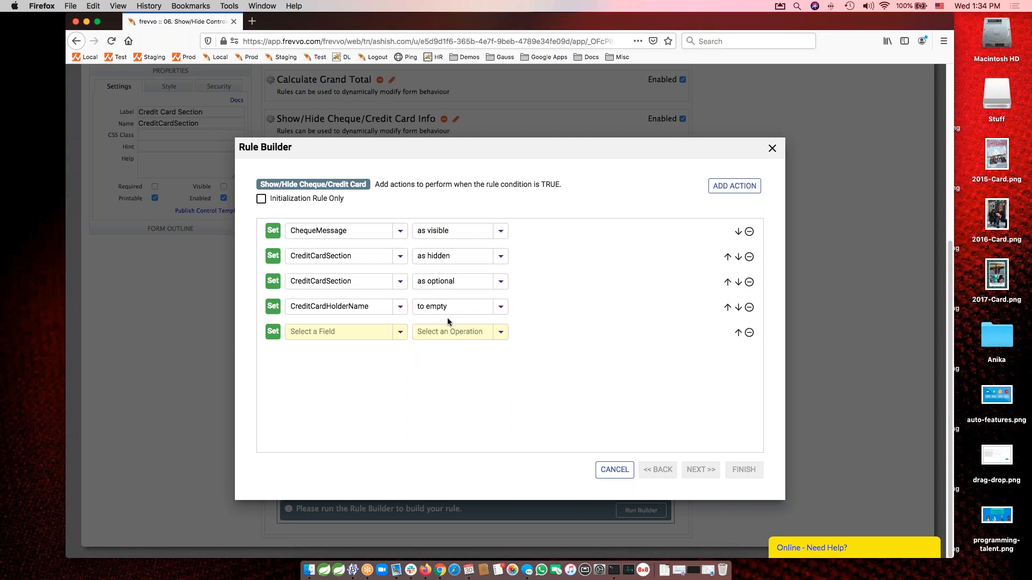
# Set CreditCardHolderEmail to empty in the fifth action of the true condition.
pyautogui.click(324, 330)
pyautogui.write('red')
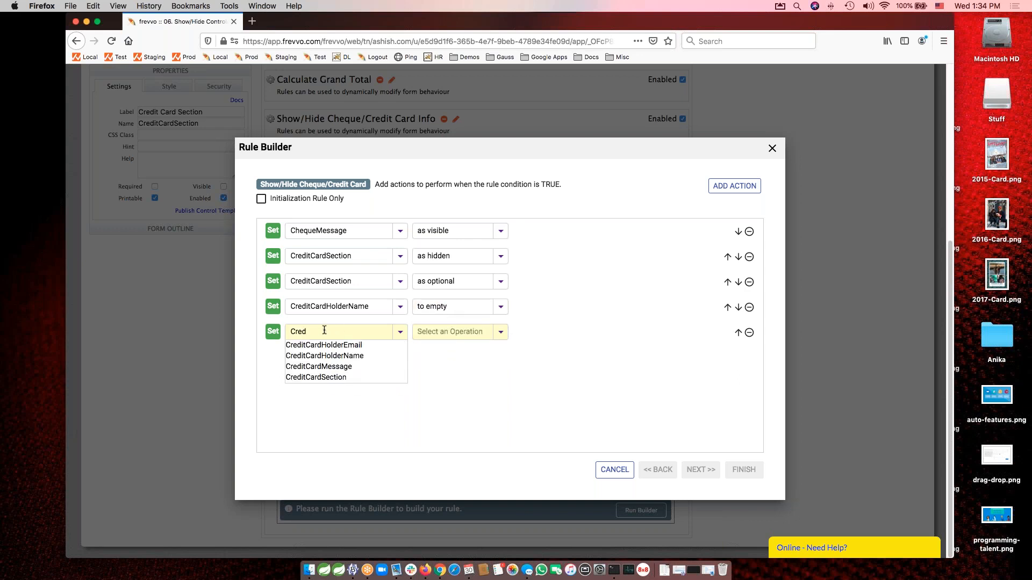
pyautogui.click(337, 345)
pyautogui.click(442, 331)
pyautogui.write('empy')
pyautogui.press('BackSpace')
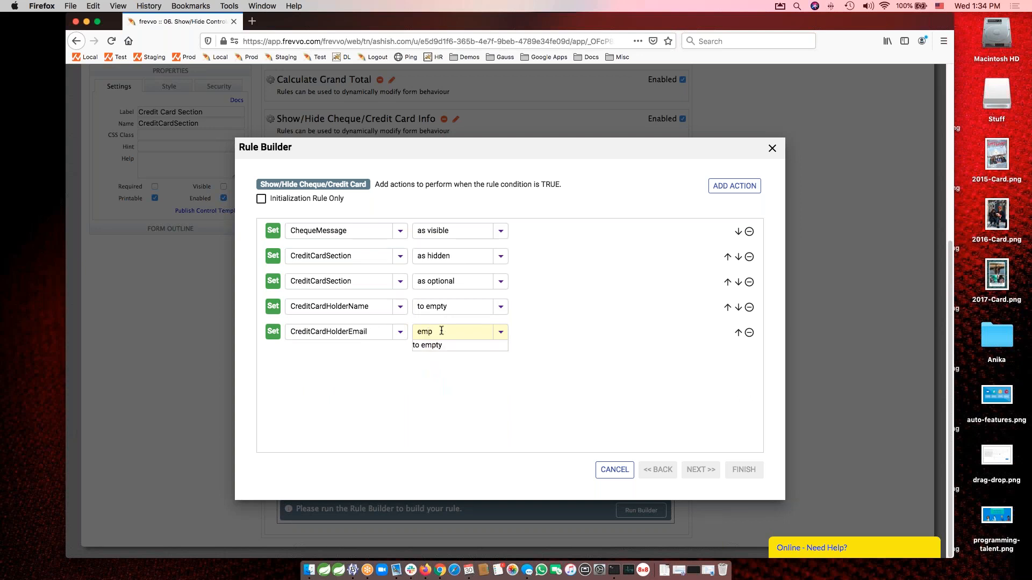
pyautogui.press('Return')
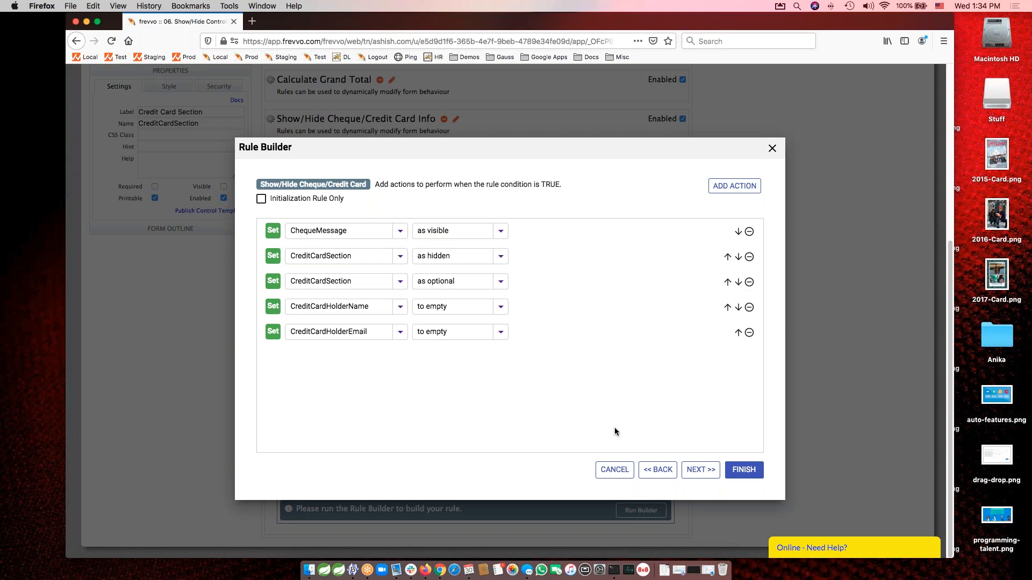
# Add three actions for when the rule condition is false and set ChequeMessage as hidden in the first.
pyautogui.click(692, 473)
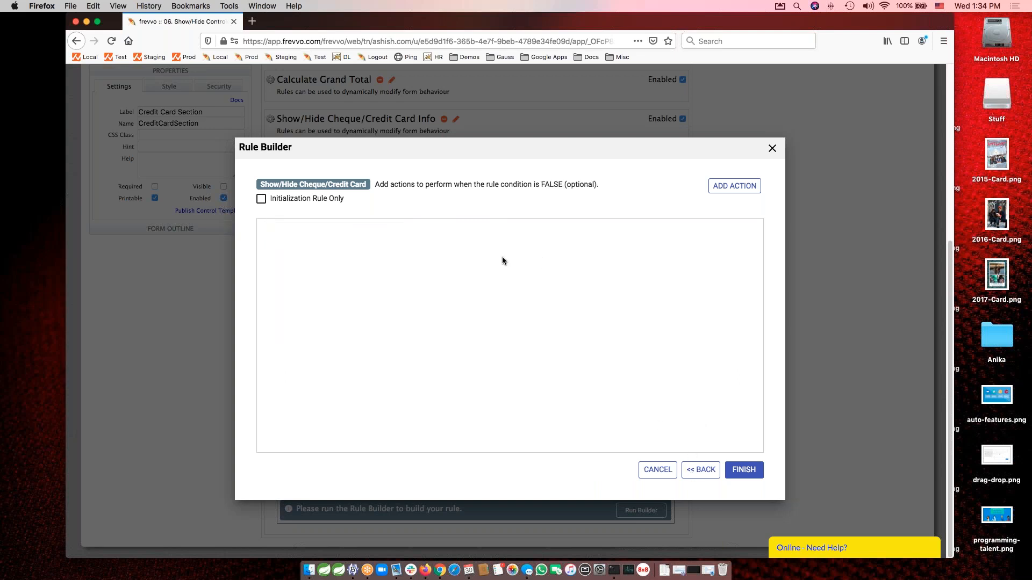
pyautogui.click(735, 190)
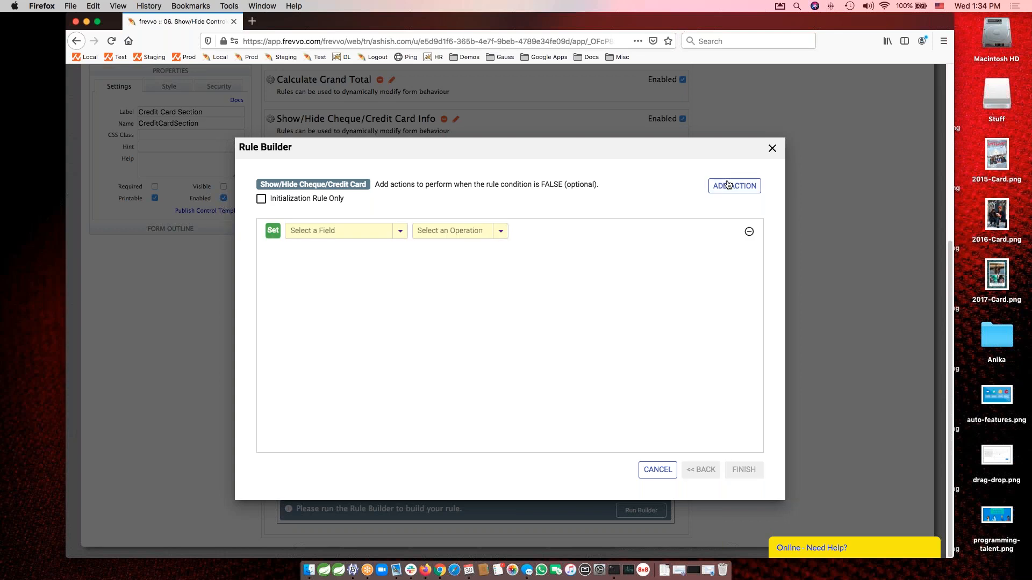
pyautogui.doubleClick(736, 191)
pyautogui.click(335, 230)
pyautogui.write('che')
pyautogui.press('Down')
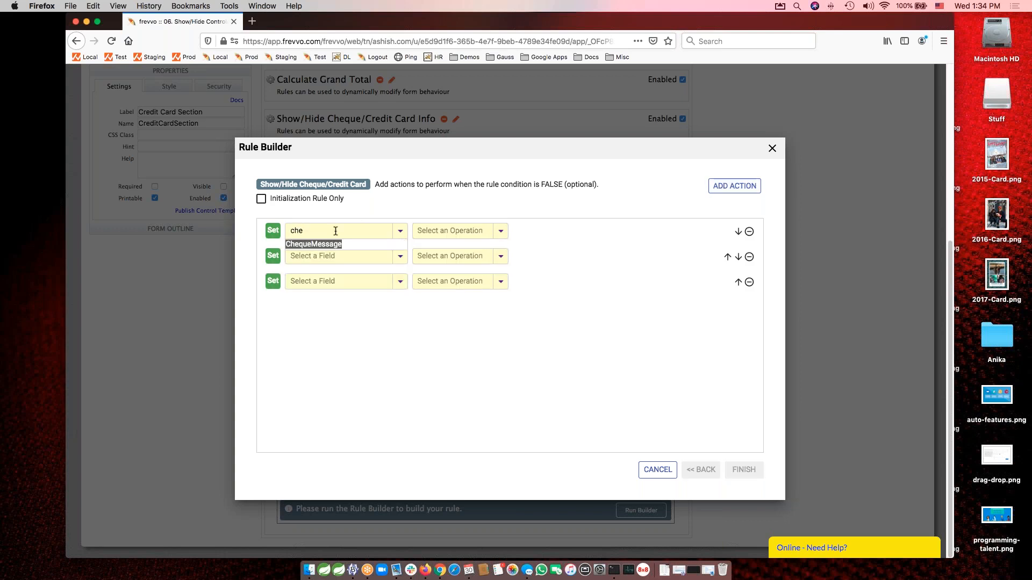
pyautogui.write('e')
pyautogui.press('Return')
pyautogui.click(433, 230)
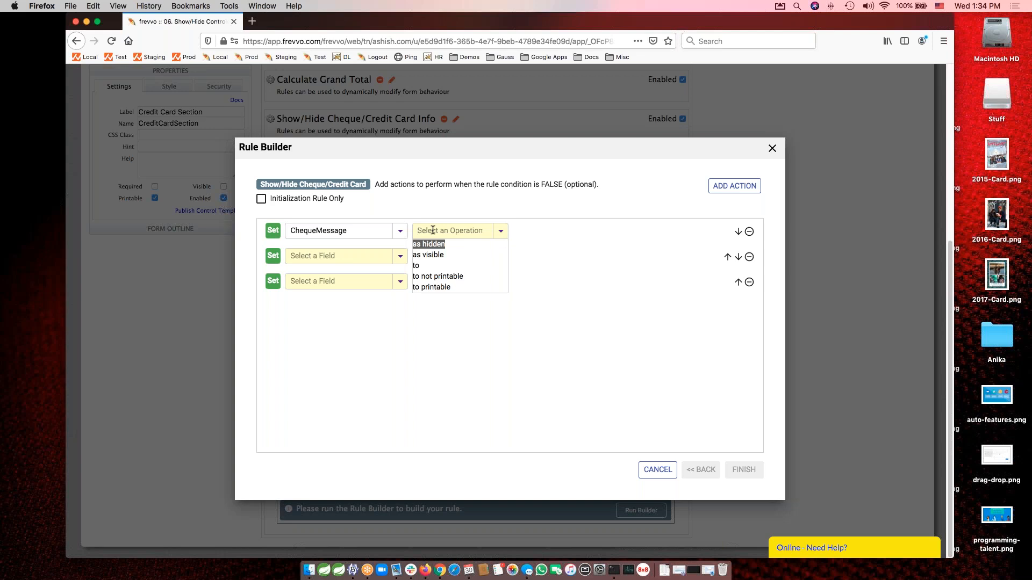
pyautogui.press('Return')
# Set CreditCardSection as visible in the second action of the false condition.
pyautogui.click(345, 256)
pyautogui.write('Cred')
pyautogui.press('Down')
pyautogui.press('Down')
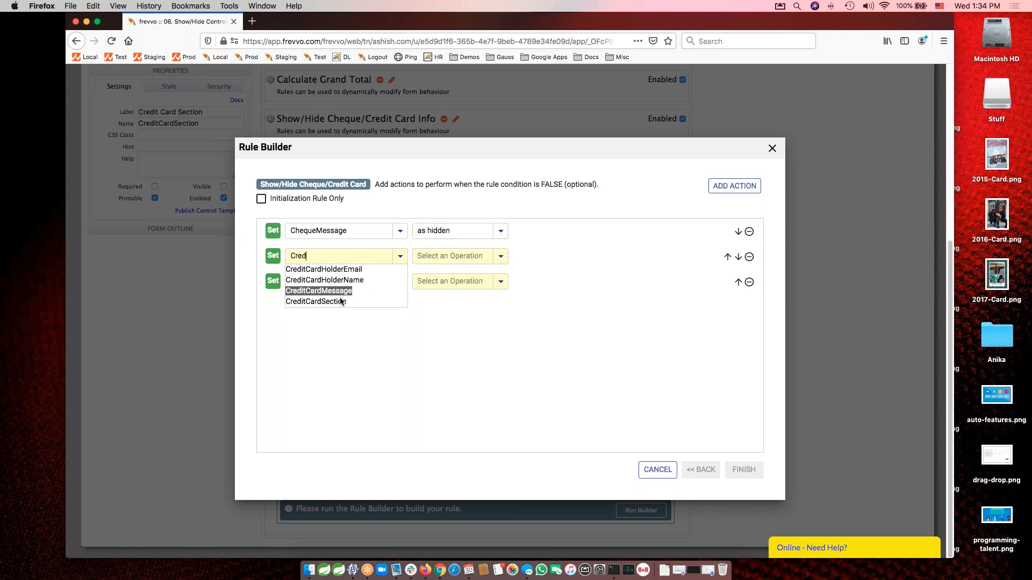
pyautogui.click(342, 301)
pyautogui.click(455, 257)
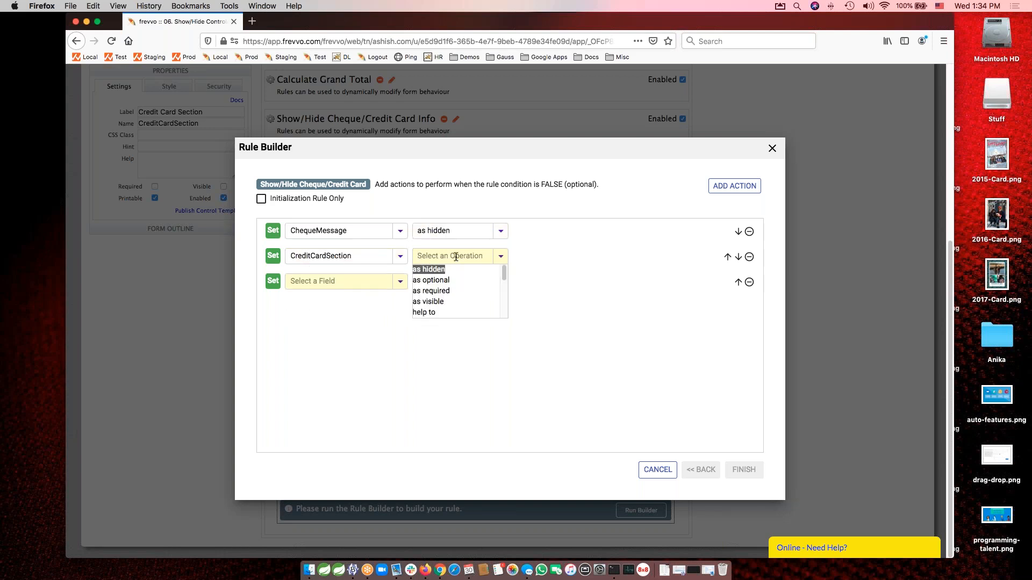
pyautogui.write('visi')
pyautogui.press('Return')
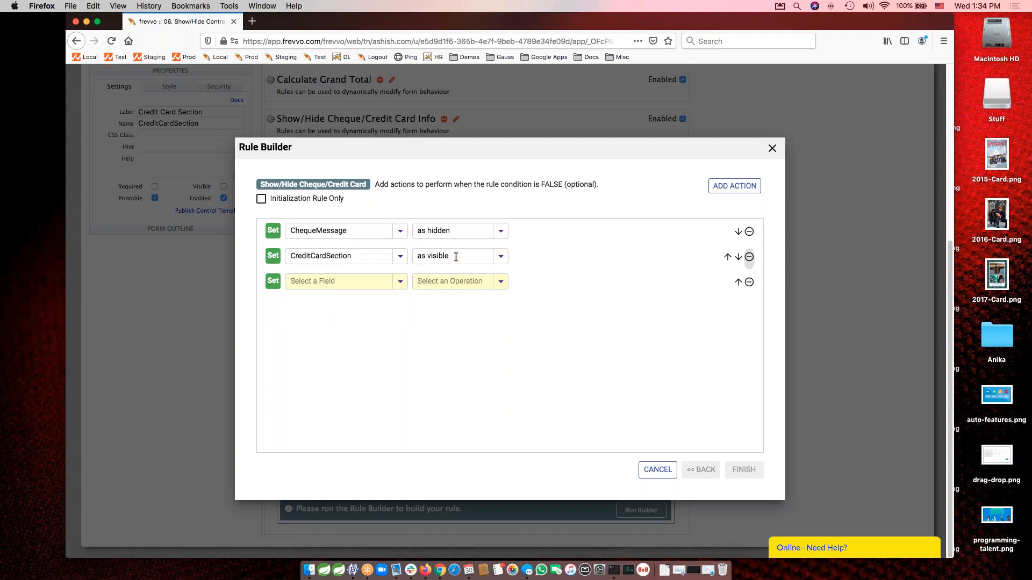
# Set CreditCardSection as required in the third action of the false condition and finish building the rule.
pyautogui.click(337, 283)
pyautogui.write('cred')
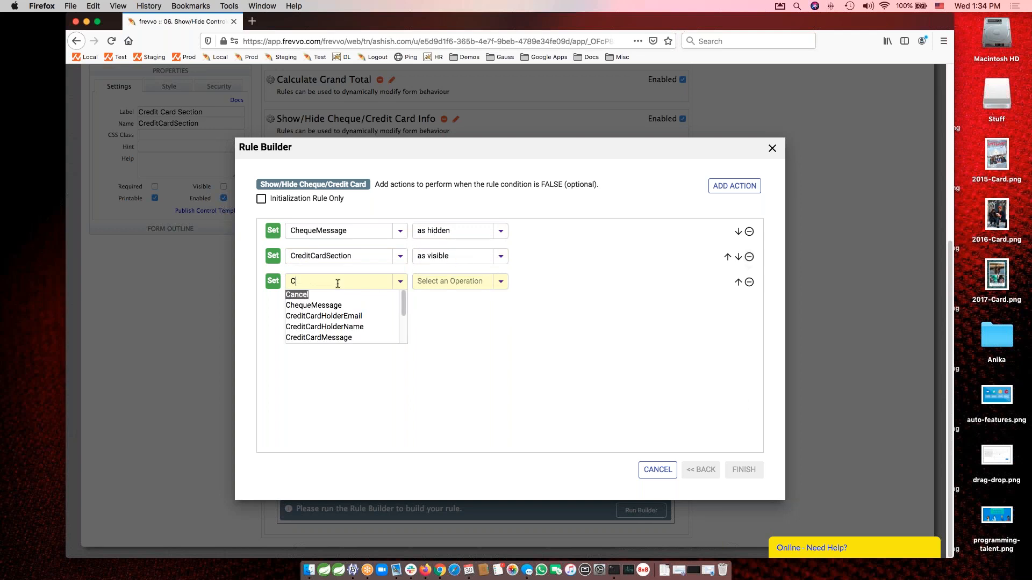
pyautogui.click(345, 329)
pyautogui.click(451, 279)
pyautogui.write('req')
pyautogui.click(442, 298)
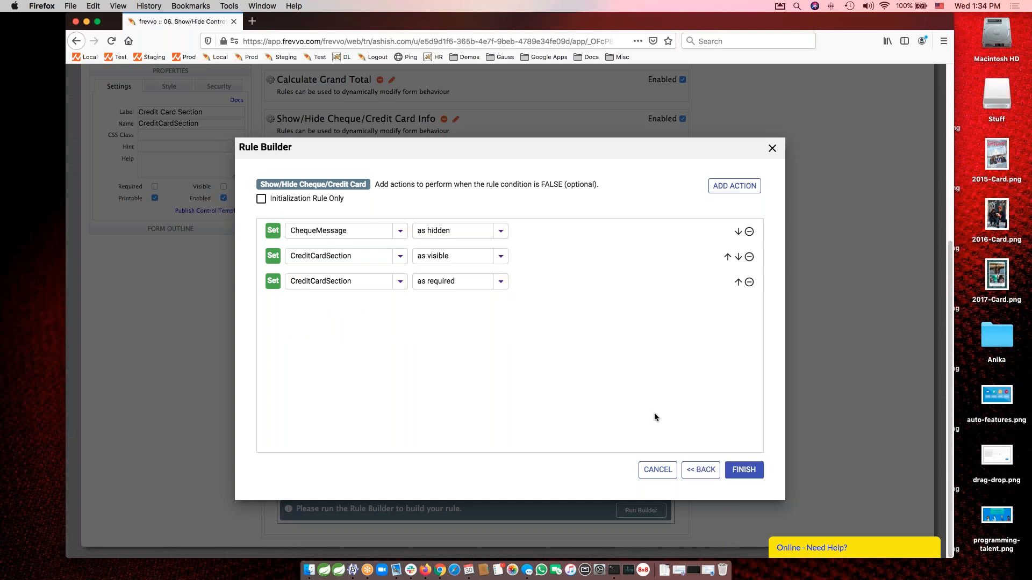
pyautogui.click(743, 471)
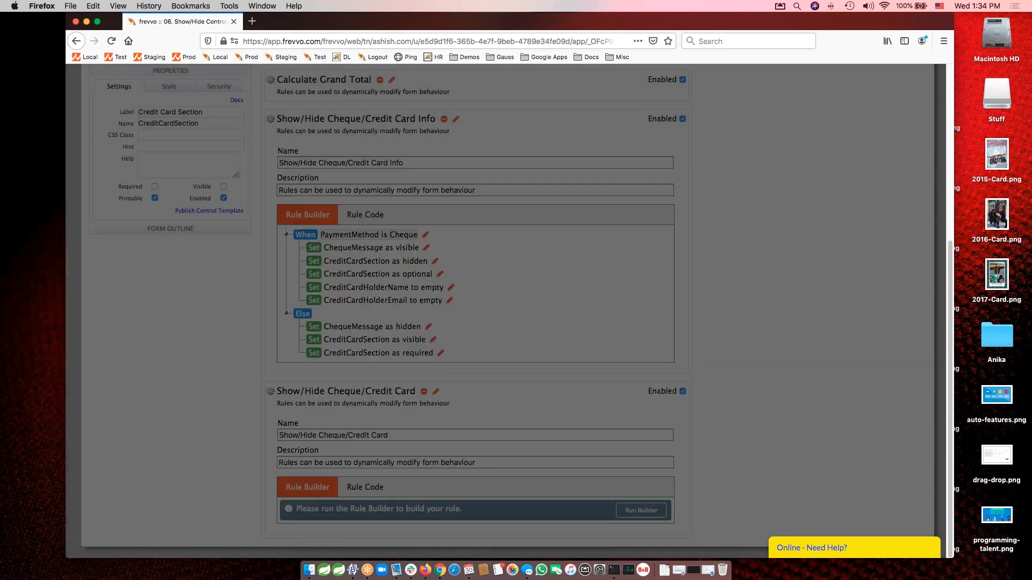
pyautogui.scroll(-10, 770, 460)
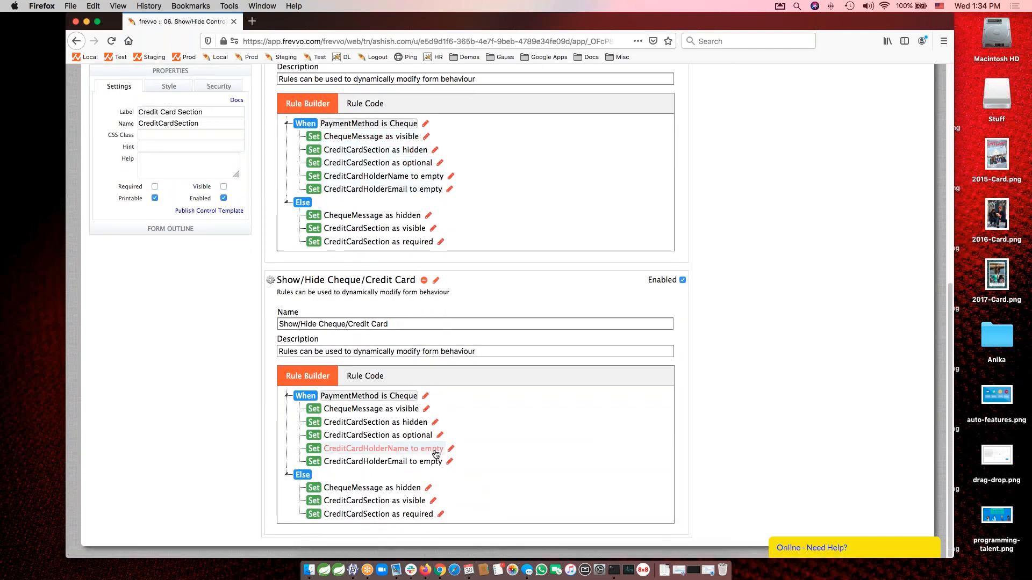
# Delete the older Show/Hide Cheque/Credit Card Info rule from the form's rule list.
pyautogui.scroll(3, 433, 102)
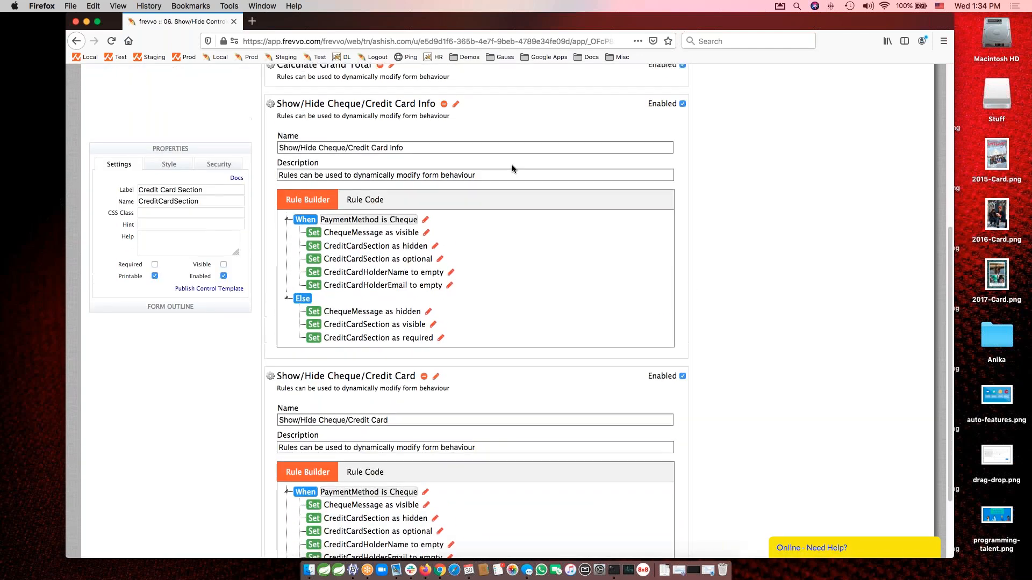
pyautogui.click(444, 104)
pyautogui.click(578, 337)
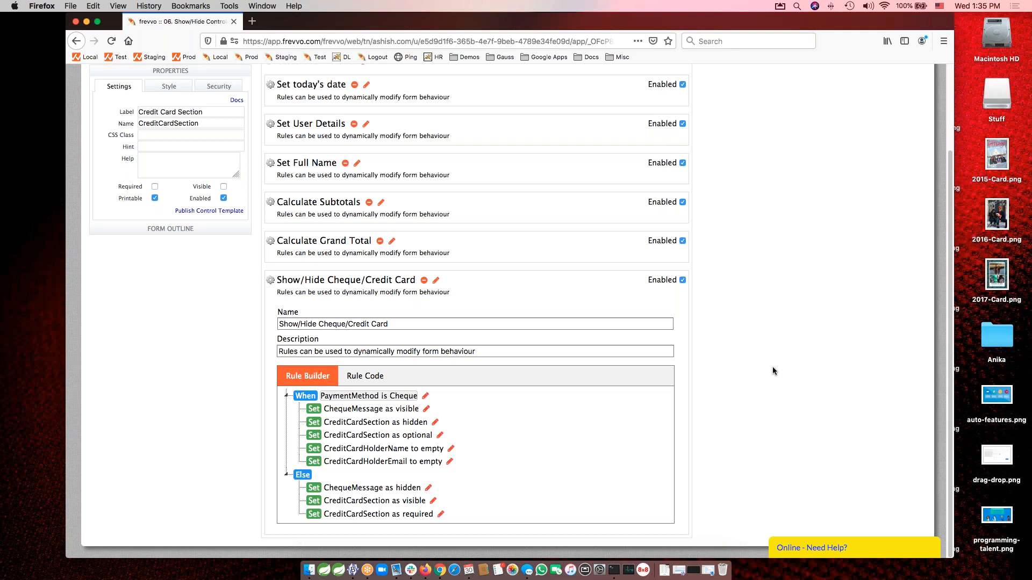
# Review the code generated for the Show/Hide Cheque/Credit Card rule and return to its visual builder view.
pyautogui.click(354, 378)
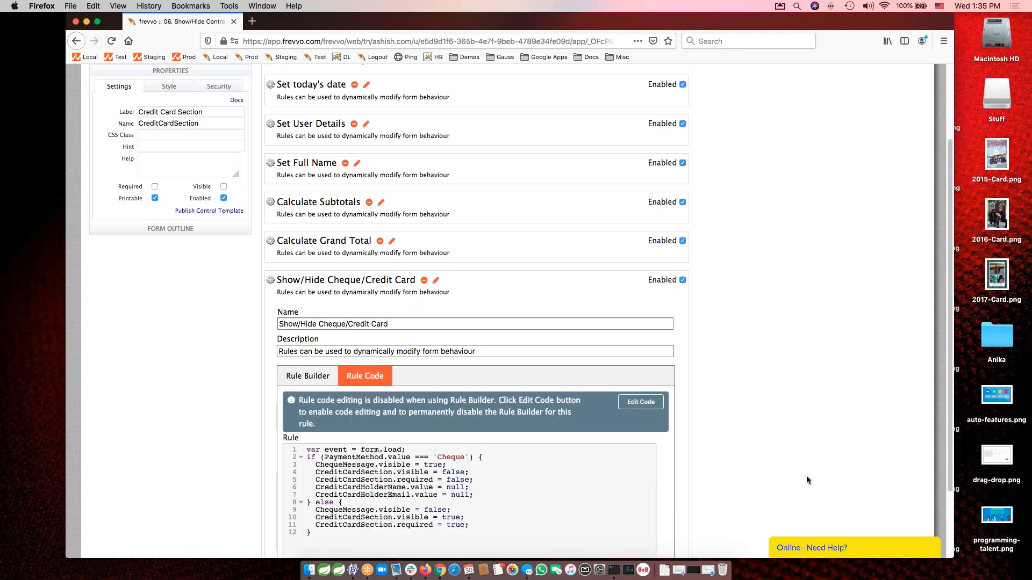
pyautogui.scroll(-3, 806, 476)
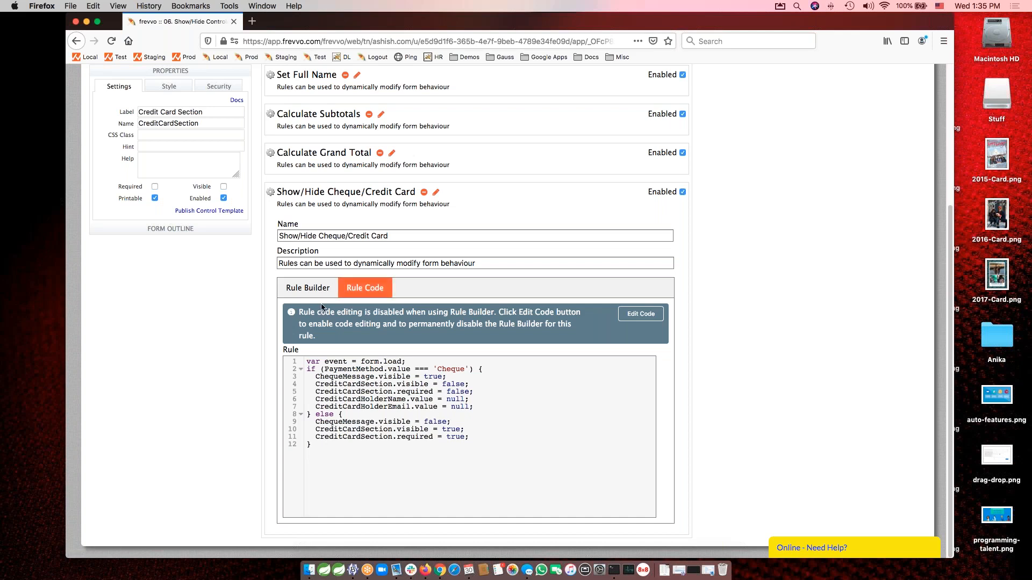
pyautogui.click(307, 288)
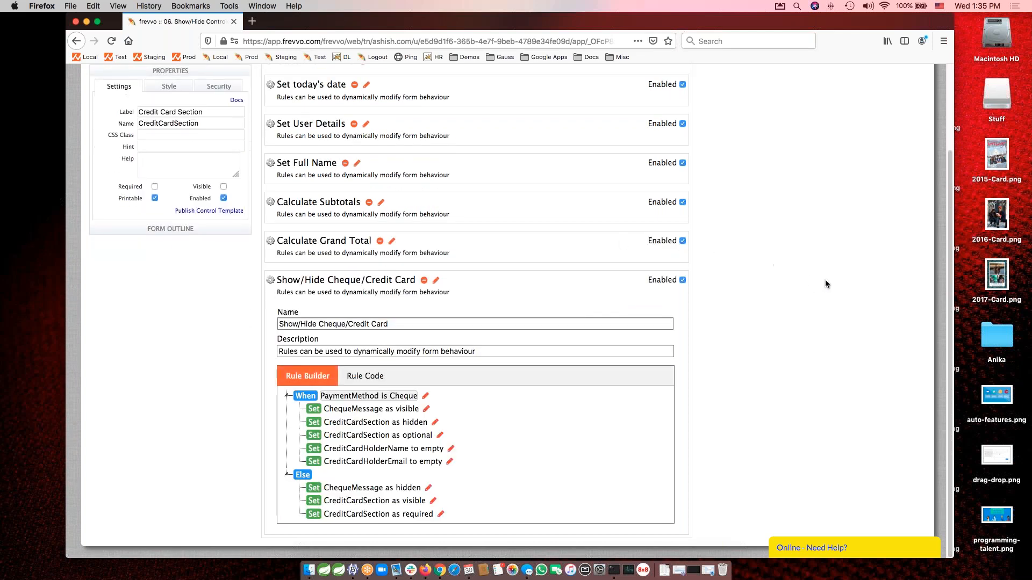
# Open the form in test mode and fill the first item row with Red widgets, quantity 11 and unit price 17.31.
pyautogui.scroll(4, 826, 284)
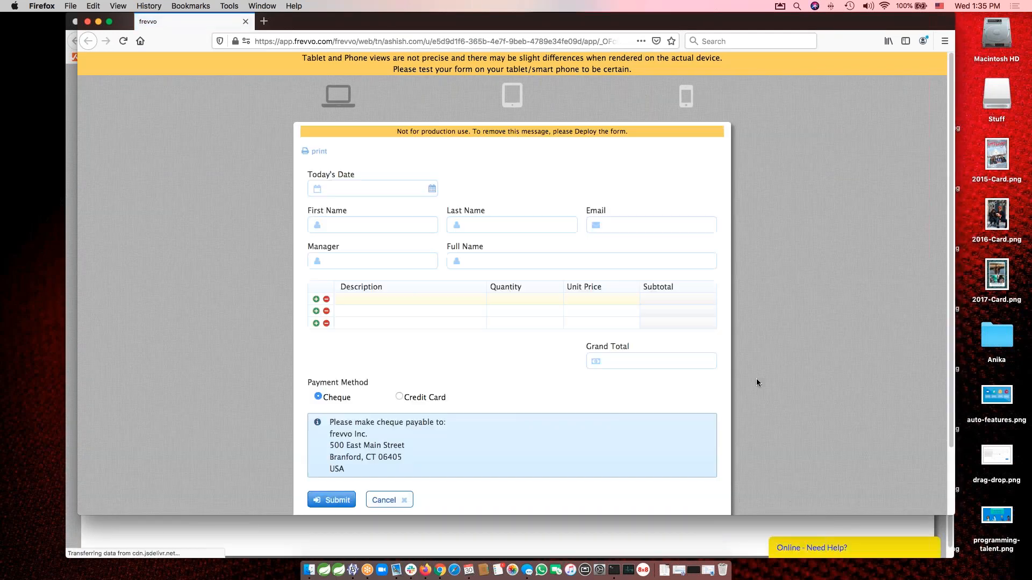
pyautogui.click(448, 216)
pyautogui.write('Red widgets')
pyautogui.press('Tab')
pyautogui.write('11')
pyautogui.press('Tab')
pyautogui.write('17.31')
pyautogui.press('Tab')
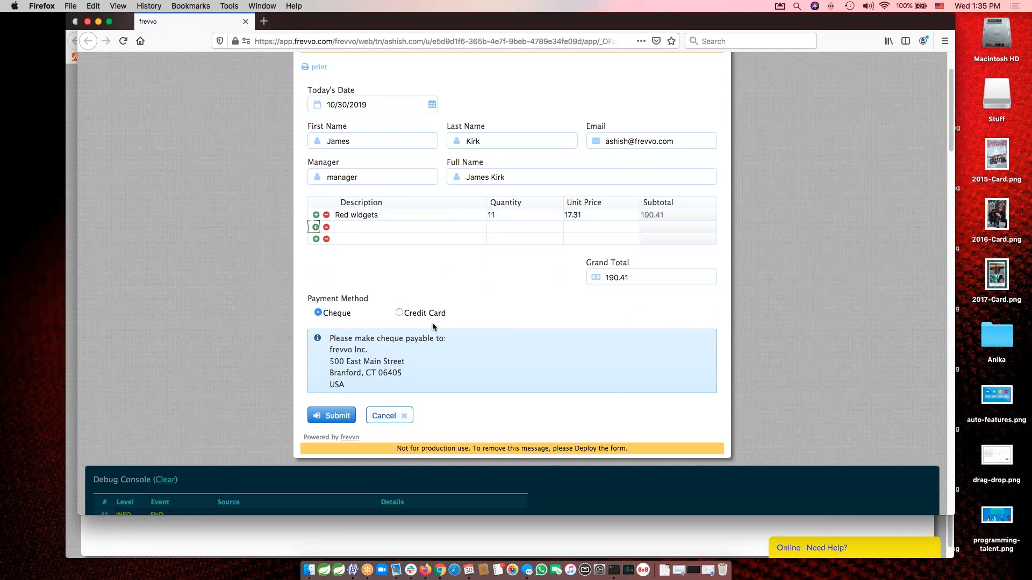
# Choose Credit Card as the payment method and enter the credit card holder's name and email.
pyautogui.scroll(-2, 432, 323)
pyautogui.scroll(-1, 432, 323)
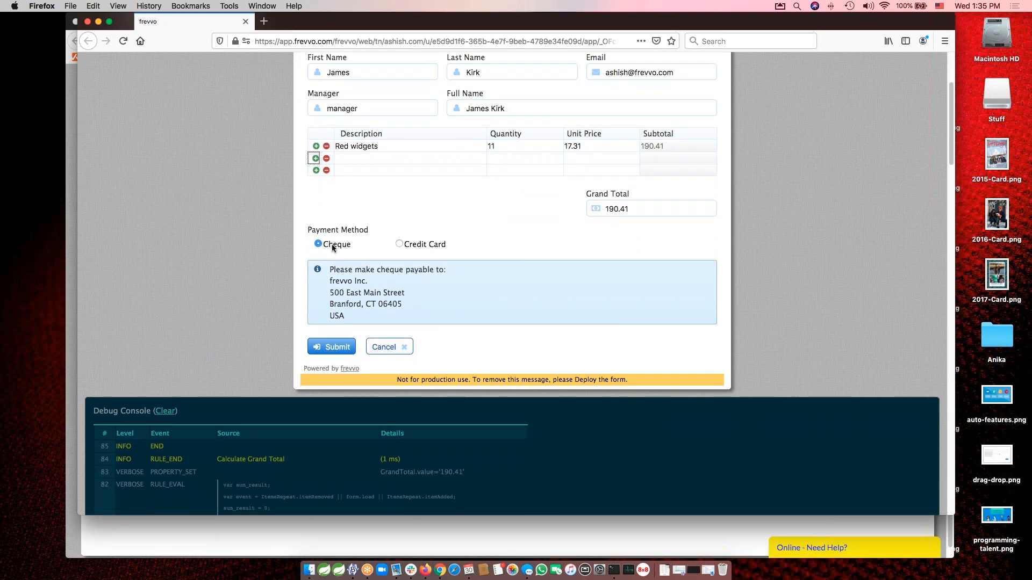
pyautogui.click(412, 244)
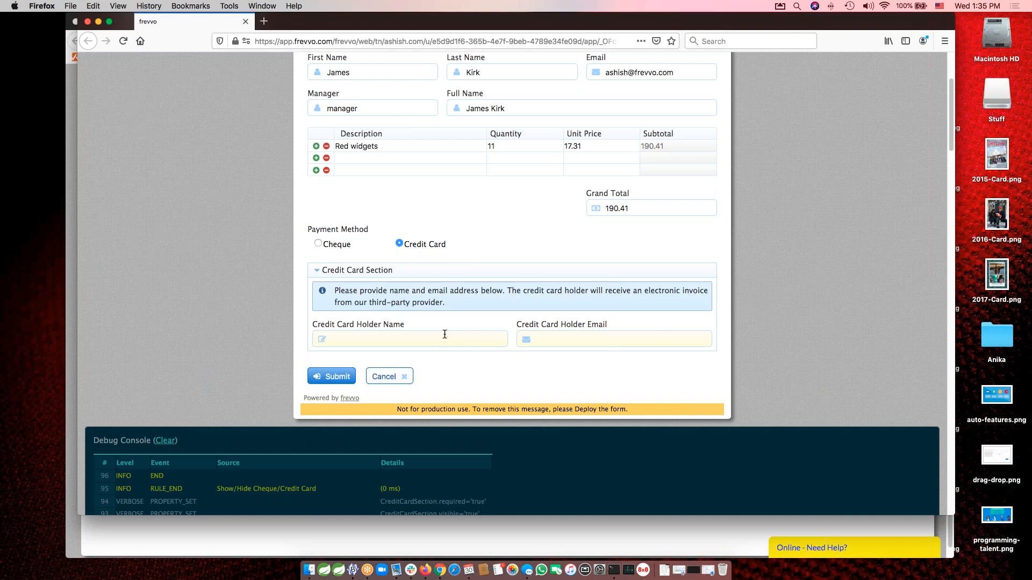
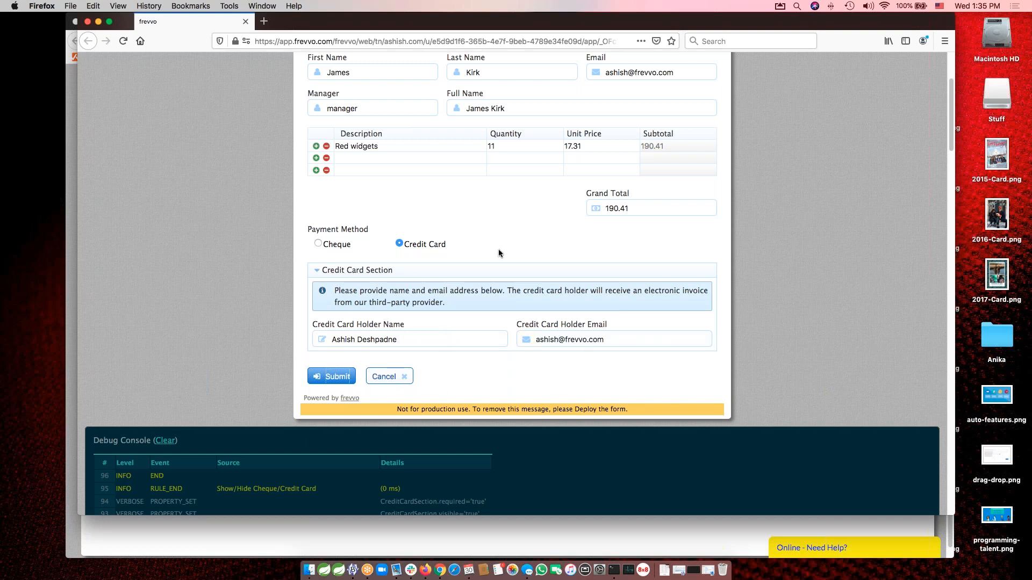
# Switch the payment method to Cheque and back to Credit Card to test the show/hide rule.
pyautogui.click(331, 246)
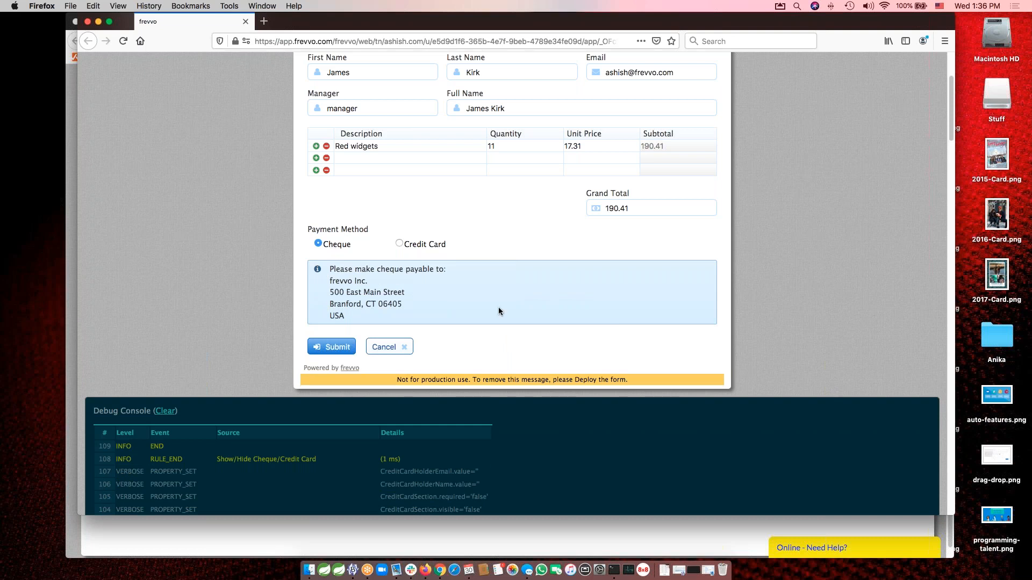
pyautogui.click(426, 245)
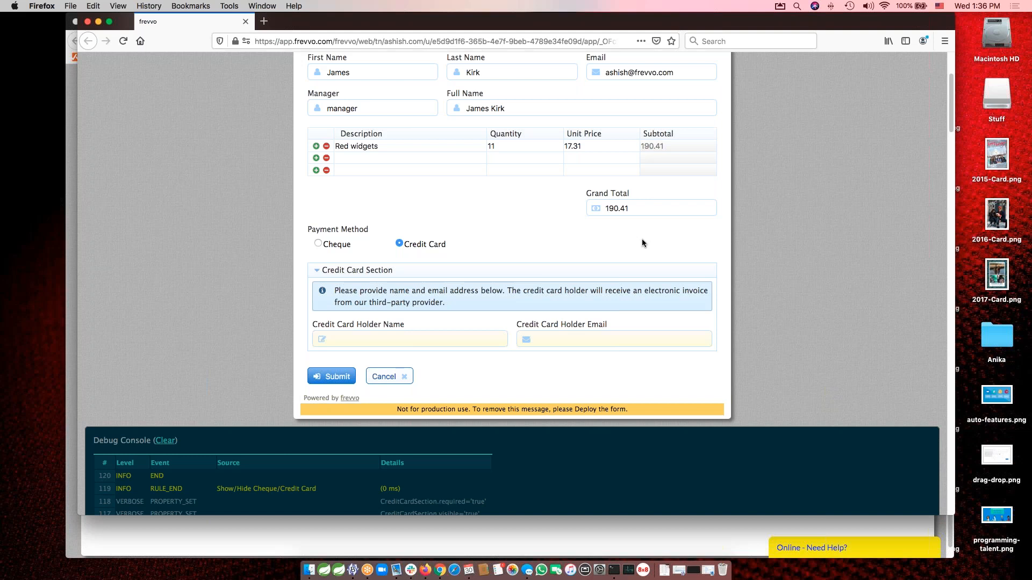
# Close the form test and the form editor, and open the flow 07. Show/Hide Approval Sections for editing.
pyautogui.click(87, 22)
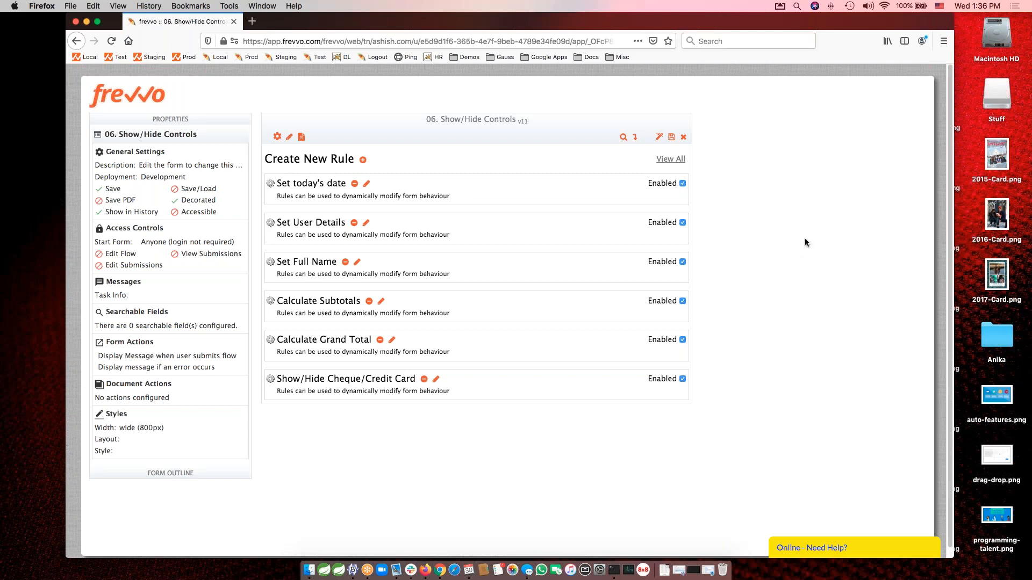
pyautogui.click(683, 137)
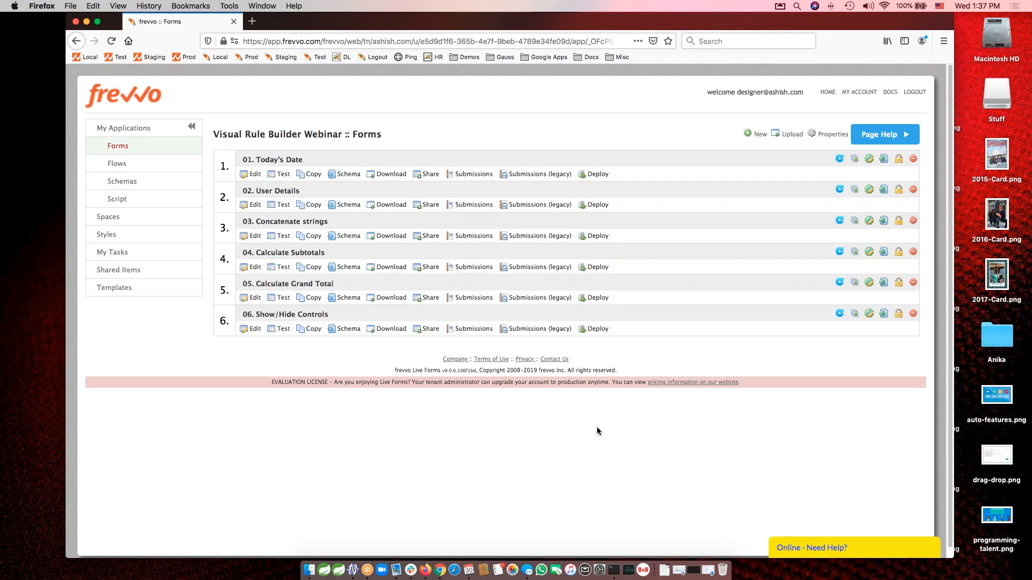
pyautogui.click(129, 166)
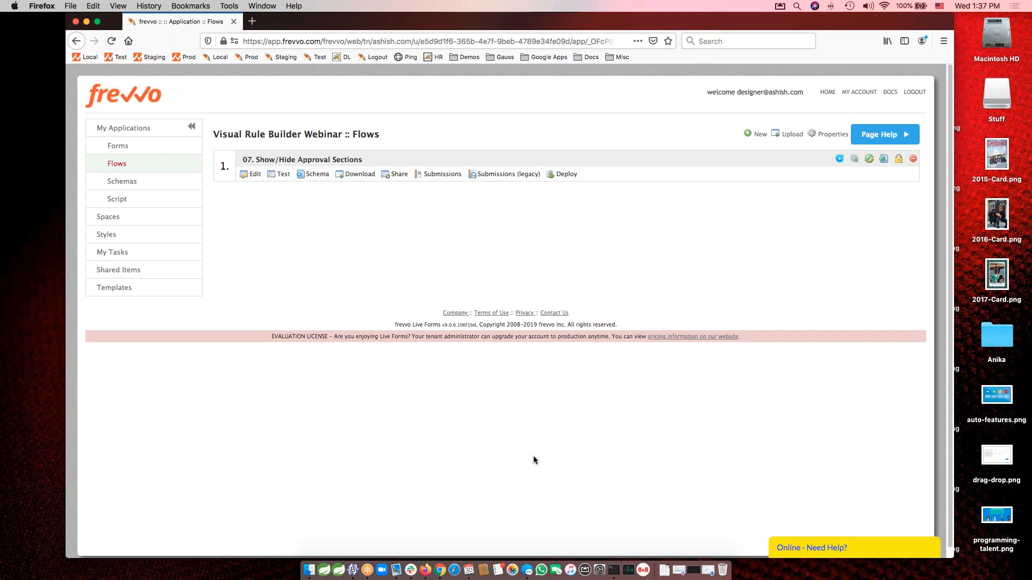
pyautogui.click(251, 174)
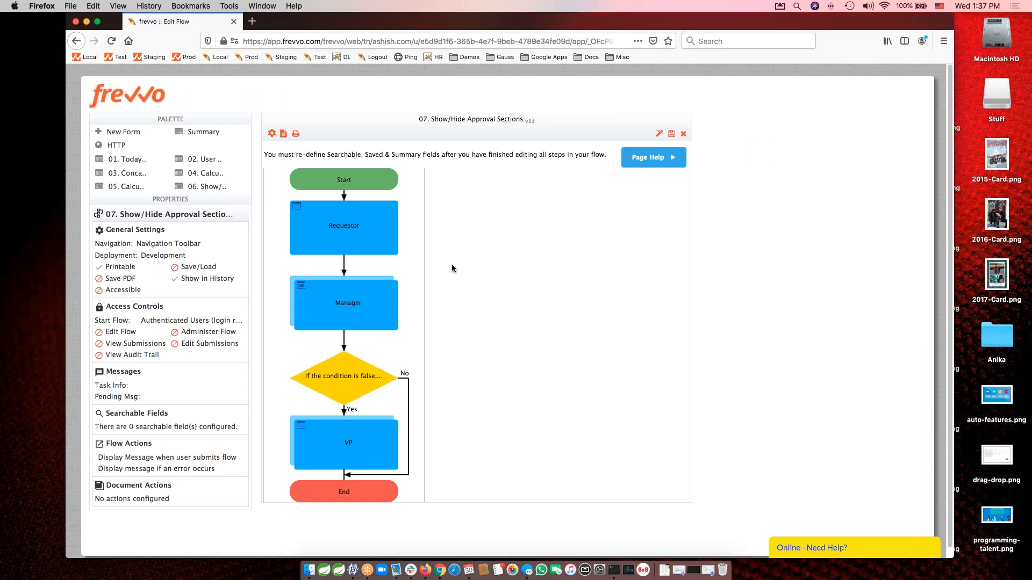
# Inspect the Requestor and Manager steps of the flow and open the VP step's precondition in the condition builder.
pyautogui.click(360, 237)
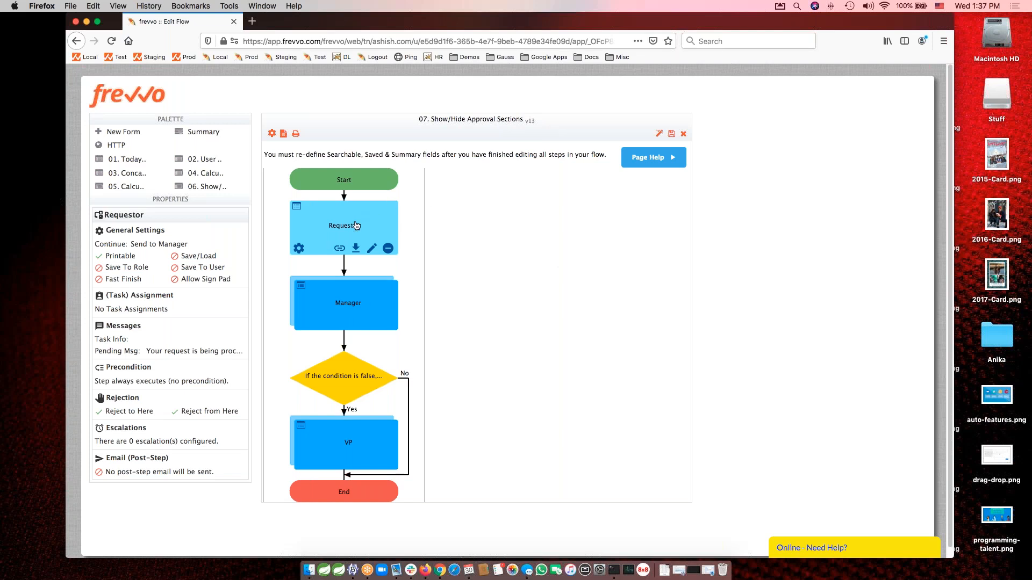
pyautogui.click(356, 299)
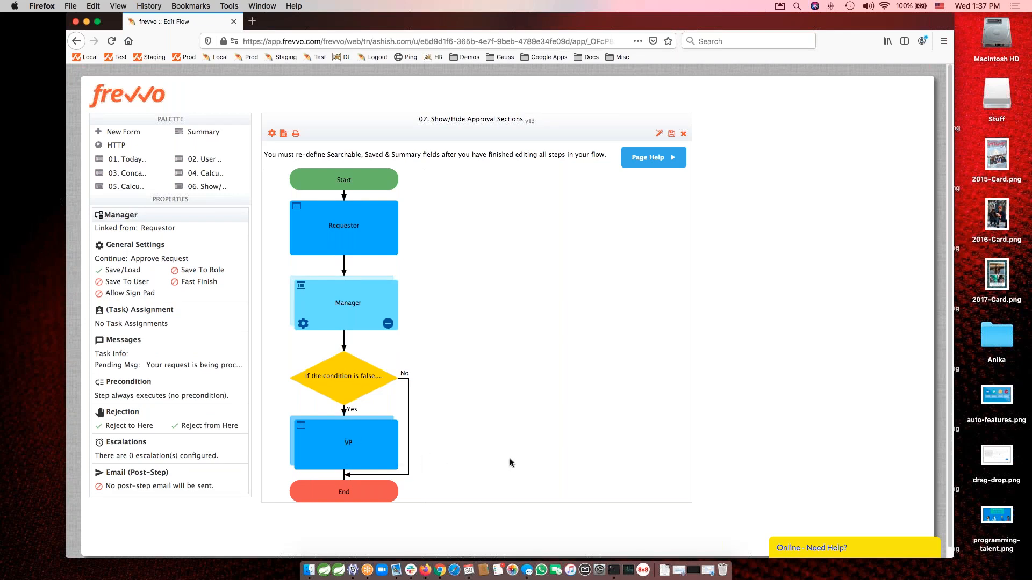
pyautogui.click(346, 381)
pyautogui.click(345, 392)
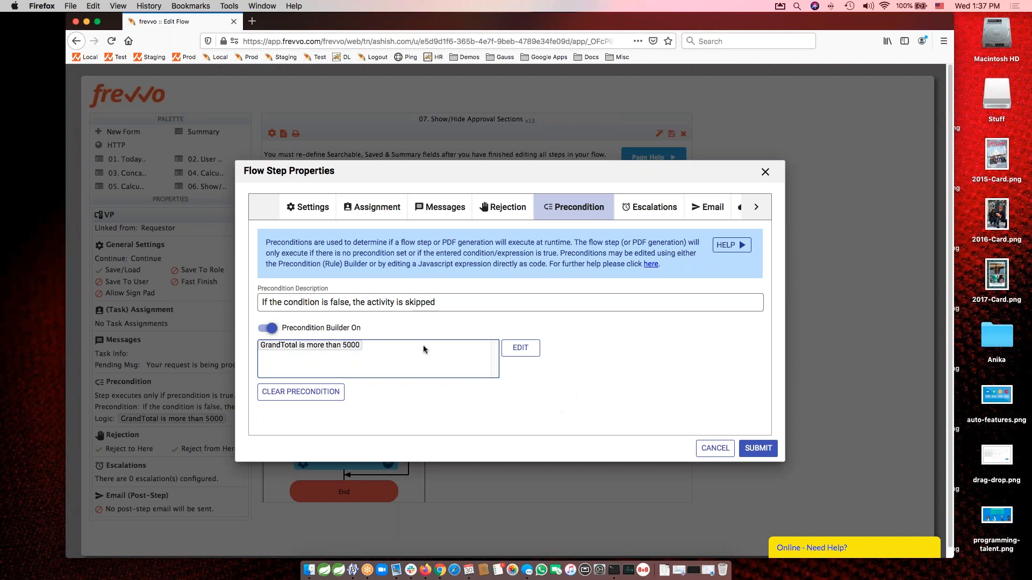
pyautogui.click(521, 350)
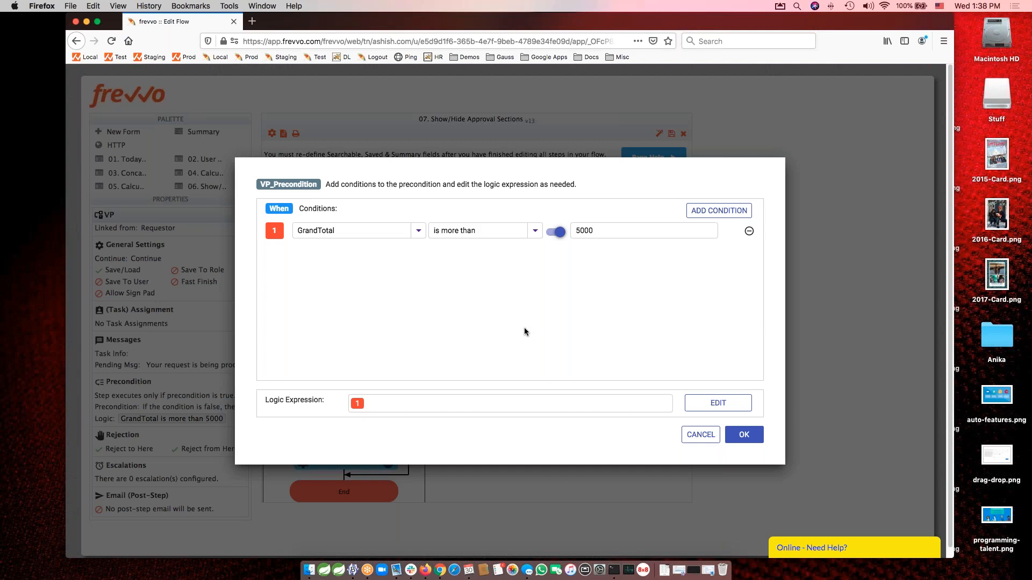
# Examine the fields and comparison operators available for the GrandTotal condition of the VP precondition.
pyautogui.click(360, 230)
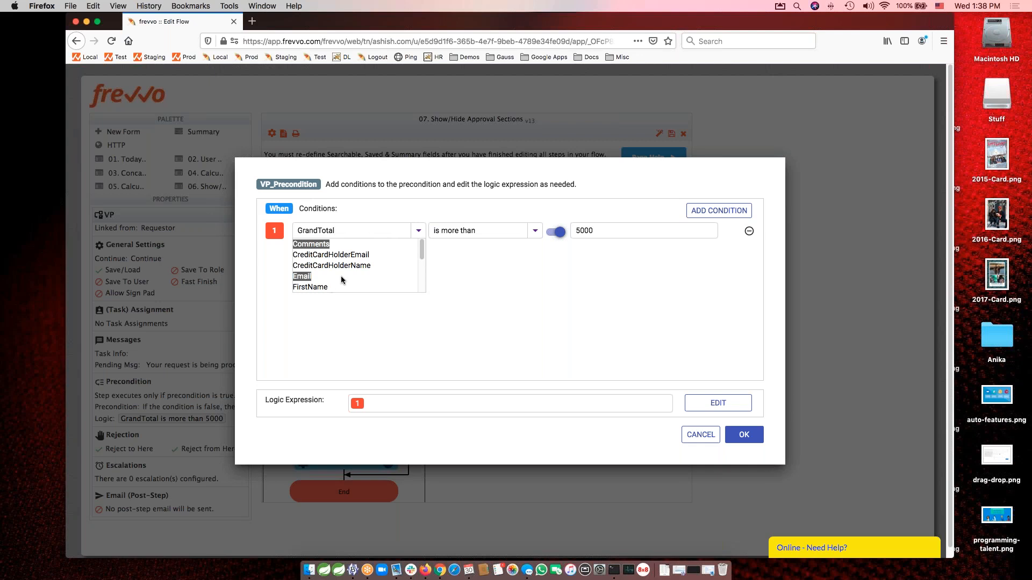
pyautogui.scroll(-2, 376, 270)
pyautogui.click(329, 263)
pyautogui.click(534, 233)
pyautogui.scroll(2, 474, 277)
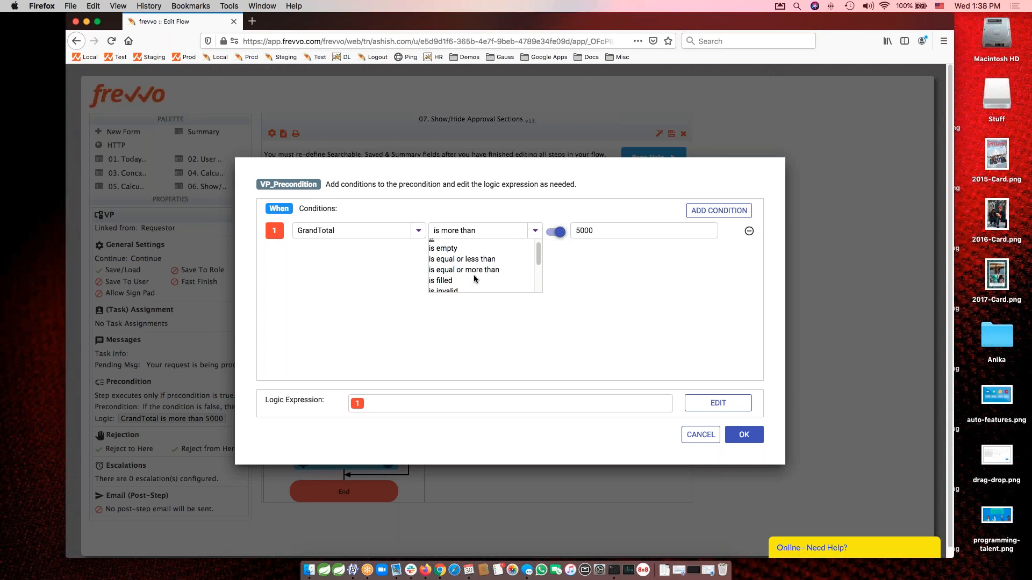
pyautogui.scroll(-3, 474, 278)
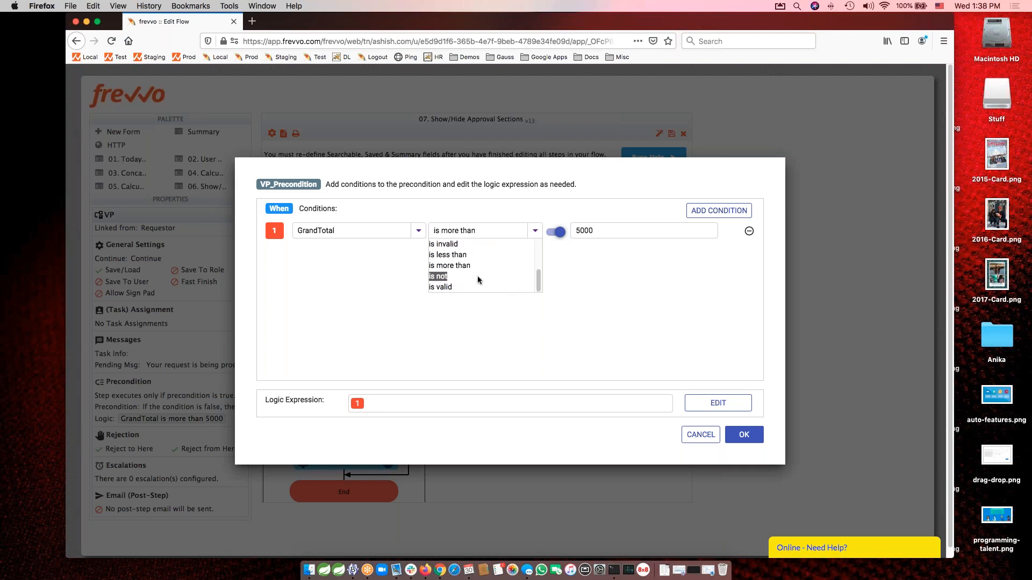
pyautogui.scroll(2, 474, 278)
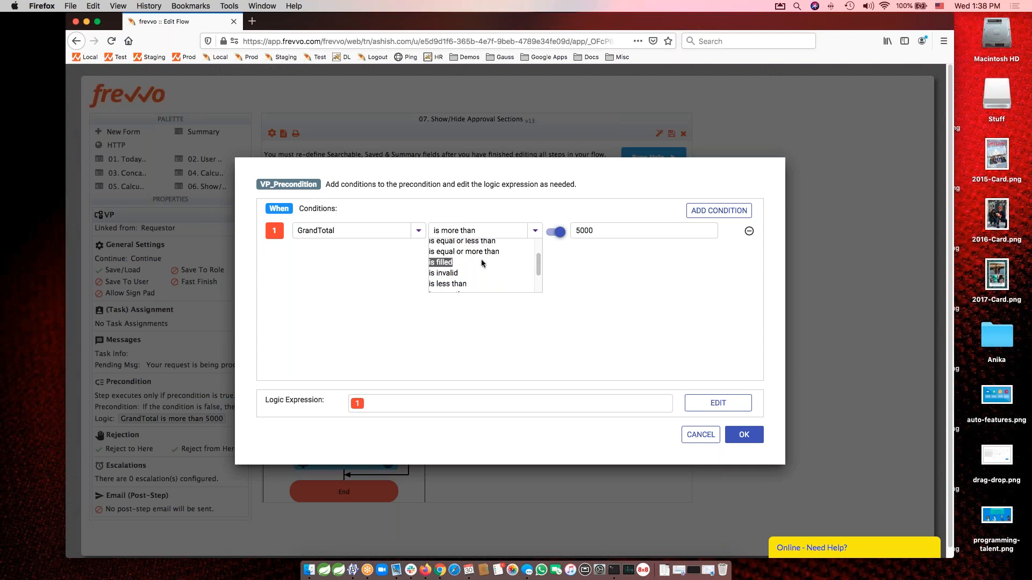
pyautogui.scroll(2, 481, 263)
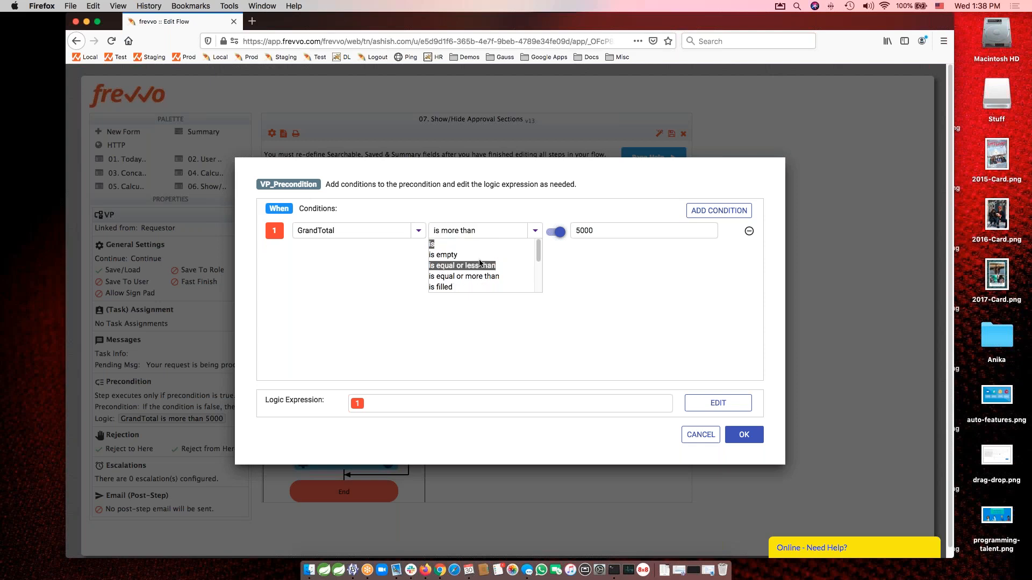
pyautogui.scroll(-2, 480, 264)
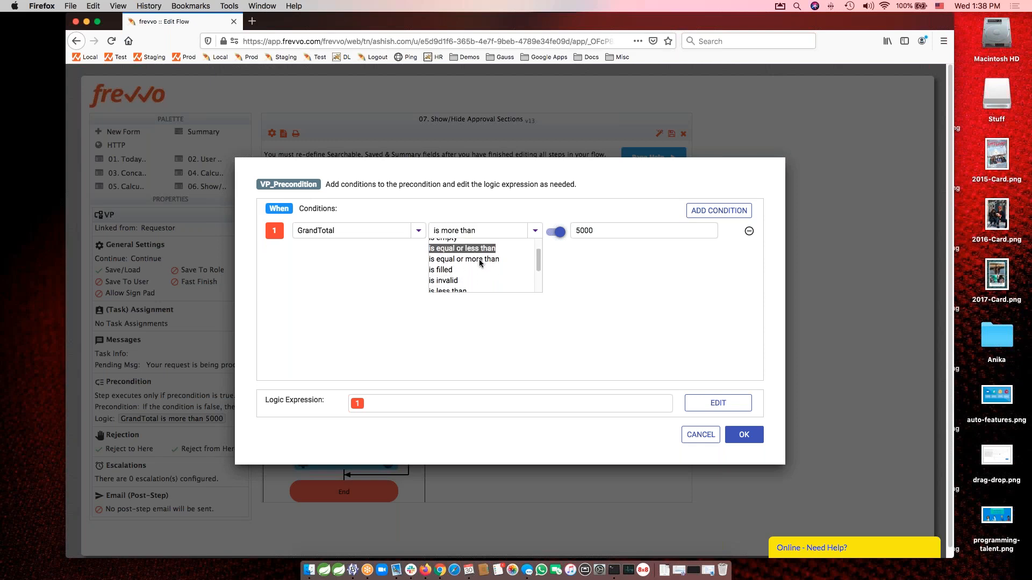
pyautogui.scroll(-3, 480, 263)
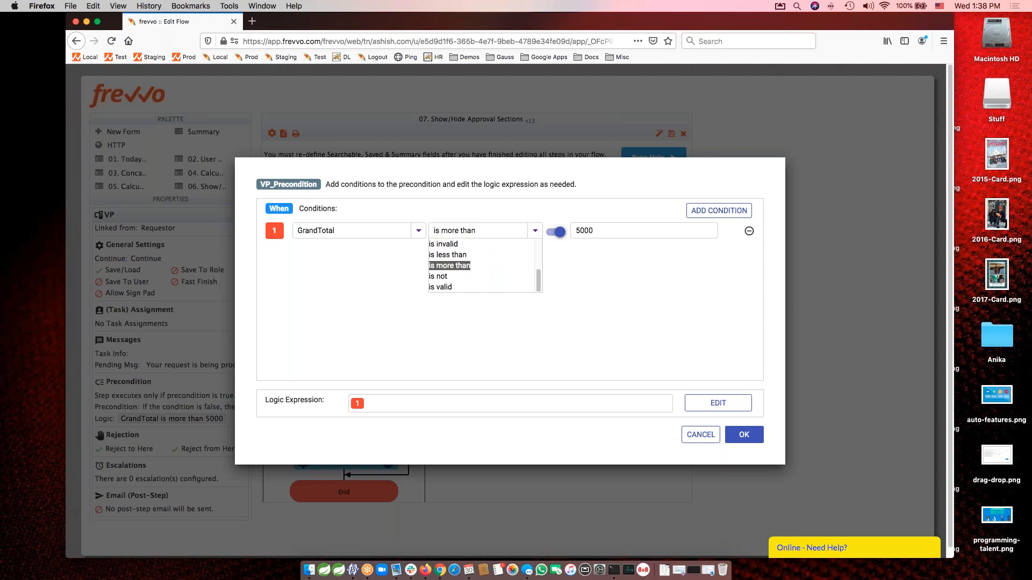
pyautogui.scroll(5, 480, 263)
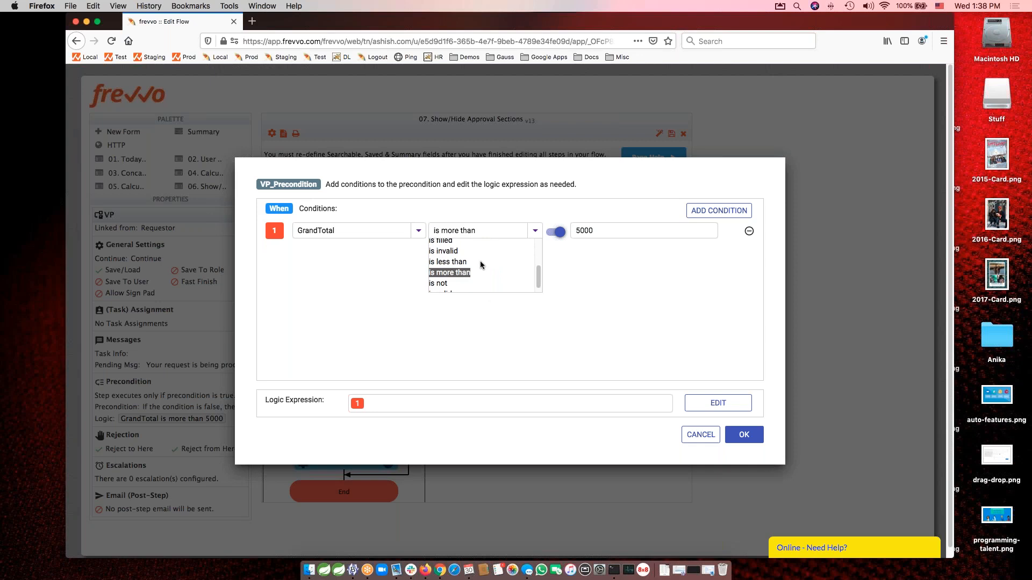
pyautogui.click(645, 310)
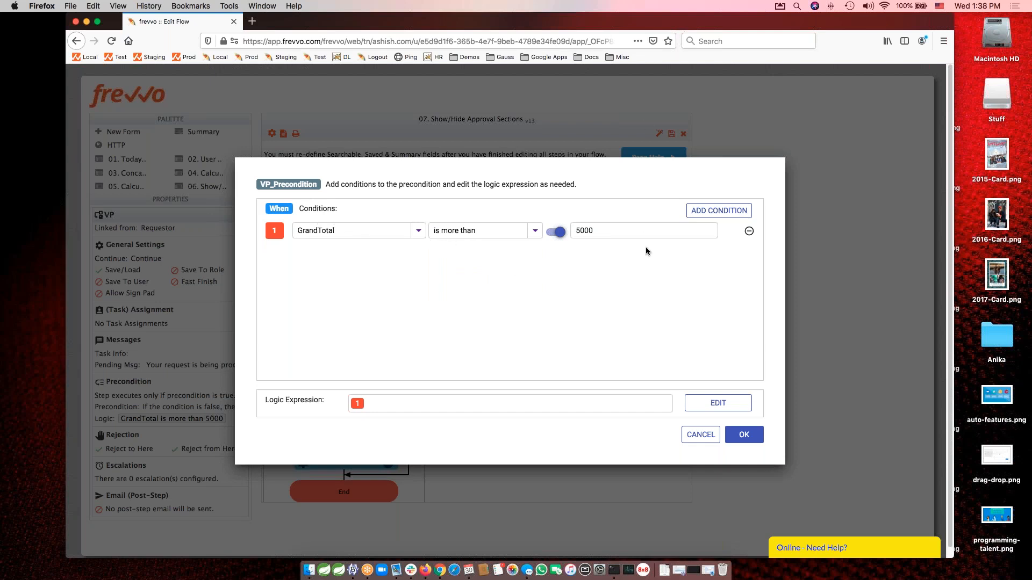
# Try adding two more conditions to the VP precondition, with condition 2 as FirstName is filled, and discard the changes.
pyautogui.click(698, 214)
pyautogui.click(698, 214)
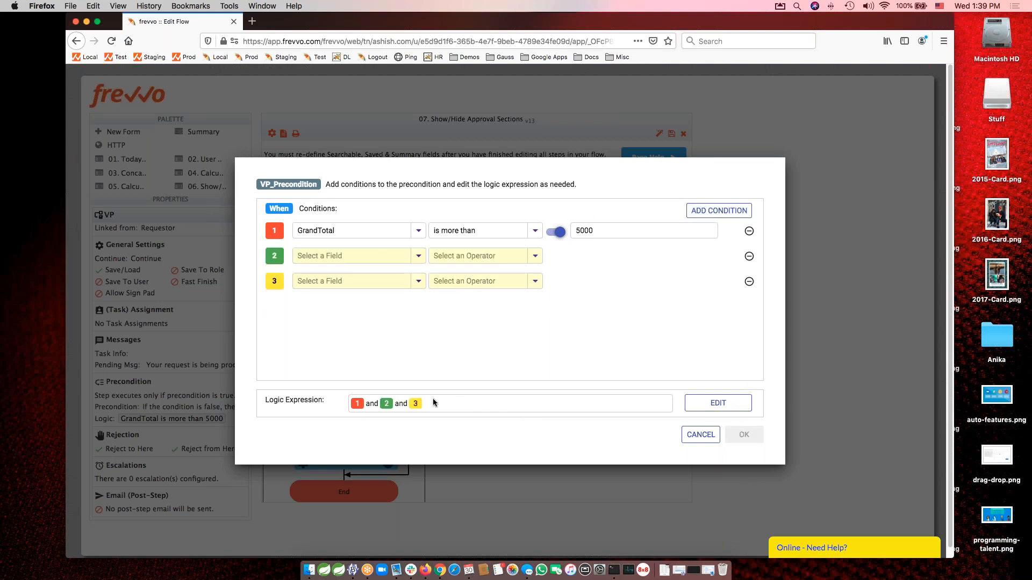
pyautogui.click(418, 257)
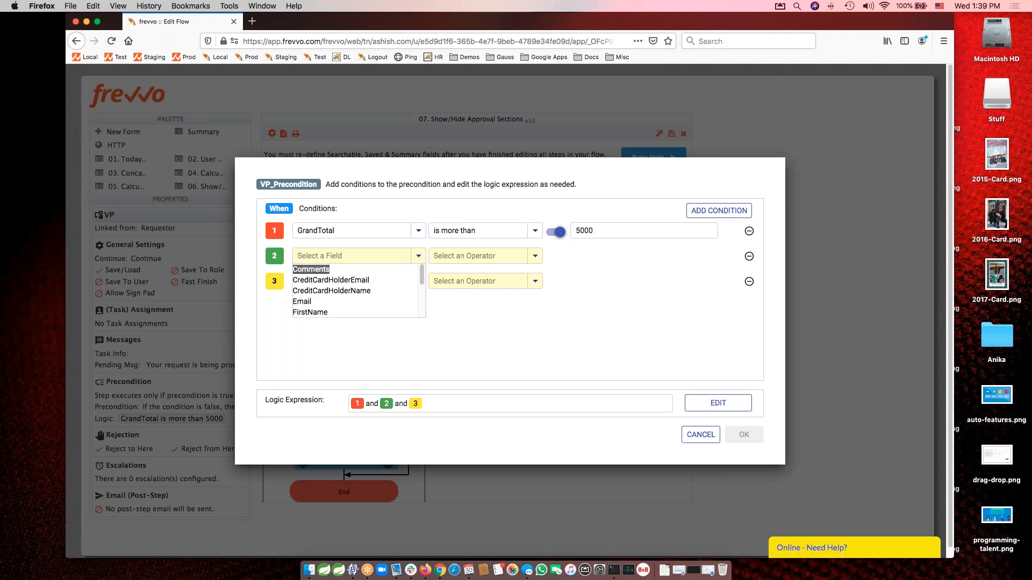
pyautogui.click(334, 314)
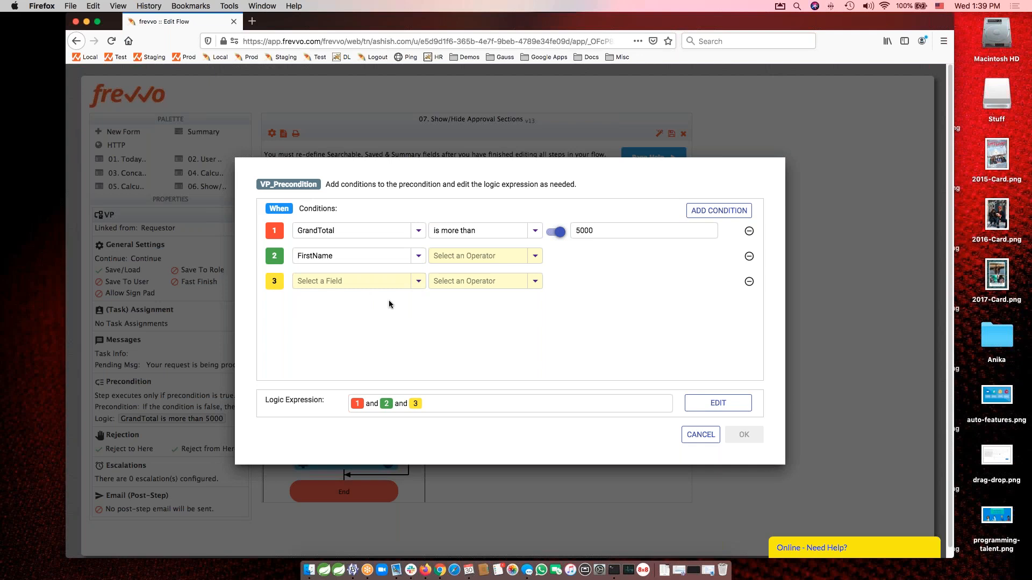
pyautogui.click(535, 256)
pyautogui.click(441, 312)
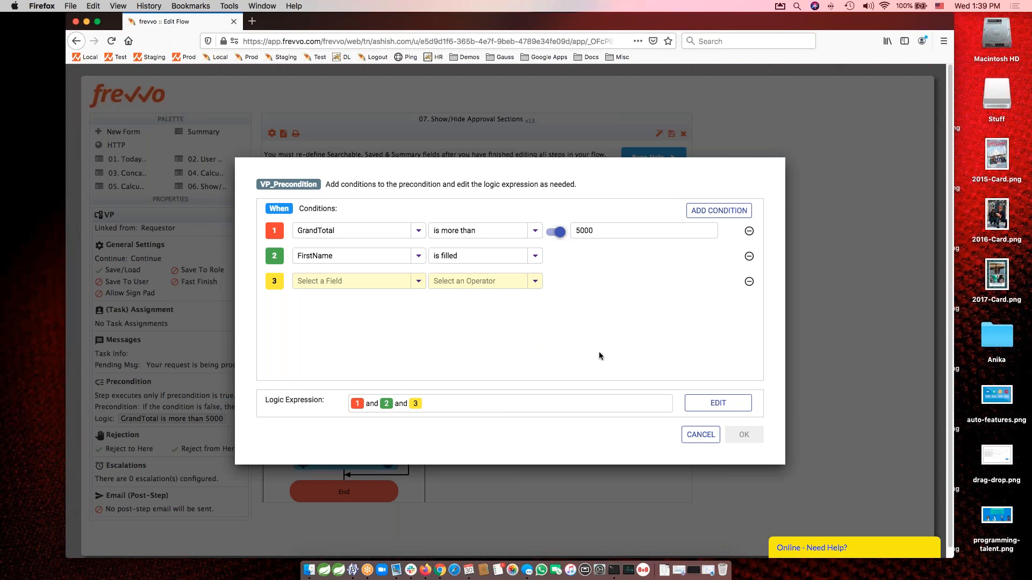
pyautogui.click(699, 436)
pyautogui.click(641, 323)
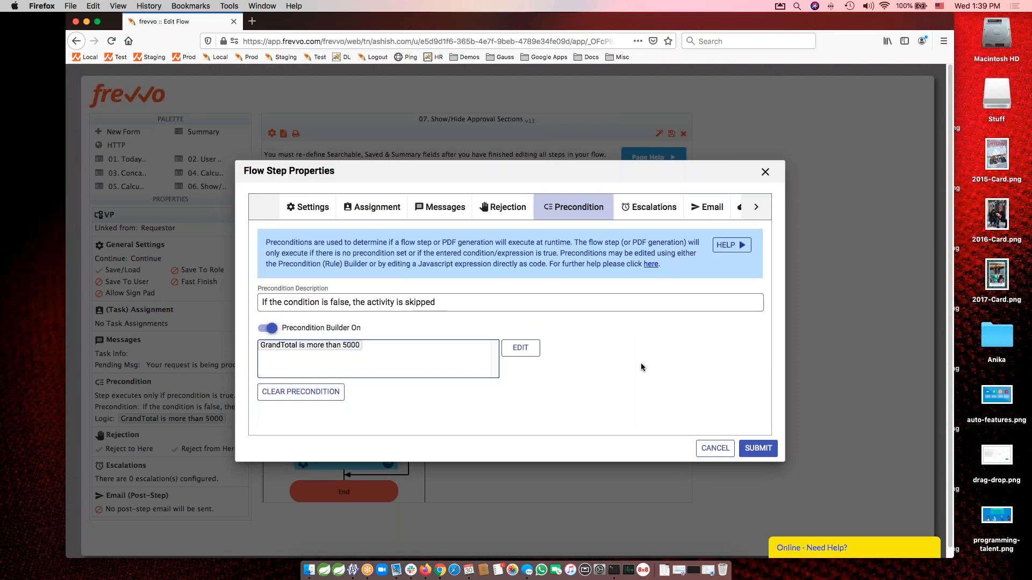
# Set the VP step's precondition description to GrandTotal > $5,000 and submit the step properties.
pyautogui.tripleClick(459, 303)
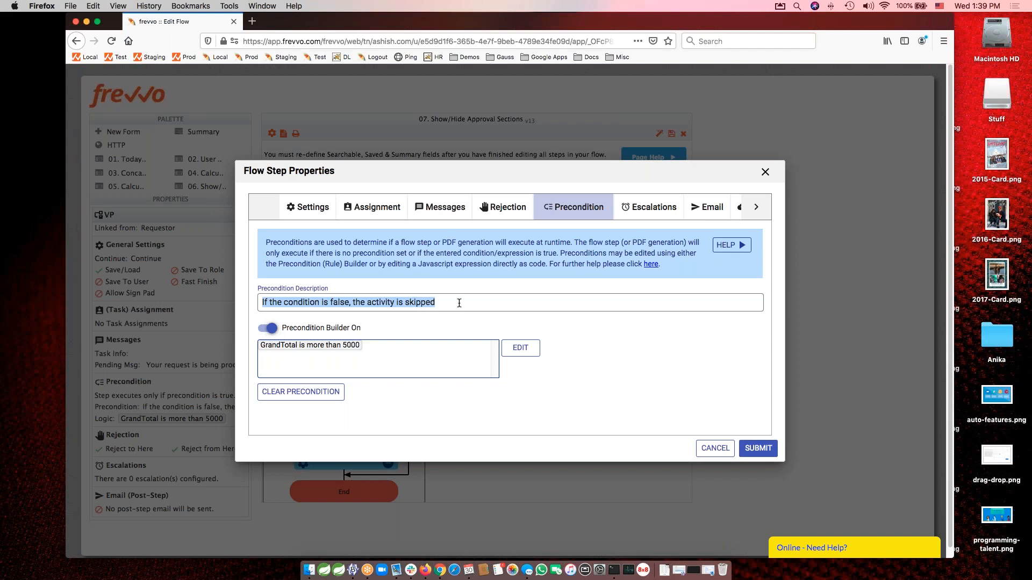
pyautogui.write('GrandTotal')
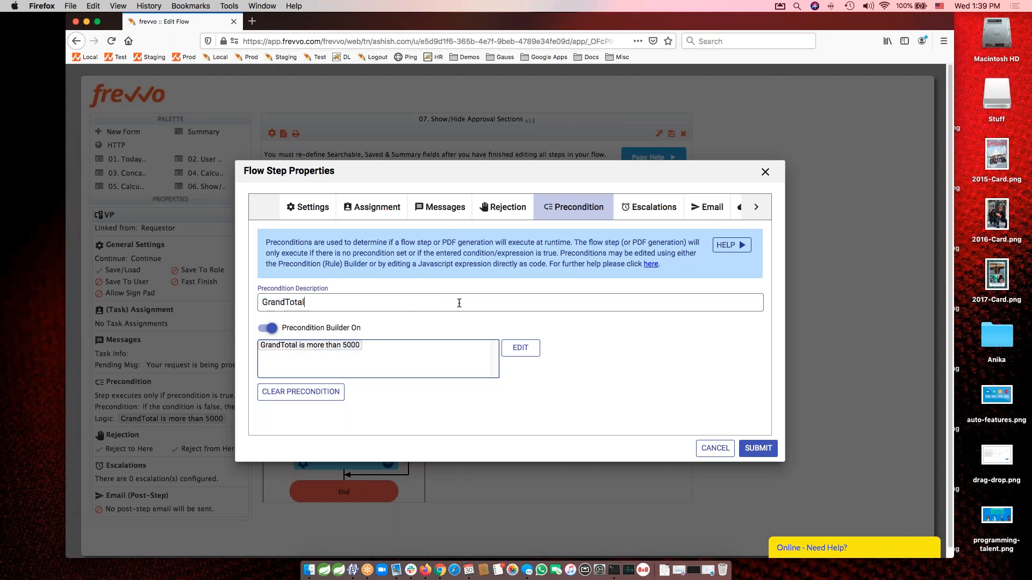
pyautogui.write(' > $5,-0')
pyautogui.press('BackSpace')
pyautogui.press('BackSpace')
pyautogui.press('BackSpace')
pyautogui.write(',000')
pyautogui.press('Tab')
pyautogui.click(747, 450)
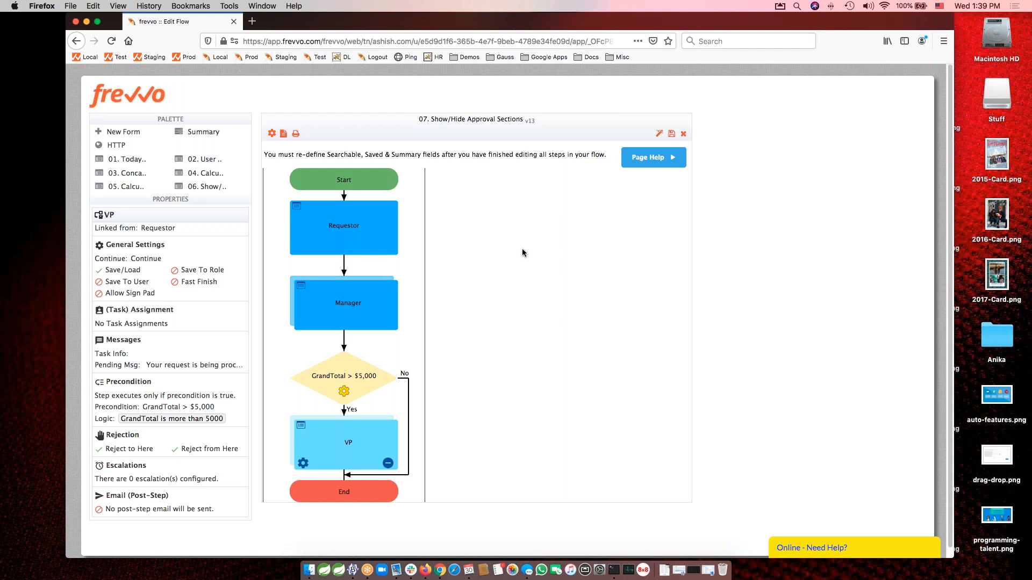
# Open the Requestor step's form for editing and examine its requestor, order items and approval sections.
pyautogui.click(343, 235)
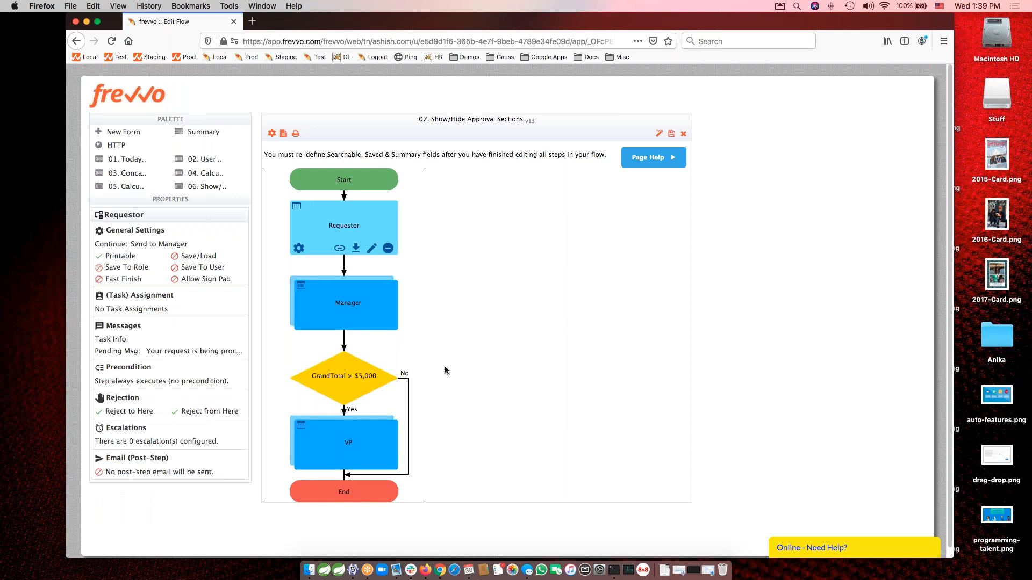
pyautogui.click(371, 249)
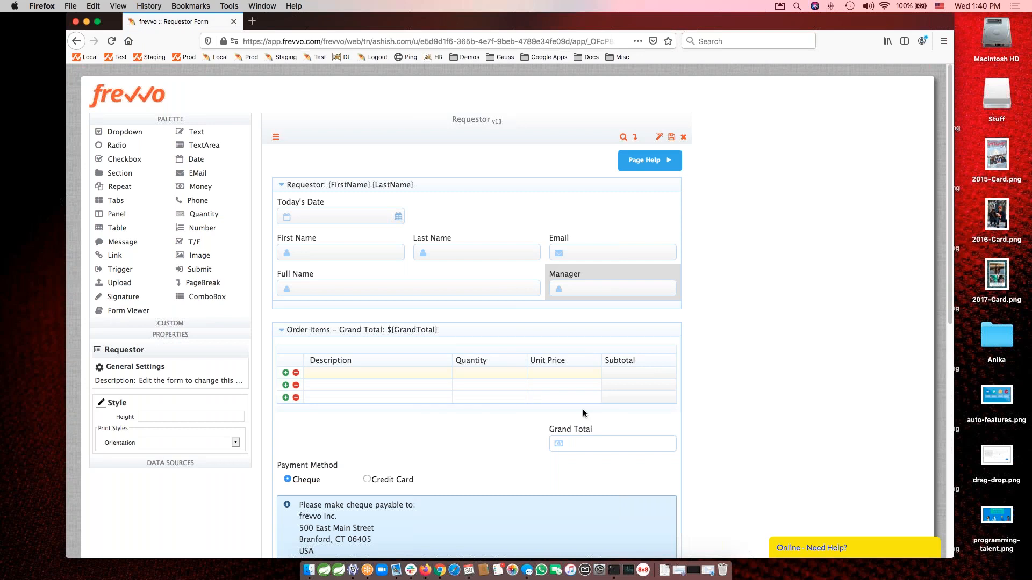
pyautogui.scroll(-4, 585, 413)
pyautogui.scroll(3, 585, 411)
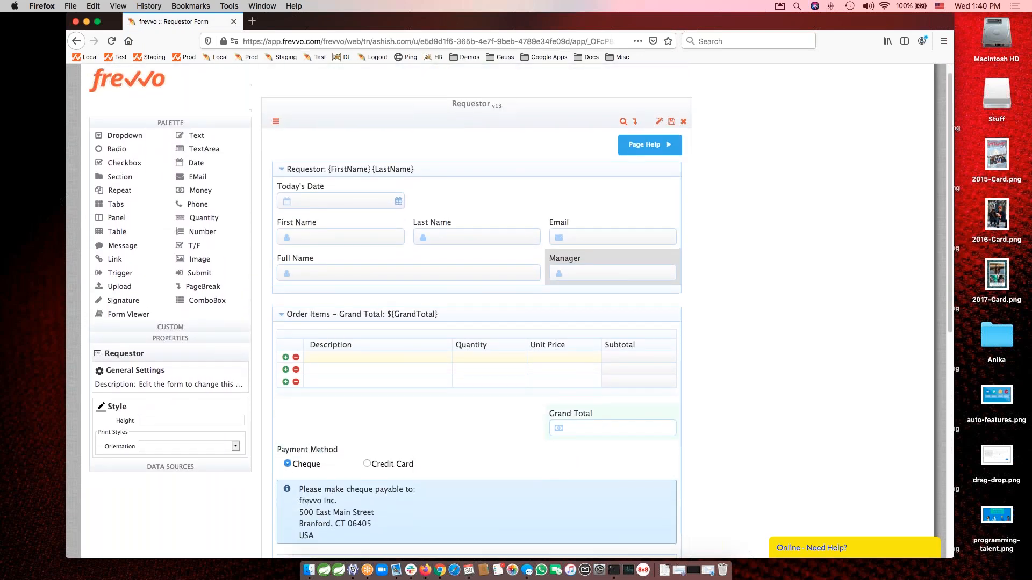
pyautogui.scroll(1, 530, 342)
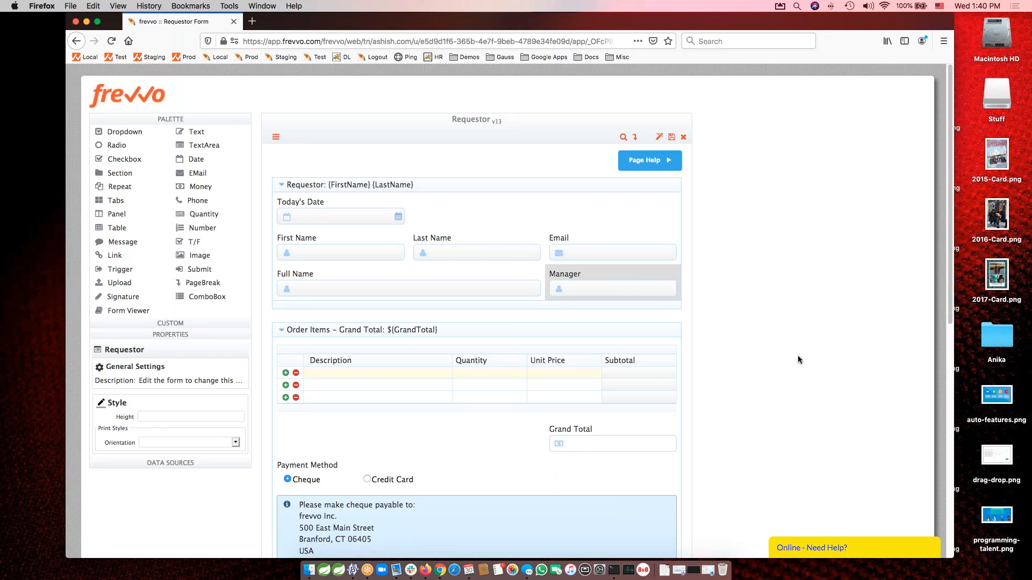
pyautogui.scroll(-3, 798, 356)
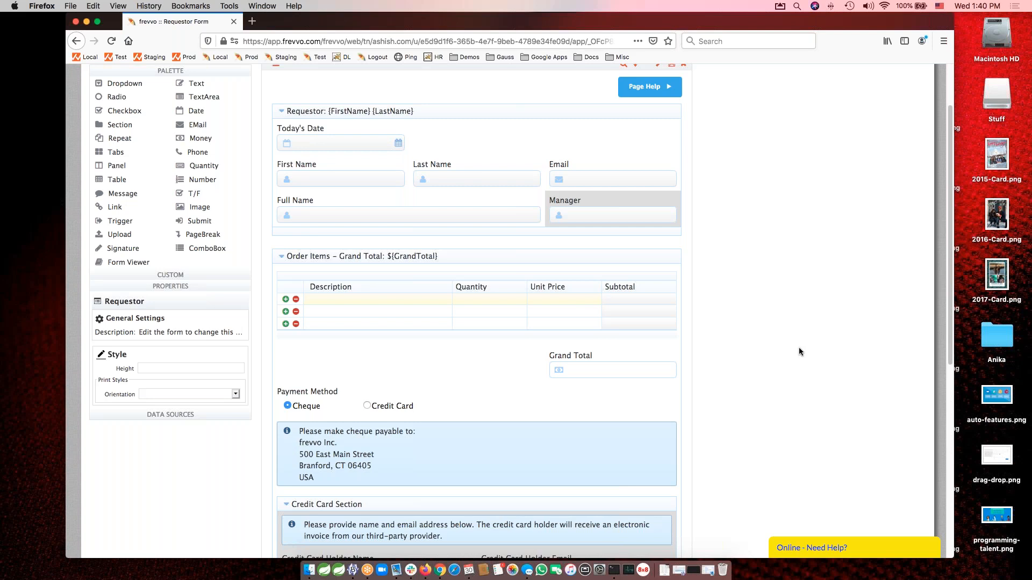
pyautogui.scroll(-10, 796, 410)
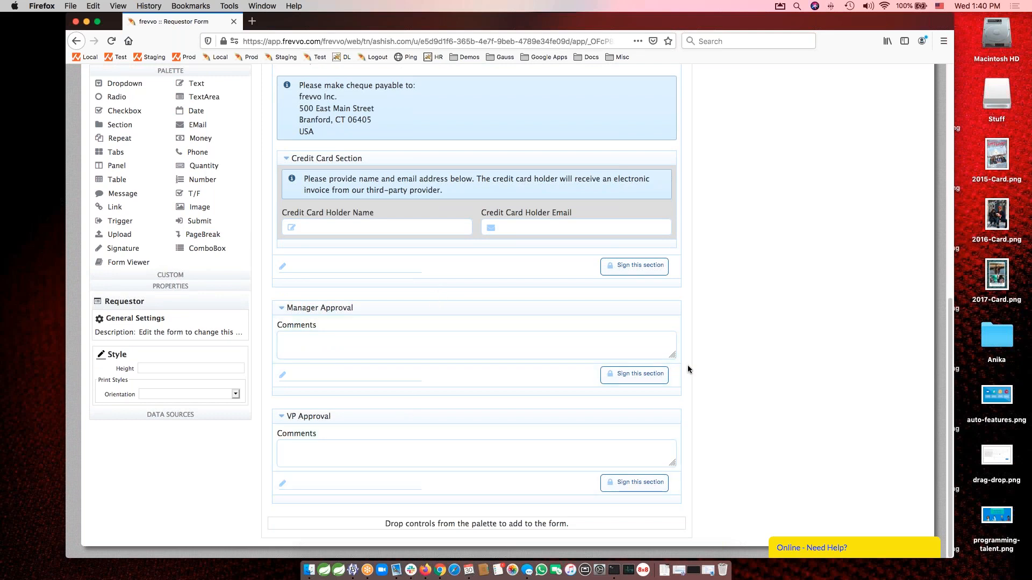
pyautogui.scroll(4, 688, 365)
pyautogui.scroll(3, 688, 369)
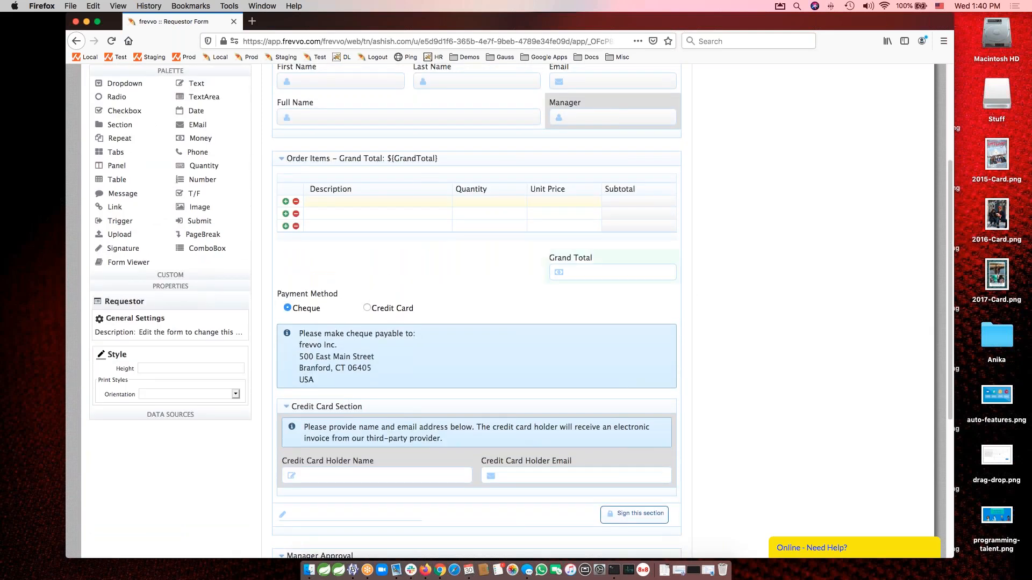
# Select the Order Items section and review its security and signature settings.
pyautogui.scroll(-5, 744, 340)
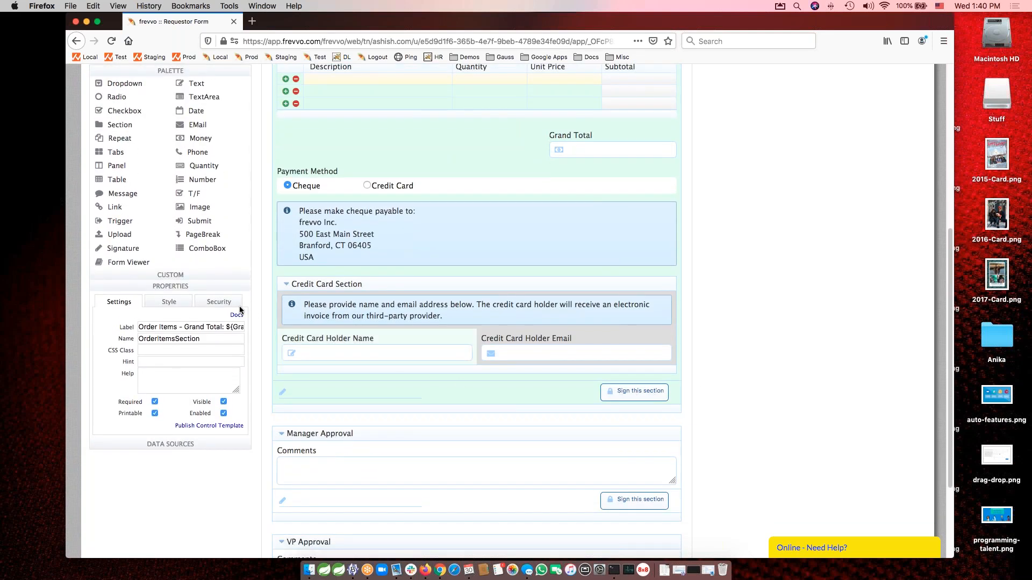
pyautogui.click(210, 303)
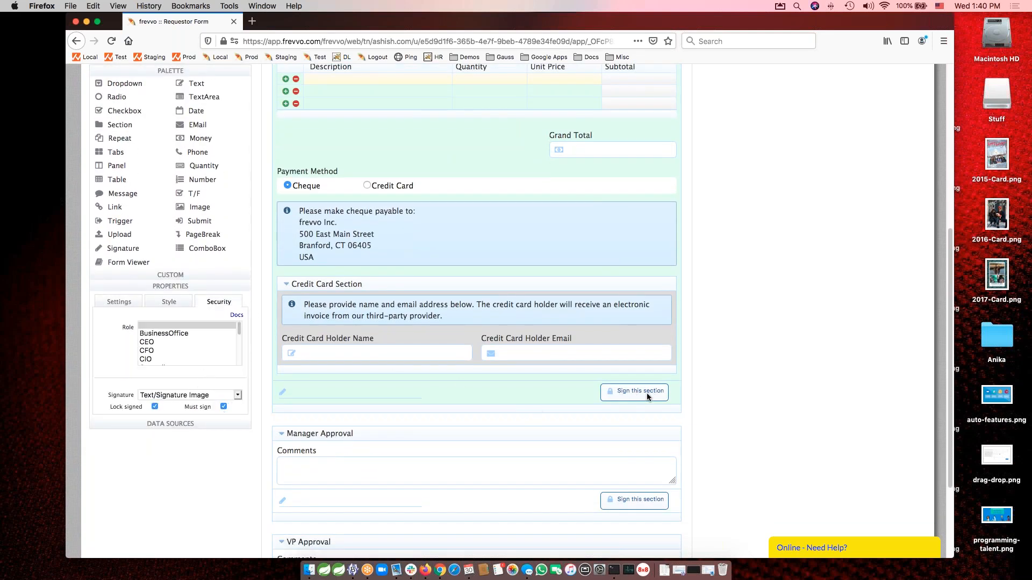
pyautogui.scroll(5, 802, 376)
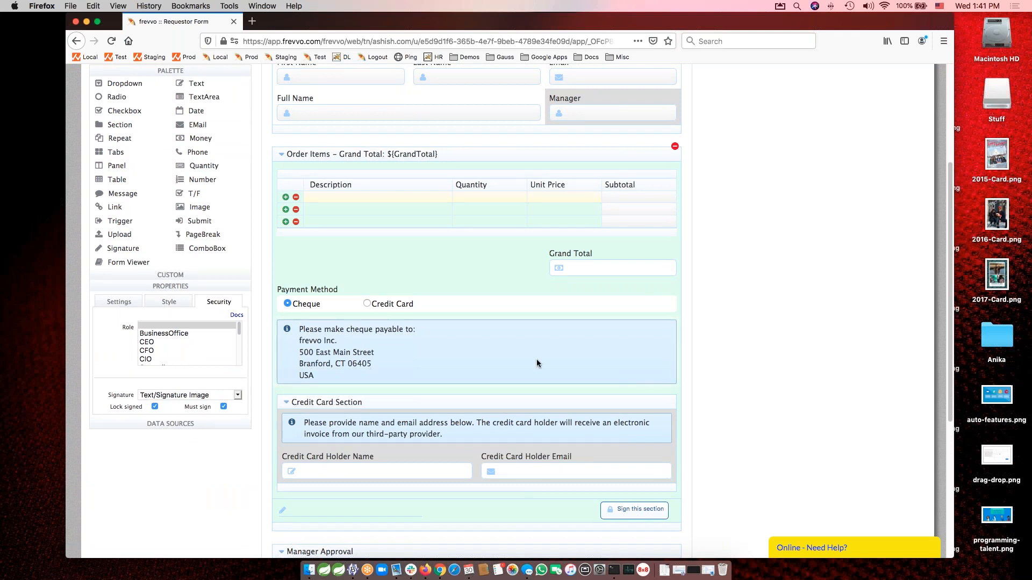
# Select the Manager Approval section and review its settings along with the VP Approval section.
pyautogui.scroll(-5, 782, 425)
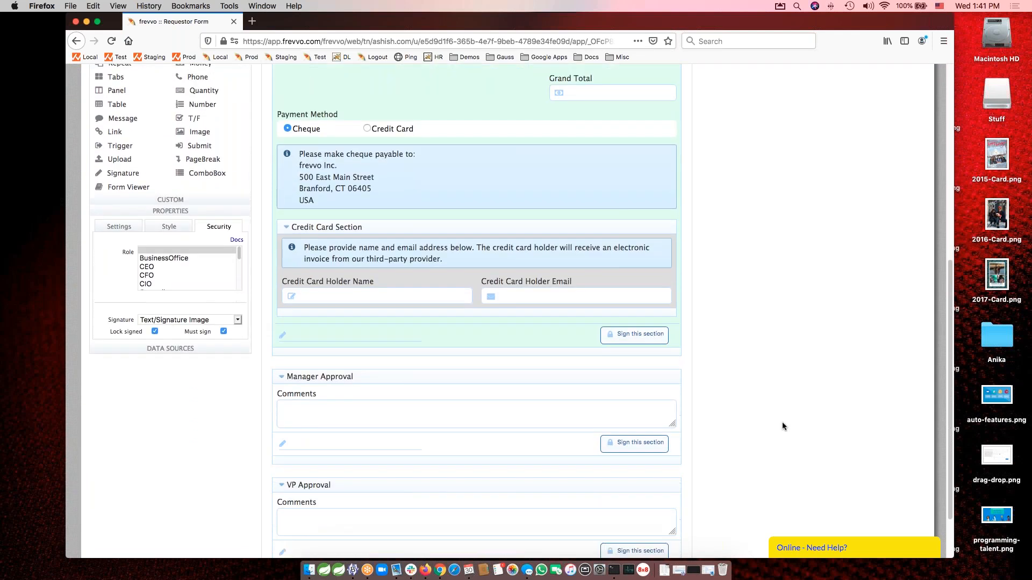
pyautogui.click(547, 310)
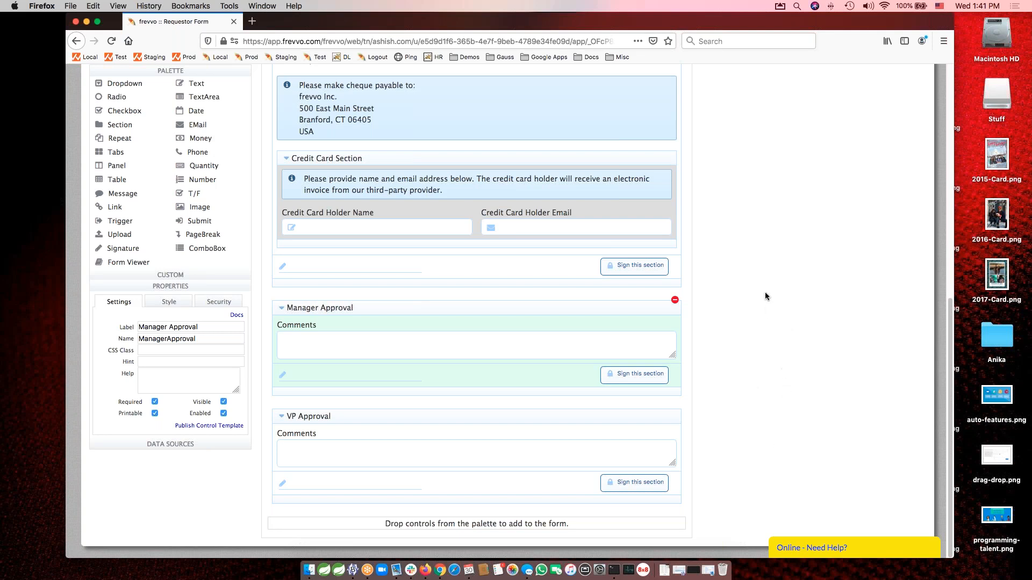
pyautogui.scroll(10, 765, 292)
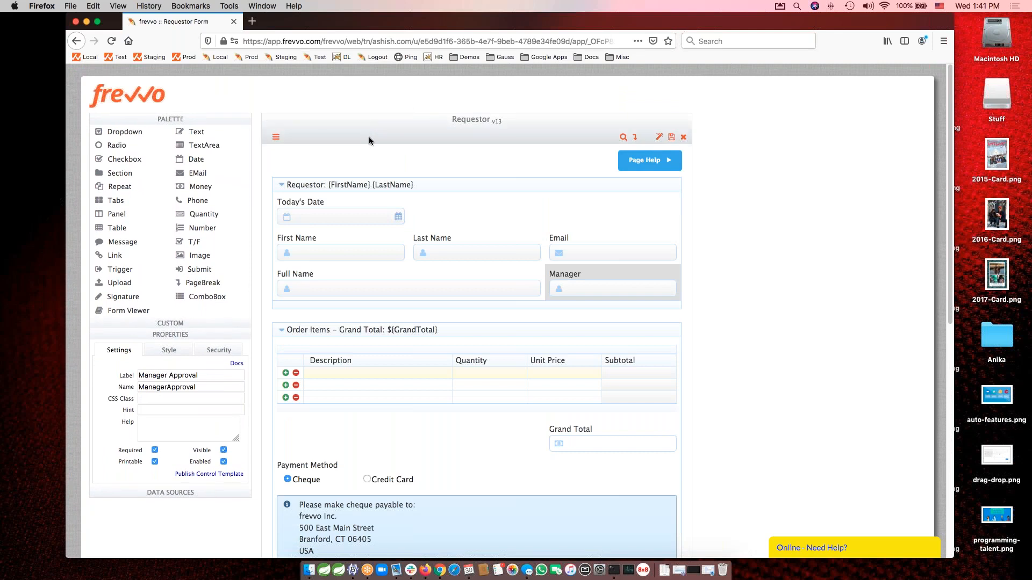
# Show the form's rules and open the On Requestor Step rule in the Rule Builder wizard.
pyautogui.click(277, 139)
pyautogui.scroll(-3, 769, 417)
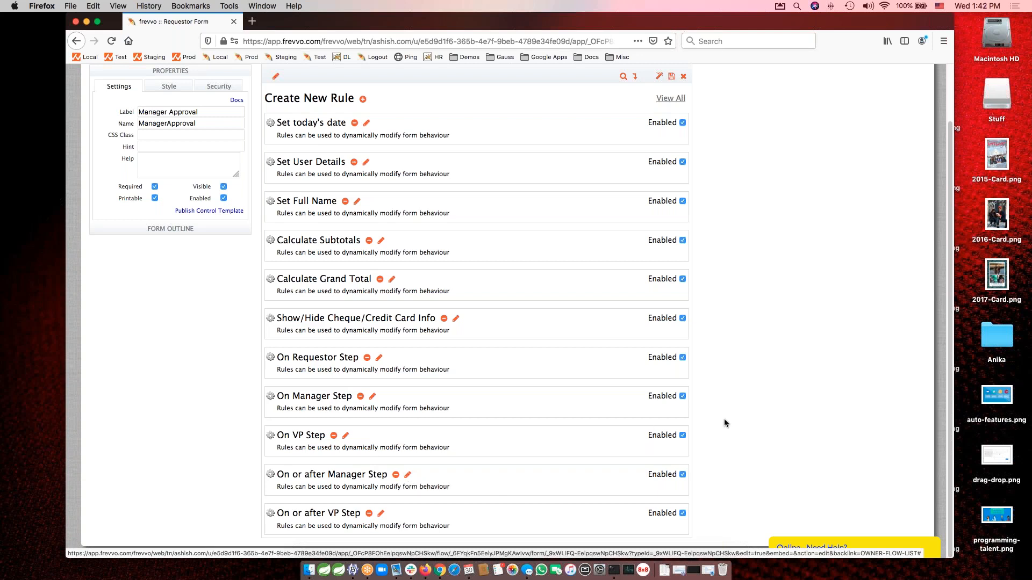
pyautogui.click(380, 358)
pyautogui.scroll(-5, 749, 413)
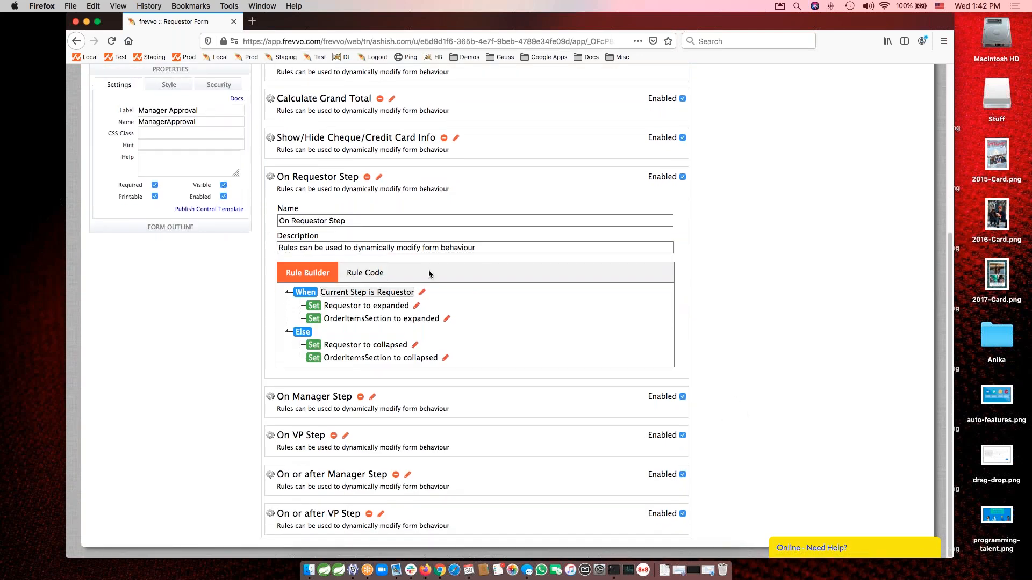
pyautogui.click(417, 306)
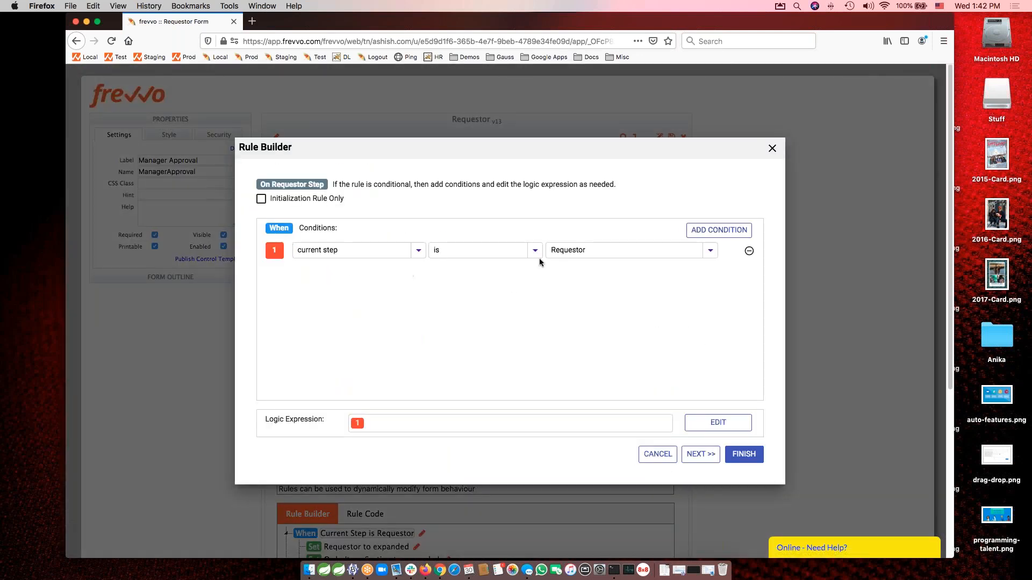
# Remove the On Requestor Step rule's condition and re-create it as current step is Requestor.
pyautogui.click(750, 251)
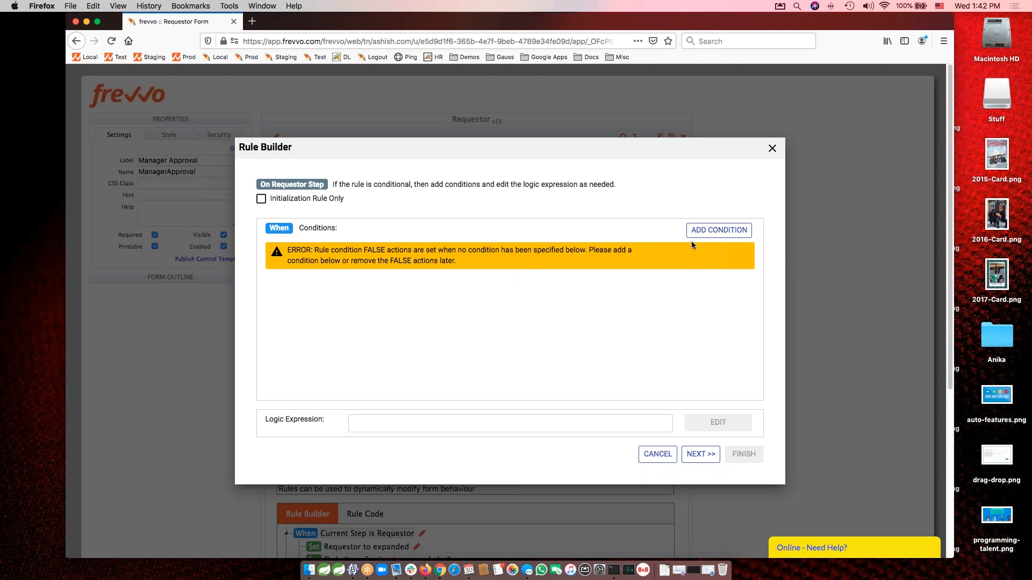
pyautogui.click(710, 231)
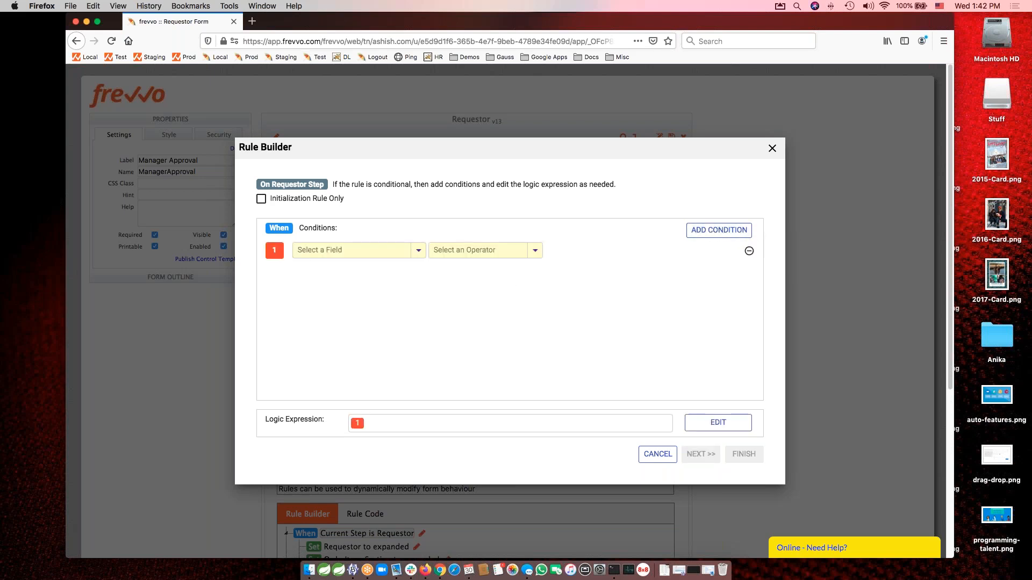
pyautogui.click(339, 252)
pyautogui.write('curre')
pyautogui.press('Down')
pyautogui.press('Return')
pyautogui.press('Tab')
pyautogui.write('is')
pyautogui.press('Down')
pyautogui.press('Up')
pyautogui.press('Return')
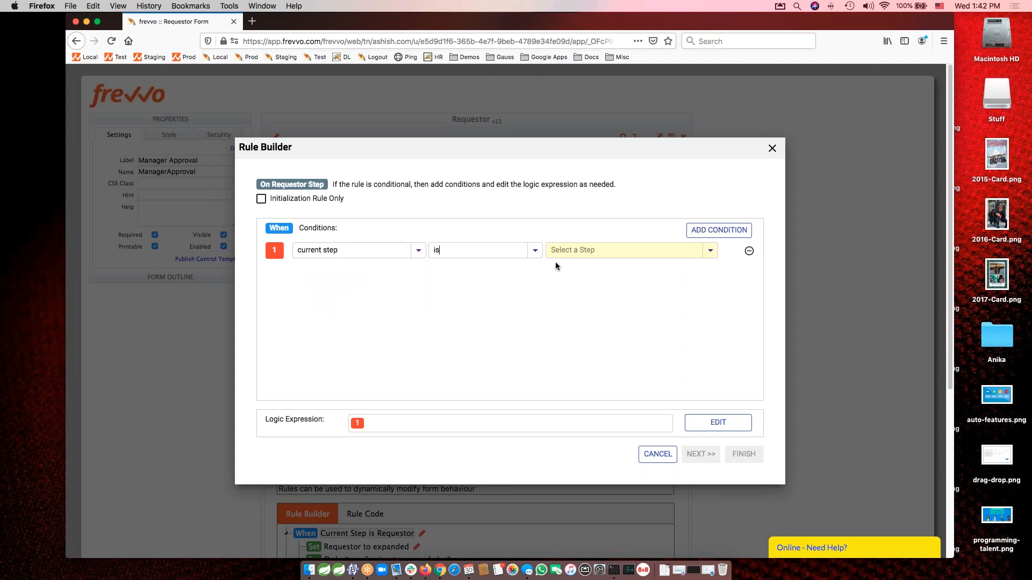
pyautogui.click(592, 249)
pyautogui.click(575, 264)
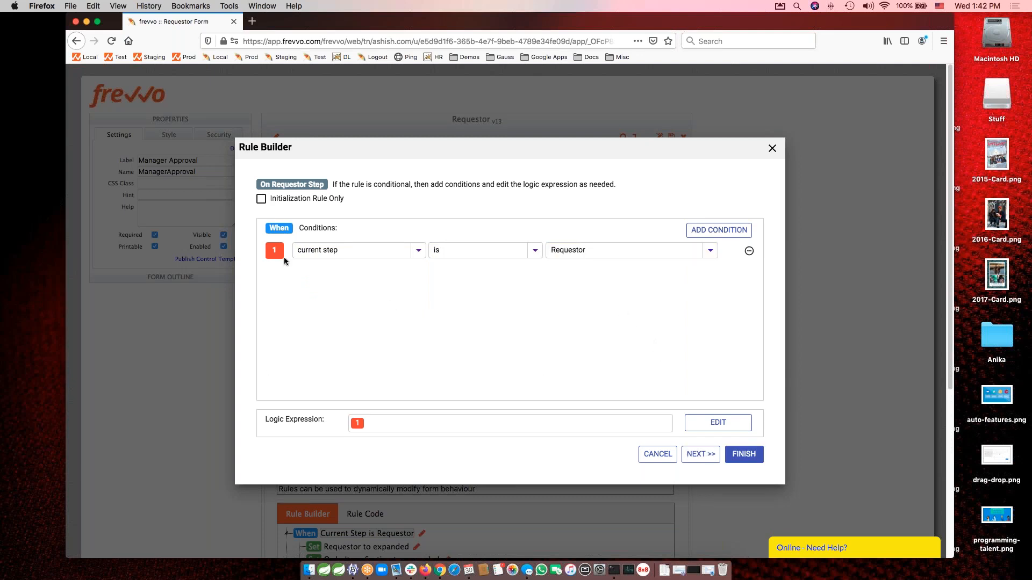
# Review the On Requestor Step rule's true and false actions, discard the Rule Builder changes and collapse the rule.
pyautogui.click(702, 455)
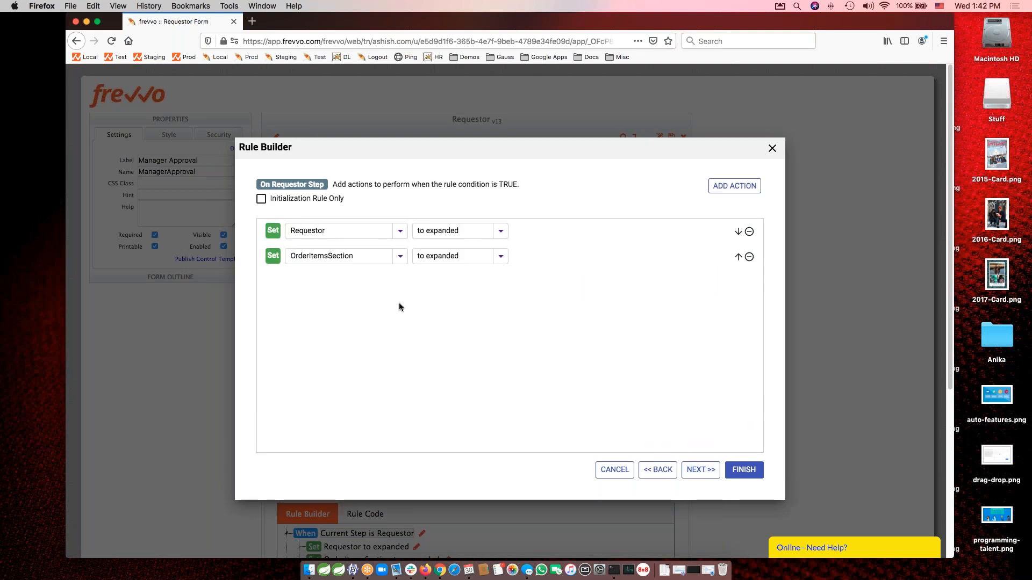
pyautogui.click(696, 472)
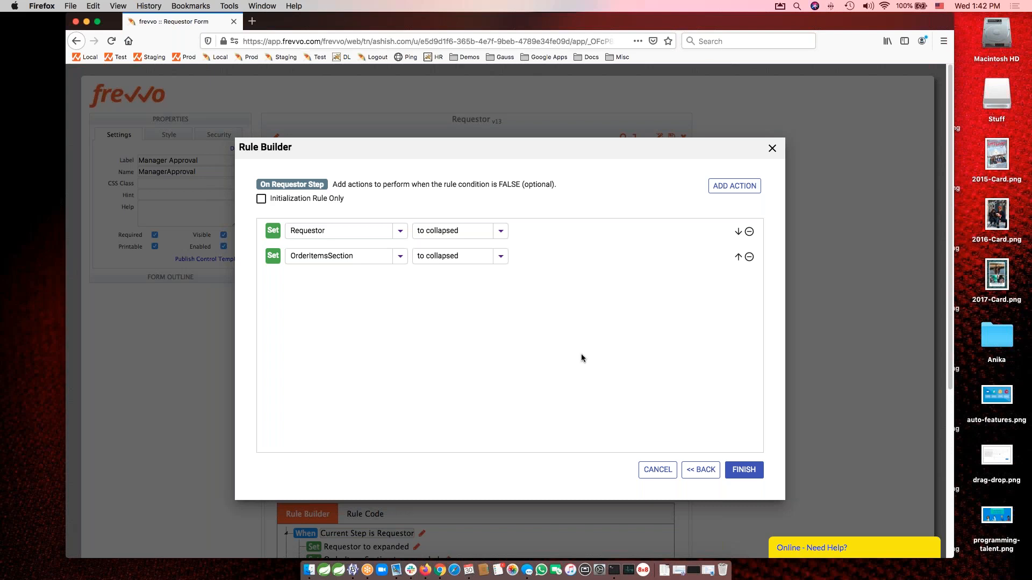
pyautogui.click(772, 150)
pyautogui.click(640, 324)
pyautogui.scroll(-5, 740, 430)
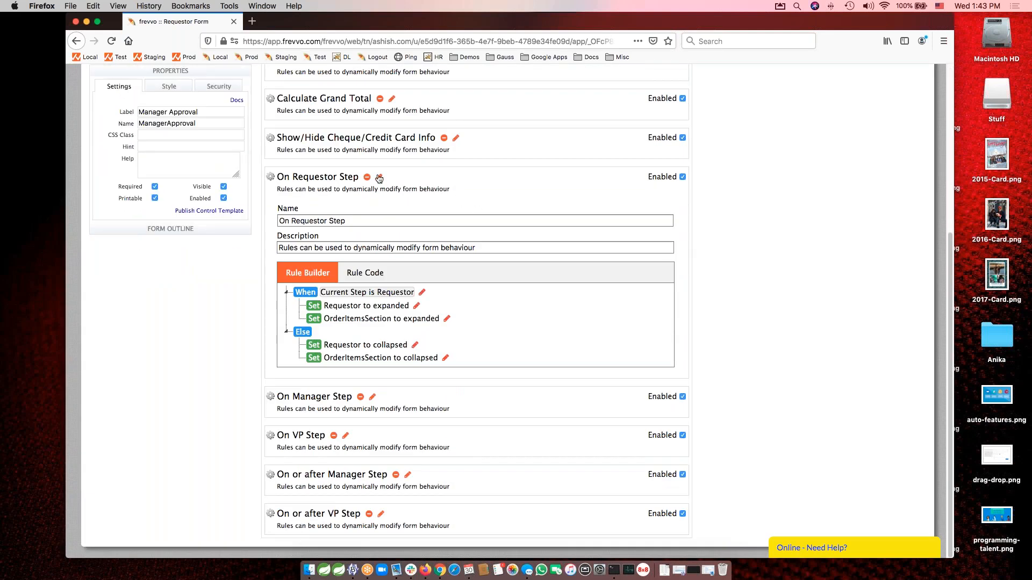
pyautogui.click(379, 177)
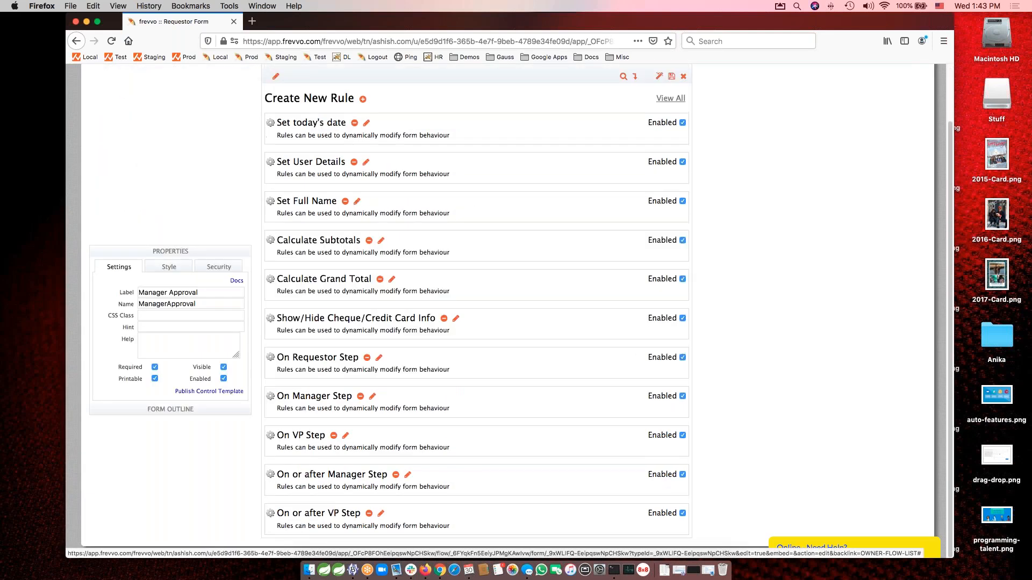
# Review the On Manager Step rule's condition and its true and false actions in the Rule Builder, and exit discarding changes.
pyautogui.click(372, 396)
pyautogui.scroll(-5, 495, 438)
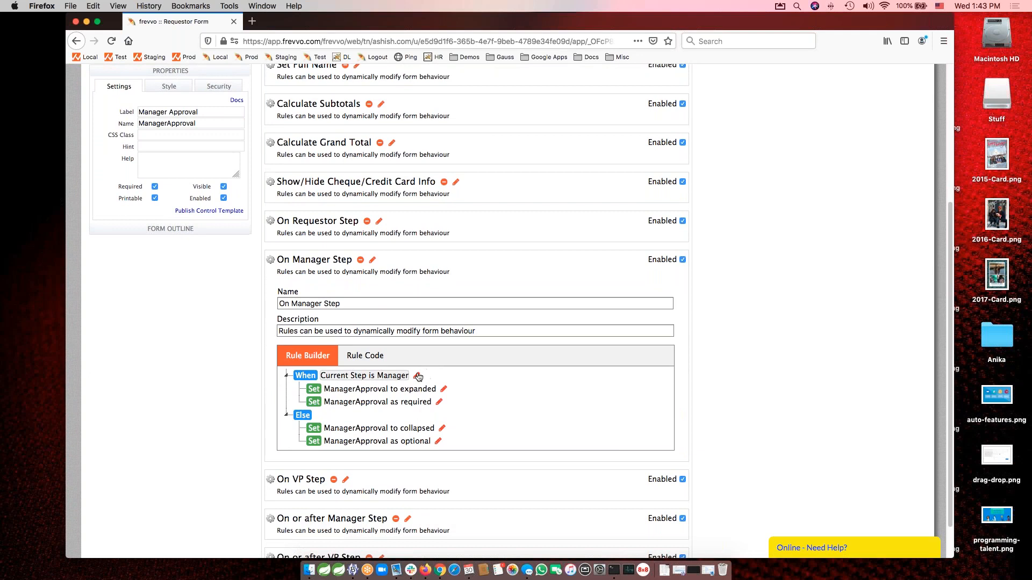
pyautogui.click(416, 376)
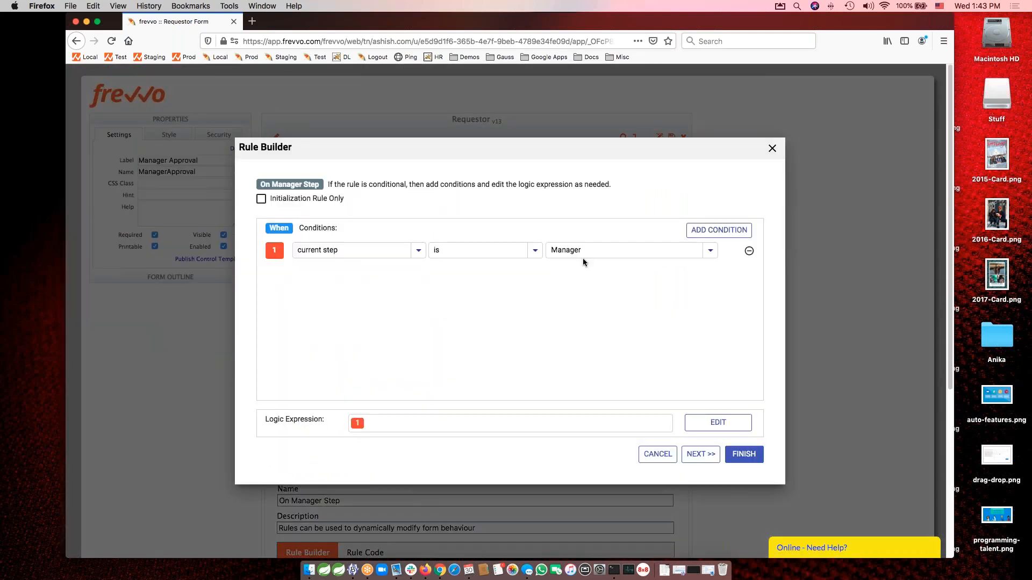
pyautogui.click(701, 455)
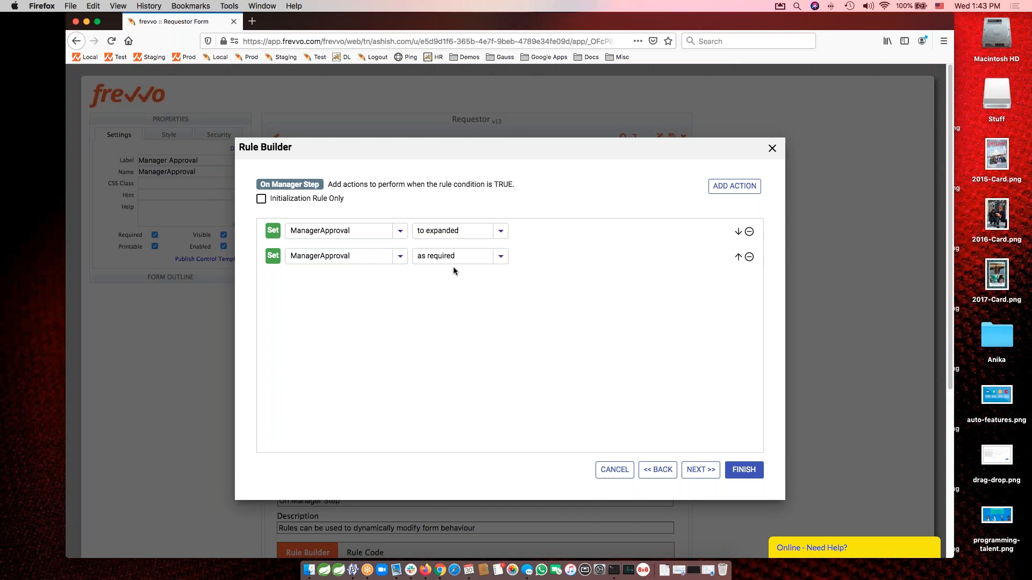
pyautogui.click(699, 471)
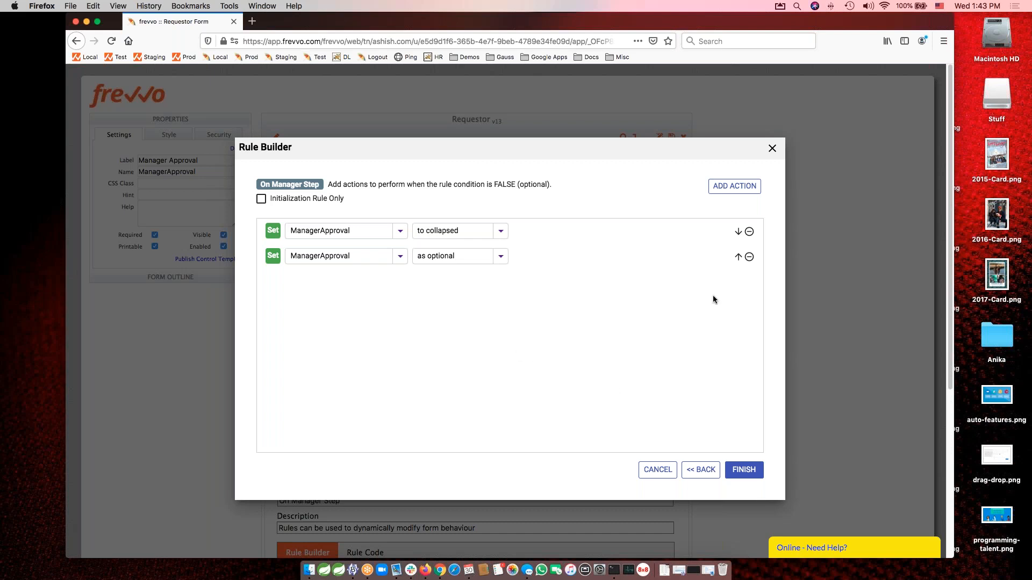
pyautogui.click(773, 149)
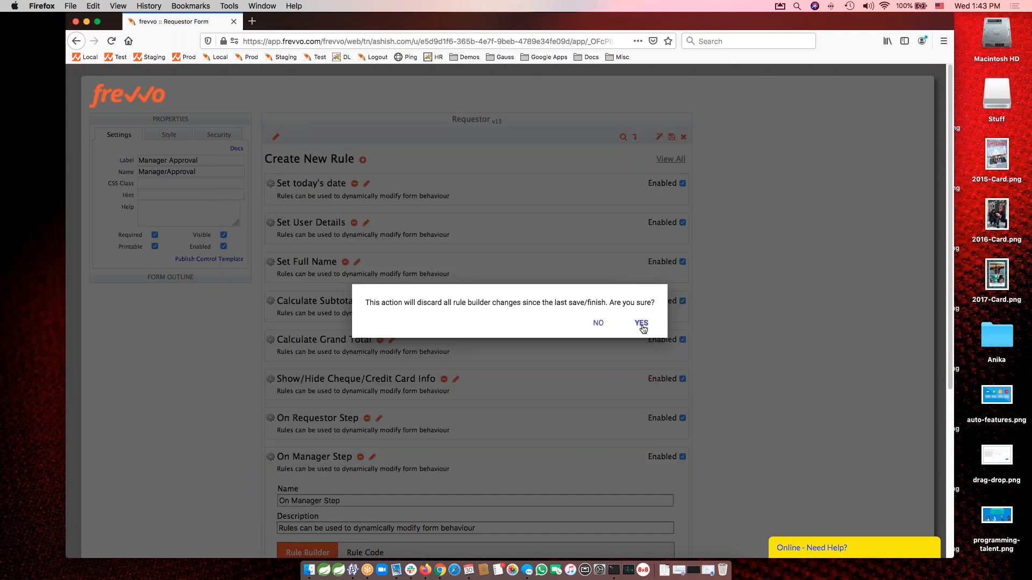
pyautogui.click(642, 324)
# Expand the On VP Step rule to compare it with the On Manager Step rule, and collapse both.
pyautogui.scroll(-5, 747, 397)
pyautogui.click(347, 438)
pyautogui.scroll(-3, 472, 421)
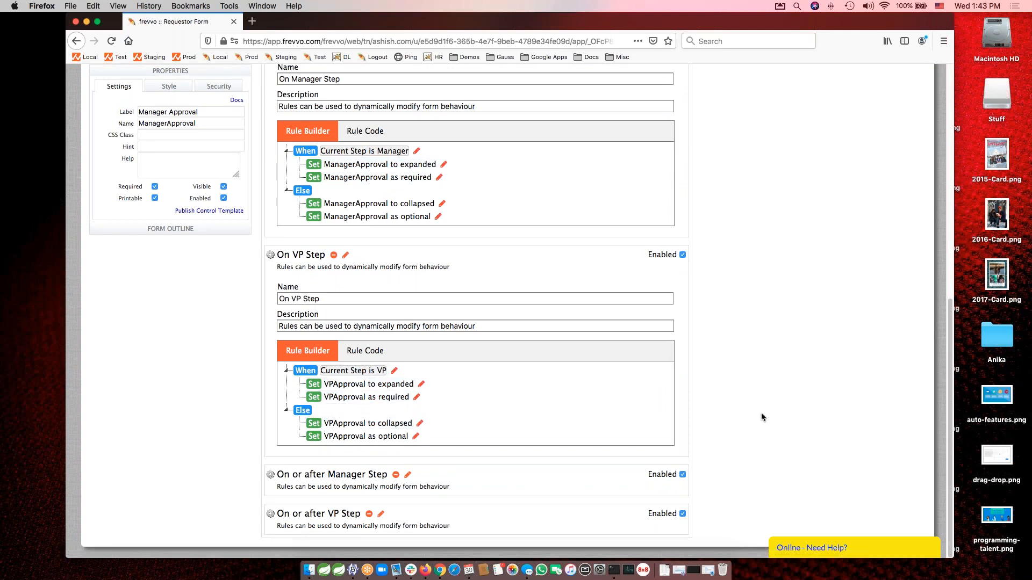
pyautogui.scroll(2, 505, 195)
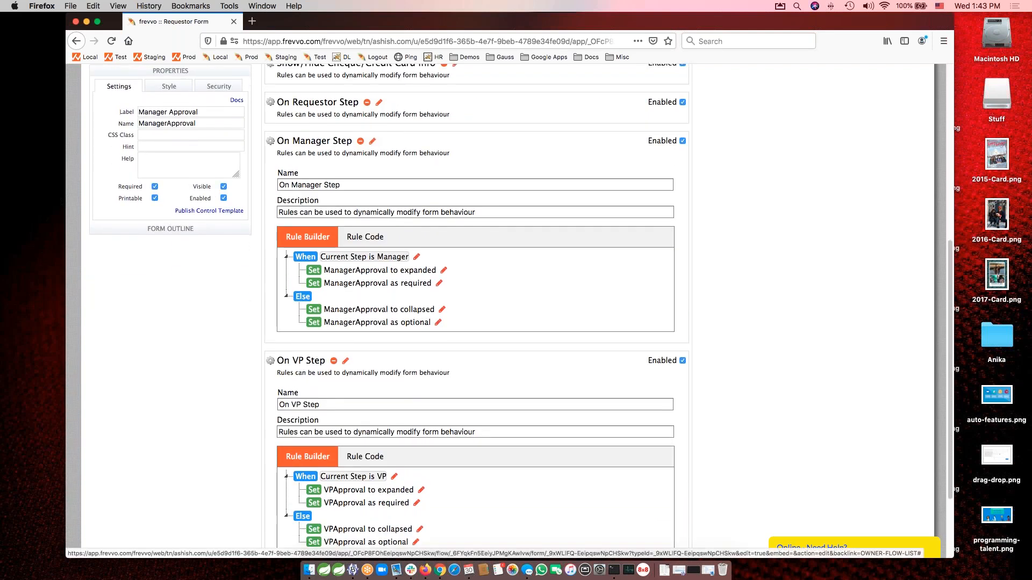
pyautogui.click(372, 141)
pyautogui.click(346, 256)
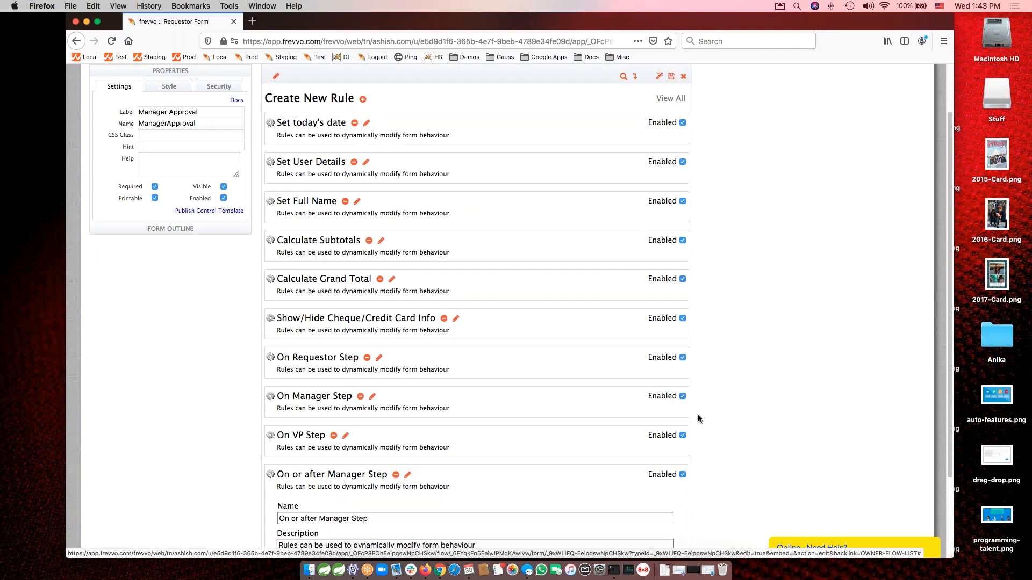
# Review the On or after Manager Step rule's condition and its true and false actions in the Rule Builder, and exit discarding changes.
pyautogui.click(409, 476)
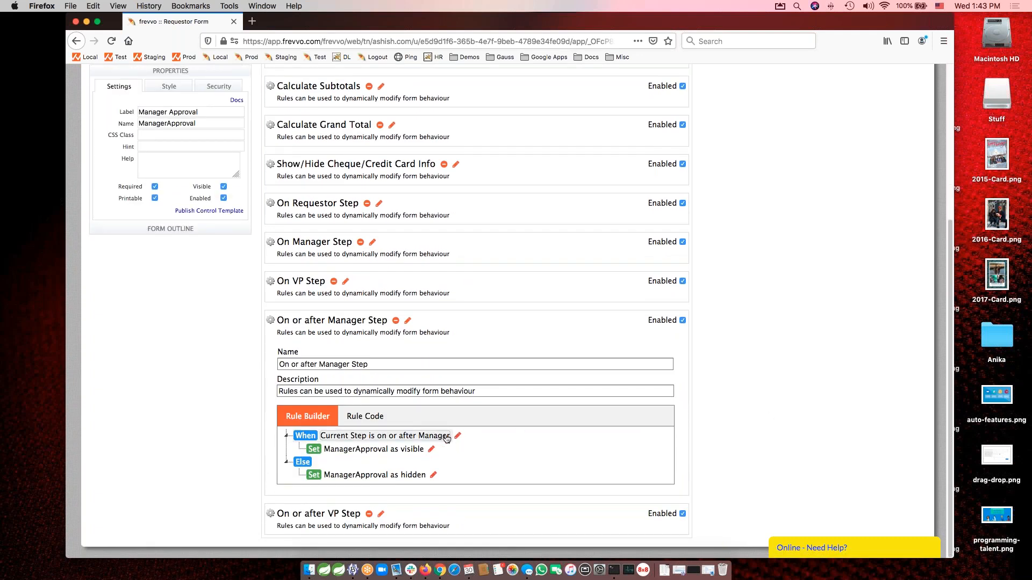
pyautogui.click(458, 437)
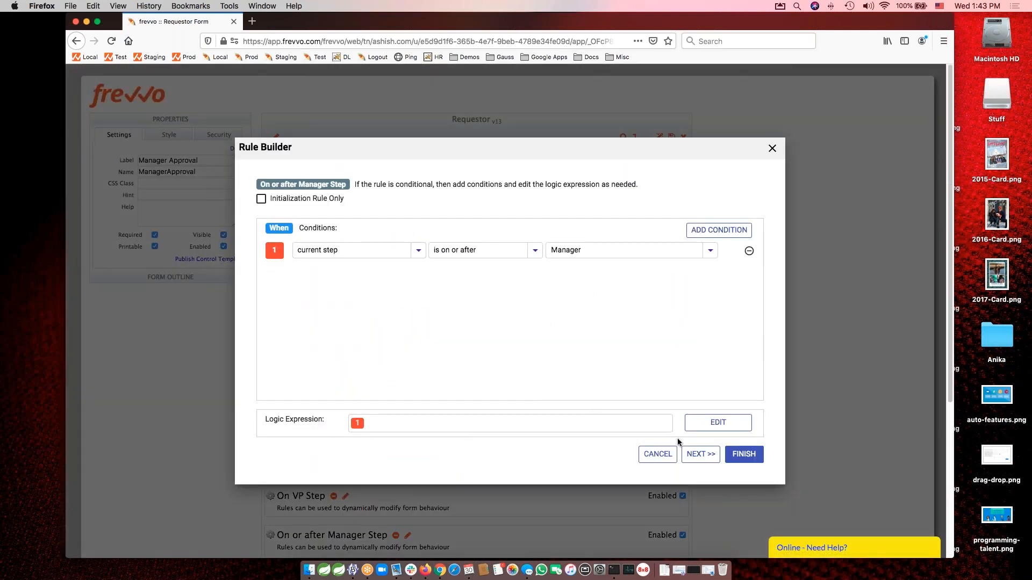
pyautogui.click(701, 454)
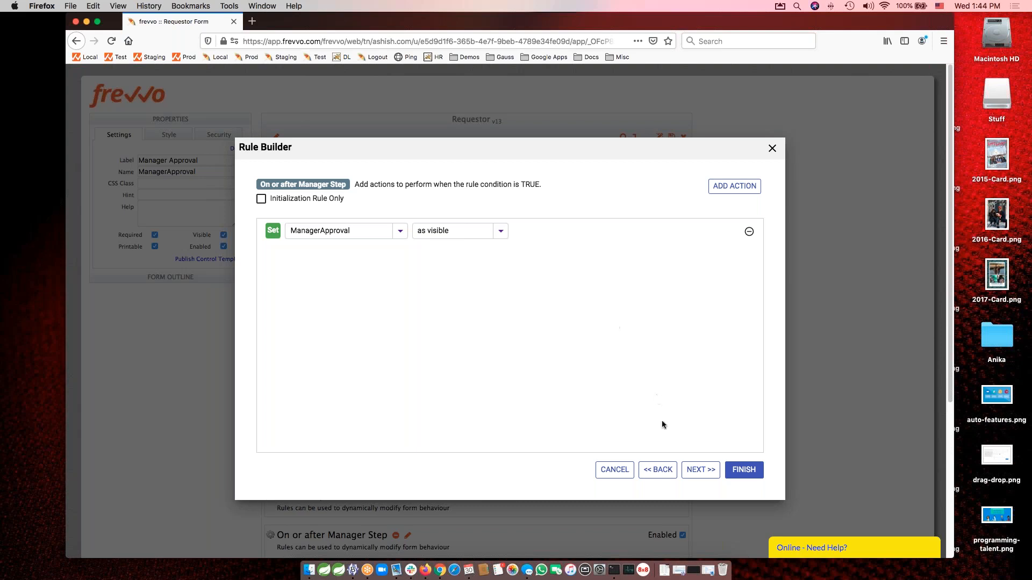
pyautogui.click(658, 470)
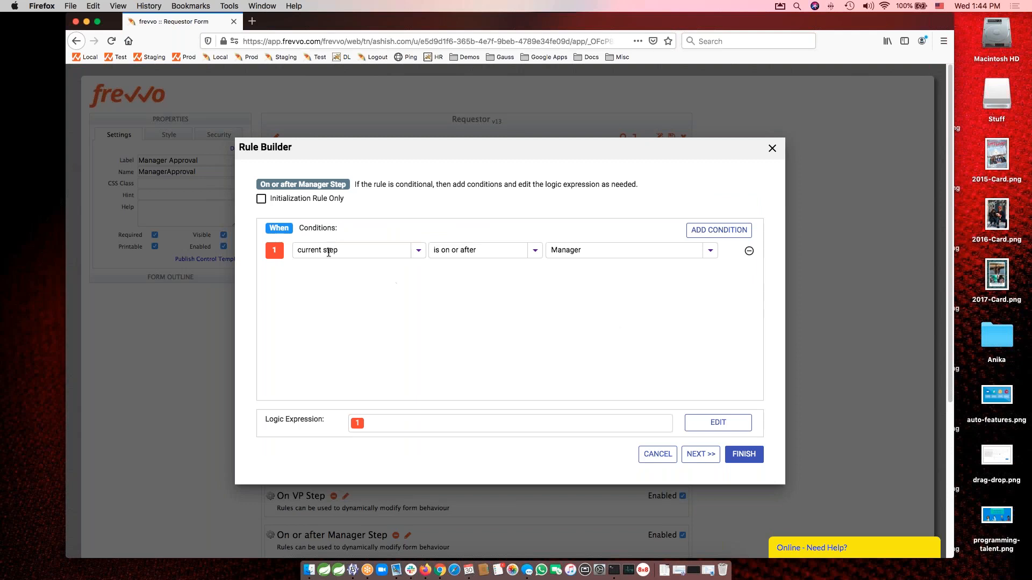
pyautogui.click(701, 455)
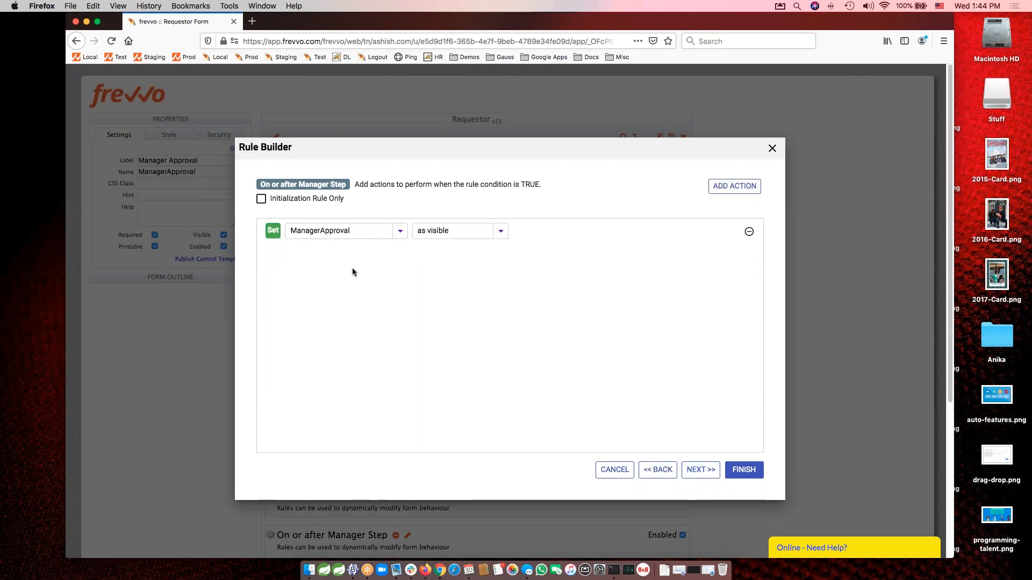
pyautogui.click(693, 469)
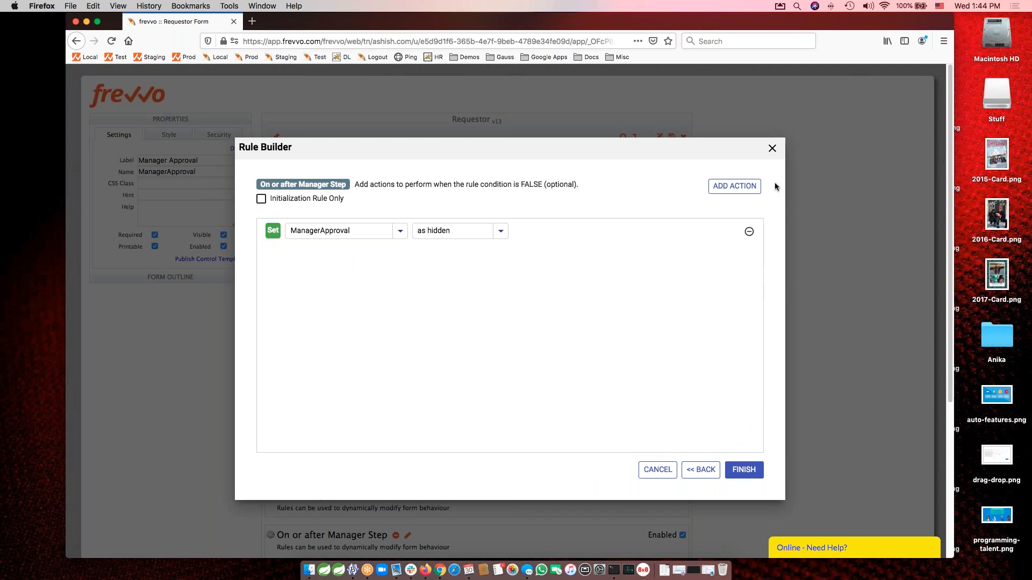
pyautogui.click(773, 149)
pyautogui.click(639, 323)
# Expand the On or after VP Step rule to compare it with the On or after Manager Step rule, and collapse both.
pyautogui.scroll(-5, 757, 341)
pyautogui.click(381, 514)
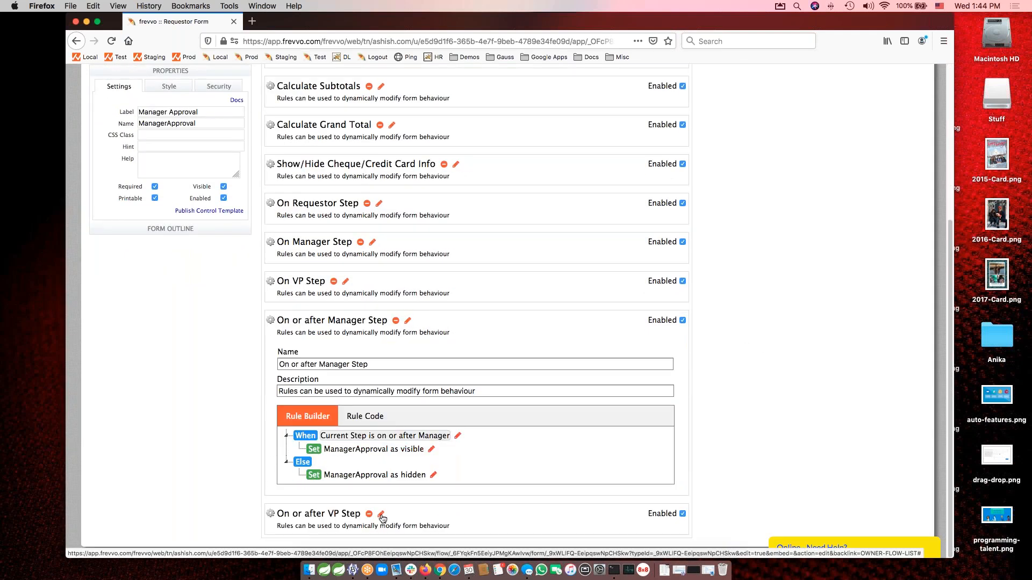
pyautogui.scroll(-3, 732, 423)
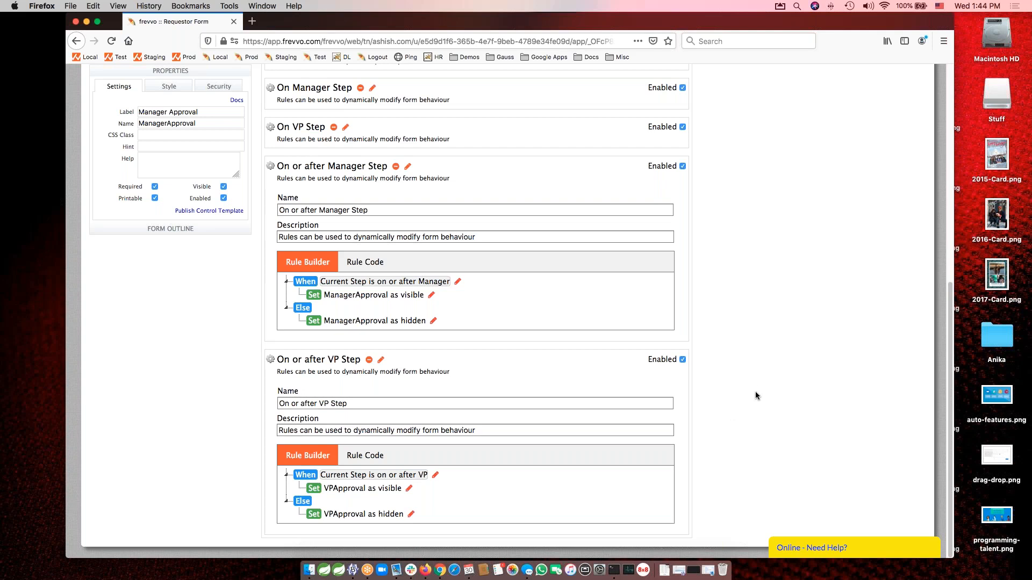
pyautogui.scroll(2, 766, 346)
pyautogui.scroll(-2, 766, 345)
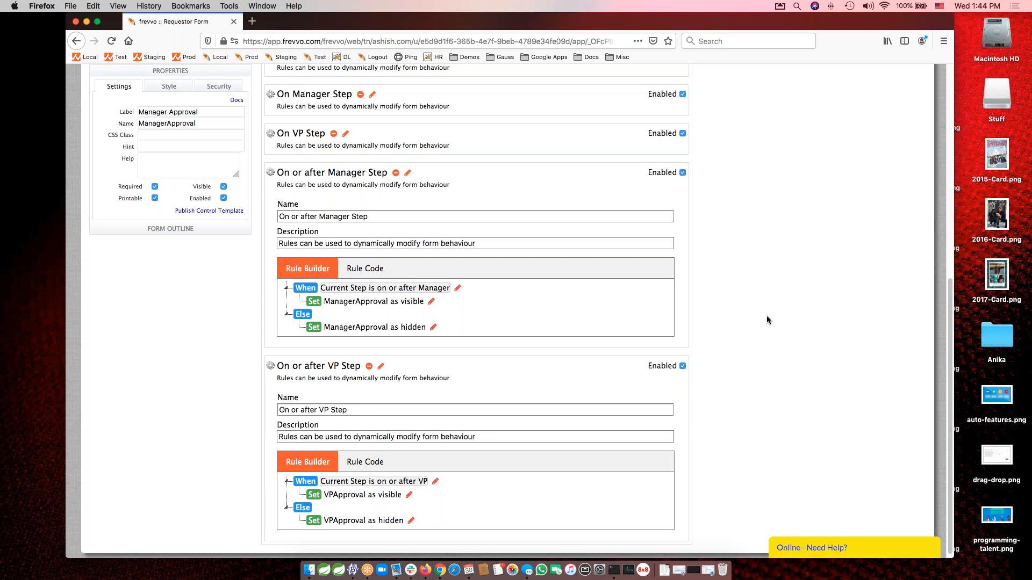
pyautogui.scroll(1, 768, 318)
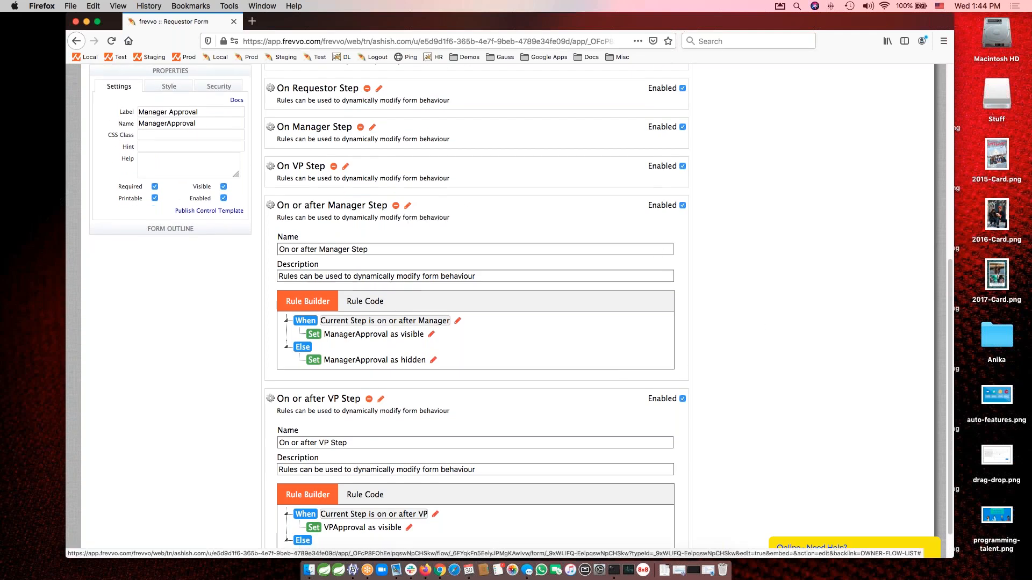
pyautogui.click(408, 206)
pyautogui.click(382, 359)
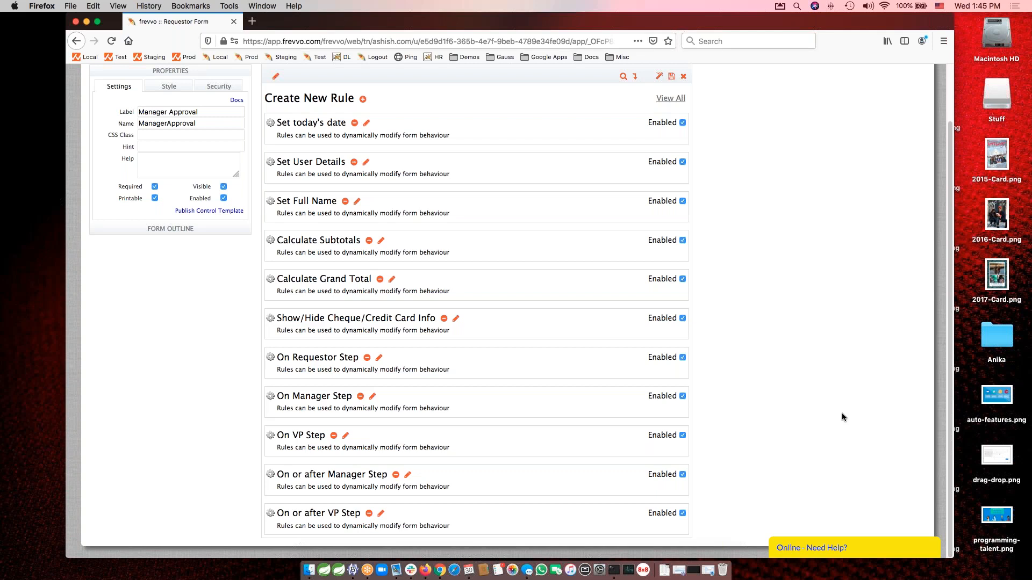
# Launch a test of the Requestor form in a new window.
pyautogui.scroll(2, 779, 424)
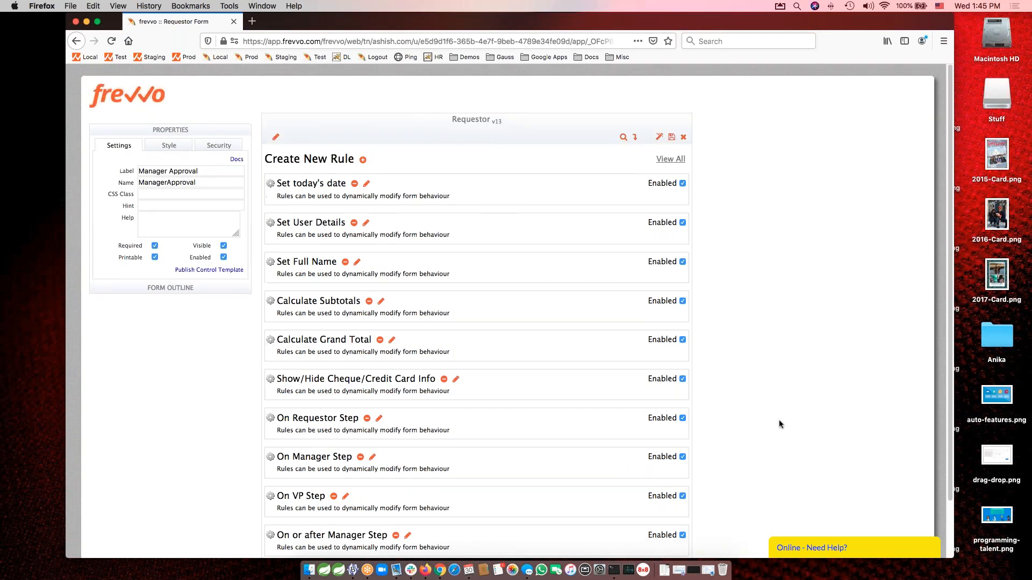
pyautogui.click(659, 137)
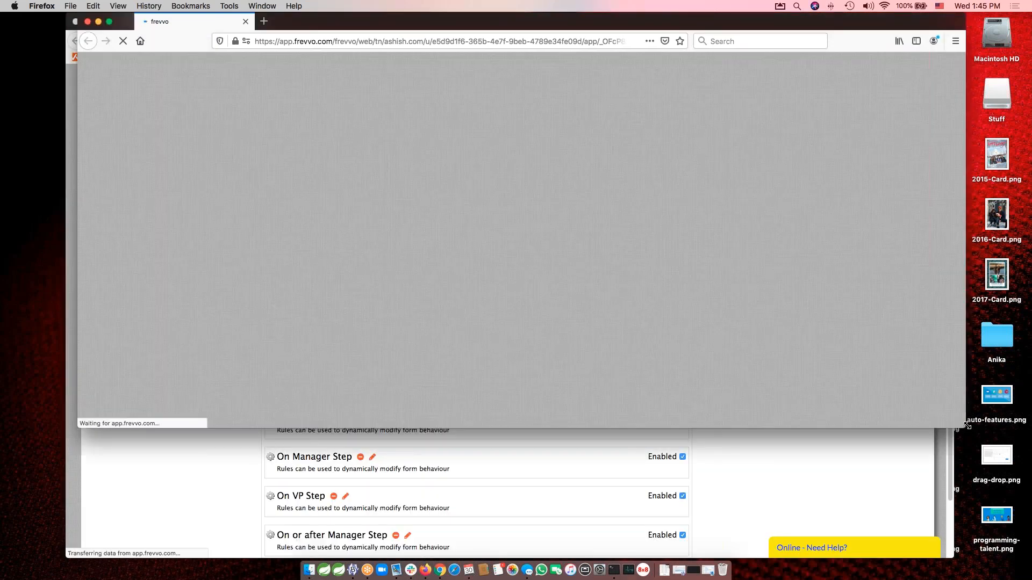
# Enlarge the test window and enter the first order item as Red widgets, quantity 11, unit price 12.74.
pyautogui.moveTo(967, 425); pyautogui.dragTo(968, 515)
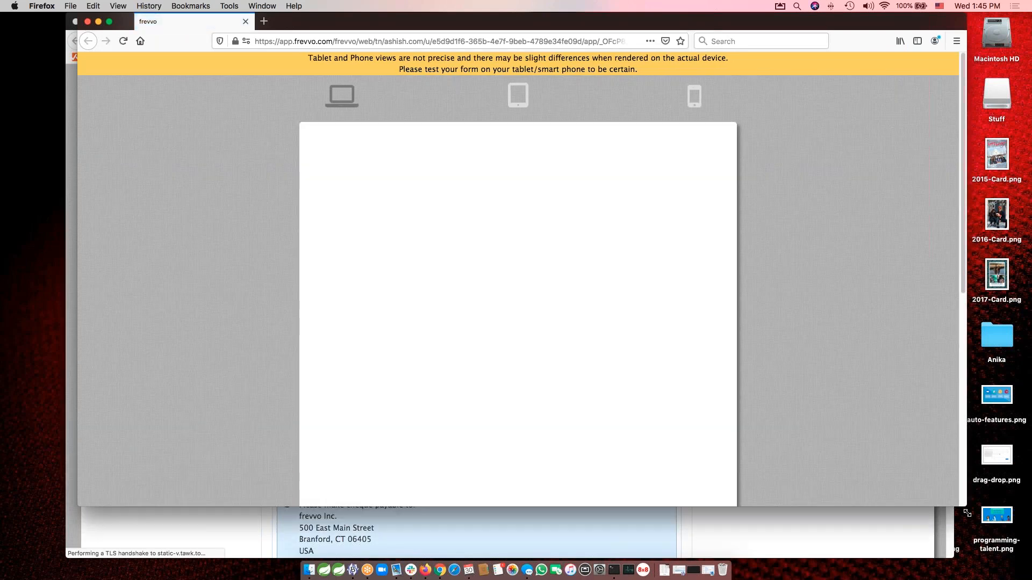
pyautogui.scroll(-5, 778, 353)
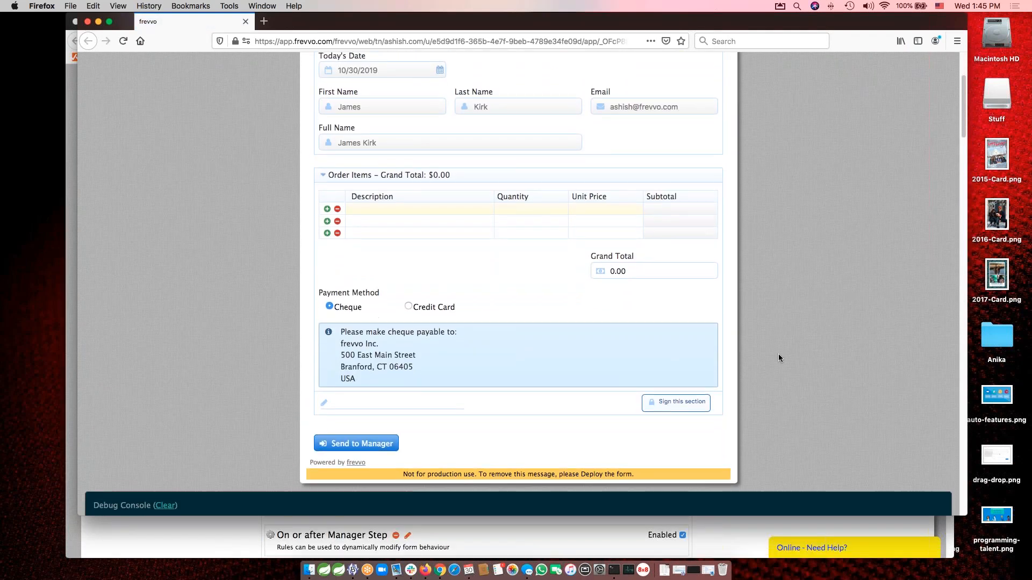
pyautogui.click(398, 208)
pyautogui.write('Red widgets')
pyautogui.press('Tab')
pyautogui.write('11')
pyautogui.press('Tab')
pyautogui.write('12')
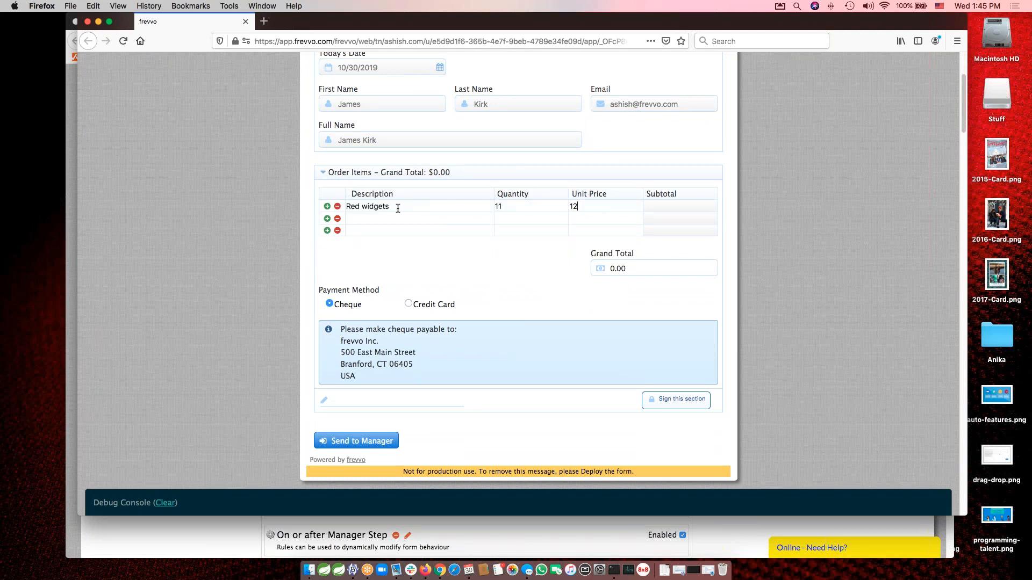
pyautogui.write('.74')
pyautogui.press('Tab')
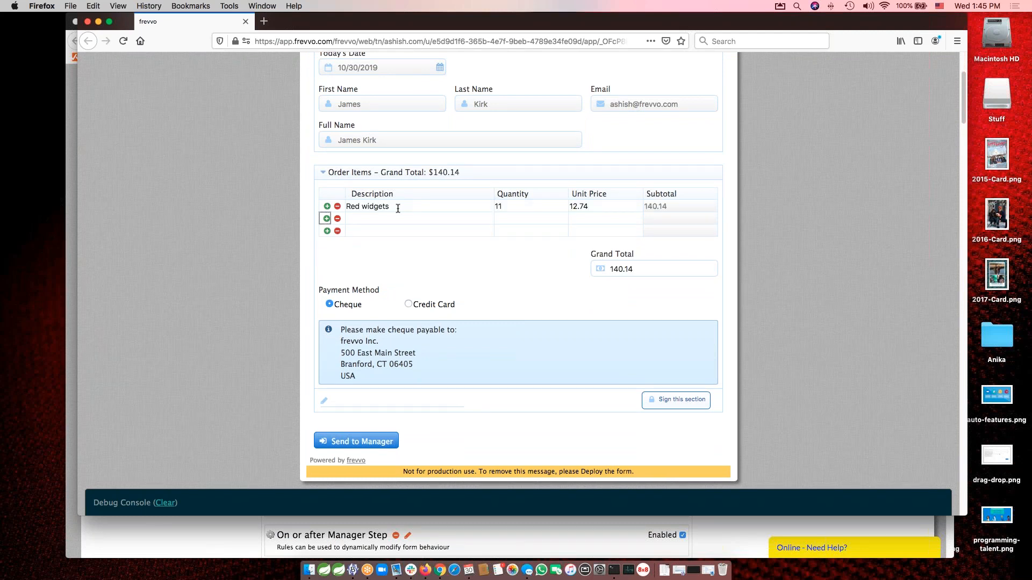
# Try Credit Card as the payment method, switch back to Cheque, and sign the Order Items section.
pyautogui.click(427, 303)
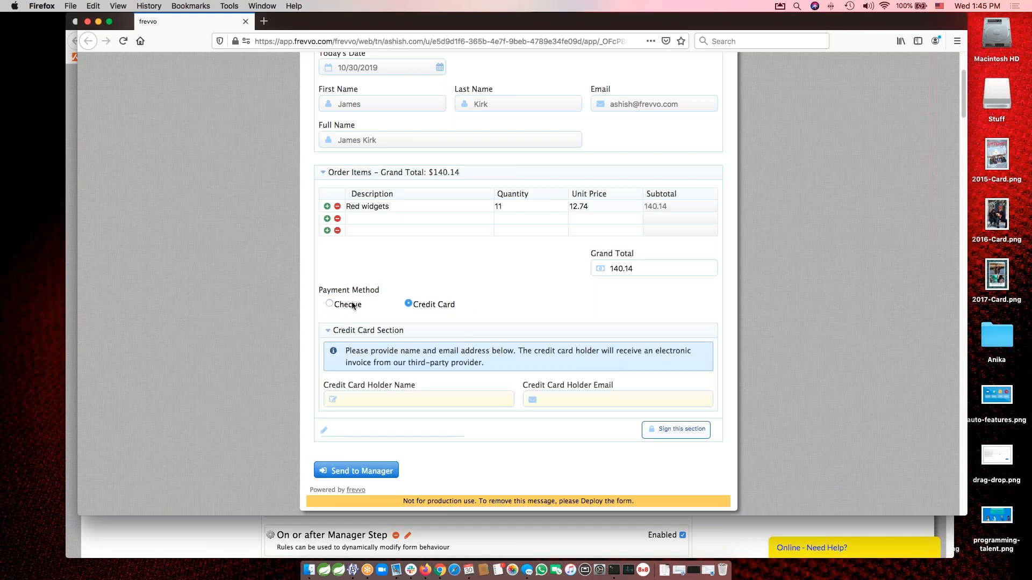
pyautogui.click(349, 305)
pyautogui.click(677, 401)
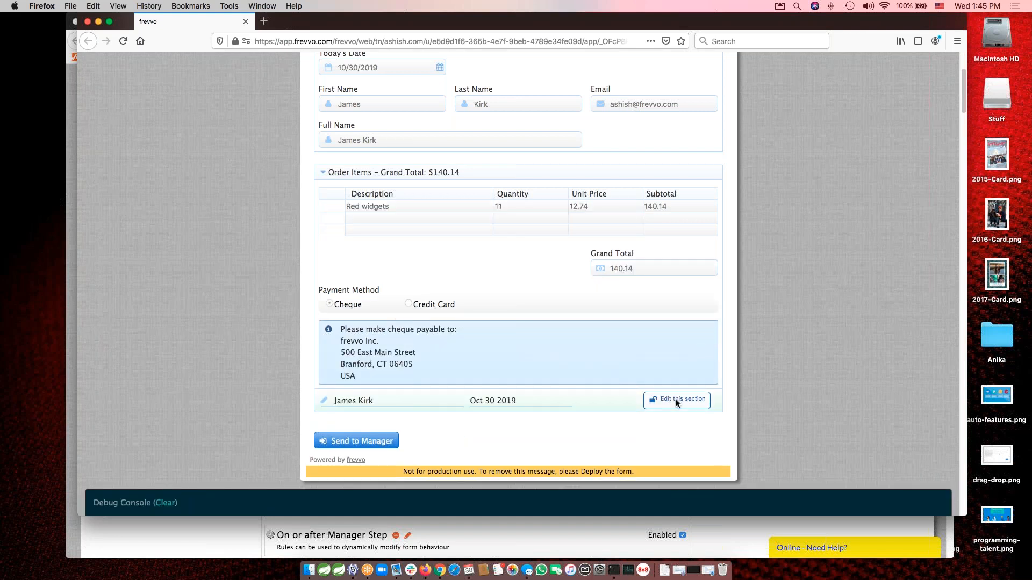
# Review the signed requestor form and send it to the manager.
pyautogui.scroll(2, 576, 267)
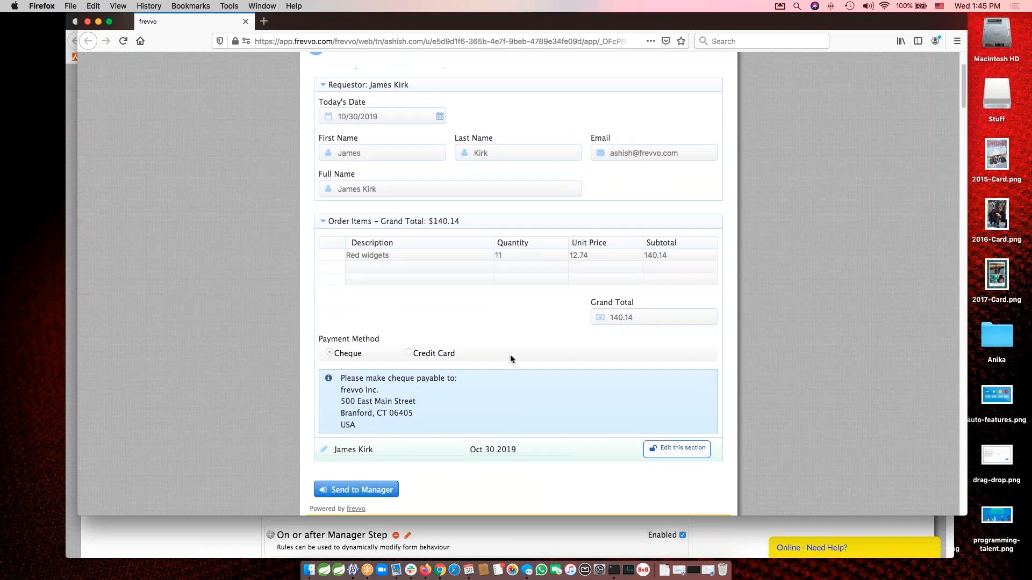
pyautogui.scroll(-1, 511, 355)
pyautogui.click(363, 458)
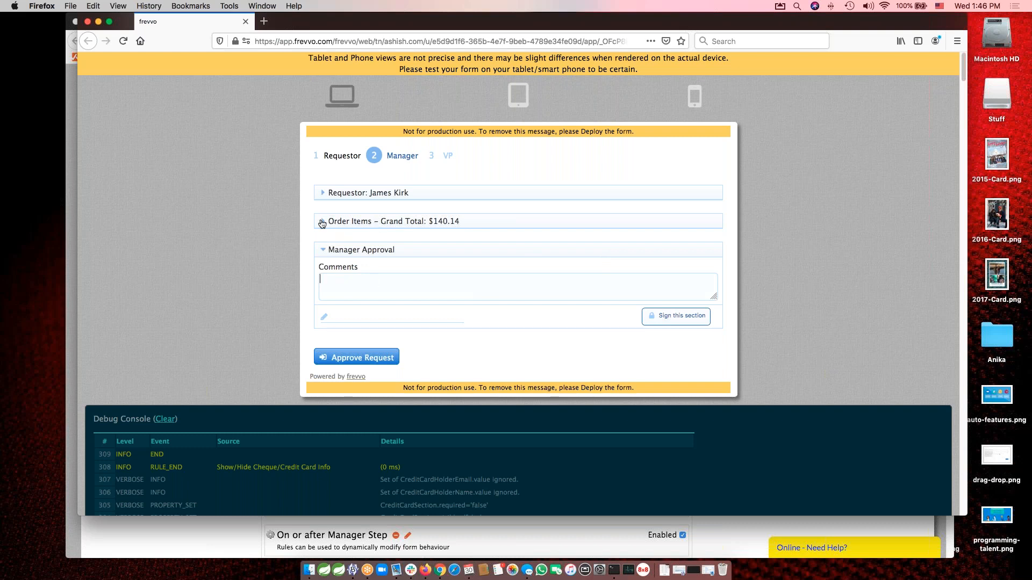
# Enter the comment "Looks good to me" in the Manager Approval section and sign that section.
pyautogui.write('Looks good to me')
pyautogui.press('Tab')
pyautogui.click(682, 322)
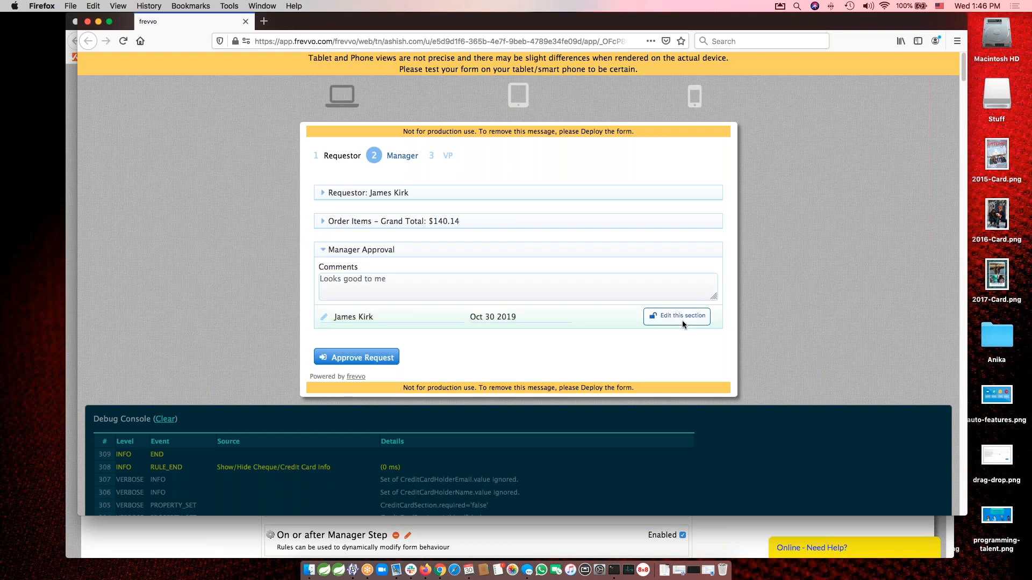
# Expand the Order Items section on the Manager step to review the order details, and collapse it again.
pyautogui.click(324, 221)
pyautogui.scroll(-2, 446, 326)
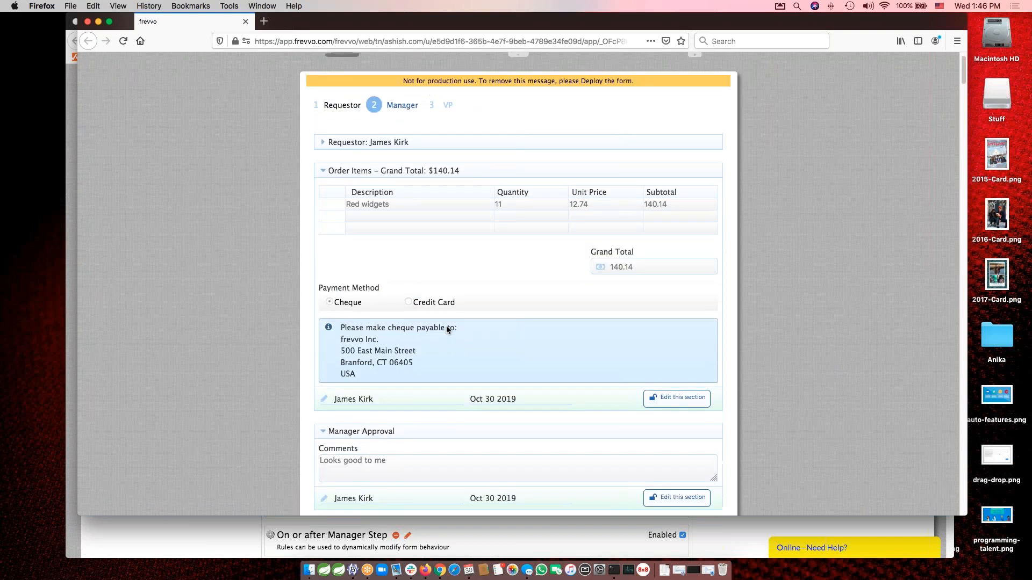
pyautogui.scroll(1, 446, 326)
pyautogui.click(323, 189)
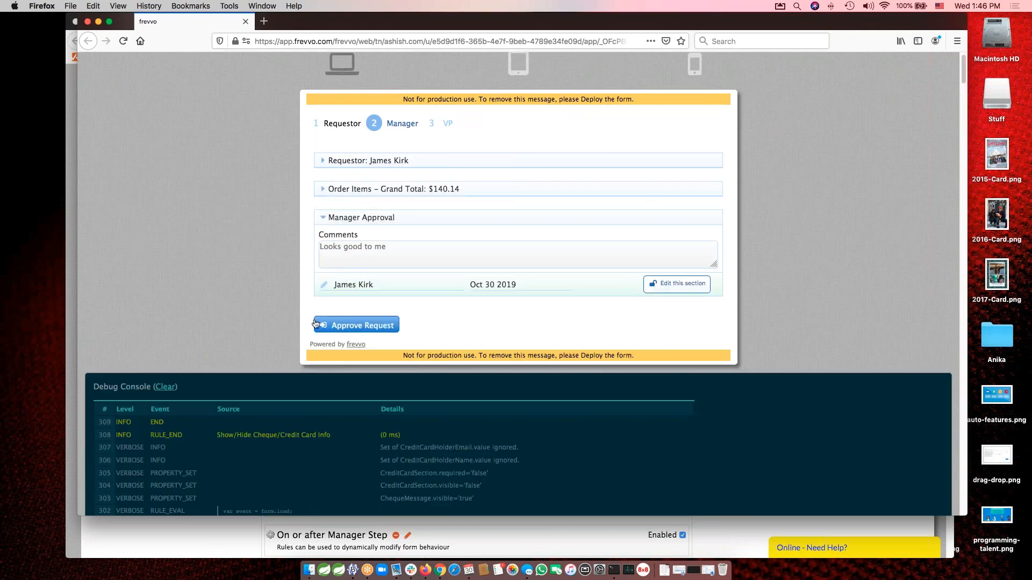
# Approve the request as manager and close the test window.
pyautogui.click(359, 327)
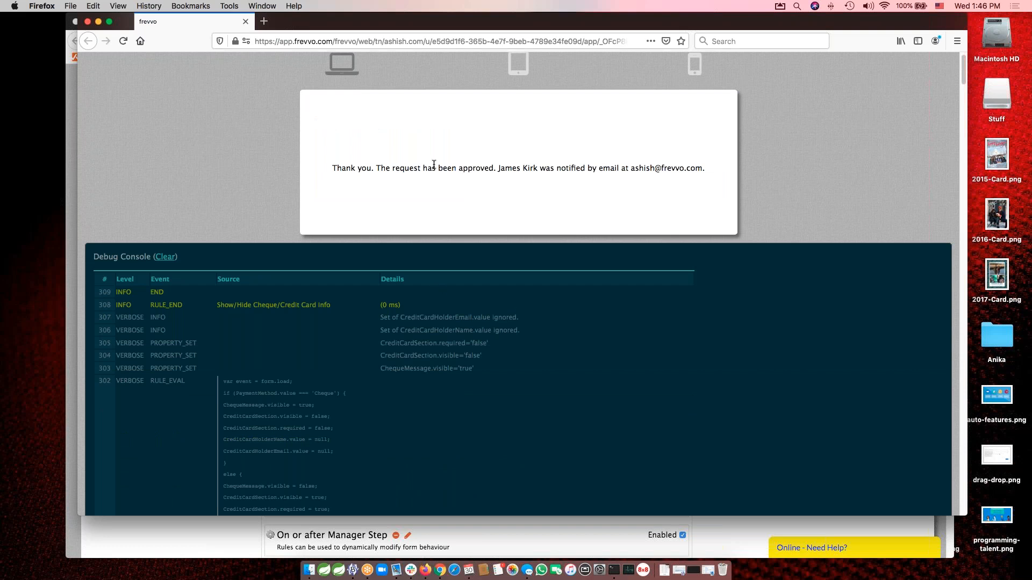
pyautogui.click(87, 22)
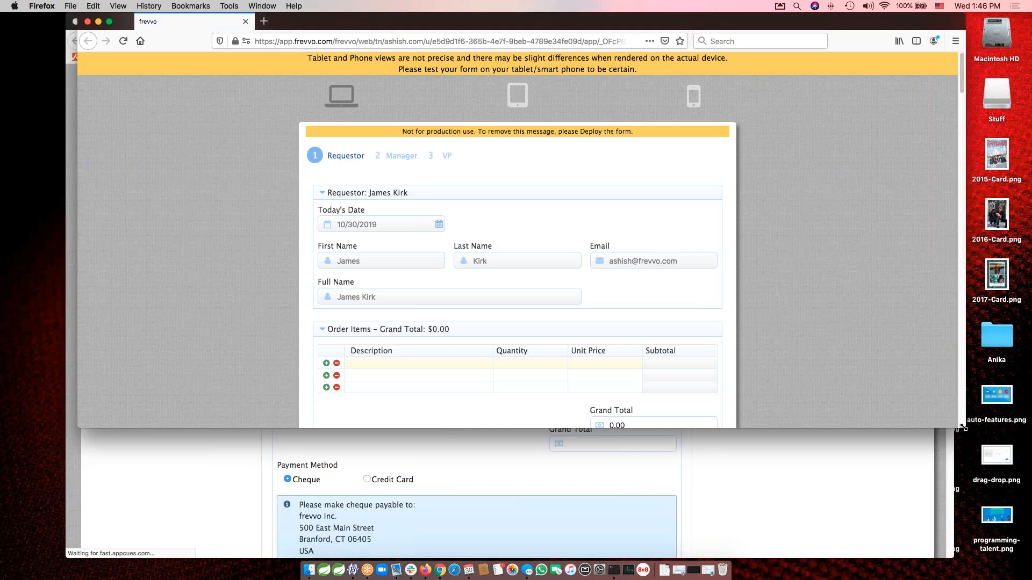
# Enlarge the new test window and enter an order item of Red widgets, quantity 130, unit price 130.
pyautogui.moveTo(963, 429); pyautogui.dragTo(964, 515)
pyautogui.write('Red widgets')
pyautogui.press('Tab')
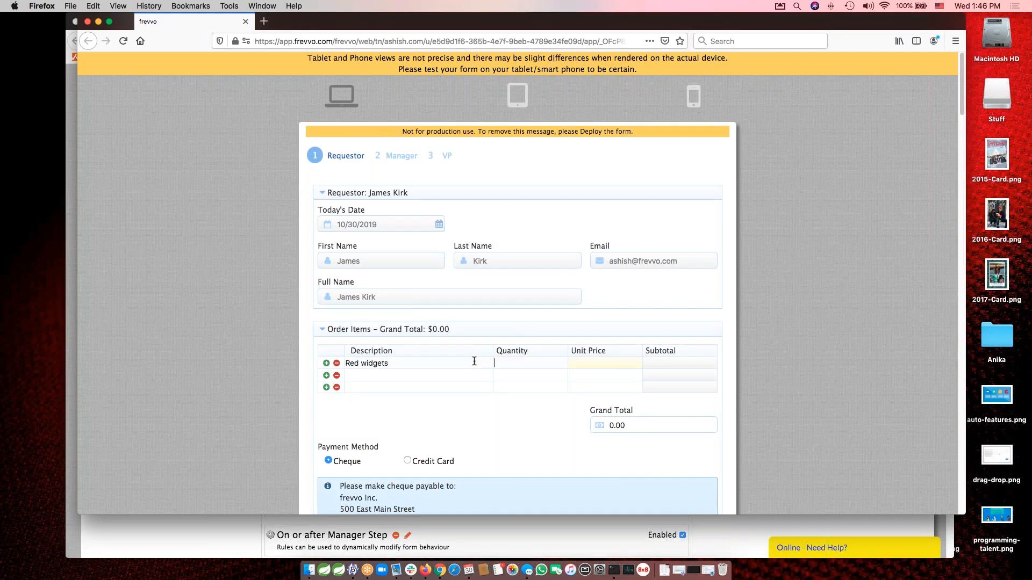
pyautogui.write('130')
pyautogui.press('Tab')
pyautogui.write('130')
pyautogui.press('Tab')
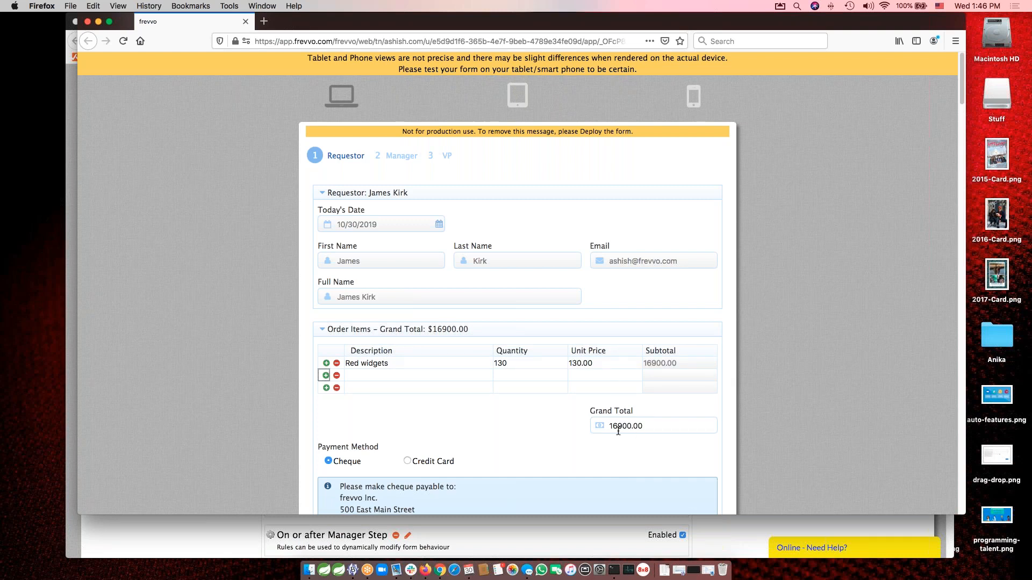
# Sign the Order Items section of the larger order and send the request to the manager.
pyautogui.scroll(-5, 777, 451)
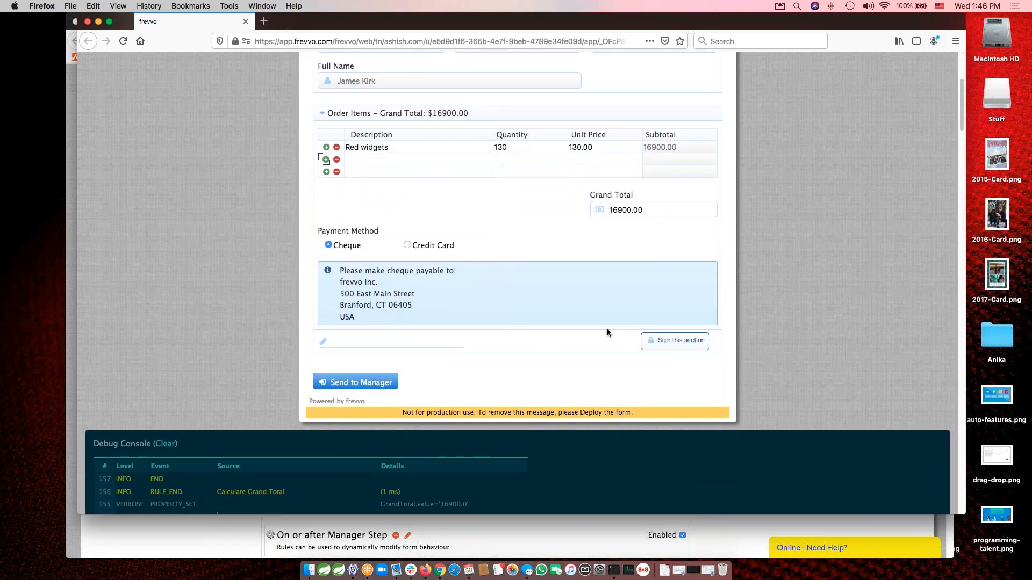
pyautogui.click(660, 343)
pyautogui.click(354, 386)
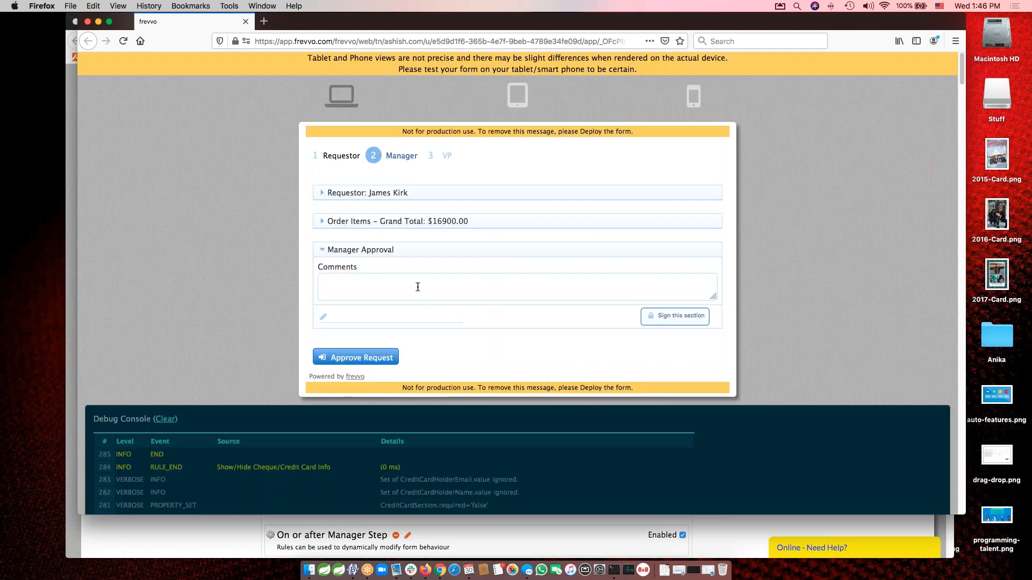
# Comment "Looks good to me." in the Manager Approval section, sign it, and approve the request.
pyautogui.click(421, 287)
pyautogui.write('Looks good to me.')
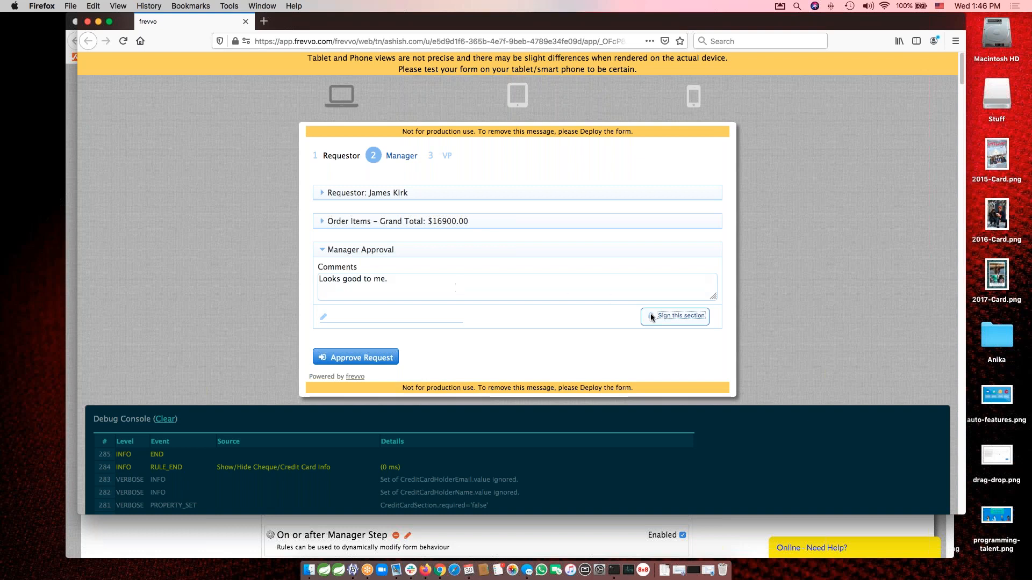
pyautogui.click(666, 316)
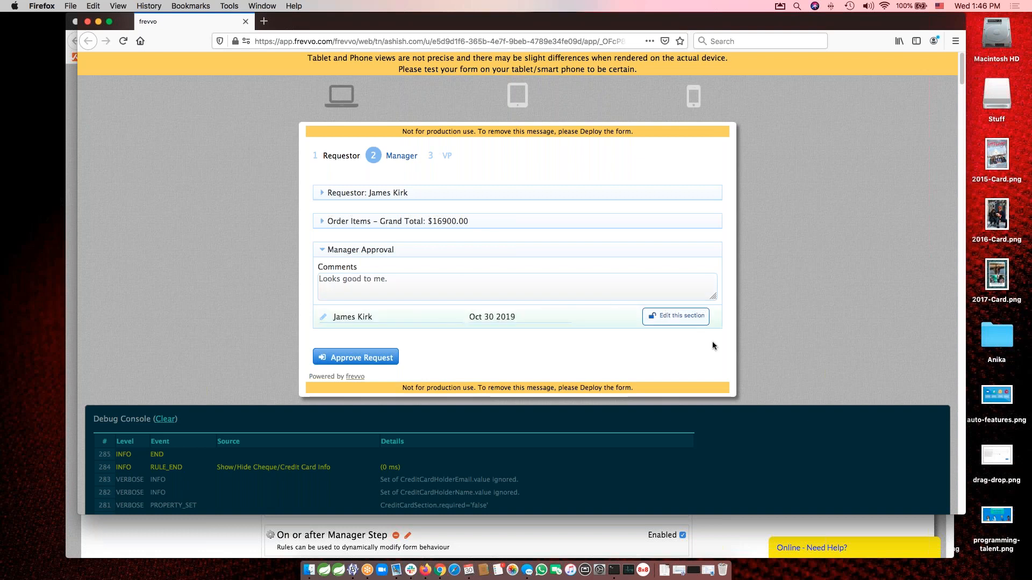
pyautogui.click(352, 358)
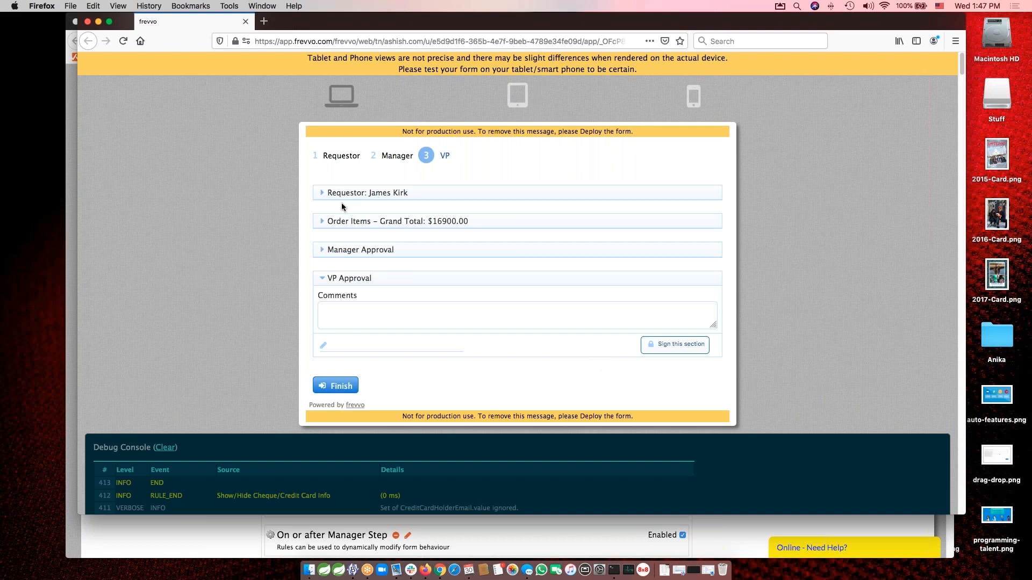
# Expand and collapse the Order Items and Manager Approval sections on the VP step to check their contents.
pyautogui.click(322, 223)
pyautogui.click(322, 223)
pyautogui.click(323, 251)
pyautogui.click(323, 251)
# Enter the comment "We need this." in the VP Approval section and sign it with a hand-drawn signature.
pyautogui.click(384, 310)
pyautogui.write('We need this.')
pyautogui.press('Tab')
pyautogui.click(671, 346)
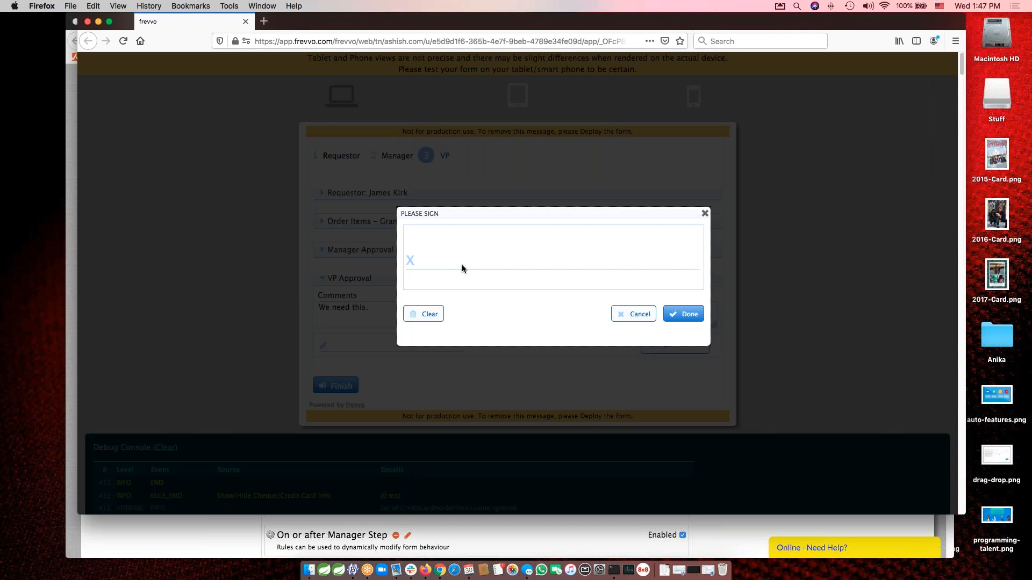
pyautogui.moveTo(440, 265)
pyautogui.mouseDown()
pyautogui.moveTo(590, 243)
pyautogui.moveTo(539, 245)
pyautogui.mouseUp()
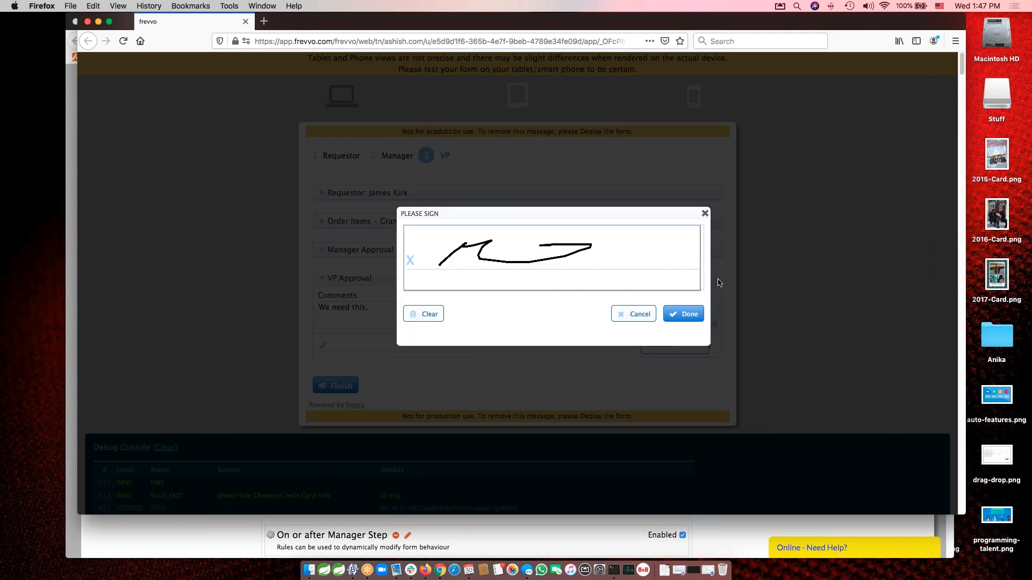
pyautogui.click(684, 316)
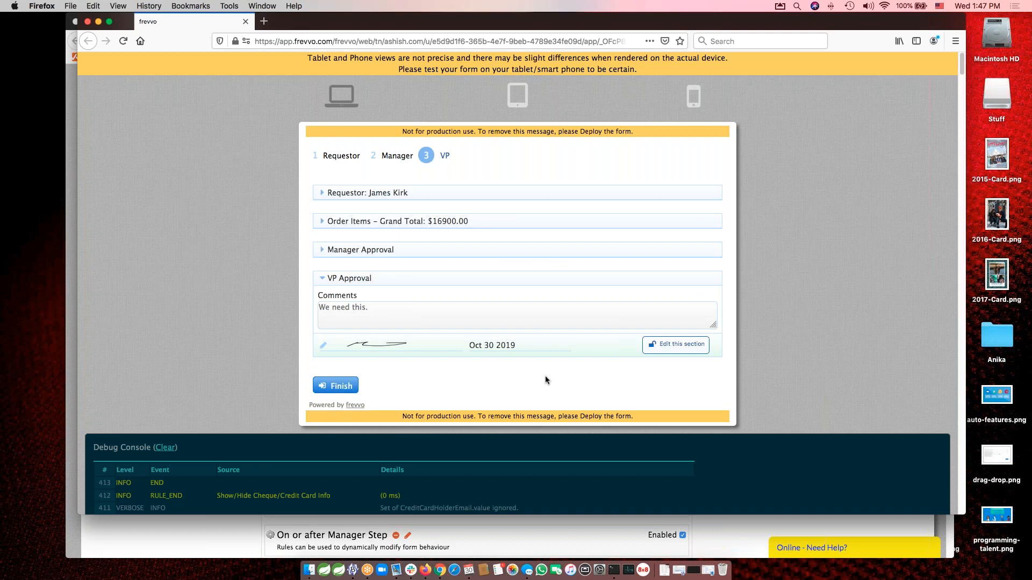
# Finish the VP approval step and close the test window.
pyautogui.click(335, 387)
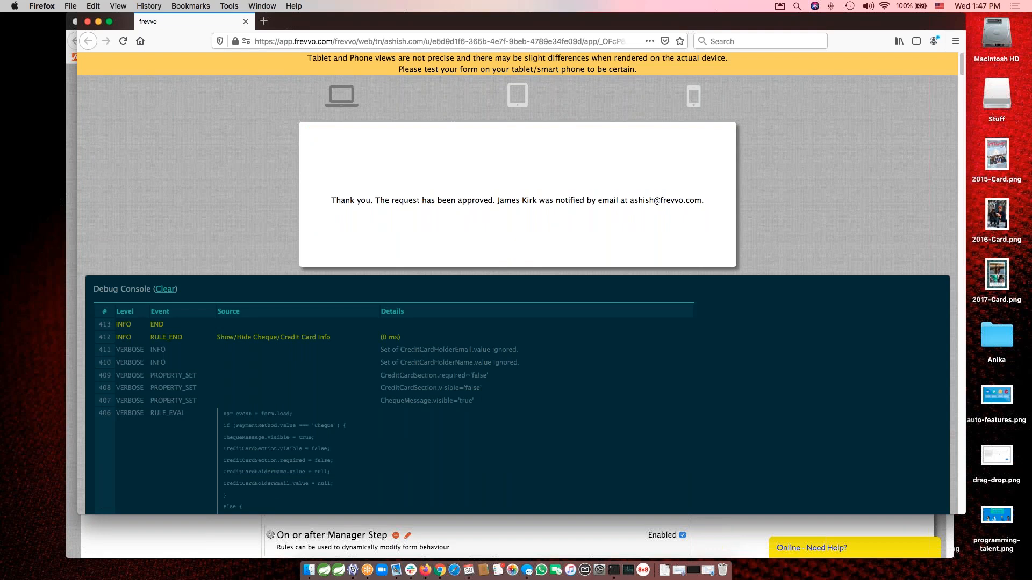
pyautogui.click(88, 22)
# Look over the Requestor form's rule list and close the form and flow editors to return to the Flows list.
pyautogui.scroll(-2, 758, 297)
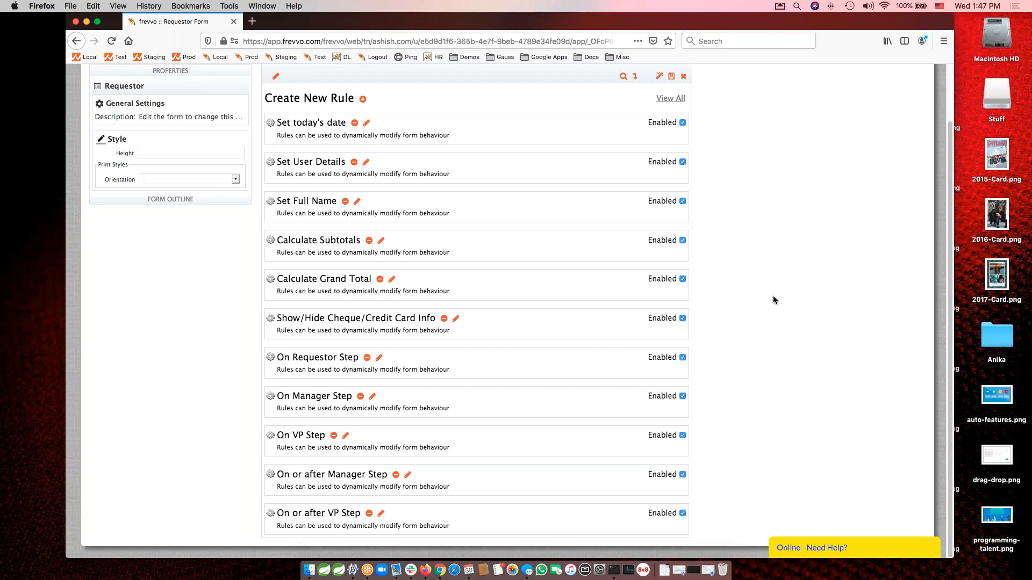
pyautogui.scroll(3, 773, 300)
pyautogui.click(684, 138)
pyautogui.click(684, 135)
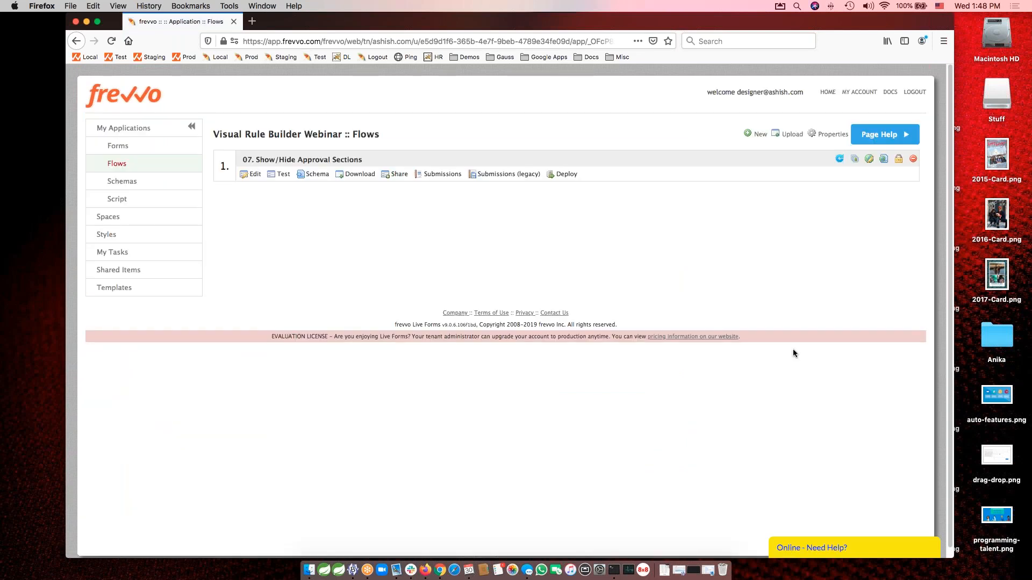
# Switch to the webinar deck in Google Slides, advance to the Resources slide, and open its Tutorials link.
pyautogui.hotkey('ctrl', 'Right')
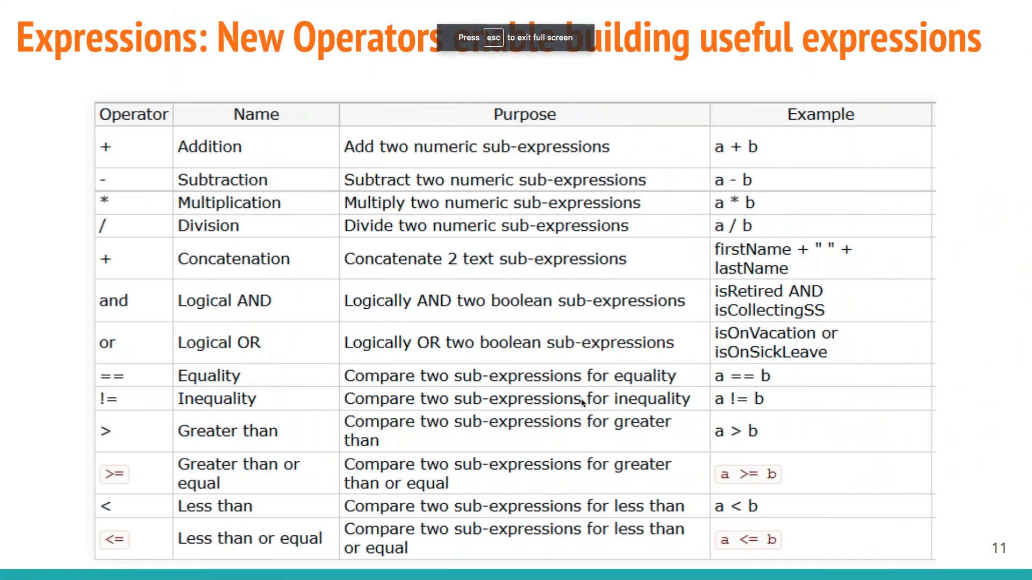
pyautogui.press('Right')
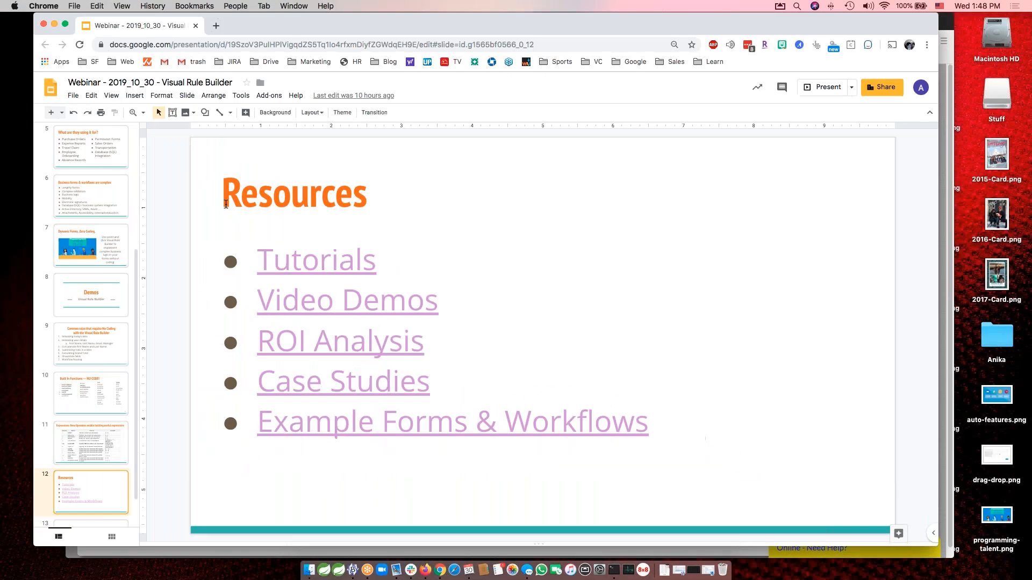
pyautogui.click(328, 265)
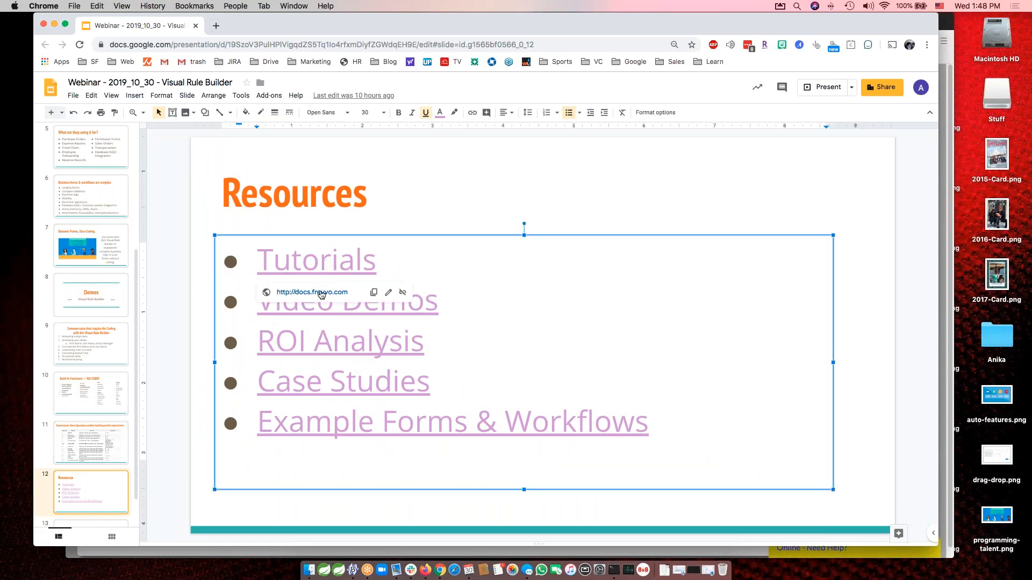
pyautogui.click(323, 295)
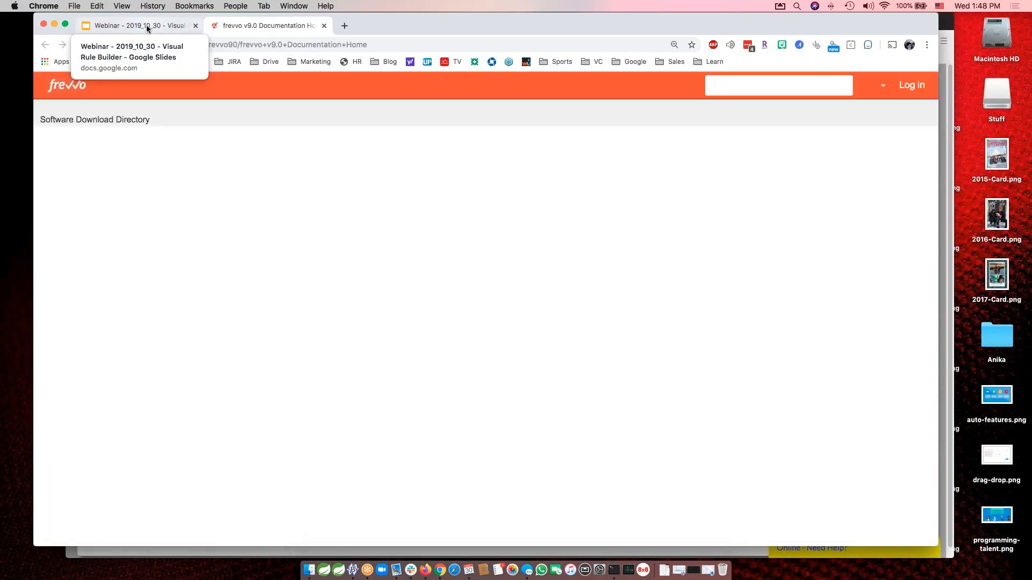
# Return to the Resources slide and open its Video Demos link.
pyautogui.click(146, 29)
pyautogui.click(315, 307)
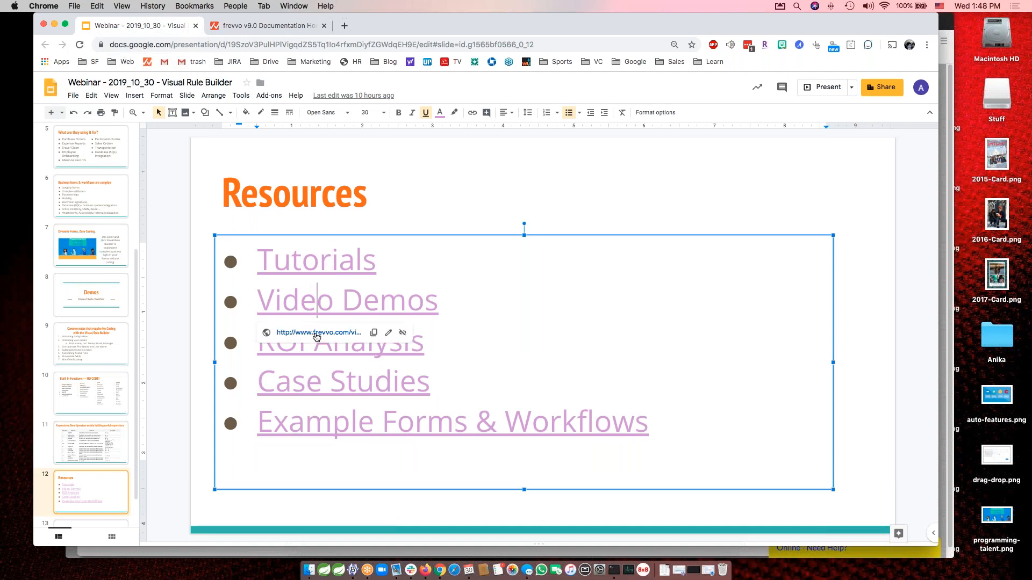
pyautogui.click(317, 340)
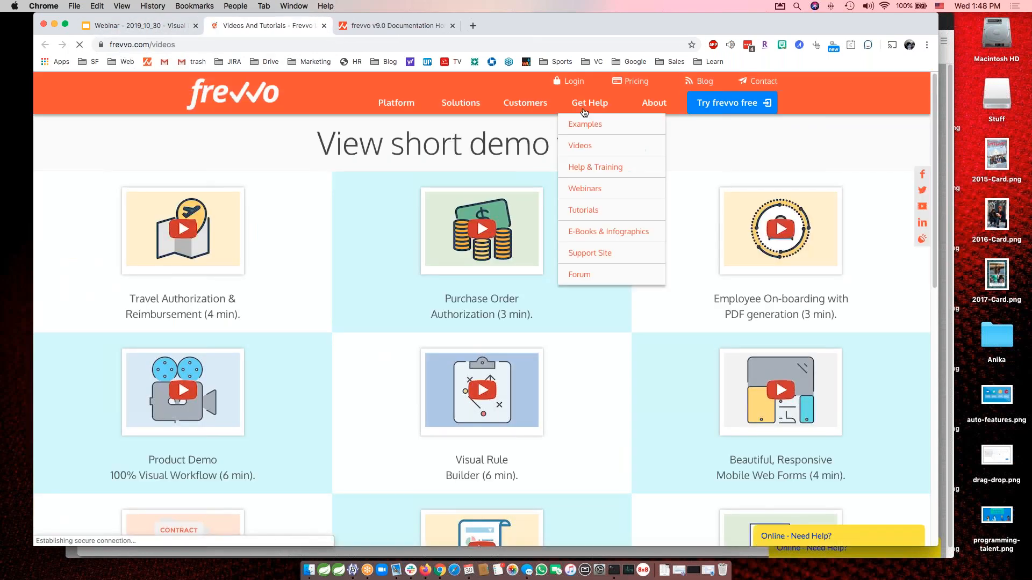
# Open the Examples page of free process templates on the frevvo website and shift the browser window slightly.
pyautogui.moveTo(589, 105)
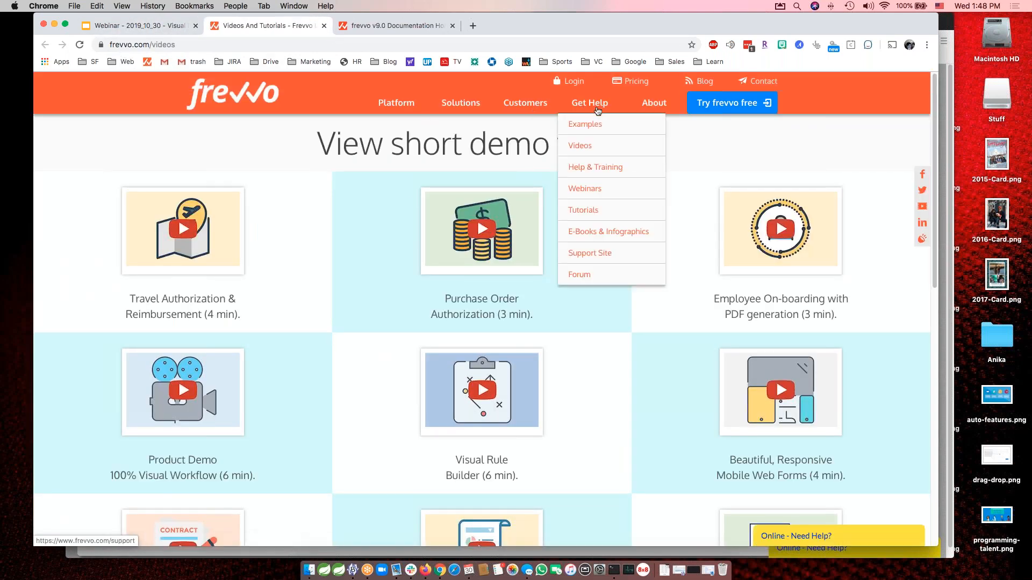
pyautogui.click(593, 123)
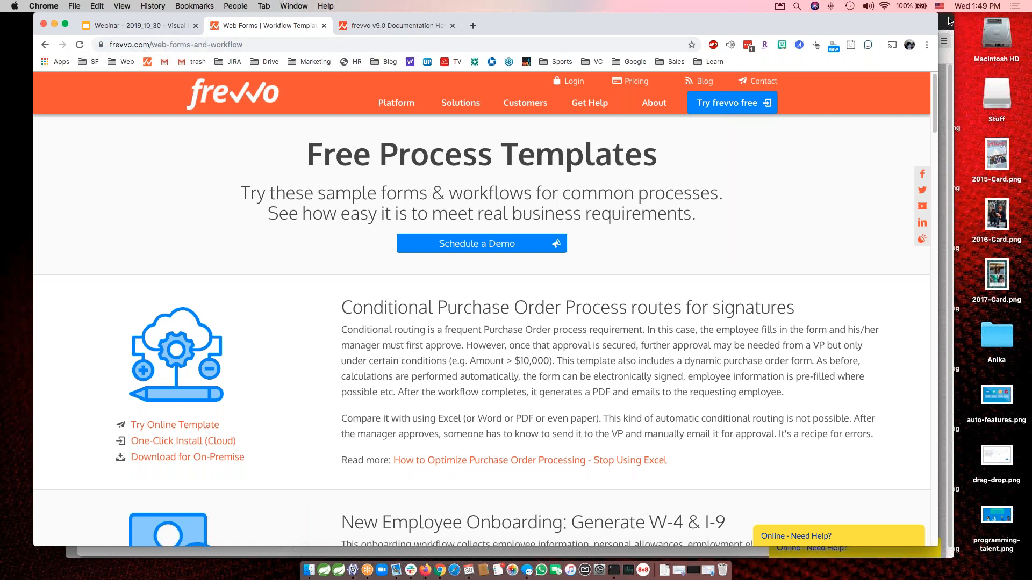
pyautogui.moveTo(769, 22); pyautogui.dragTo(761, 31)
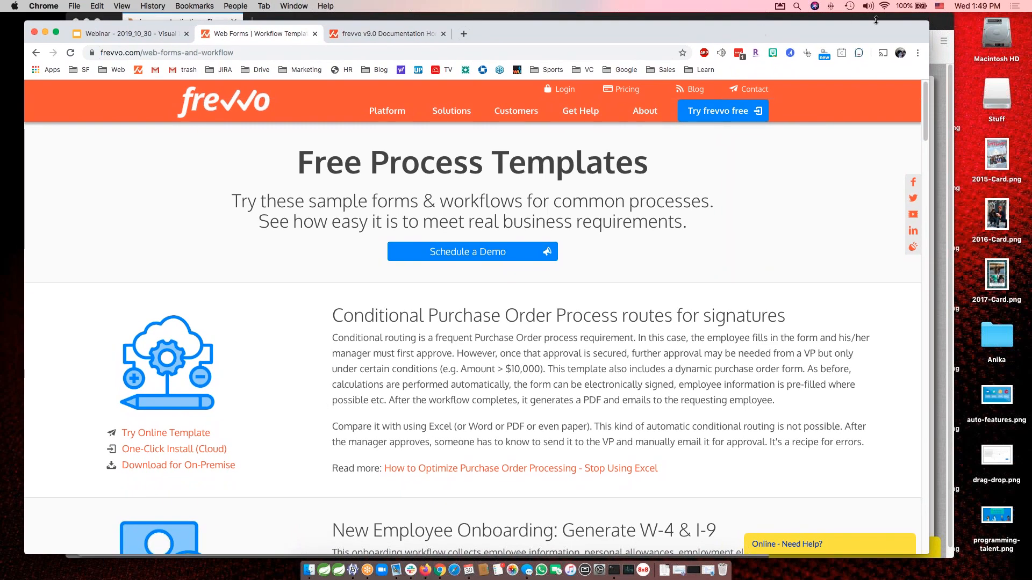
# Switch to the frevvo Forms list in Firefox and display the rule code of the Set Today's Date rule in form 01. Today's Date.
pyautogui.click(941, 25)
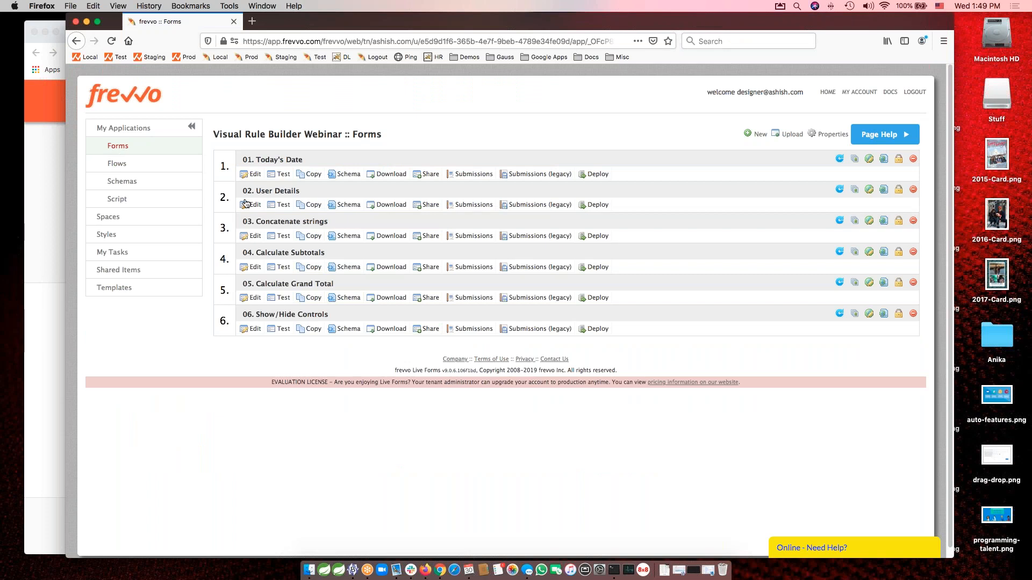
pyautogui.click(276, 160)
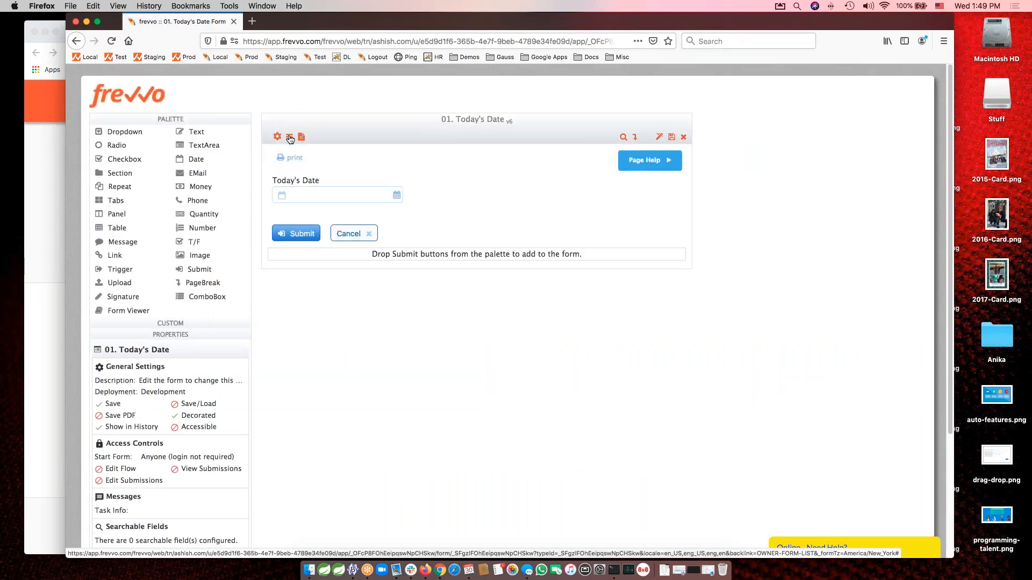
pyautogui.click(290, 139)
pyautogui.click(370, 184)
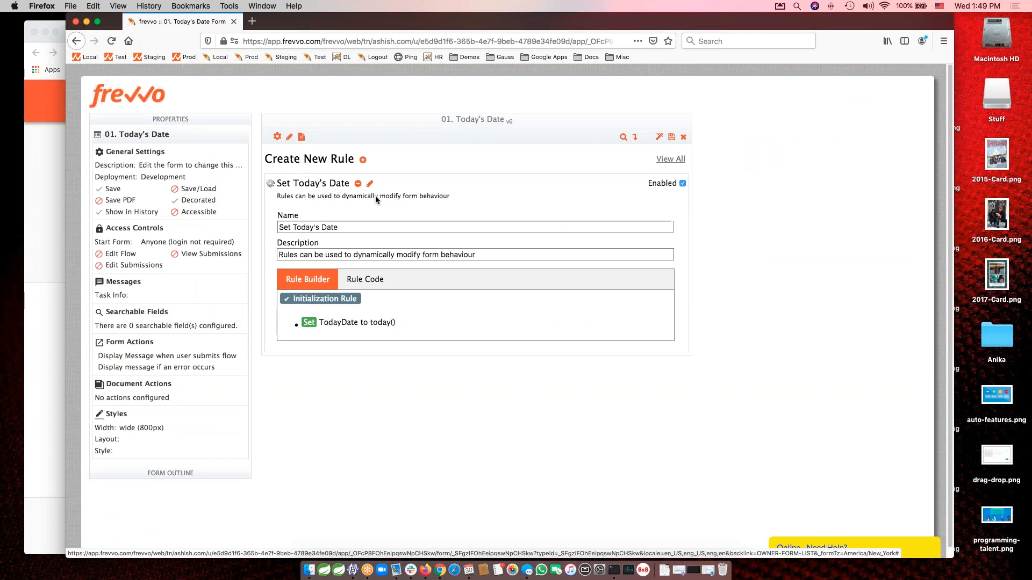
pyautogui.click(359, 280)
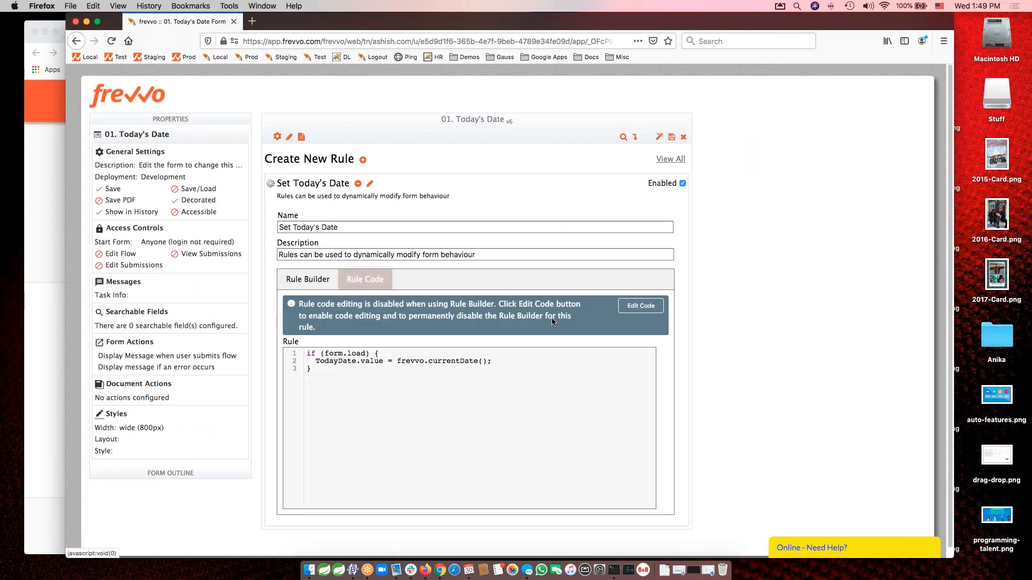
# Enable direct code editing for the Set Today's Date rule, try out a scratch code line, and close the form without saving.
pyautogui.click(641, 306)
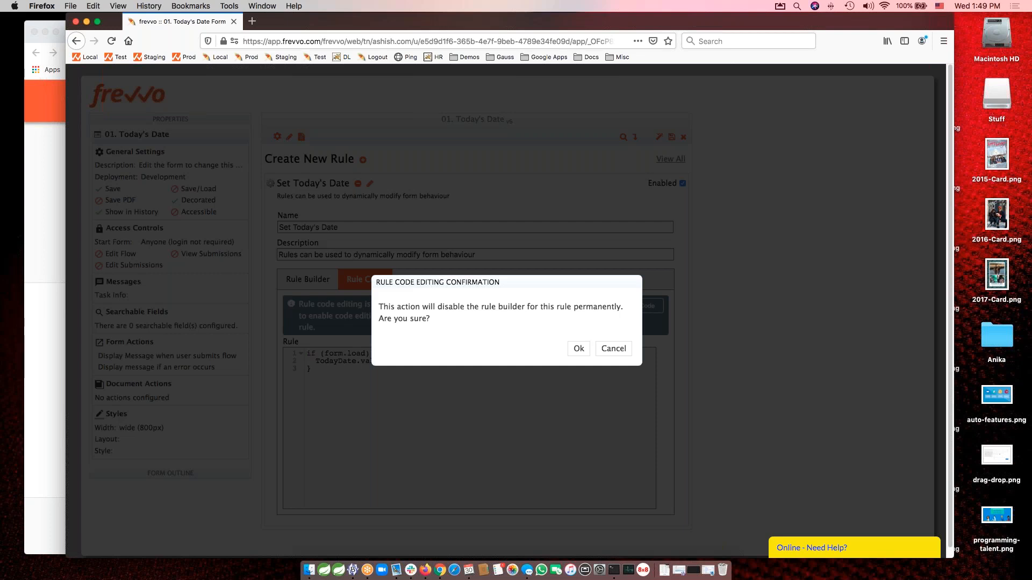
pyautogui.click(578, 349)
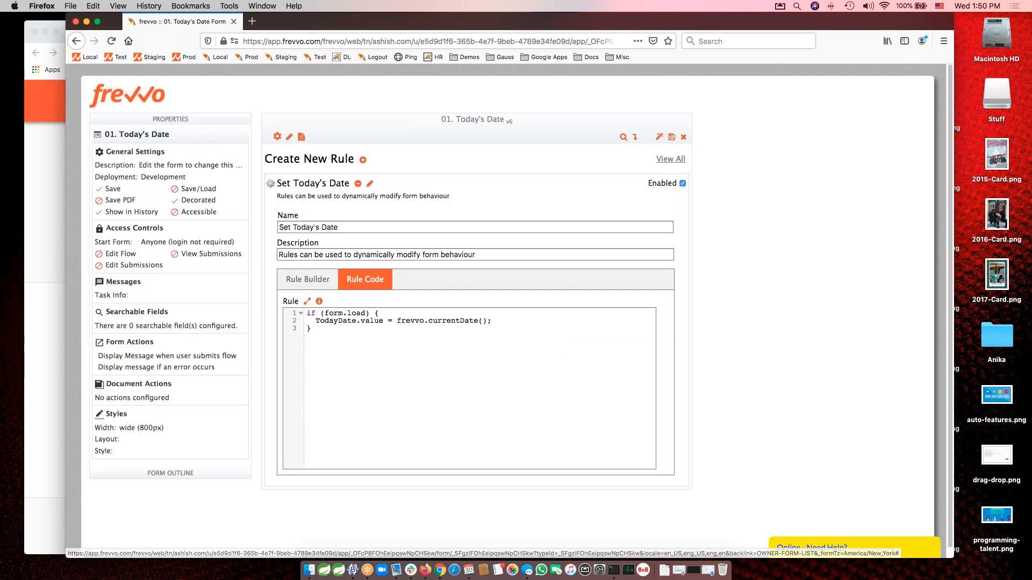
pyautogui.click(511, 321)
pyautogui.press('Return')
pyautogui.write('sdlgjhlsa')
pyautogui.hotkey('shift', 'Home')
pyautogui.press('BackSpace')
pyautogui.press('BackSpace')
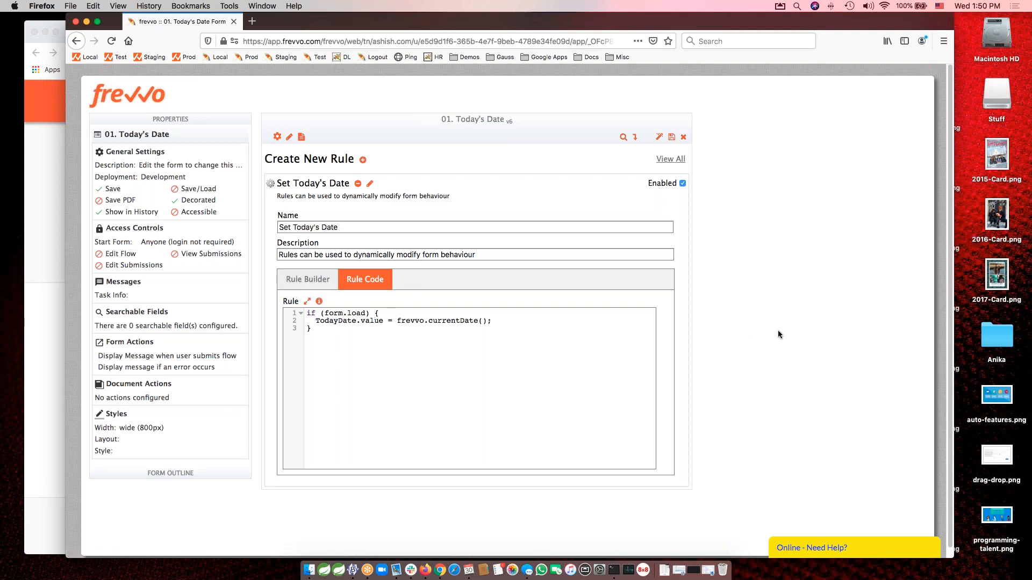
pyautogui.click(684, 140)
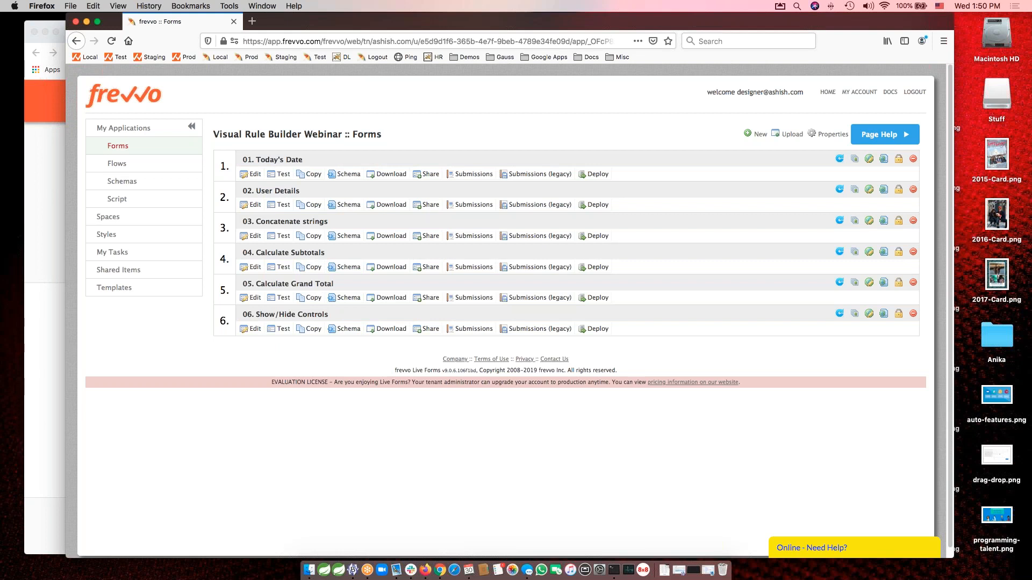
# Open the 02. User Details form and expand its Set User Details rule to show the actions.
pyautogui.click(270, 193)
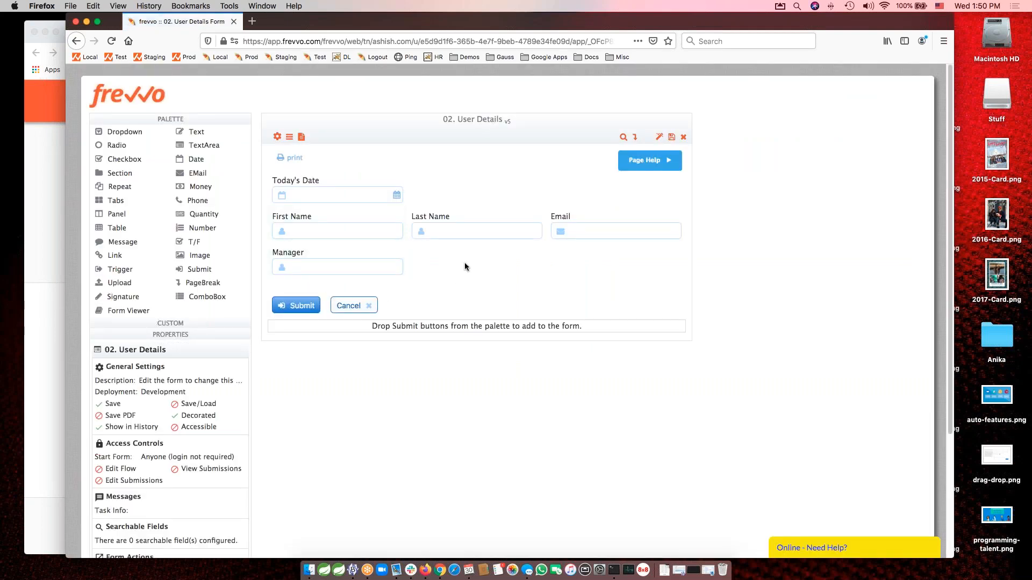
pyautogui.click(289, 136)
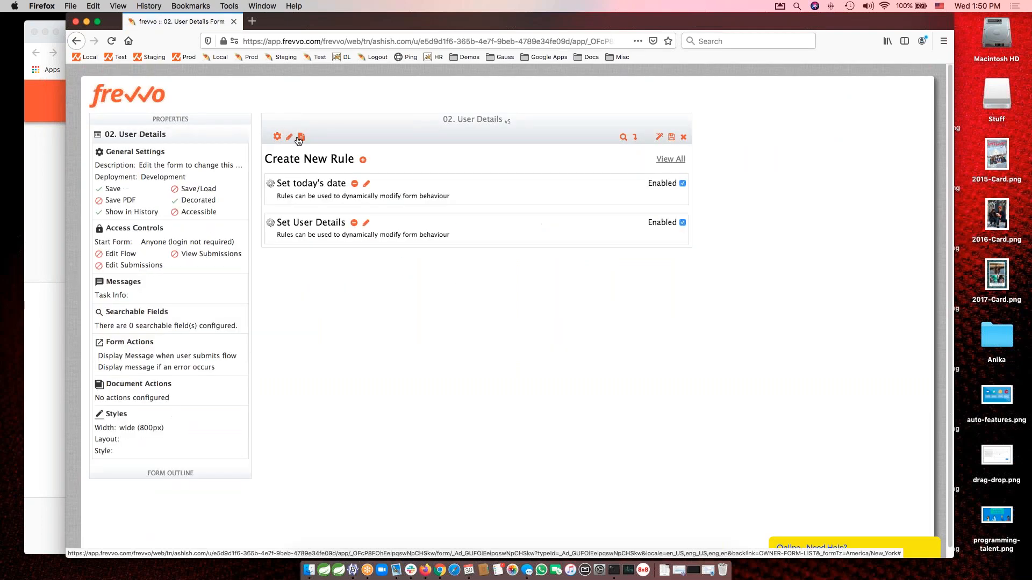
pyautogui.click(365, 223)
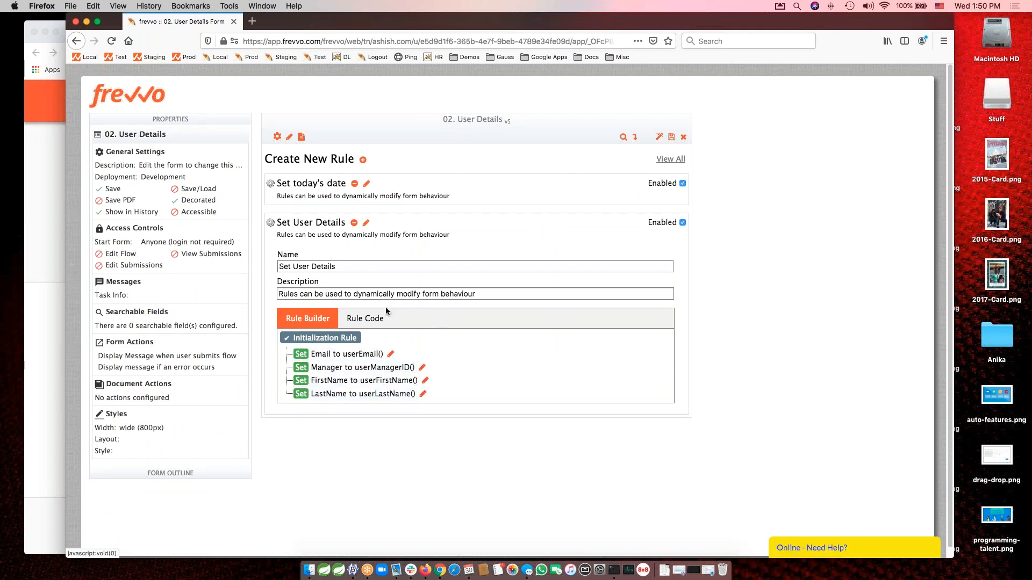
# Return to the User Details form layout and delete the Last Name control.
pyautogui.click(288, 137)
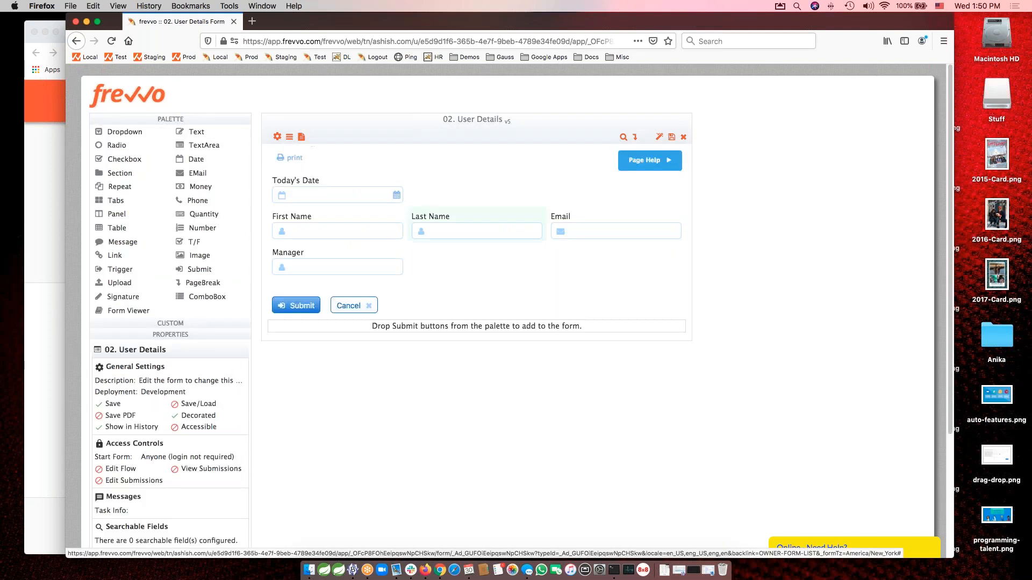
pyautogui.click(466, 216)
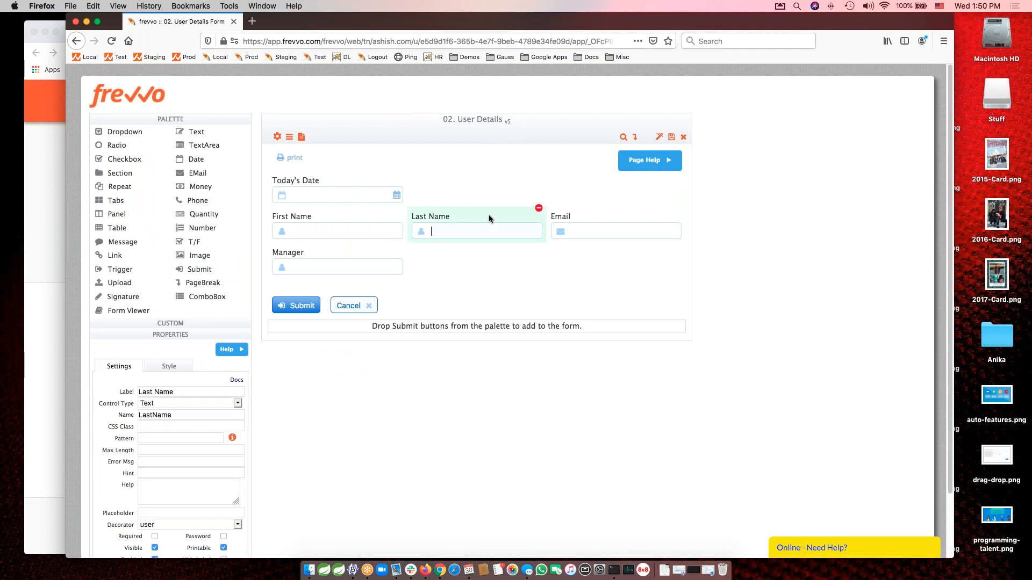
pyautogui.click(539, 209)
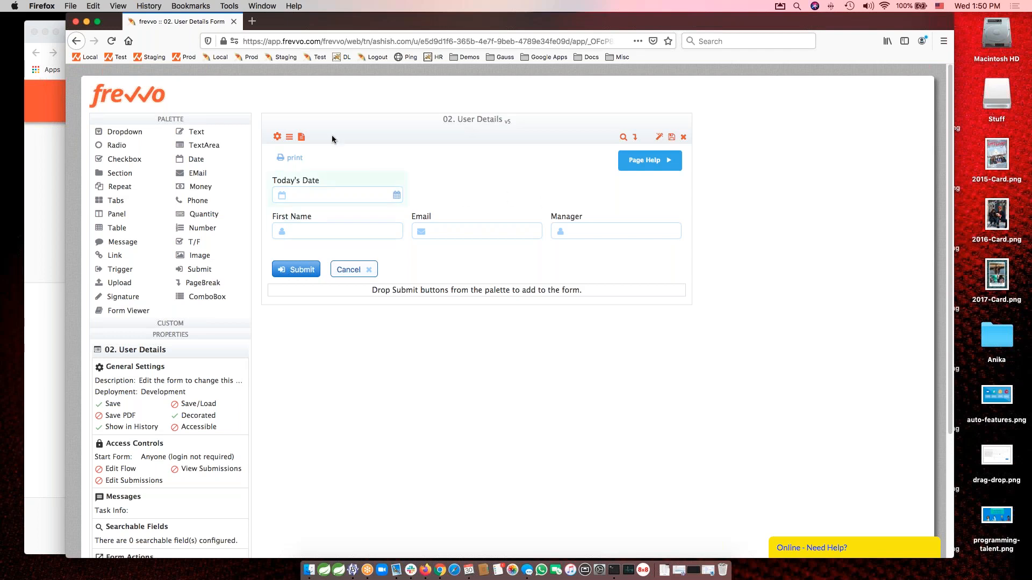
# Go back to the form's rules and inspect the Set User Details rule's code and its Rule Builder summary.
pyautogui.click(289, 137)
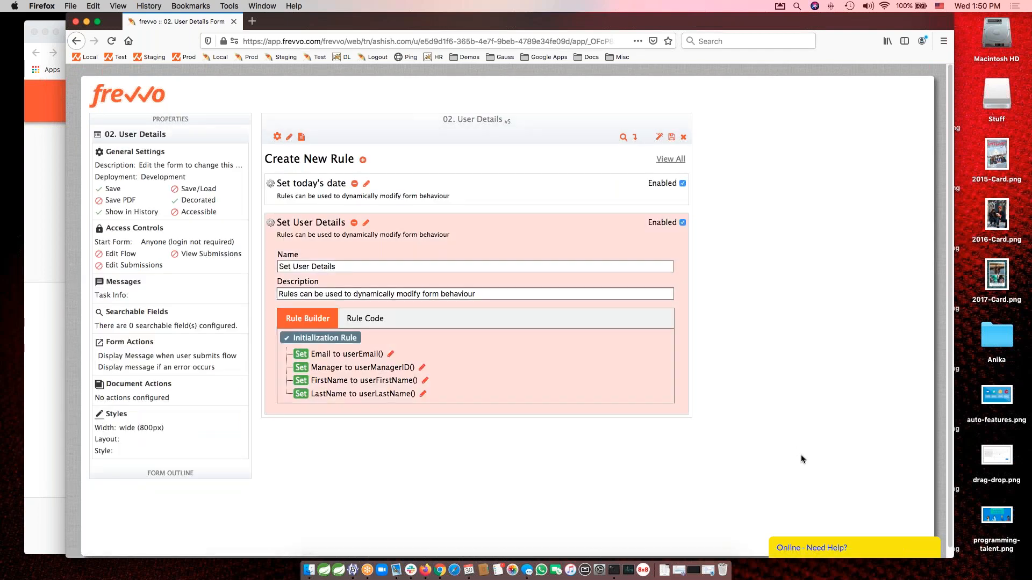
pyautogui.click(365, 223)
pyautogui.click(366, 223)
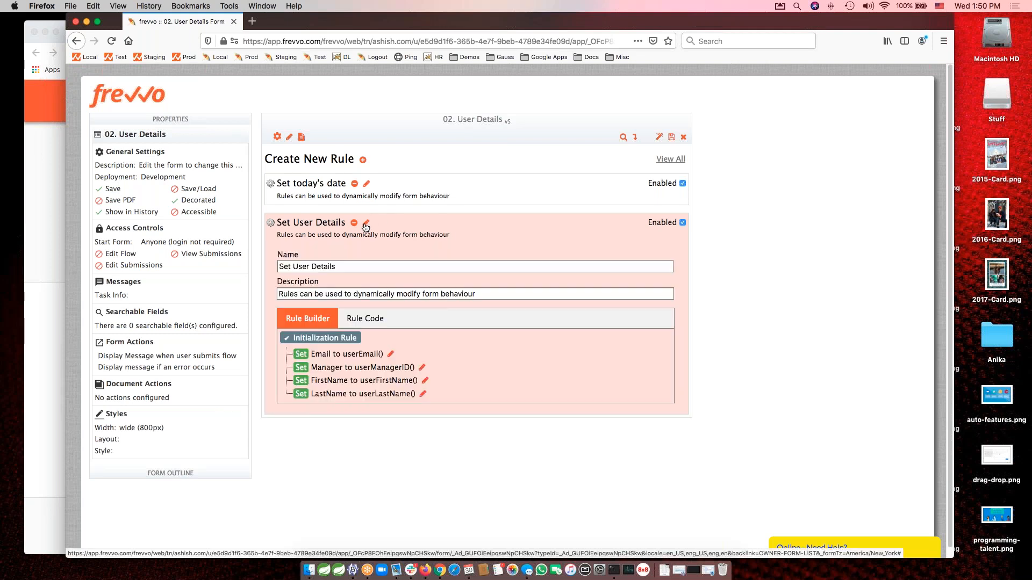
pyautogui.click(365, 318)
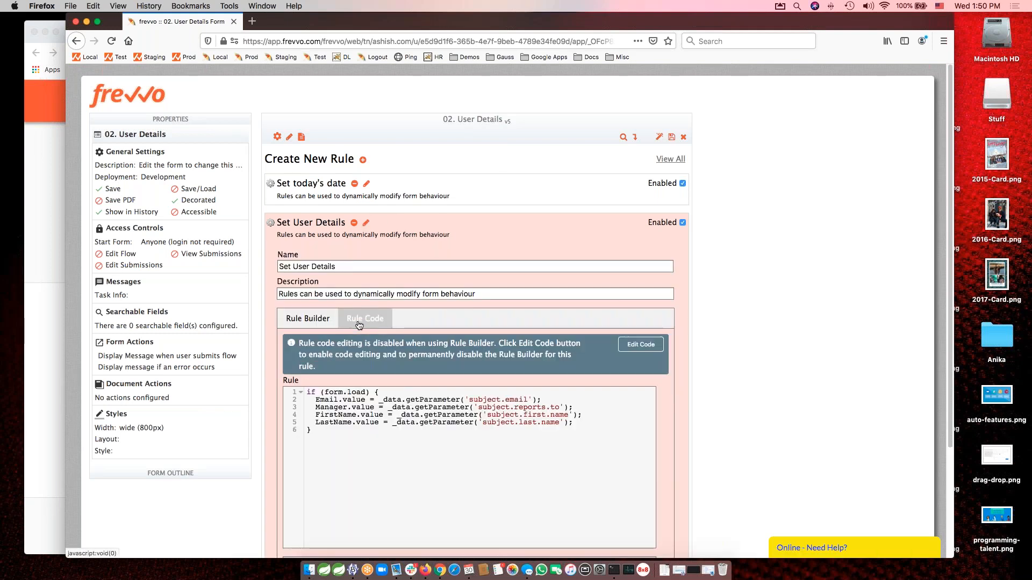
pyautogui.click(307, 318)
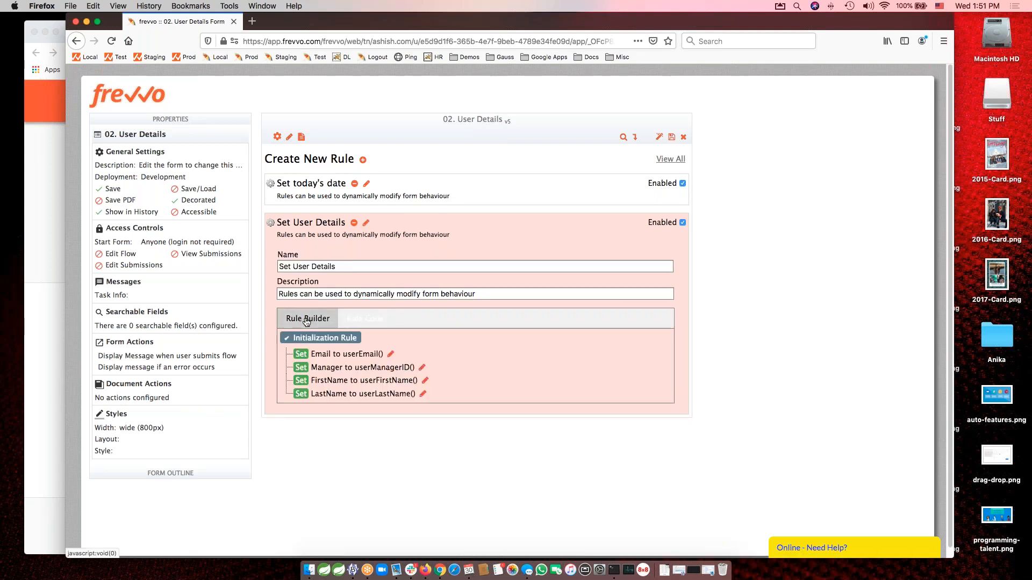
# Examine the Set User Details actions in the Rule Builder, cancel without changes, and close the User Details form without saving.
pyautogui.click(391, 354)
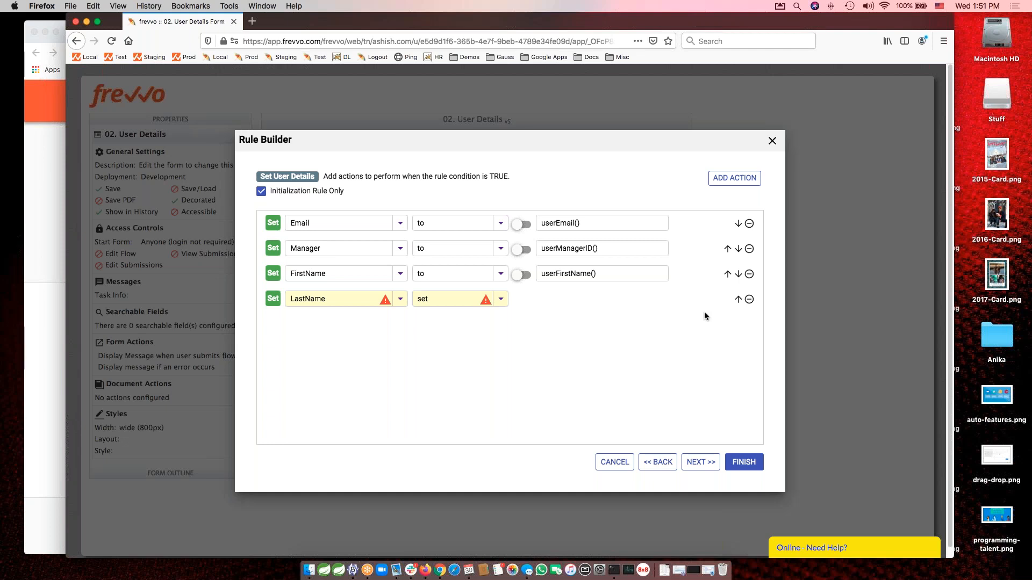
pyautogui.click(616, 462)
pyautogui.click(642, 323)
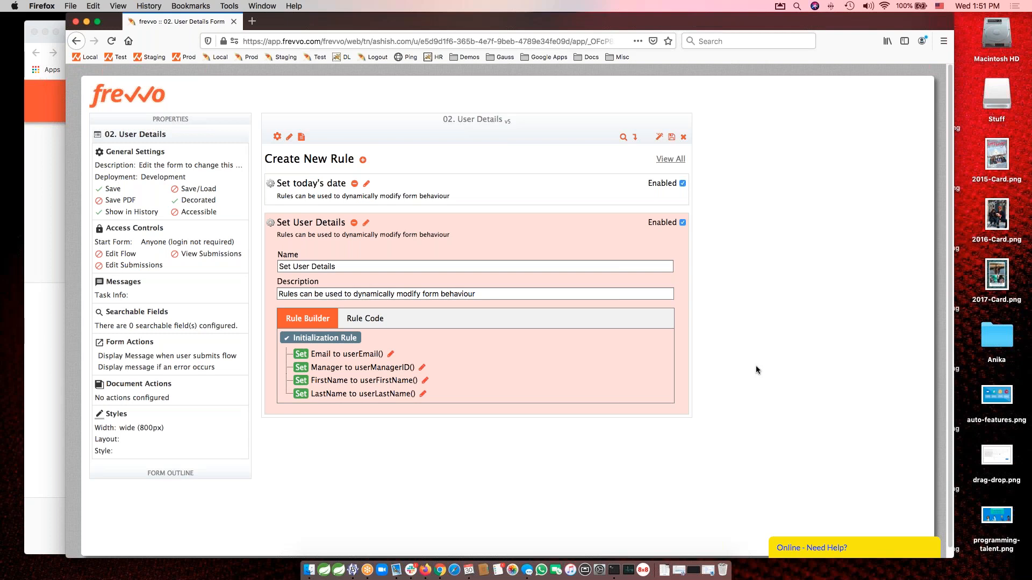
pyautogui.click(683, 137)
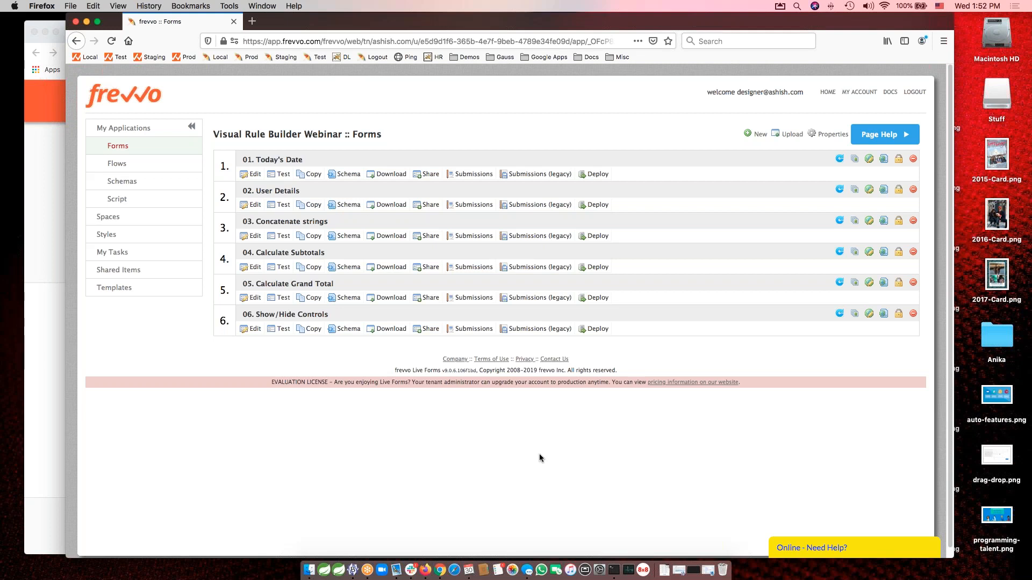
# Open the 05. Calculate Grand Total form and expand its Calculate Grand Total rule.
pyautogui.click(295, 255)
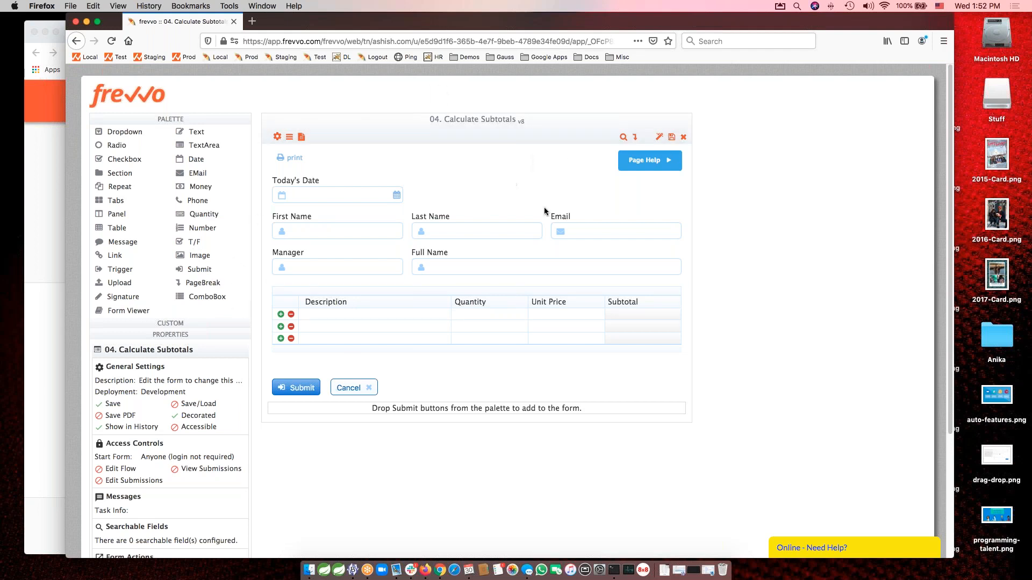
pyautogui.click(684, 137)
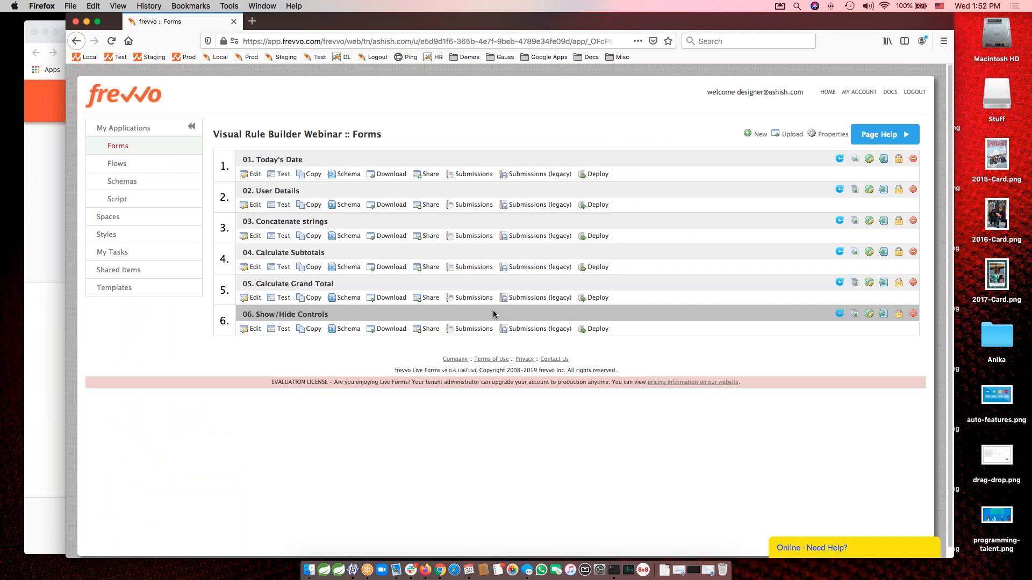
pyautogui.click(272, 284)
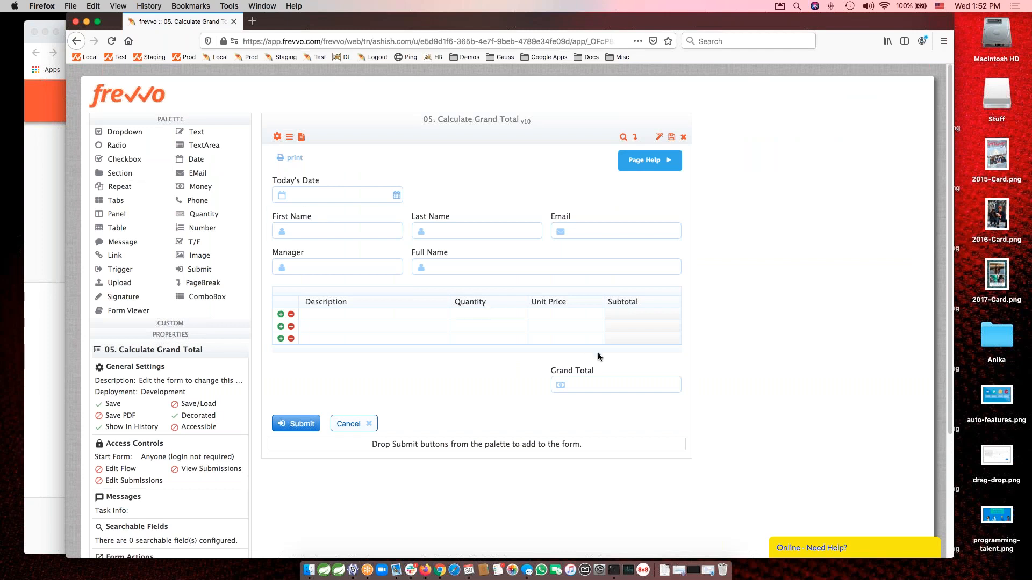
pyautogui.click(609, 366)
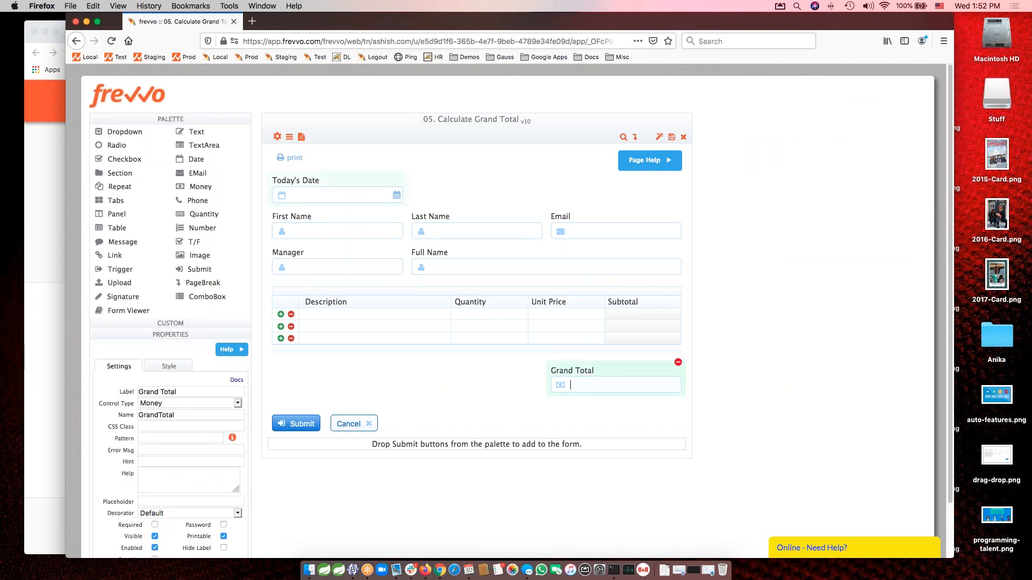
pyautogui.click(289, 137)
pyautogui.click(393, 343)
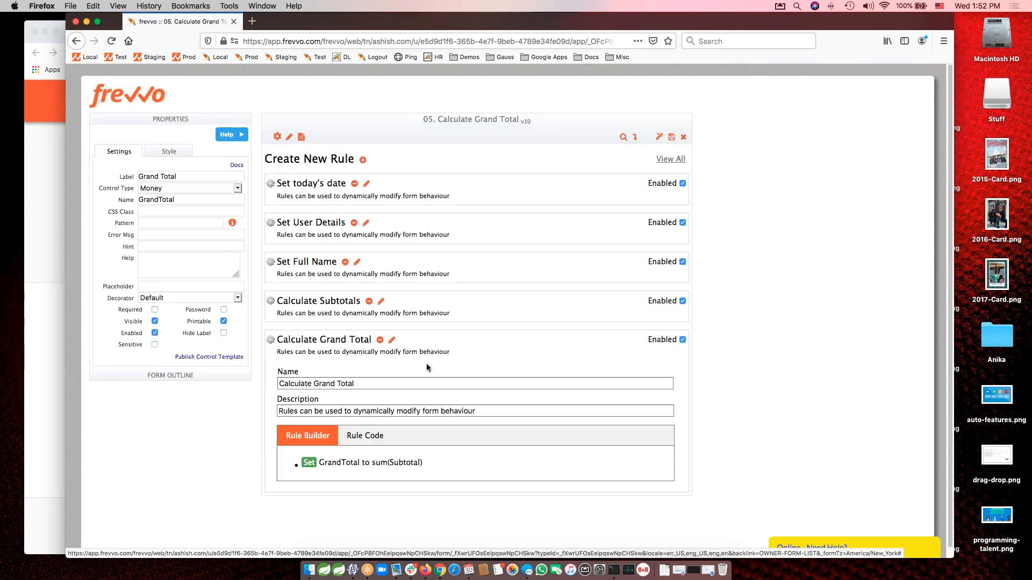
# Try setting GrandTotal to GrandTotal + 1 in the Calculate Grand Total rule, and discard the edit.
pyautogui.click(422, 456)
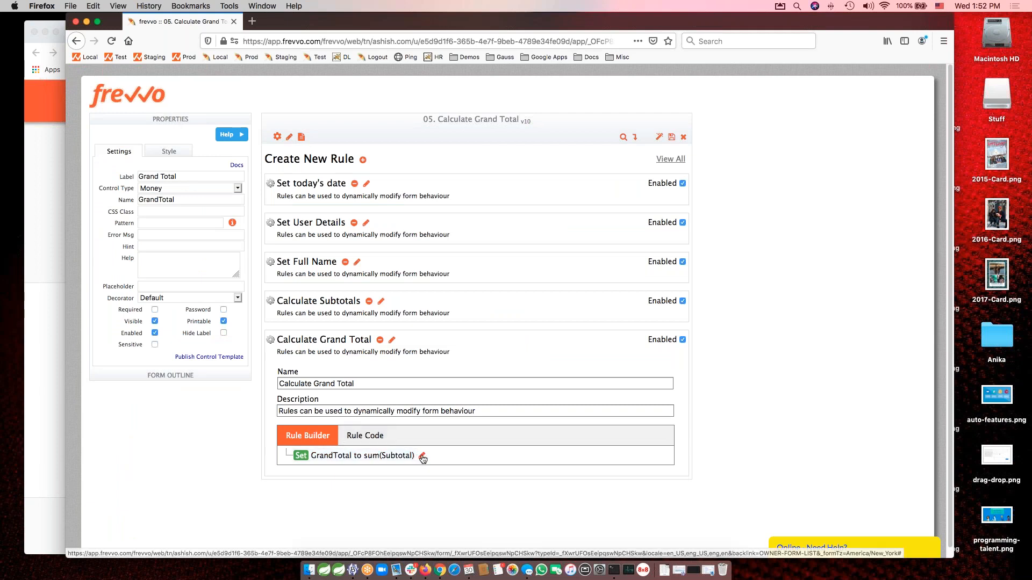
pyautogui.tripleClick(604, 225)
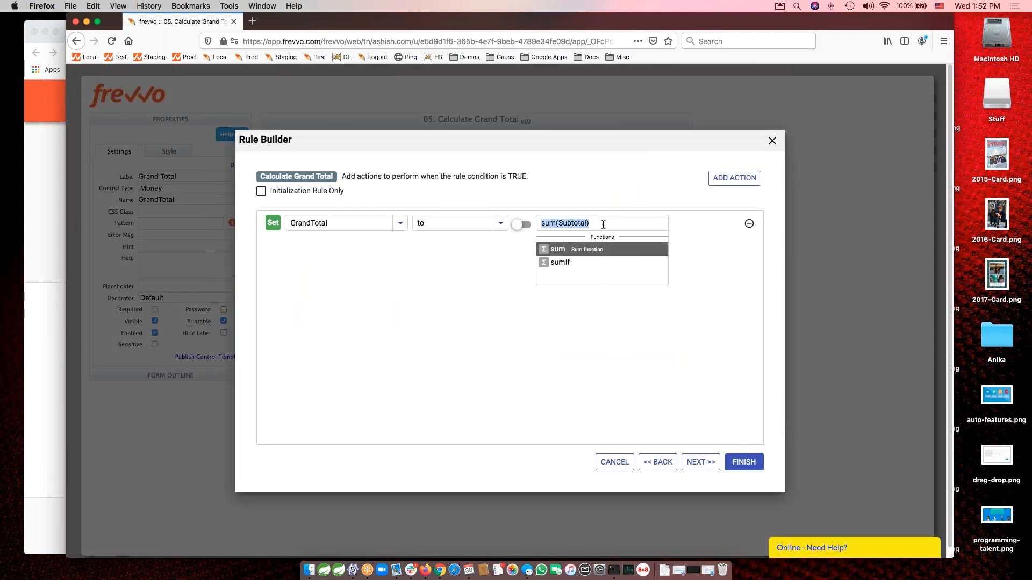
pyautogui.write('Grand')
pyautogui.press('Return')
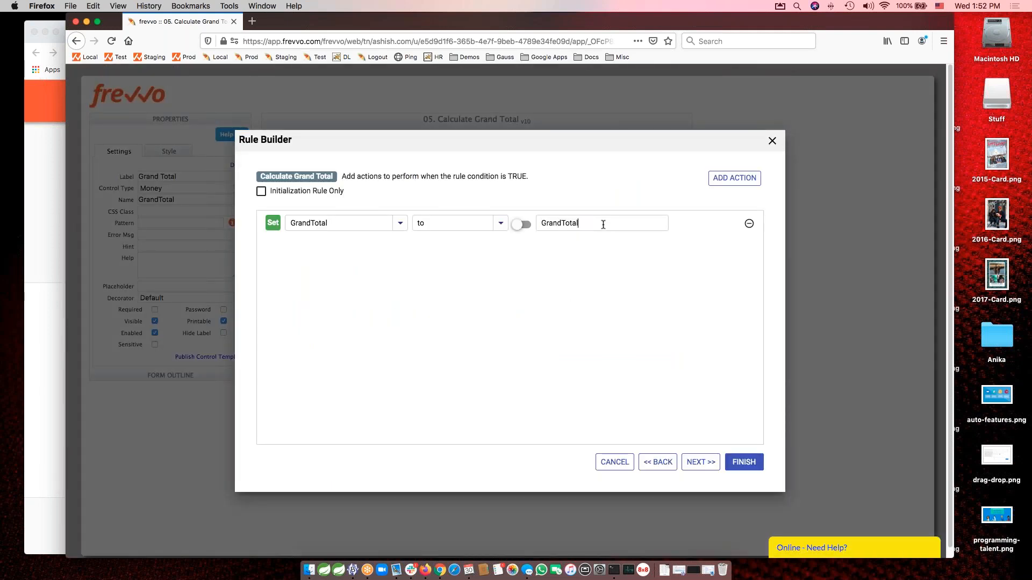
pyautogui.write('+ 1')
pyautogui.press('Tab')
pyautogui.click(613, 464)
pyautogui.click(640, 324)
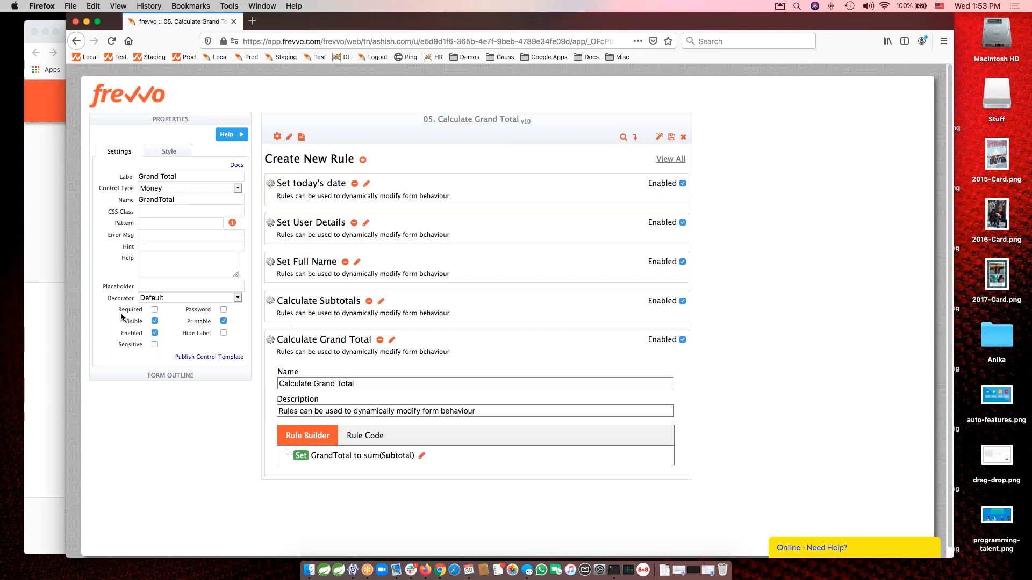
# Switch to the webinar deck in Google Slides in Chrome and show the closing Thank You slide.
pyautogui.click(48, 233)
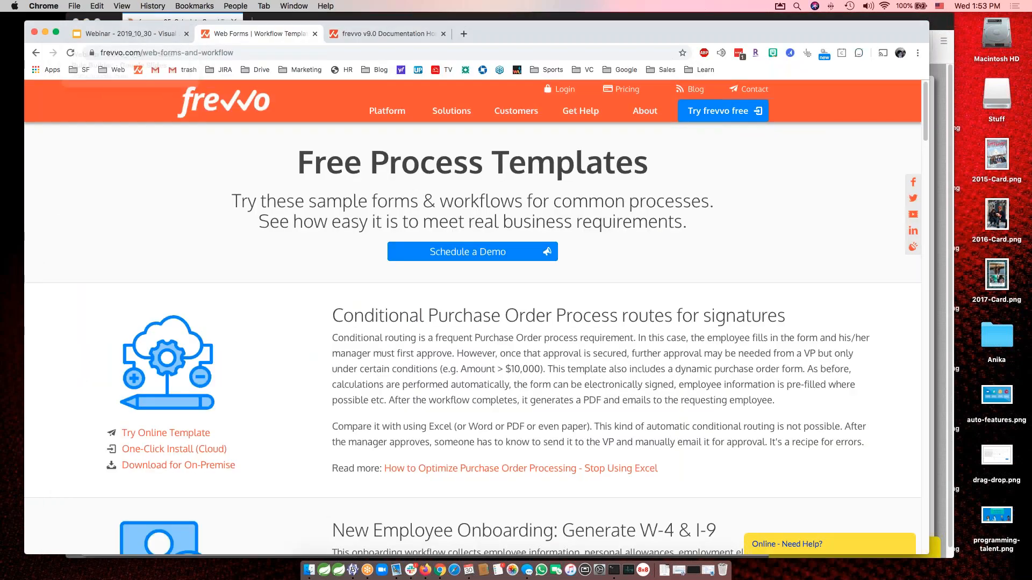
pyautogui.click(155, 35)
pyautogui.scroll(-2, 77, 489)
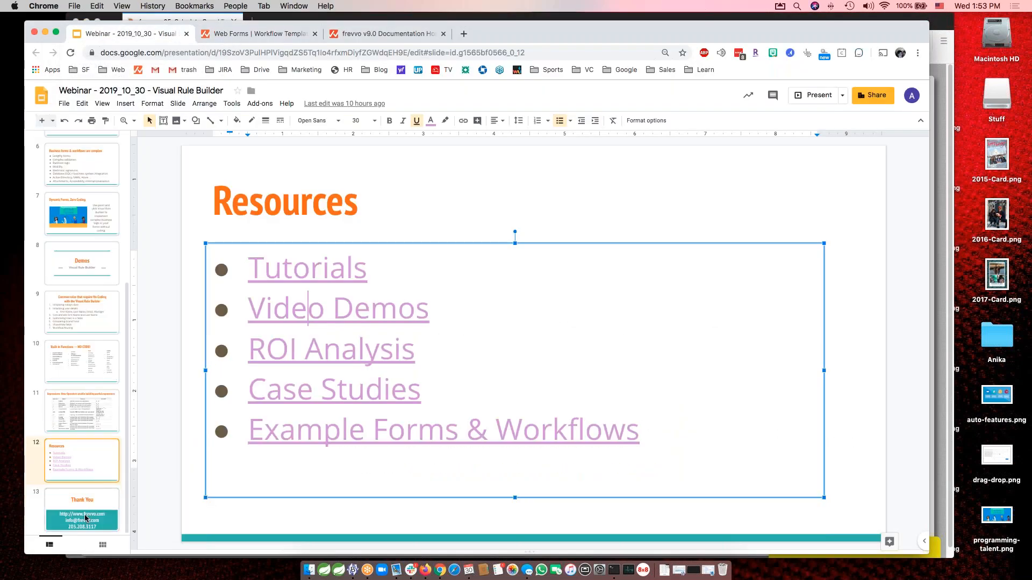
pyautogui.click(86, 519)
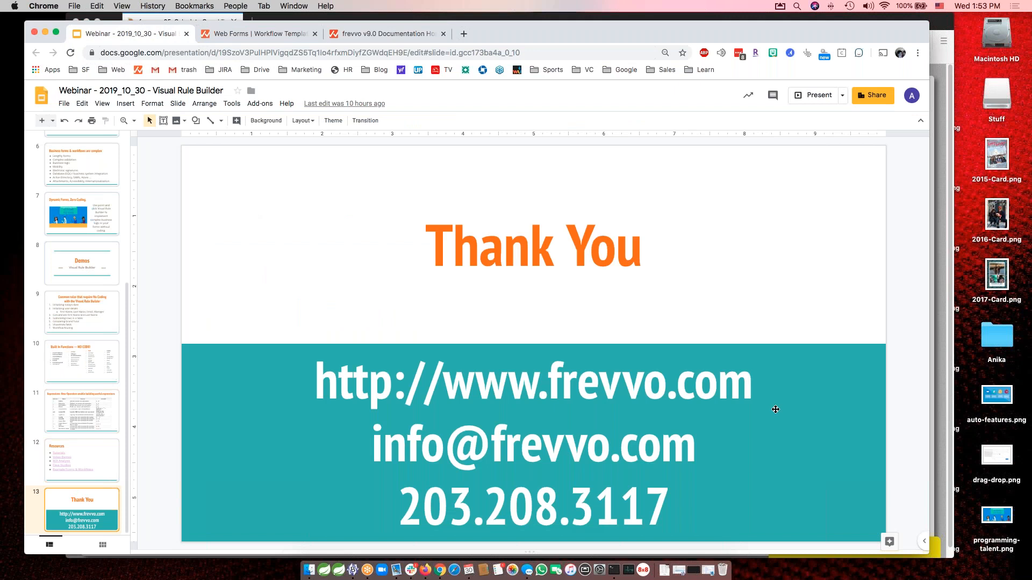